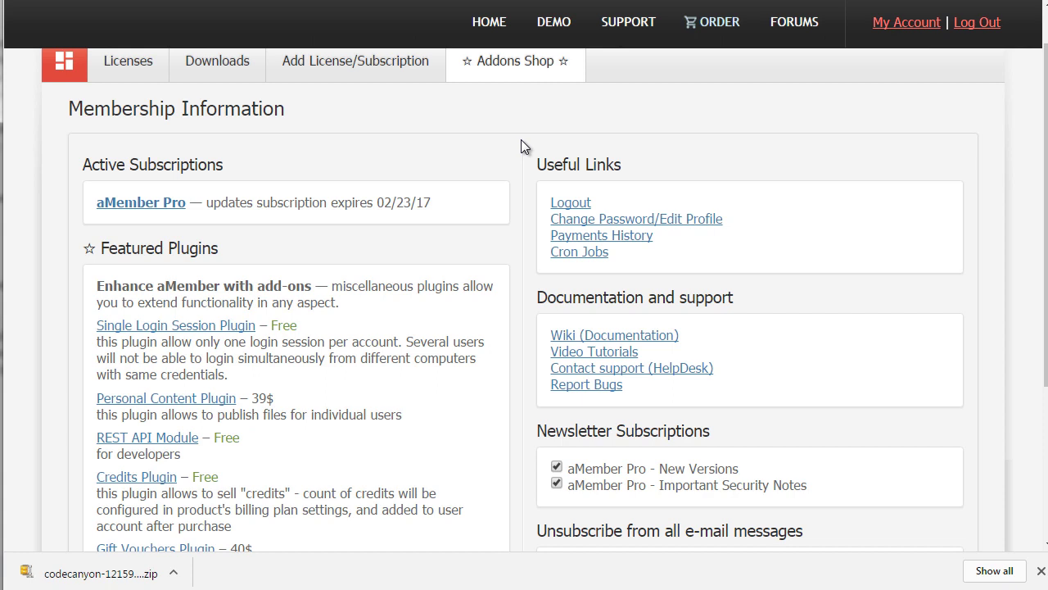
- Load the next page of forum threads in the aMember Pro member area
{"action": "scroll", "coordinate": [522, 140], "scroll_direction": "down", "scroll_amount": 1}
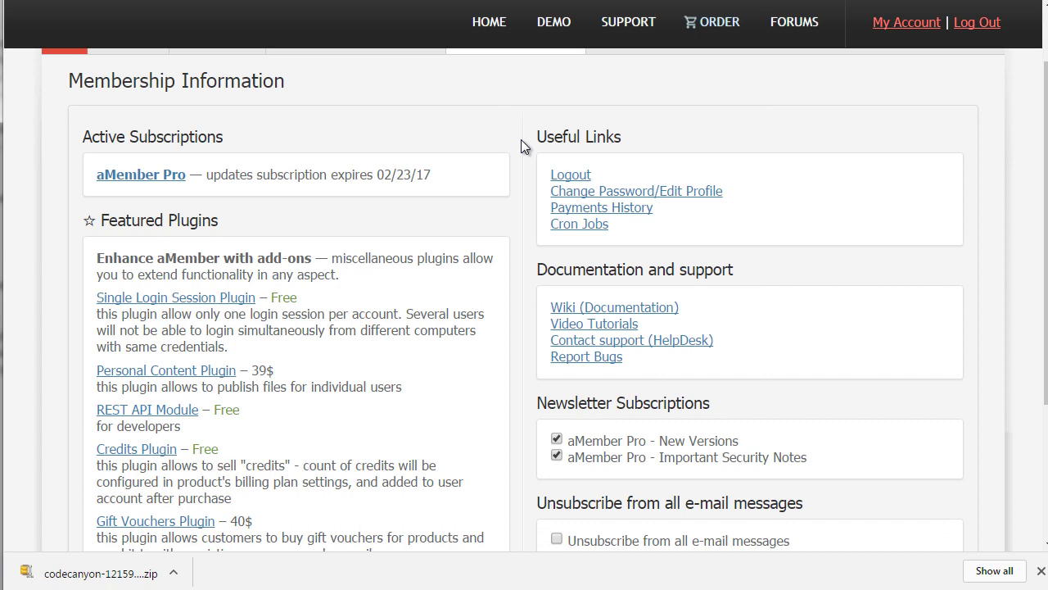
{"action": "scroll", "coordinate": [521, 139], "scroll_direction": "down", "scroll_amount": 3}
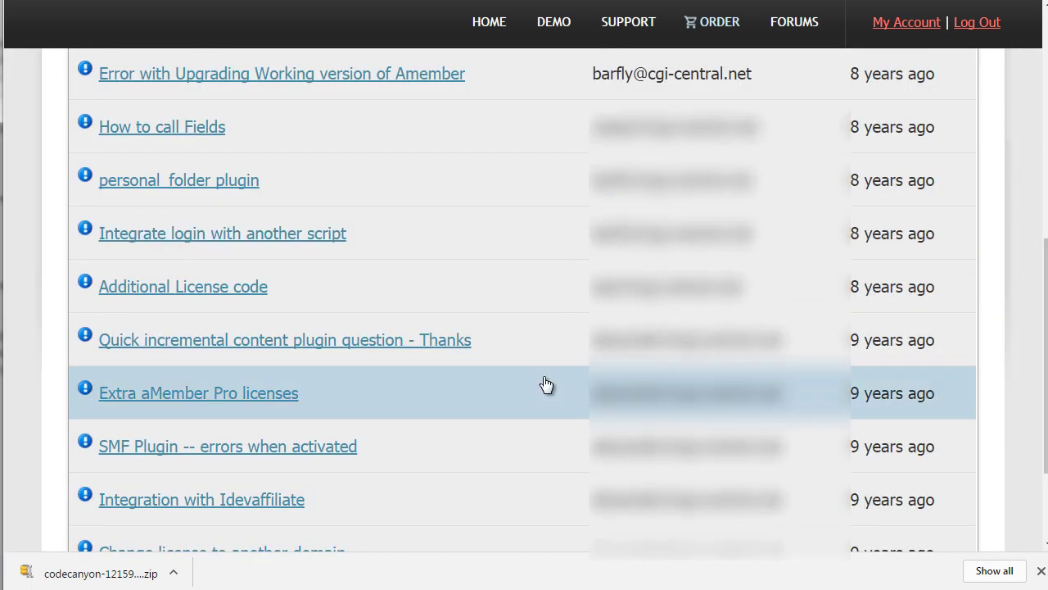
{"action": "scroll", "coordinate": [557, 477], "scroll_direction": "down", "scroll_amount": 1}
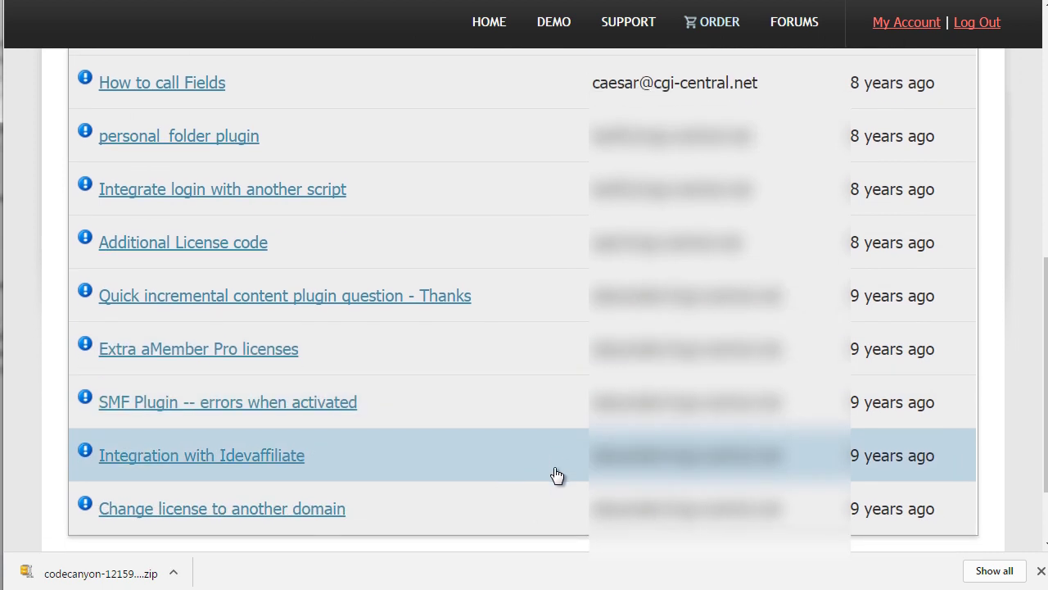
{"action": "mouse_move", "coordinate": [871, 501]}
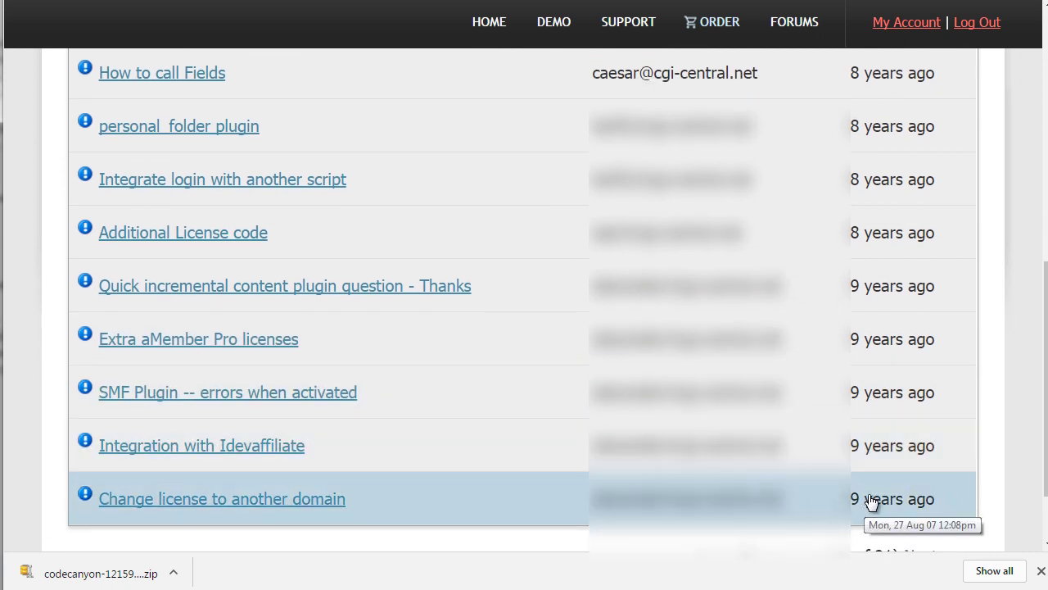
{"action": "scroll", "coordinate": [864, 312], "scroll_direction": "up", "scroll_amount": 1}
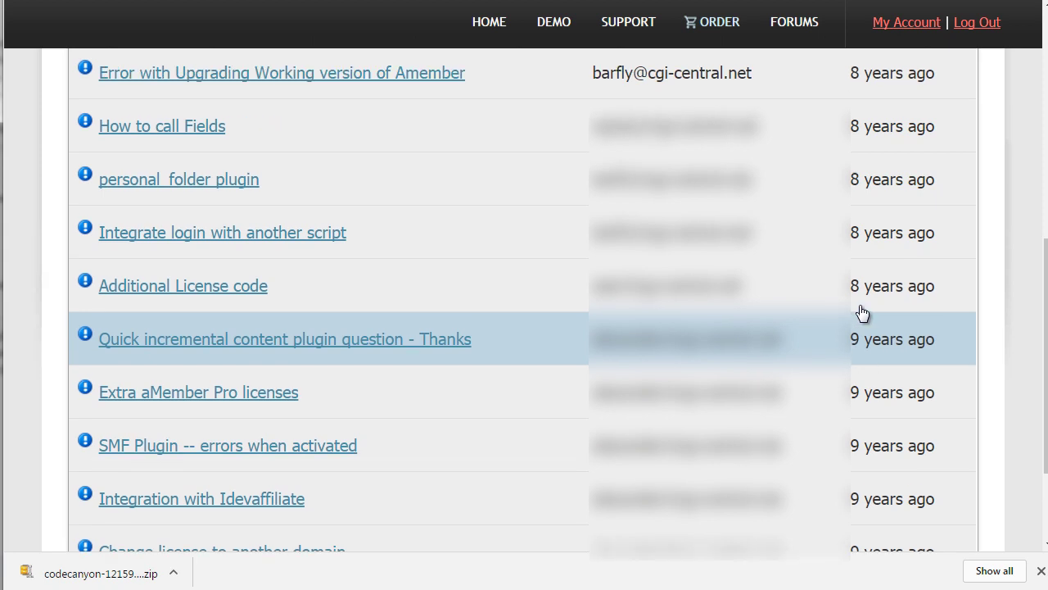
{"action": "scroll", "coordinate": [862, 312], "scroll_direction": "up", "scroll_amount": 1}
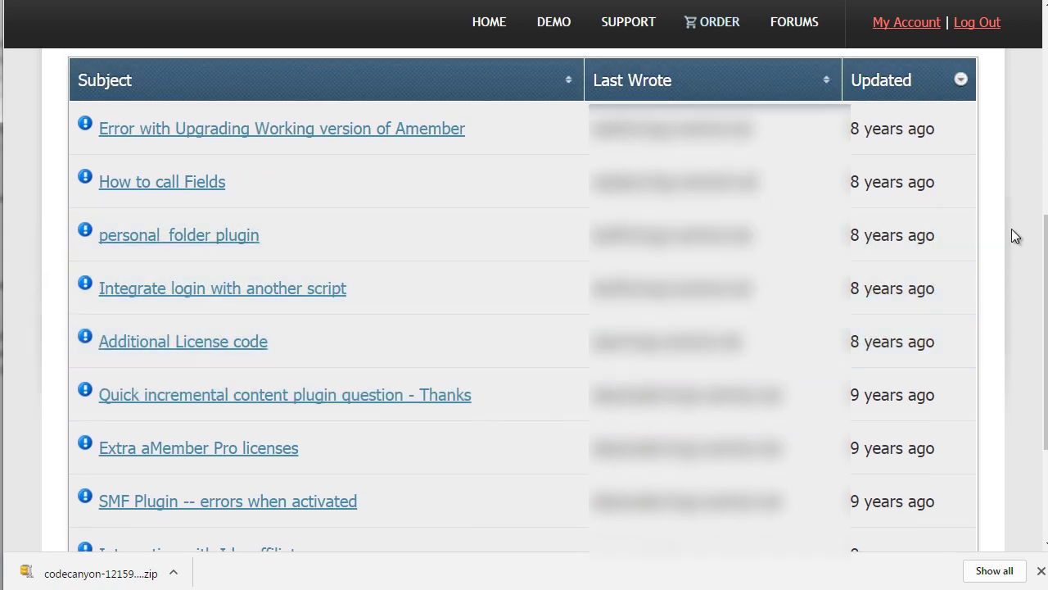
{"action": "scroll", "coordinate": [1008, 230], "scroll_direction": "down", "scroll_amount": 1}
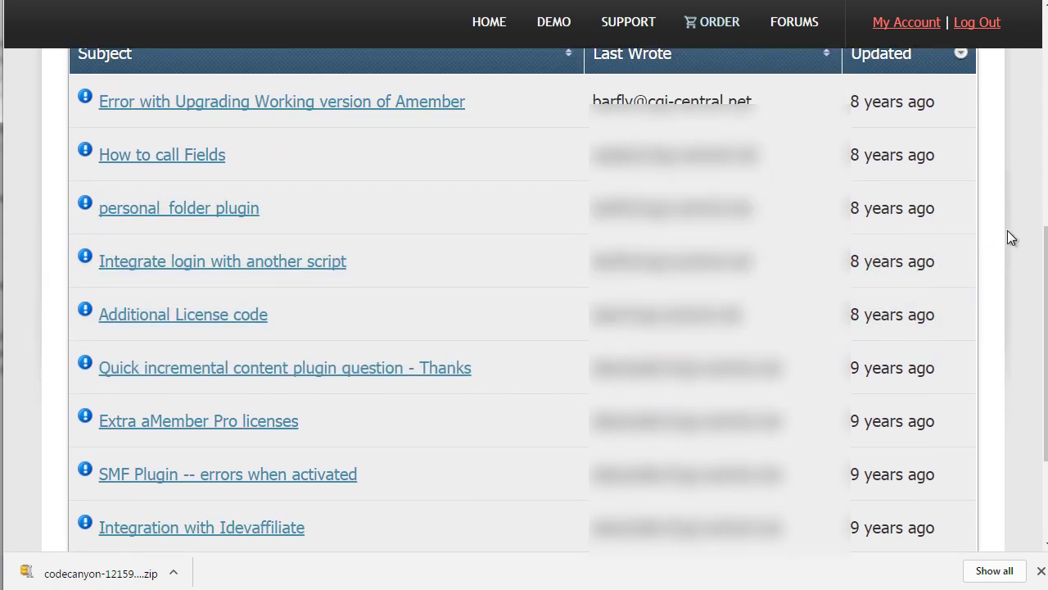
{"action": "scroll", "coordinate": [979, 274], "scroll_direction": "down", "scroll_amount": 2}
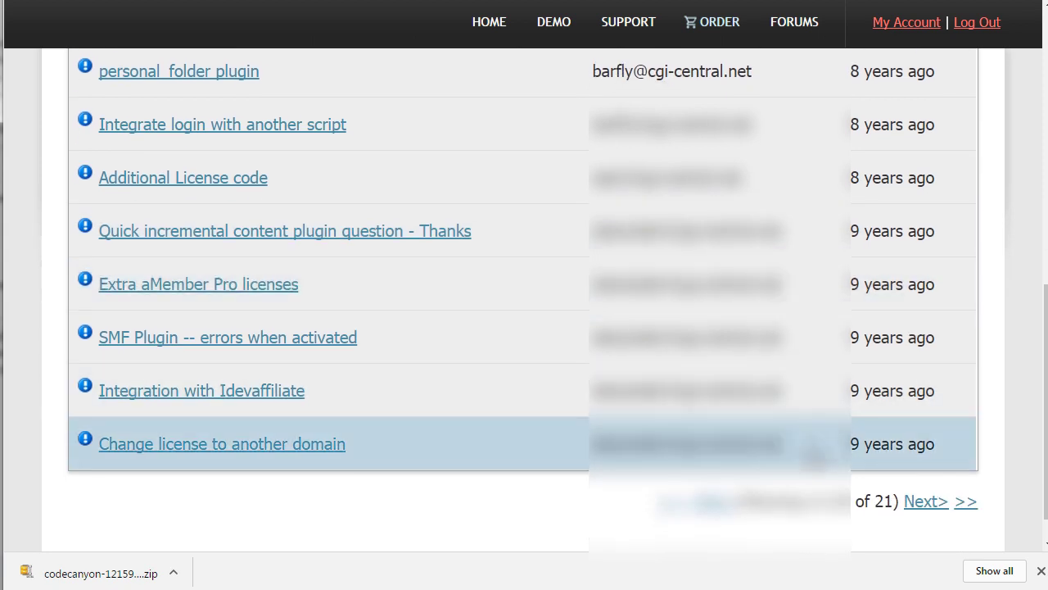
{"action": "left_click", "coordinate": [723, 512]}
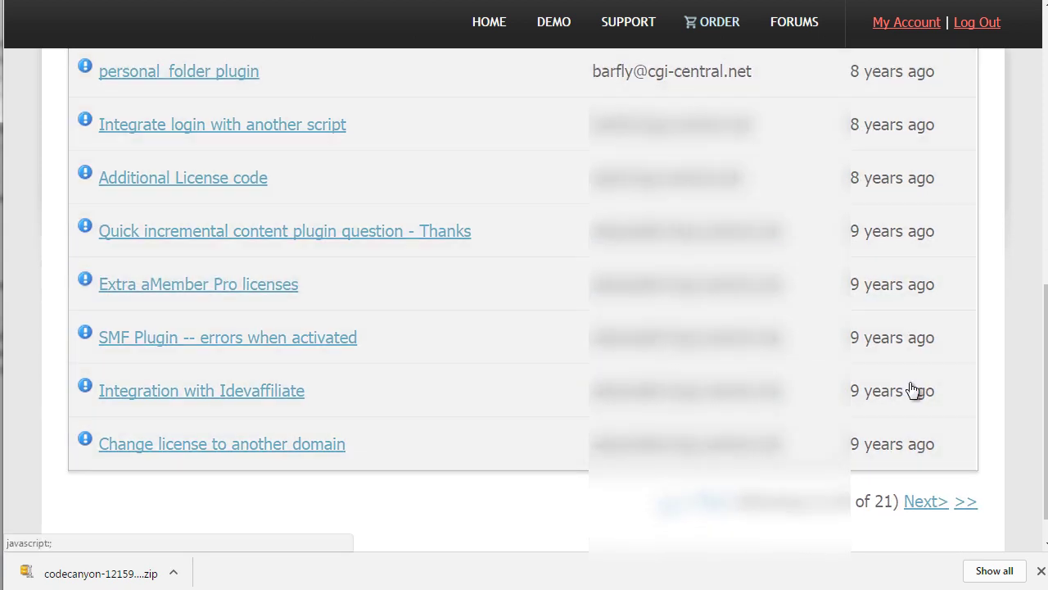
- Dismiss Chrome's finished-download notice and scroll the Envato Market downloads list
{"action": "left_click", "coordinate": [1040, 571]}
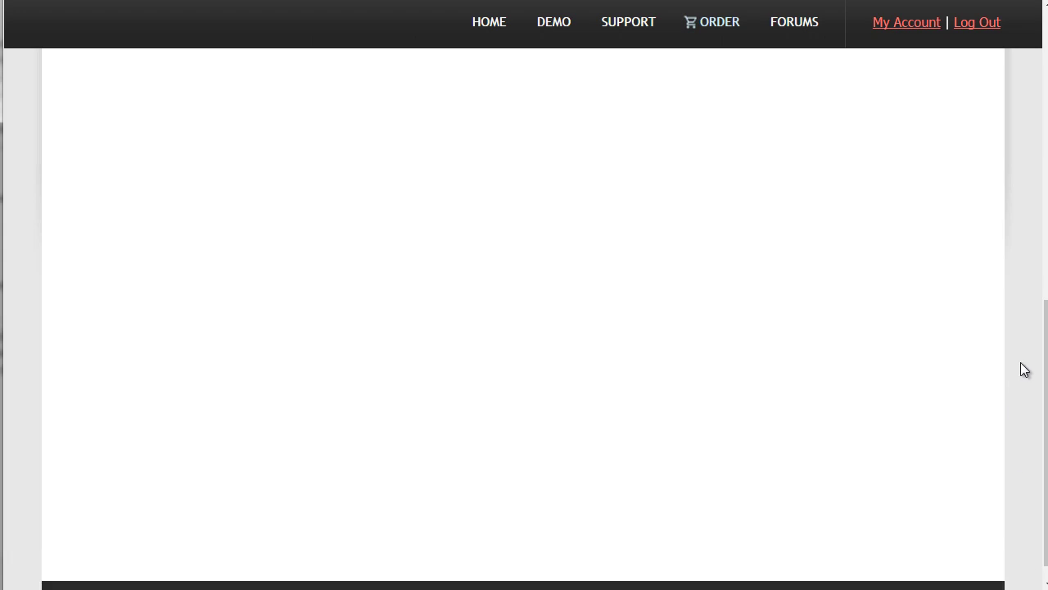
{"action": "scroll", "coordinate": [1024, 369], "scroll_direction": "up", "scroll_amount": 3}
{"action": "scroll", "coordinate": [1024, 369], "scroll_direction": "up", "scroll_amount": 3}
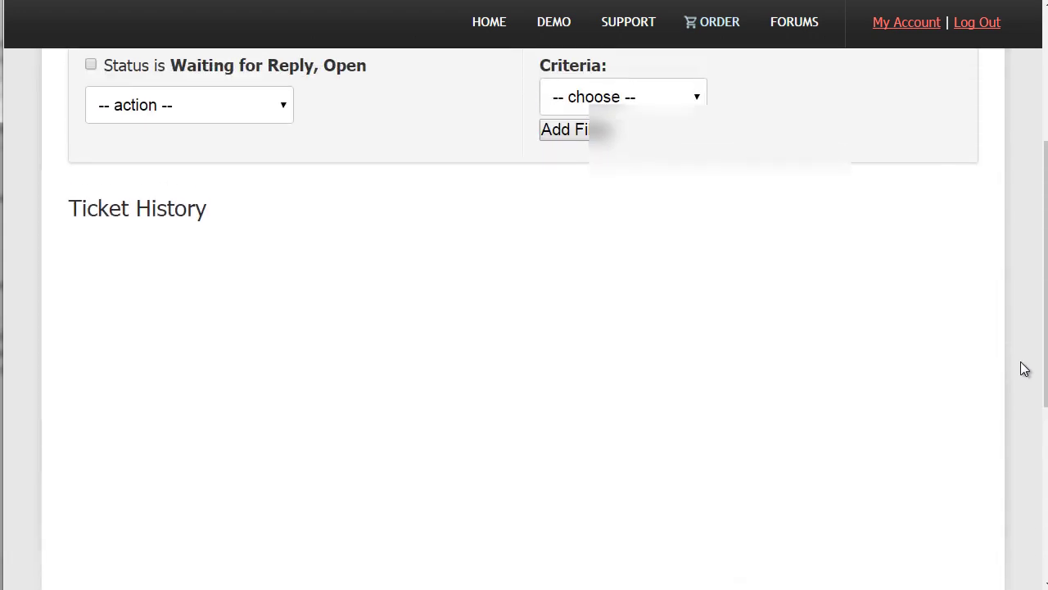
{"action": "scroll", "coordinate": [1024, 368], "scroll_direction": "down", "scroll_amount": 3}
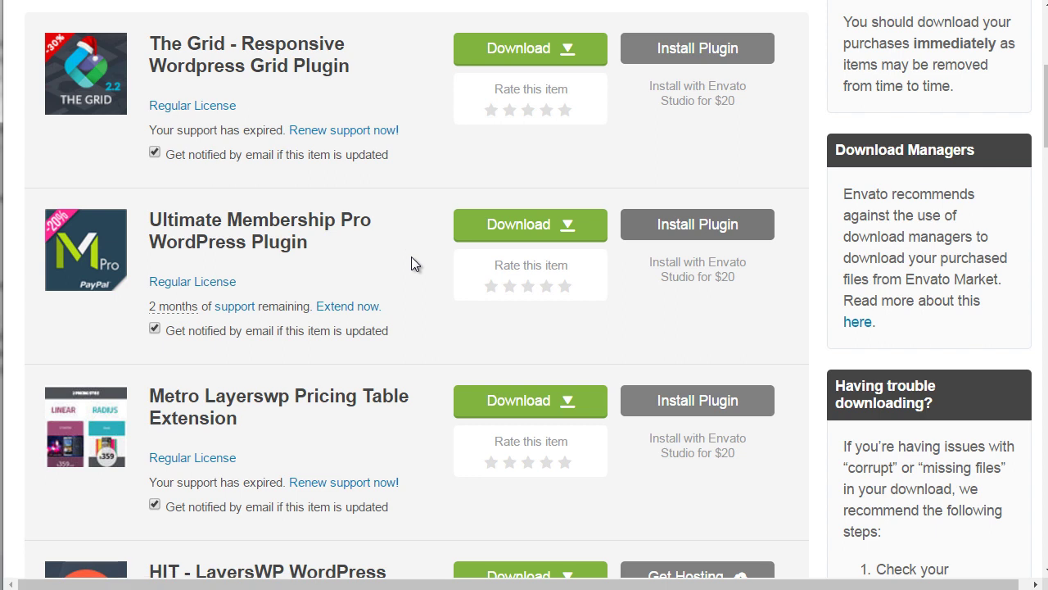
- Download Ultimate Membership Pro from Envato as 'All files & documentation'
{"action": "mouse_move", "coordinate": [68, 232]}
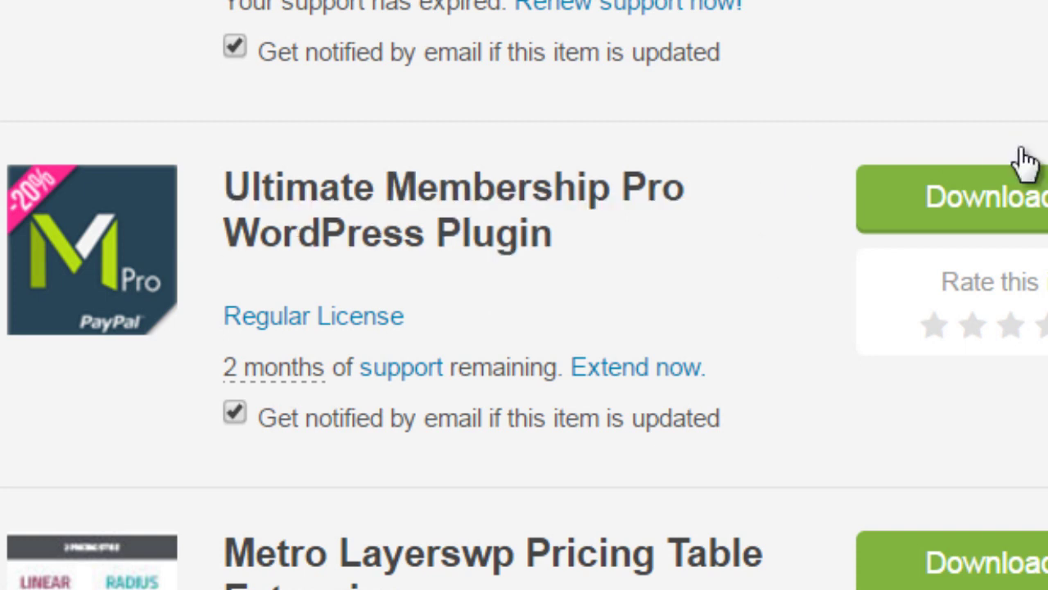
{"action": "left_click", "coordinate": [1003, 217]}
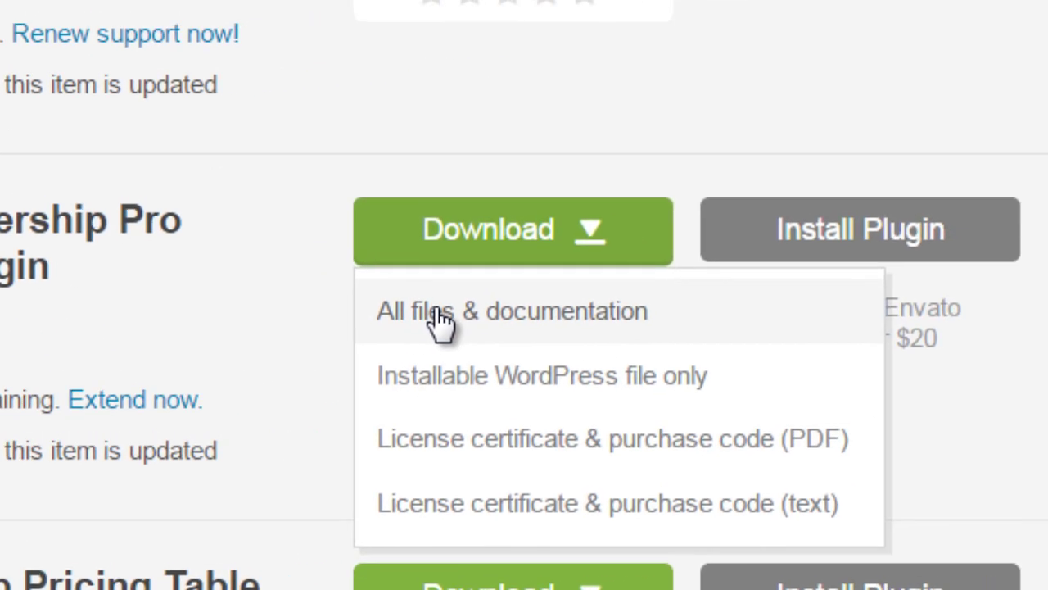
{"action": "left_click", "coordinate": [293, 268]}
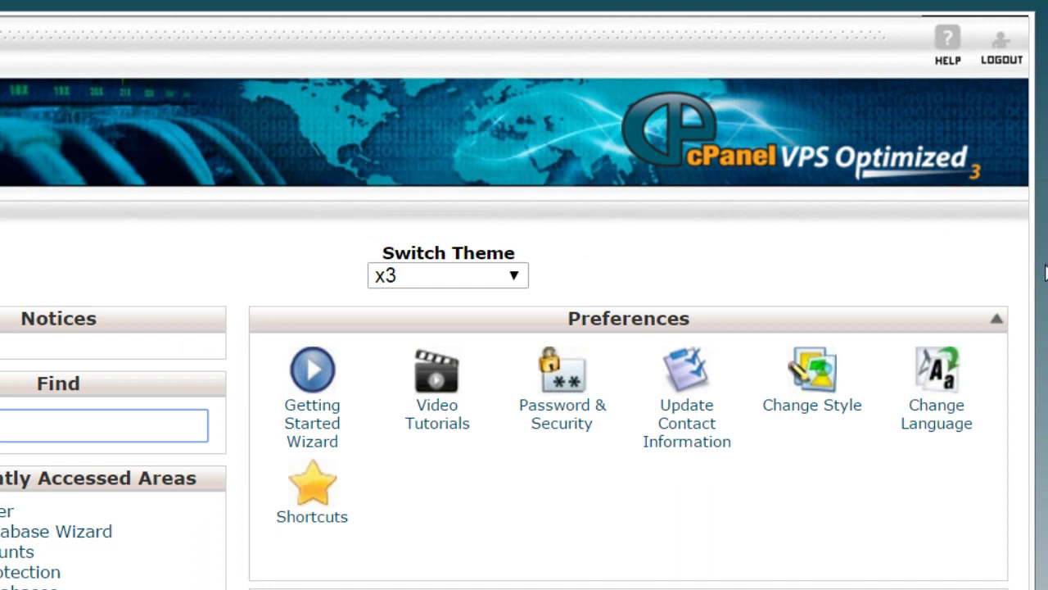
- Launch Fantastico De Luxe from cPanel's Software and Services section
{"action": "scroll", "coordinate": [1027, 282], "scroll_direction": "down", "scroll_amount": 13}
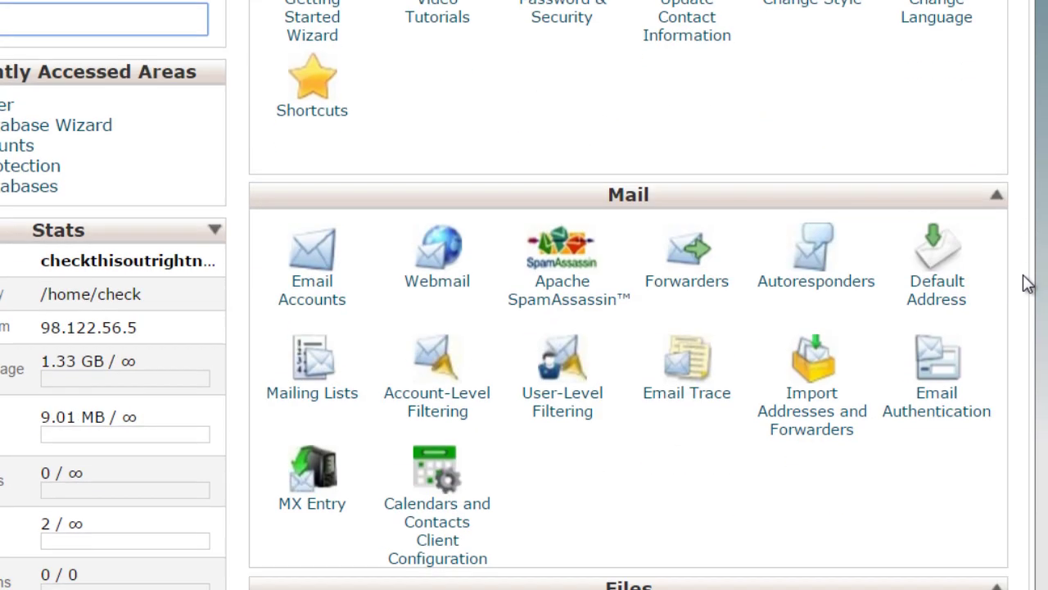
{"action": "scroll", "coordinate": [1028, 283], "scroll_direction": "down", "scroll_amount": 7}
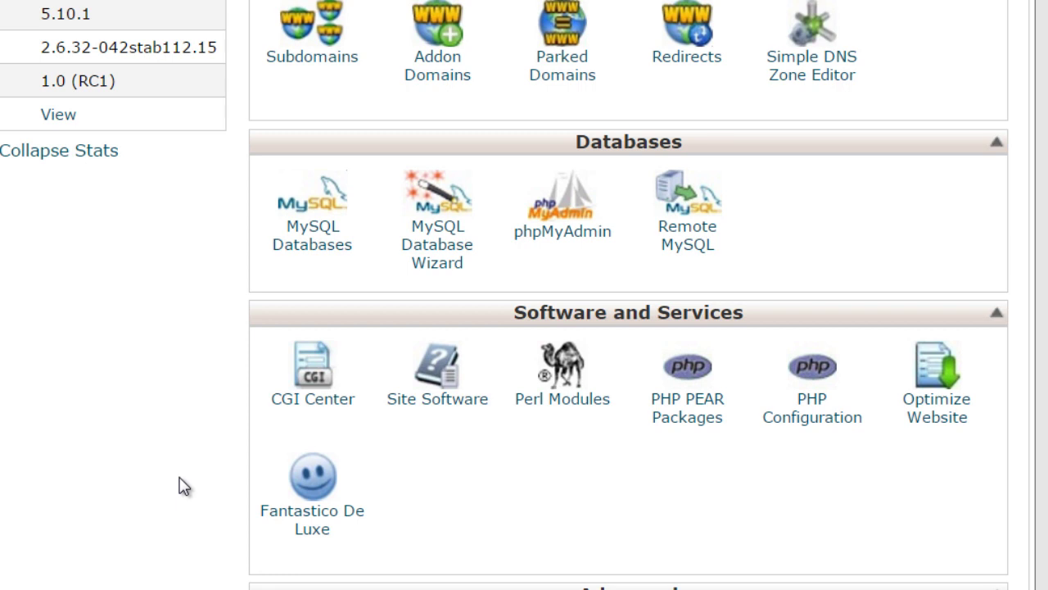
{"action": "left_click", "coordinate": [299, 525]}
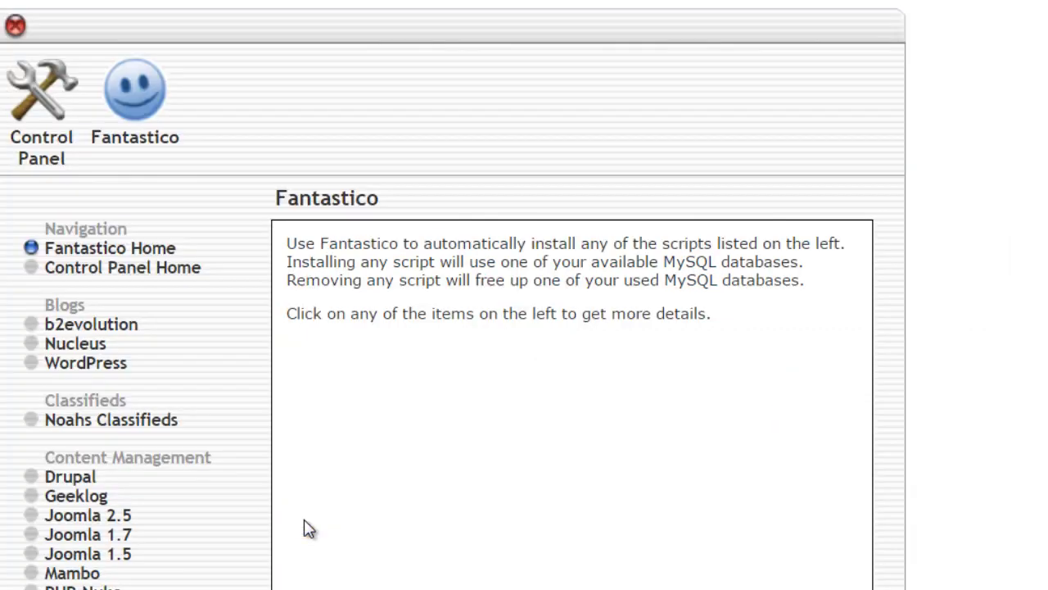
- Review the Install WordPress (1/3) fields for checkthisoutrightnow.net: directory, admin password and e-mail
{"action": "left_click", "coordinate": [99, 366]}
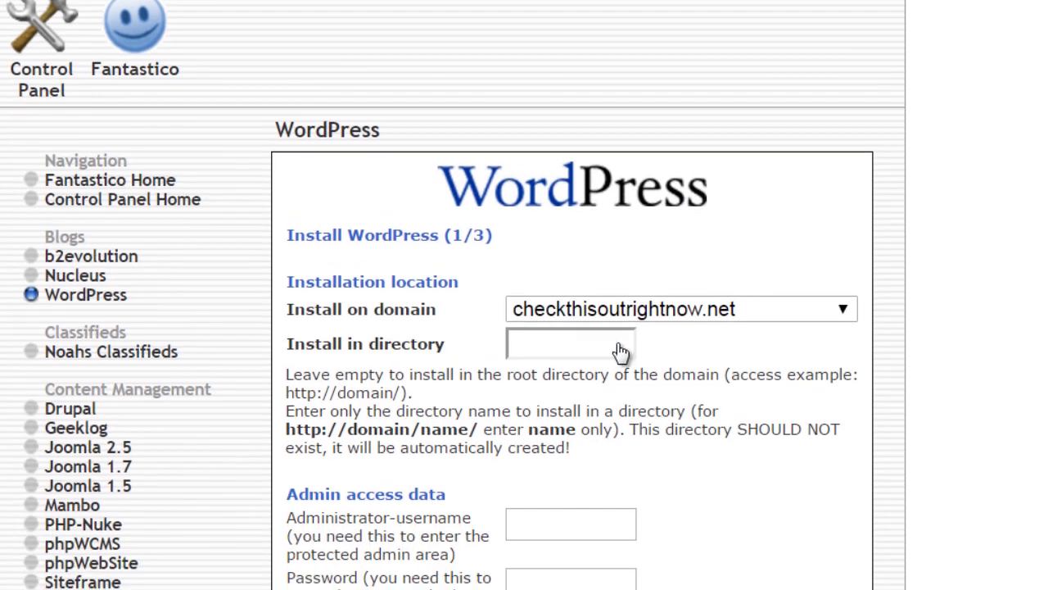
{"action": "left_click", "coordinate": [622, 422]}
{"action": "scroll", "coordinate": [827, 338], "scroll_direction": "down", "scroll_amount": 1}
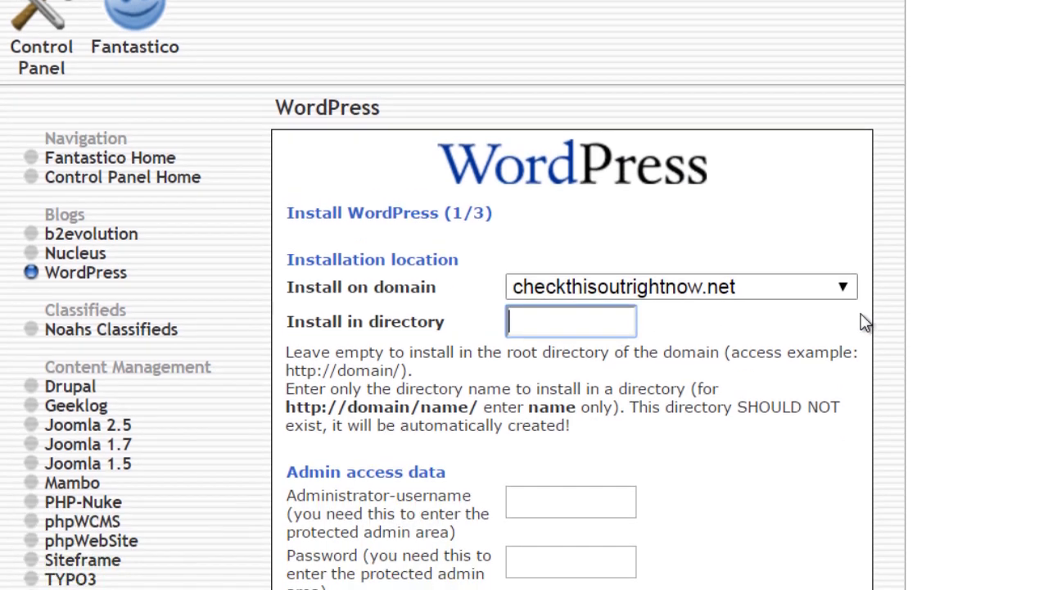
{"action": "left_click", "coordinate": [987, 323]}
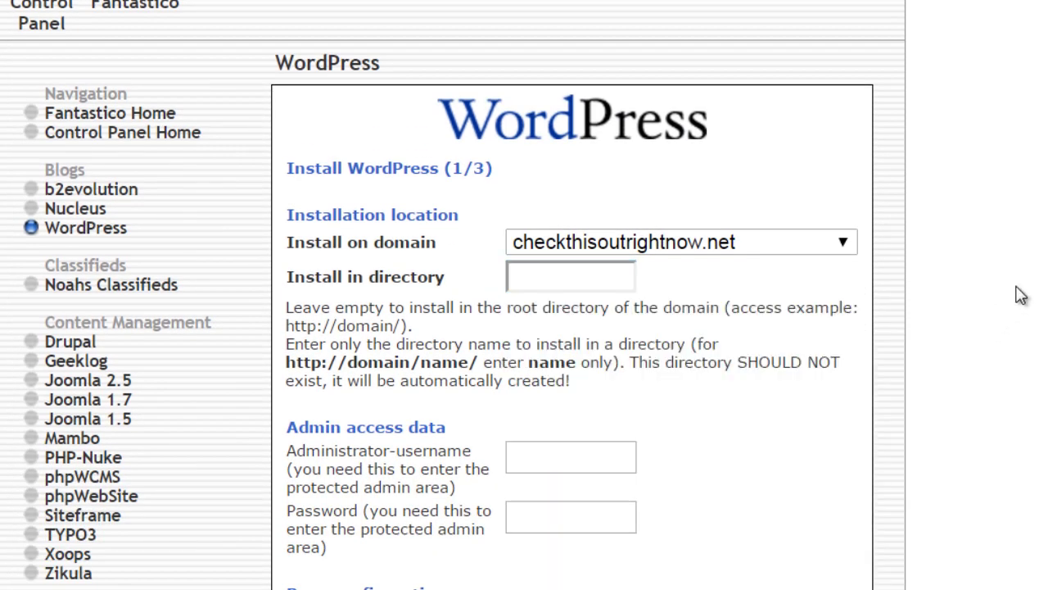
{"action": "scroll", "coordinate": [994, 297], "scroll_direction": "down", "scroll_amount": 1}
{"action": "scroll", "coordinate": [986, 298], "scroll_direction": "up", "scroll_amount": 1}
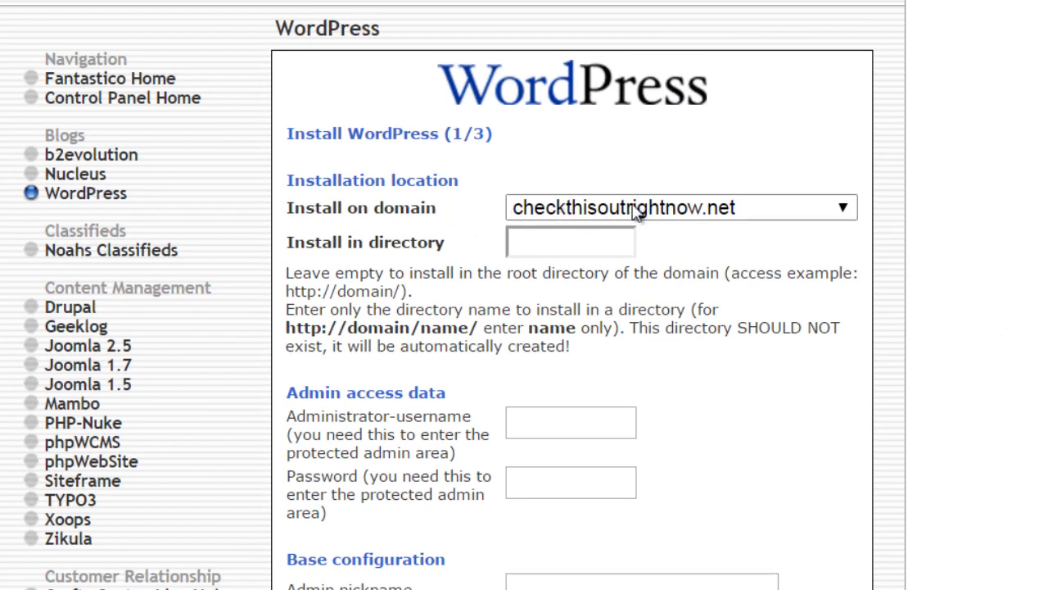
{"action": "left_click", "coordinate": [541, 240]}
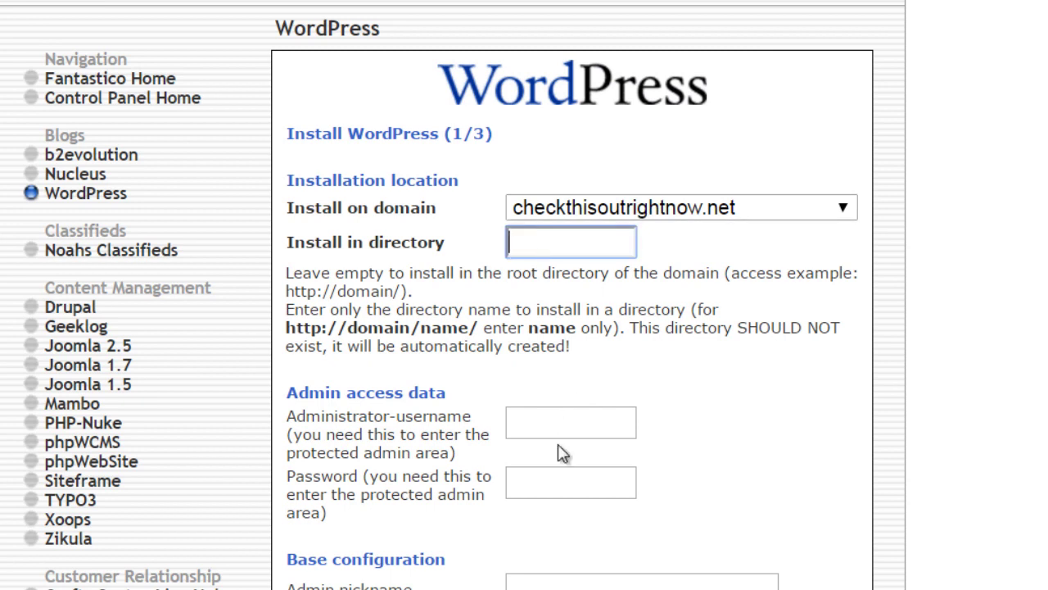
{"action": "left_click", "coordinate": [562, 492]}
{"action": "scroll", "coordinate": [798, 465], "scroll_direction": "down", "scroll_amount": 1}
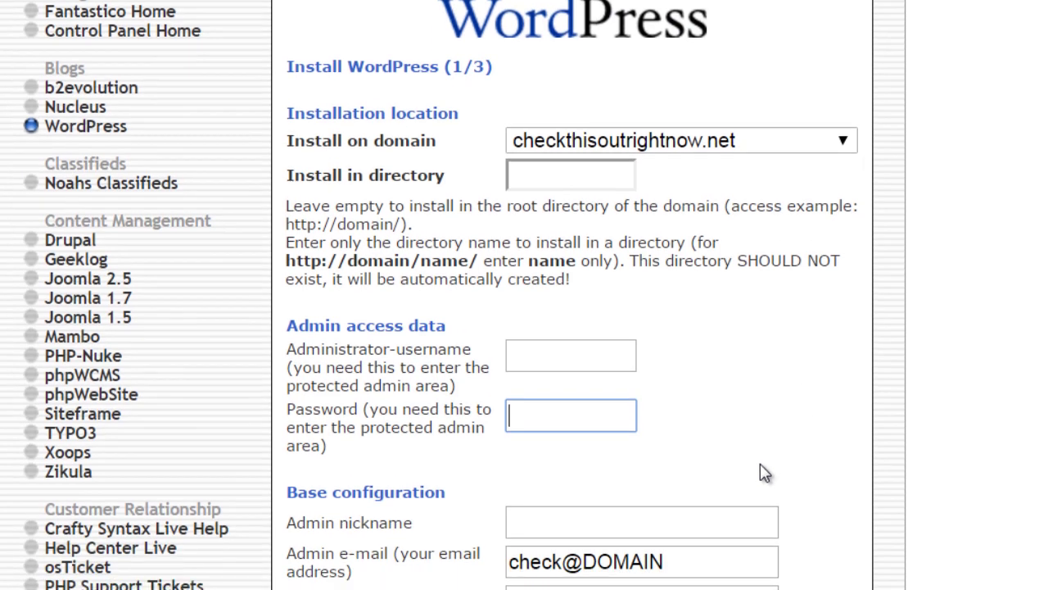
{"action": "left_click", "coordinate": [641, 588]}
{"action": "left_click", "coordinate": [881, 501]}
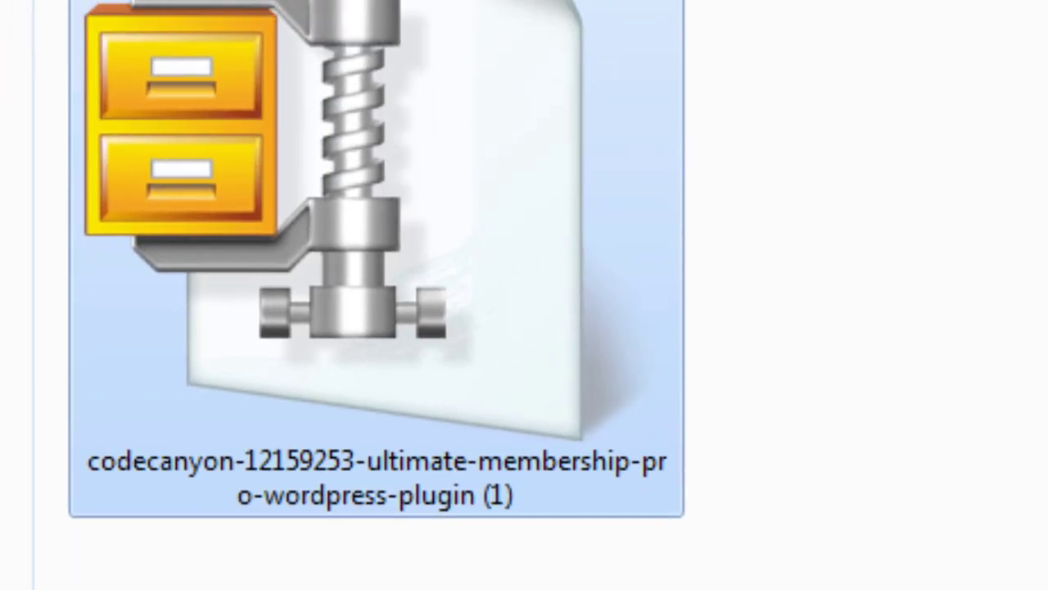
- Extract the downloaded Ultimate Membership Pro zip into its own folder and open it
{"action": "right_click", "coordinate": [396, 284]}
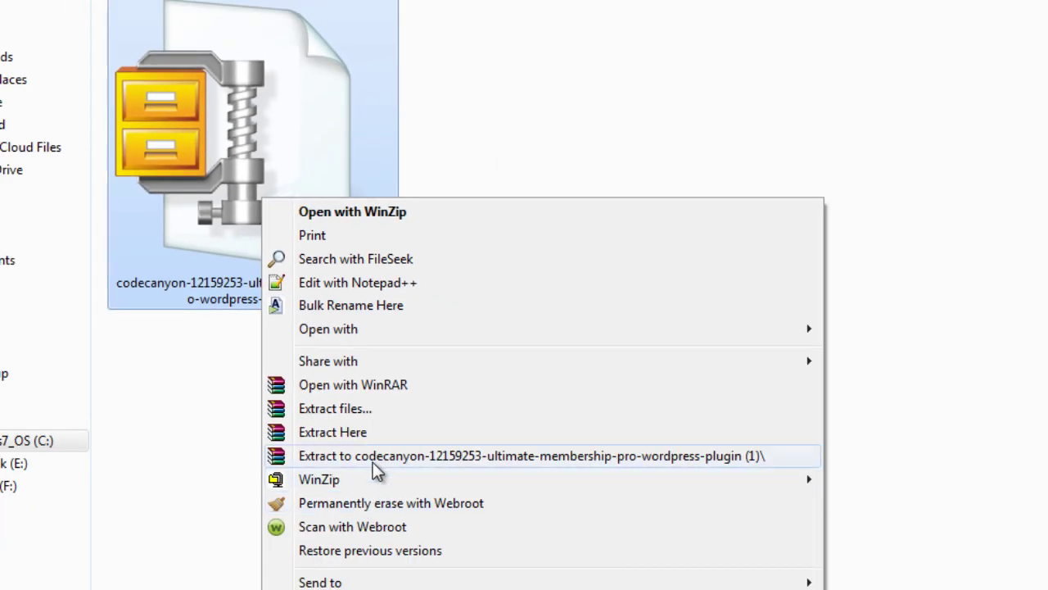
{"action": "left_click", "coordinate": [372, 461]}
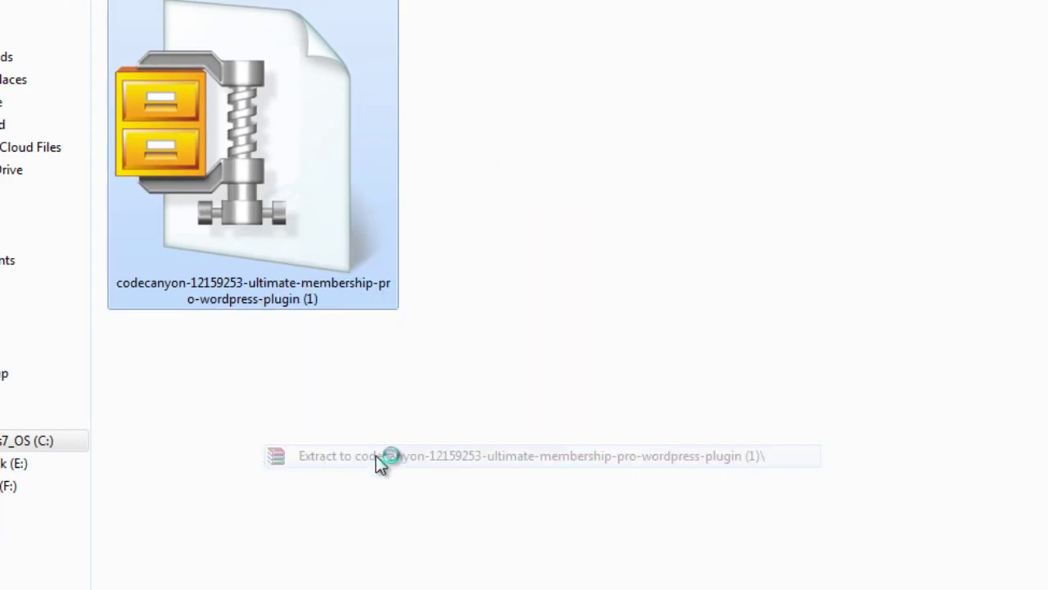
{"action": "double_click", "coordinate": [513, 185]}
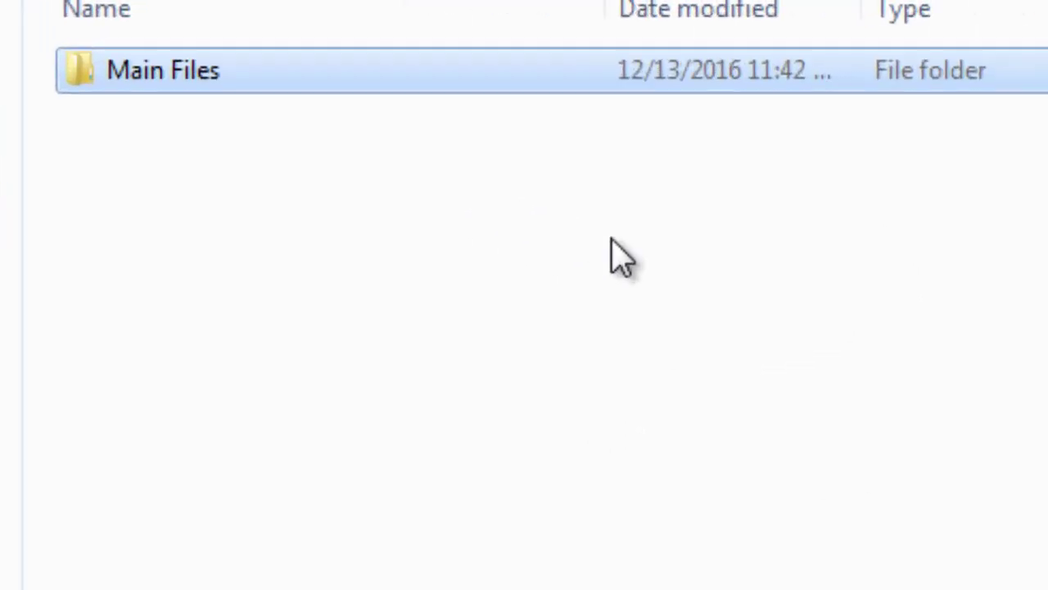
- Open the index file from Main Files > Documentation in the browser
{"action": "double_click", "coordinate": [311, 102]}
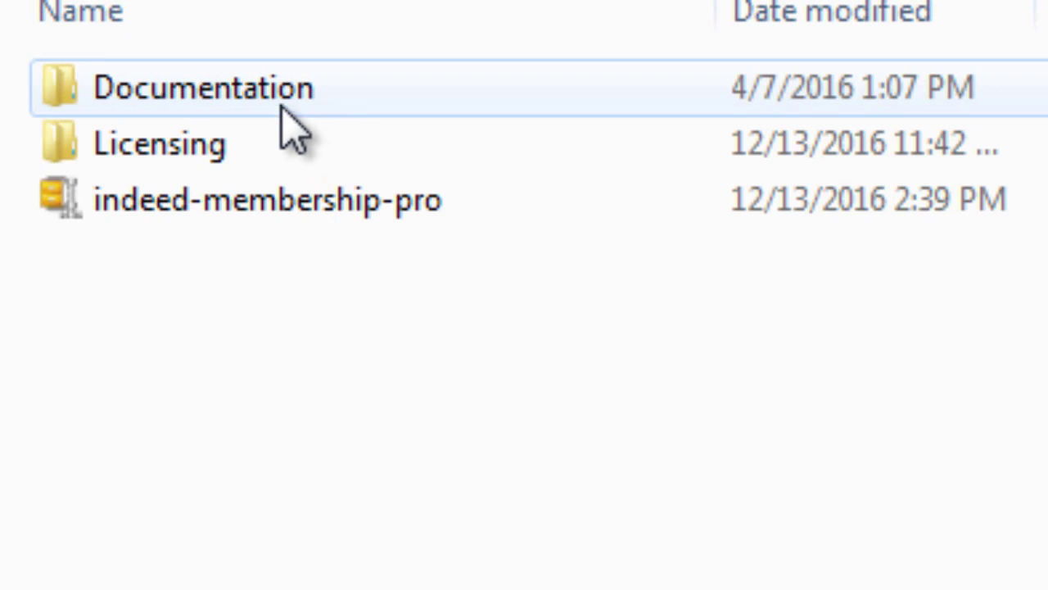
{"action": "double_click", "coordinate": [281, 105]}
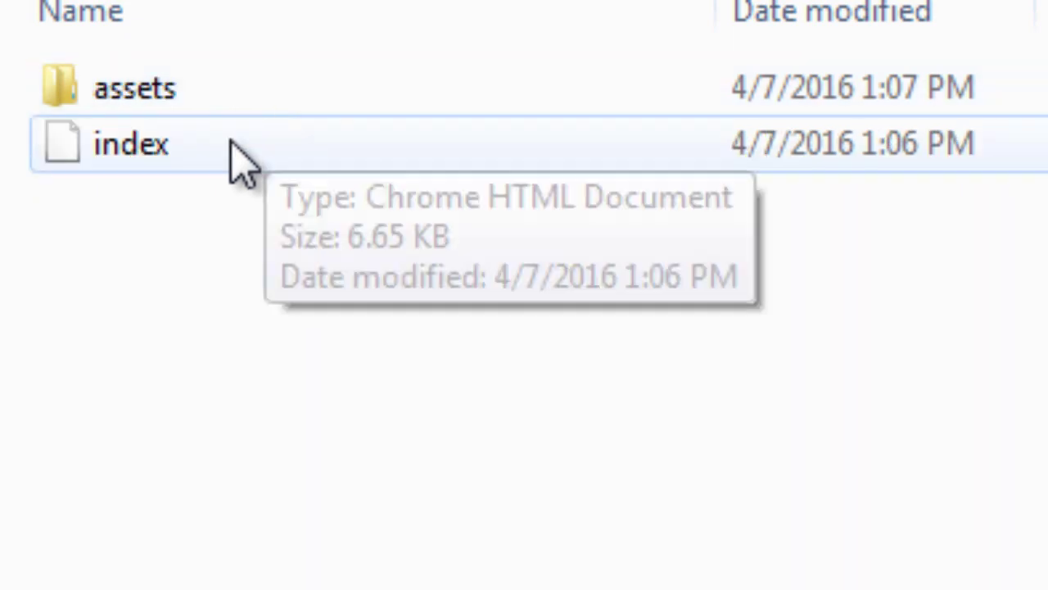
{"action": "left_click", "coordinate": [164, 146]}
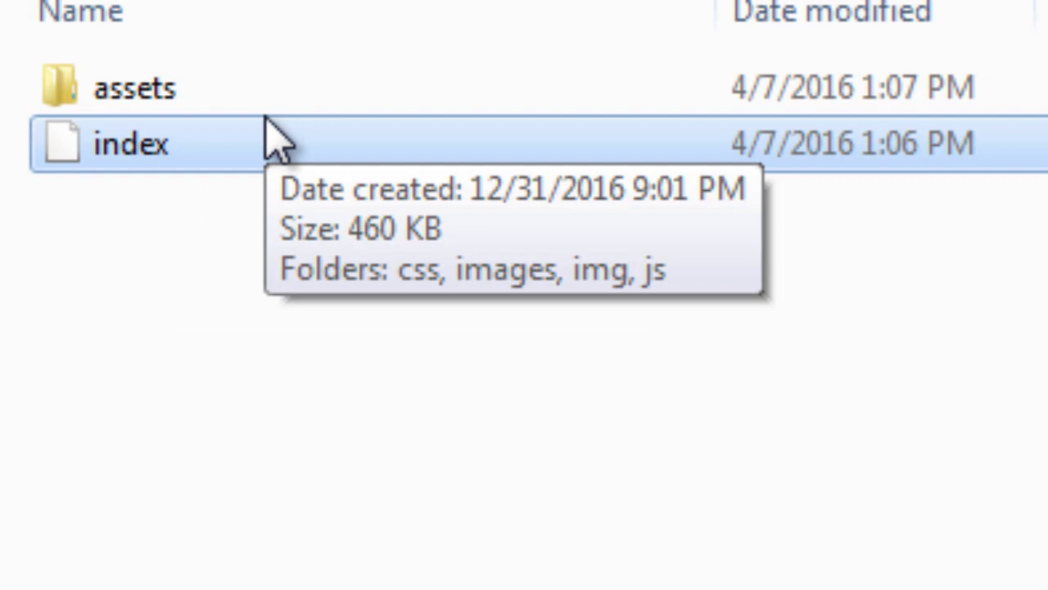
{"action": "double_click", "coordinate": [220, 153]}
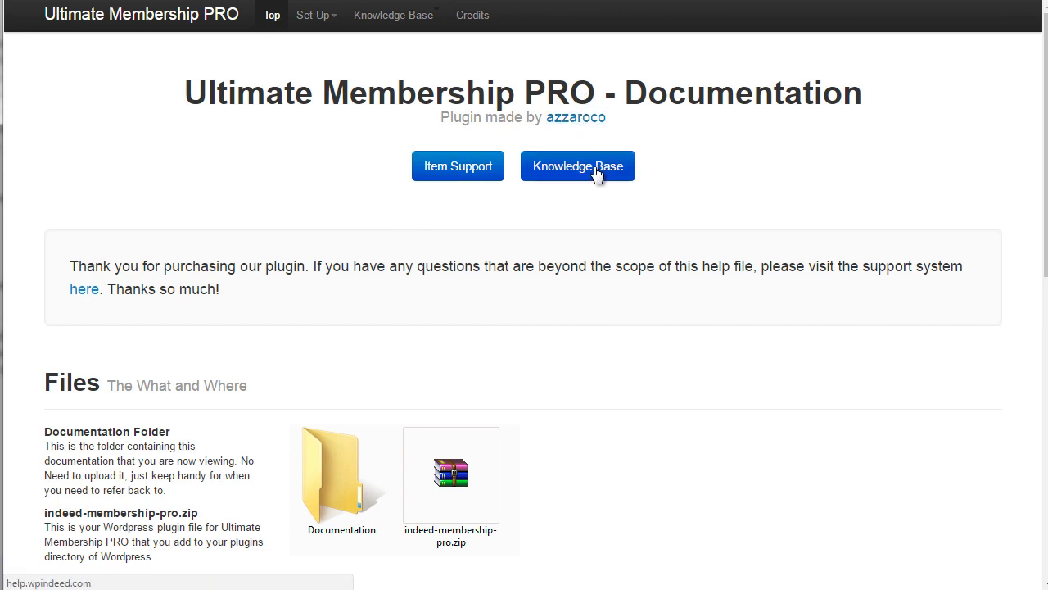
- Read the documentation's plugin upload and activation instructions, then return to the Documentation folder
{"action": "scroll", "coordinate": [466, 320], "scroll_direction": "down", "scroll_amount": 1}
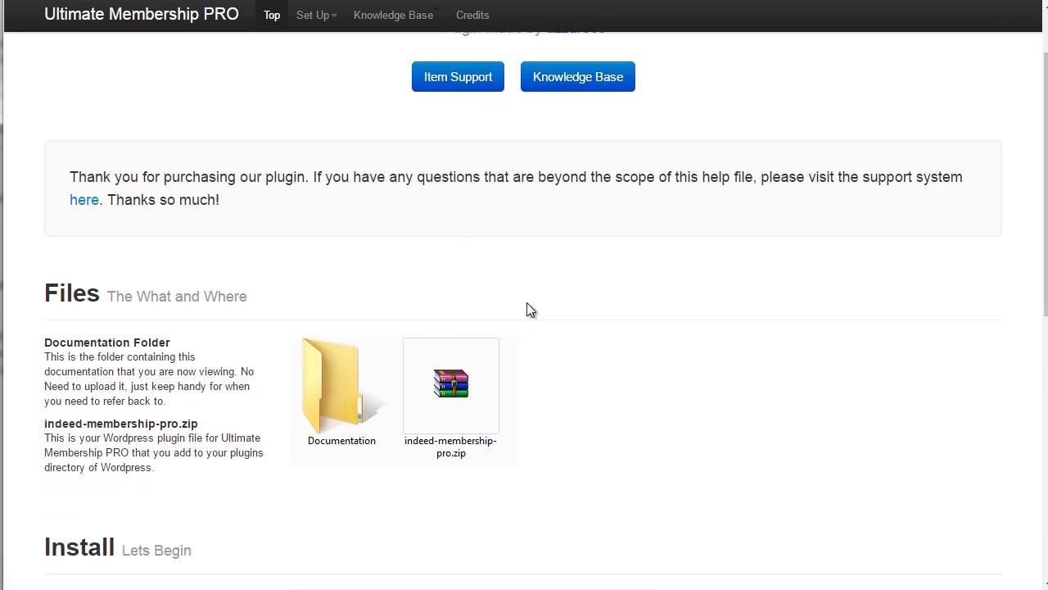
{"action": "scroll", "coordinate": [527, 309], "scroll_direction": "down", "scroll_amount": 3}
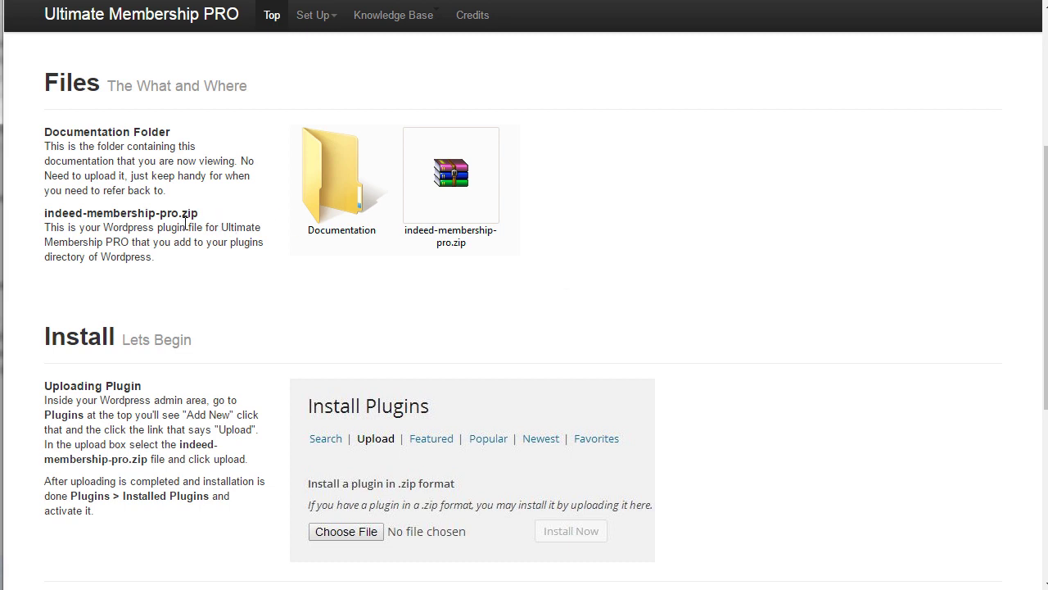
{"action": "left_click_drag", "start_coordinate": [187, 227], "coordinate": [257, 260]}
{"action": "scroll", "coordinate": [257, 374], "scroll_direction": "down", "scroll_amount": 2}
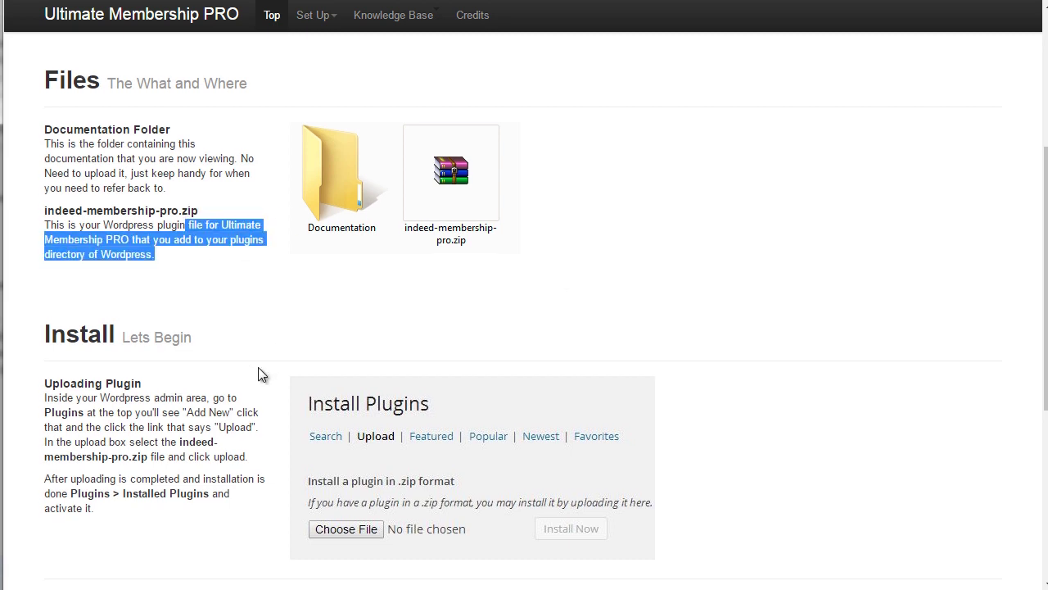
{"action": "scroll", "coordinate": [258, 374], "scroll_direction": "down", "scroll_amount": 2}
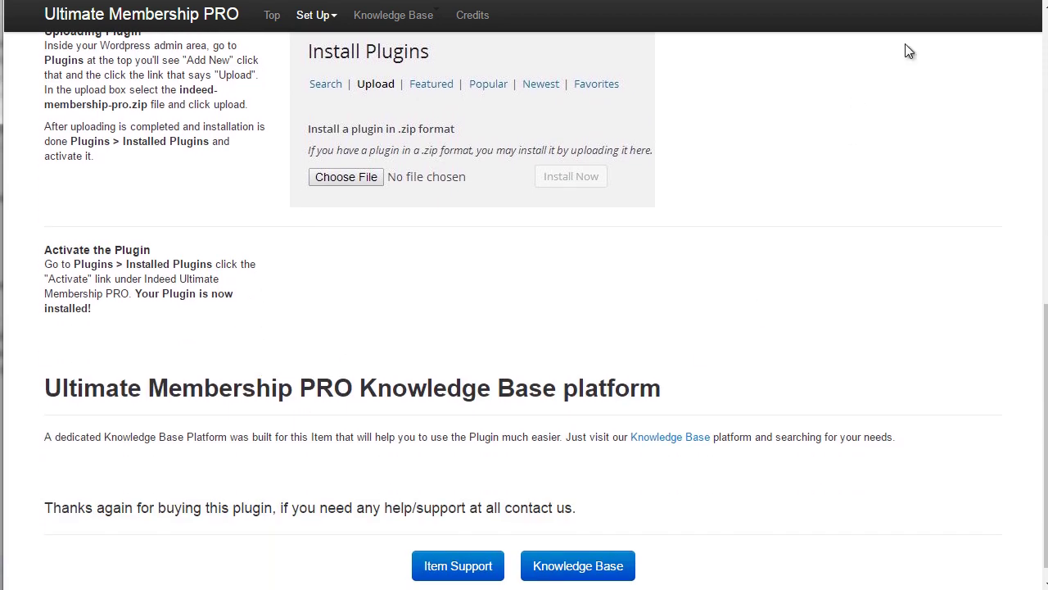
{"action": "left_click", "coordinate": [960, 2]}
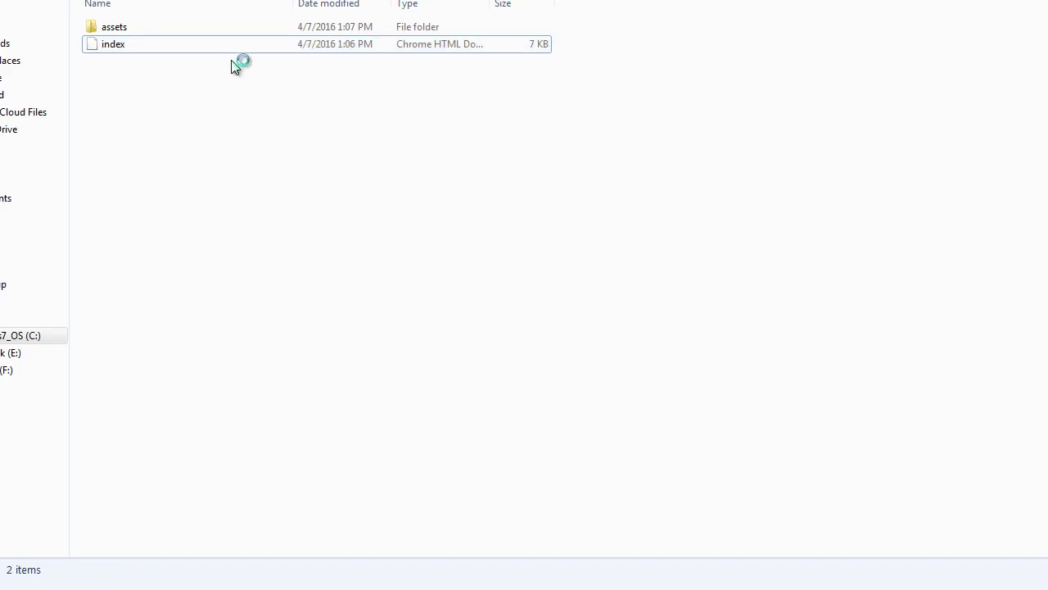
- Go up to Main Files and select the indeed-membership-pro zip
{"action": "key", "text": "BackSpace"}
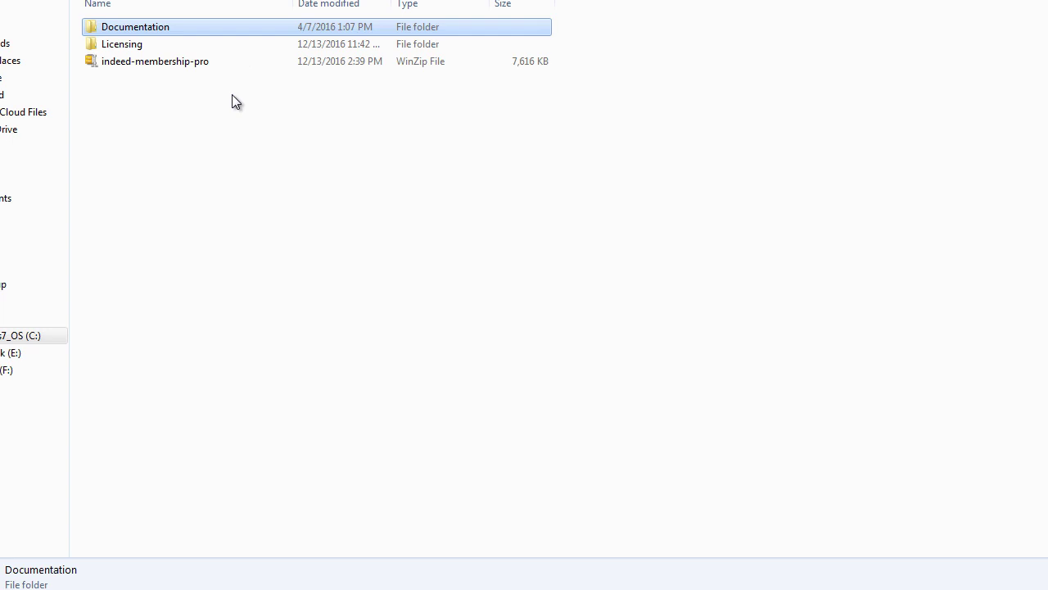
{"action": "left_click", "coordinate": [217, 64]}
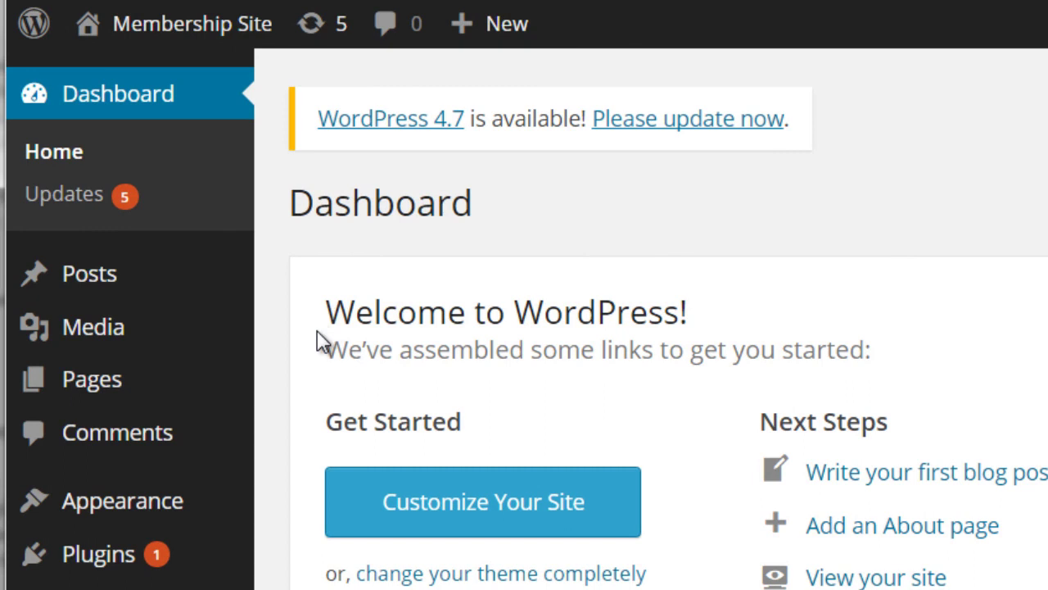
- Upload indeed-membership-pro.zip via Plugins > Add New, install it and activate it
{"action": "mouse_move", "coordinate": [143, 577]}
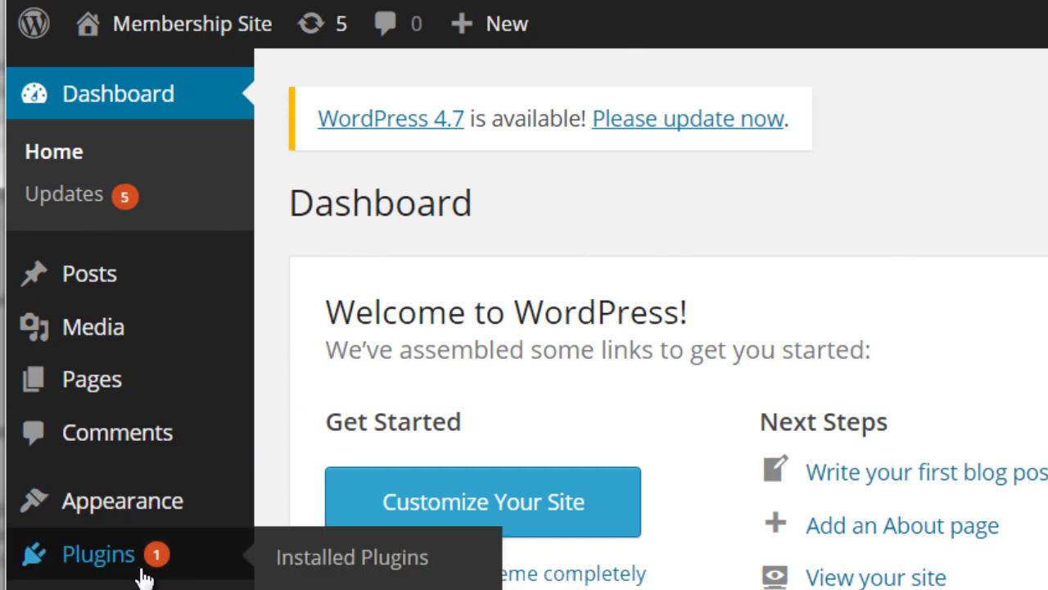
{"action": "left_click", "coordinate": [281, 565]}
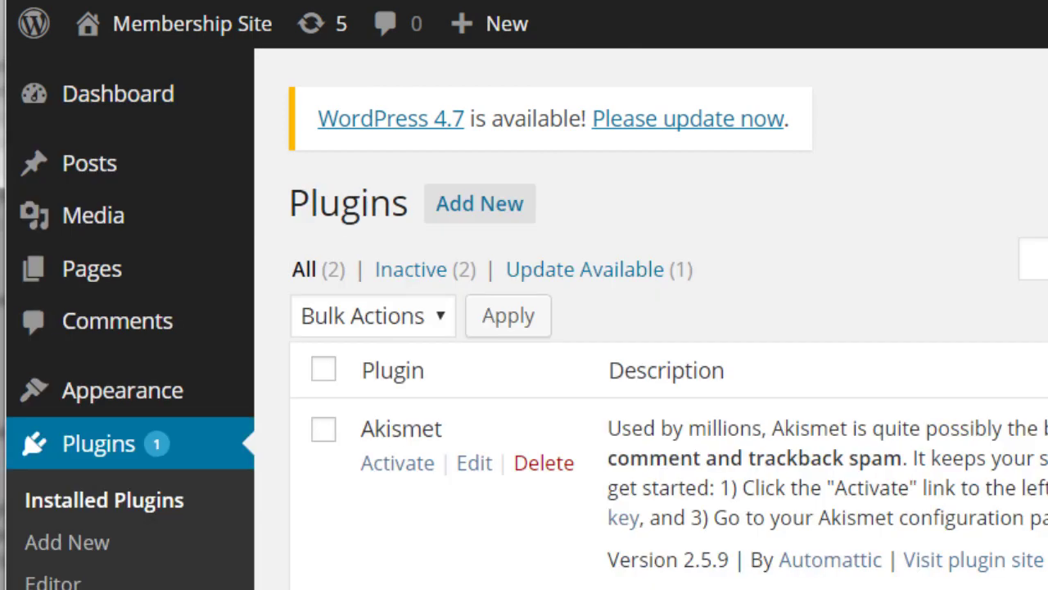
{"action": "left_click", "coordinate": [463, 203]}
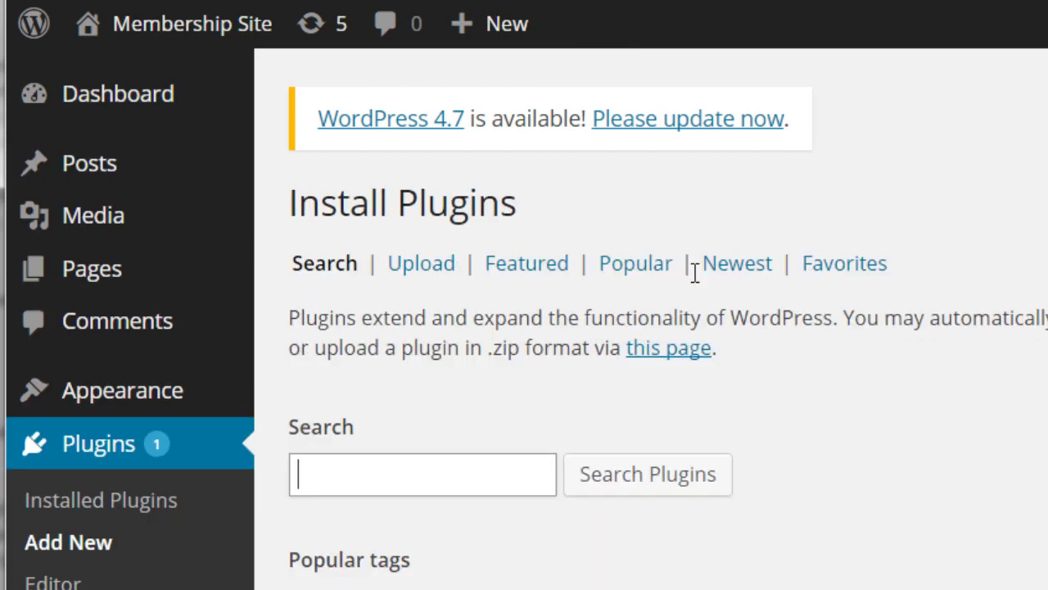
{"action": "left_click", "coordinate": [401, 267]}
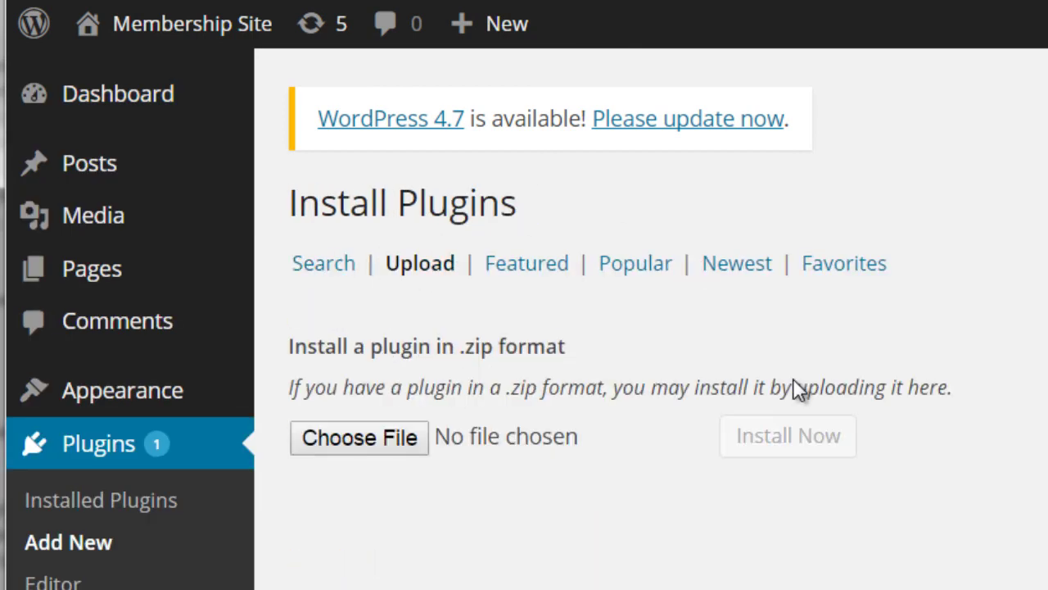
{"action": "left_click", "coordinate": [379, 440]}
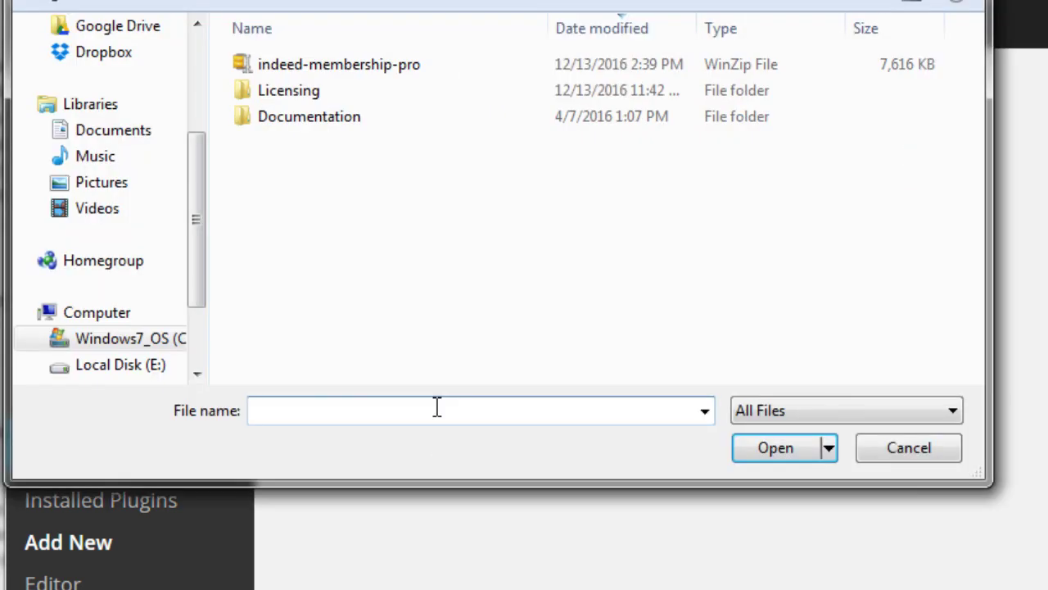
{"action": "left_click", "coordinate": [411, 72]}
{"action": "left_click", "coordinate": [769, 447]}
{"action": "left_click", "coordinate": [768, 442]}
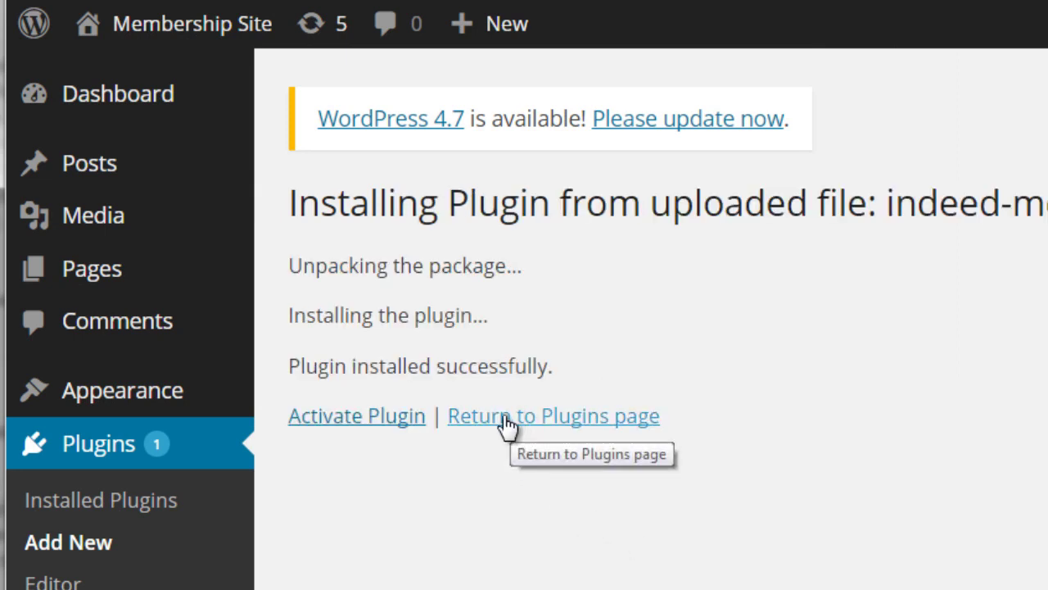
{"action": "left_click", "coordinate": [411, 422]}
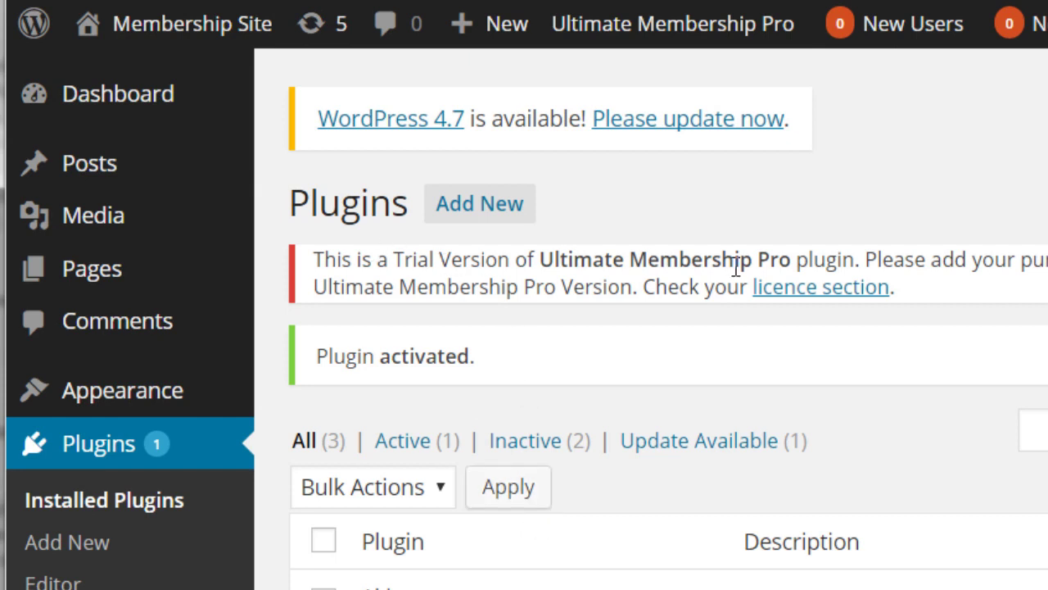
- Open the Ultimate Membership Pro licence section and fetch the CodeCanyon purchase code for it
{"action": "left_click", "coordinate": [849, 303]}
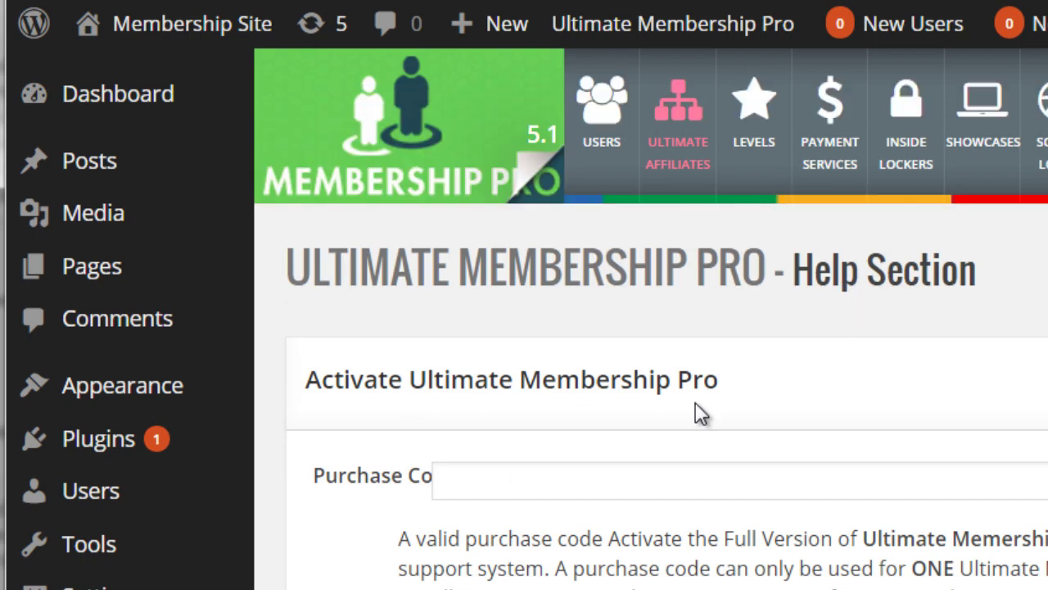
{"action": "left_click", "coordinate": [475, 484]}
{"action": "scroll", "coordinate": [382, 543], "scroll_direction": "down", "scroll_amount": 5}
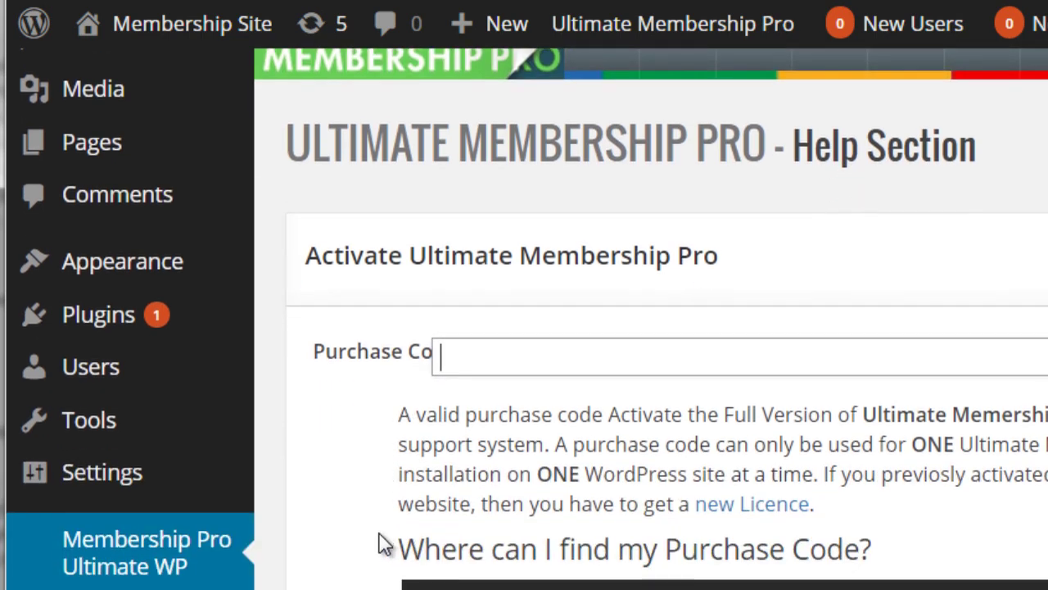
{"action": "scroll", "coordinate": [381, 543], "scroll_direction": "down", "scroll_amount": 6}
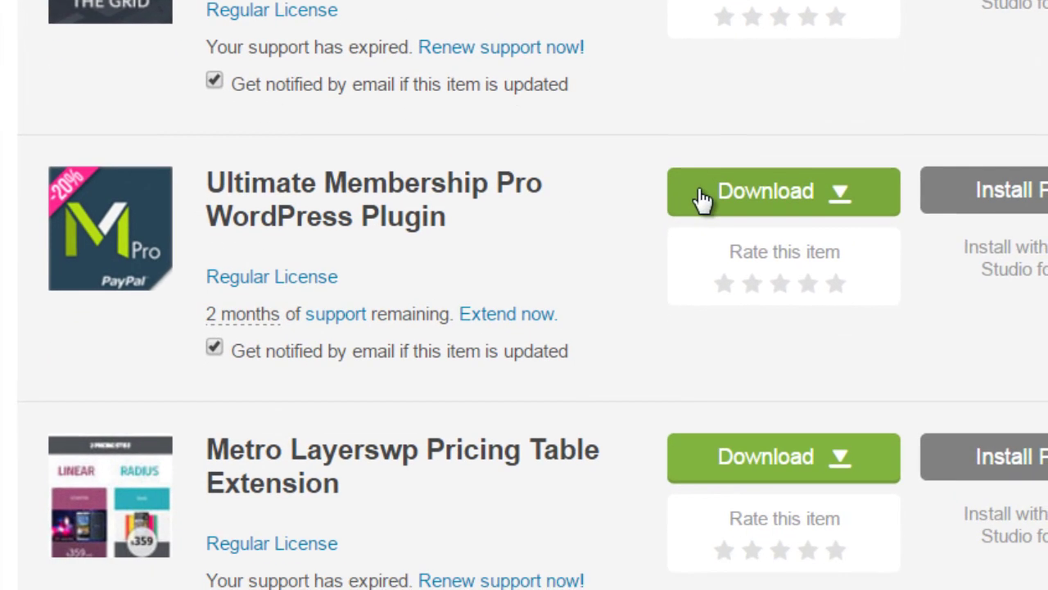
{"action": "left_click", "coordinate": [719, 353]}
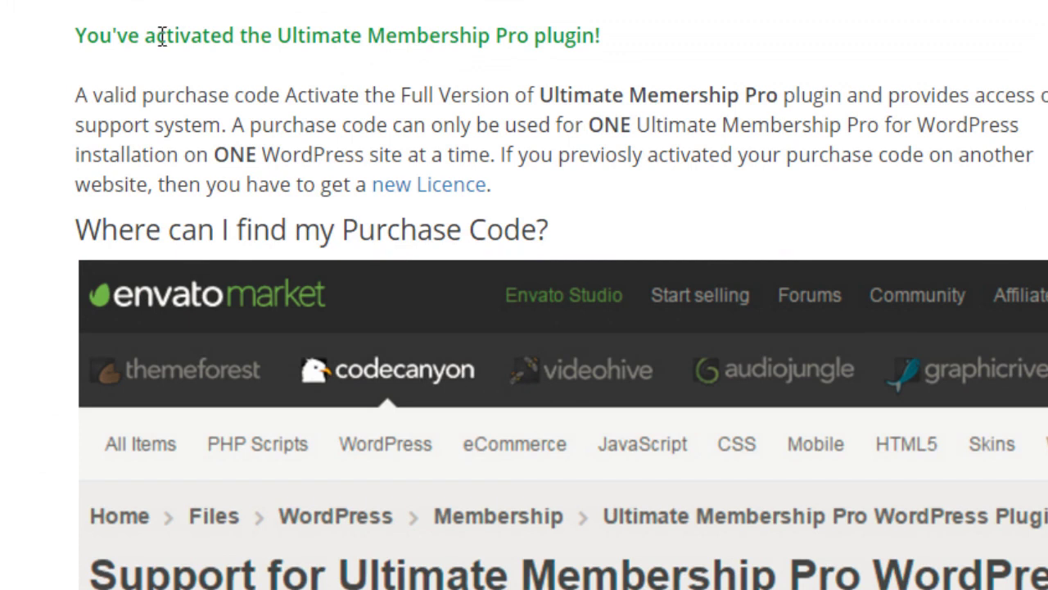
{"action": "scroll", "coordinate": [24, 246], "scroll_direction": "down", "scroll_amount": 5}
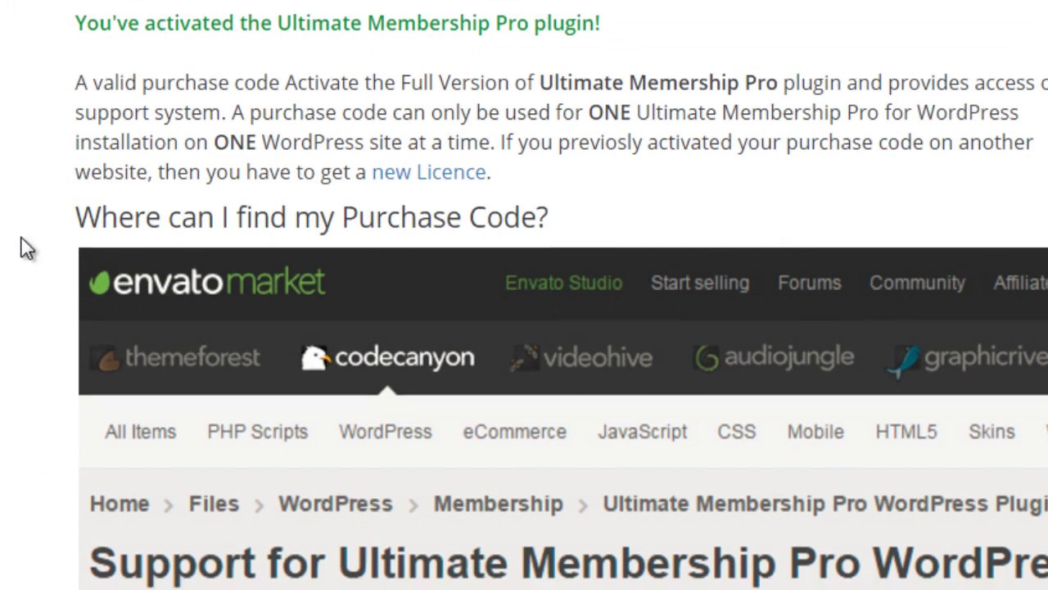
{"action": "scroll", "coordinate": [24, 250], "scroll_direction": "down", "scroll_amount": 3}
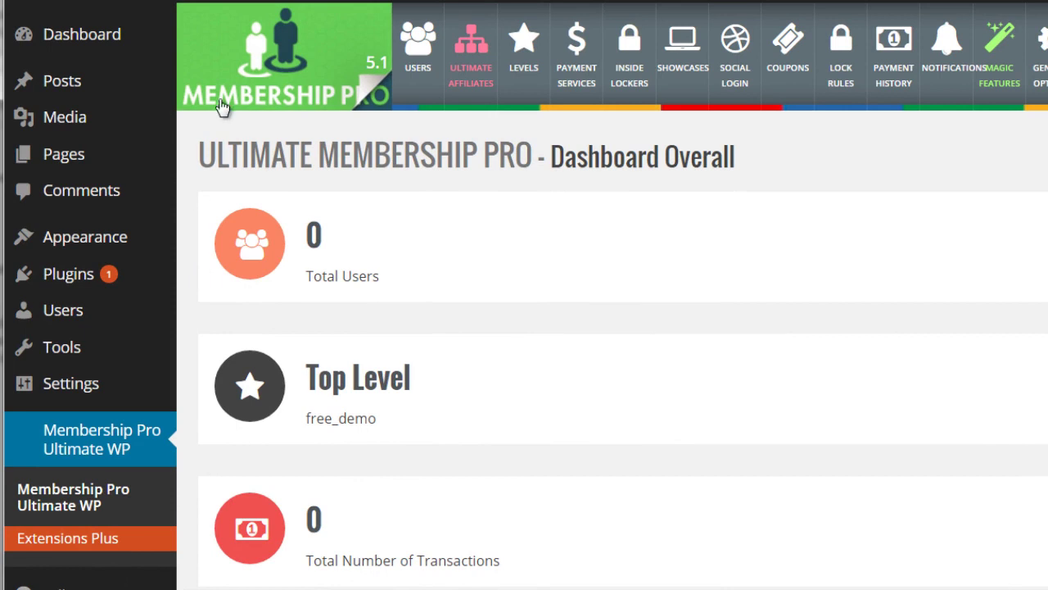
{"action": "scroll", "coordinate": [185, 384], "scroll_direction": "down", "scroll_amount": 1}
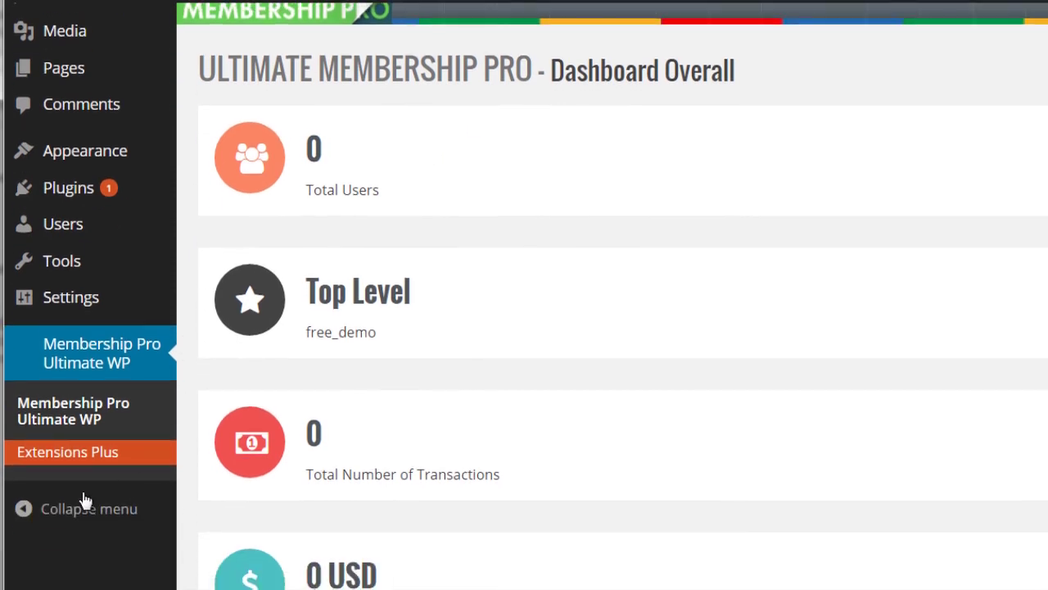
{"action": "left_click", "coordinate": [65, 516]}
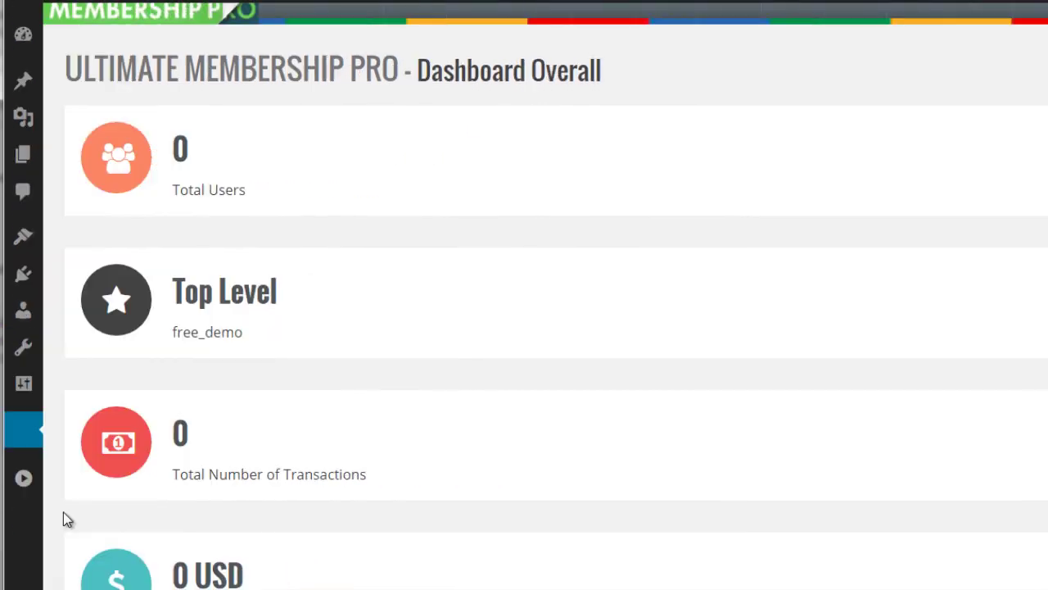
{"action": "scroll", "coordinate": [140, 363], "scroll_direction": "up", "scroll_amount": 1}
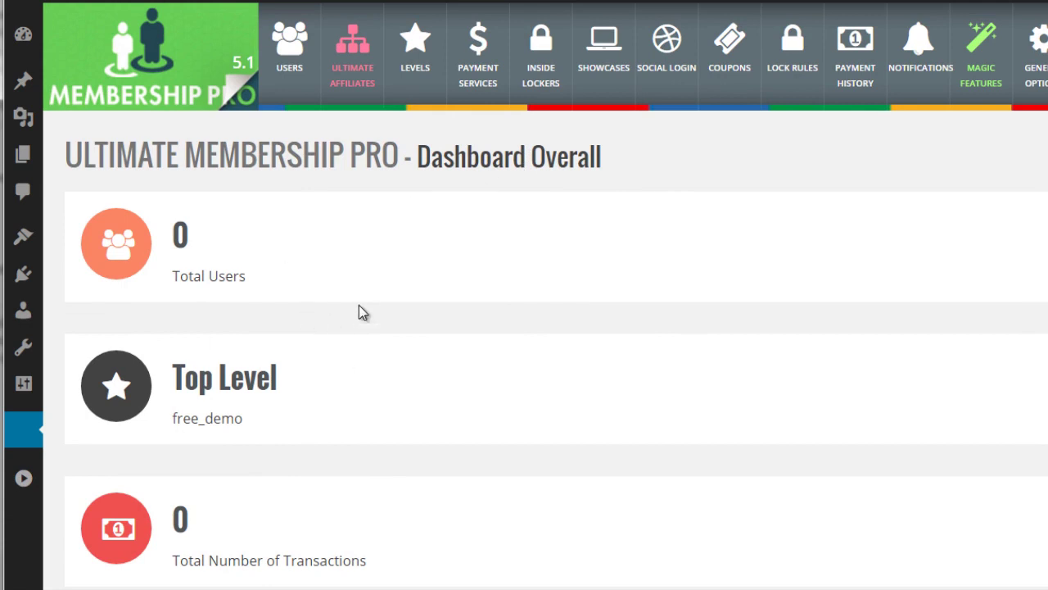
{"action": "scroll", "coordinate": [359, 306], "scroll_direction": "down", "scroll_amount": 5}
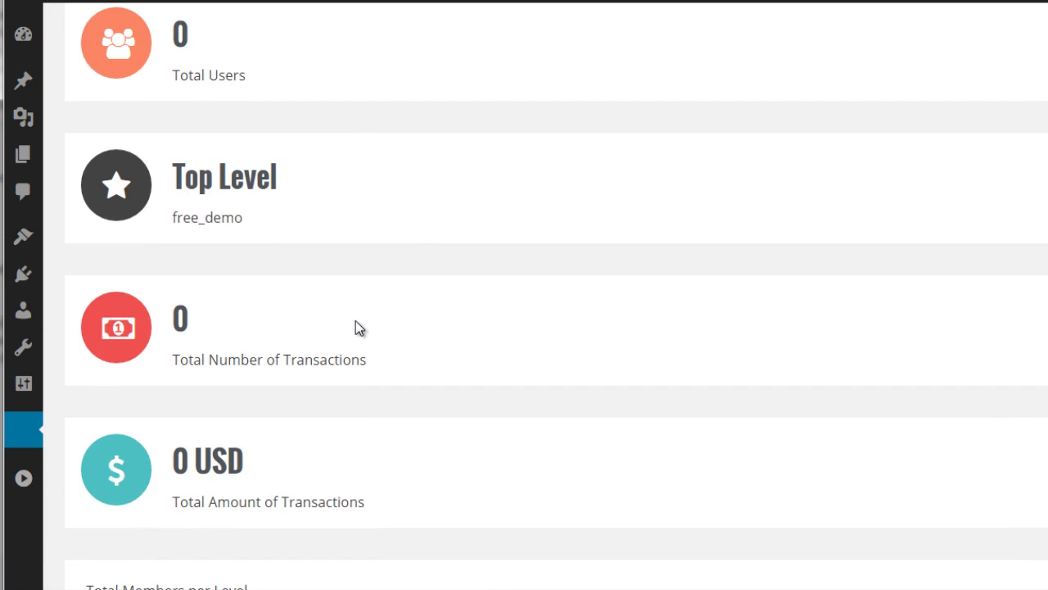
{"action": "scroll", "coordinate": [358, 430], "scroll_direction": "down", "scroll_amount": 3}
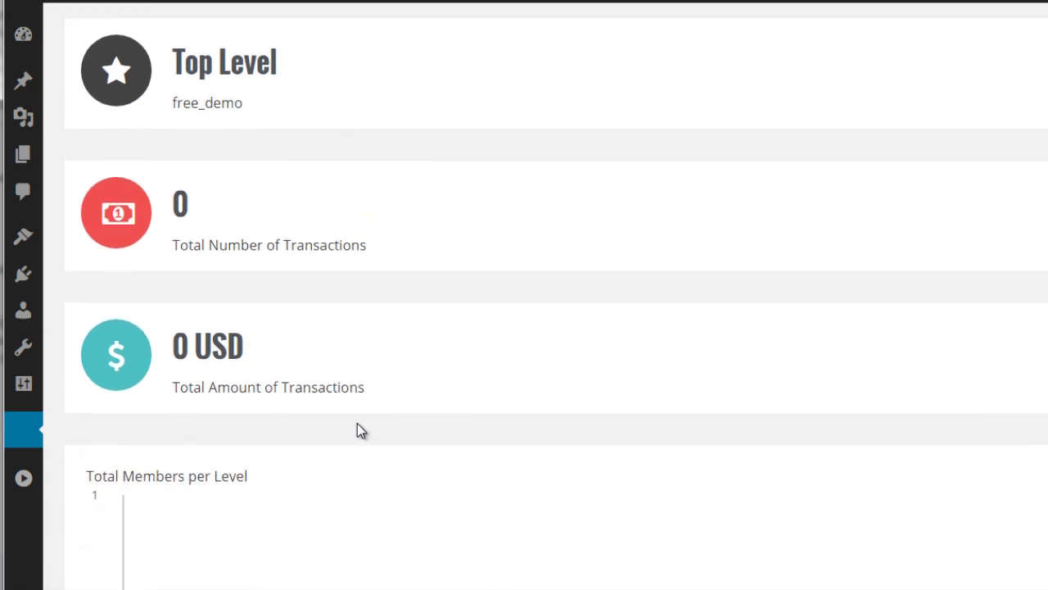
{"action": "scroll", "coordinate": [357, 422], "scroll_direction": "down", "scroll_amount": 8}
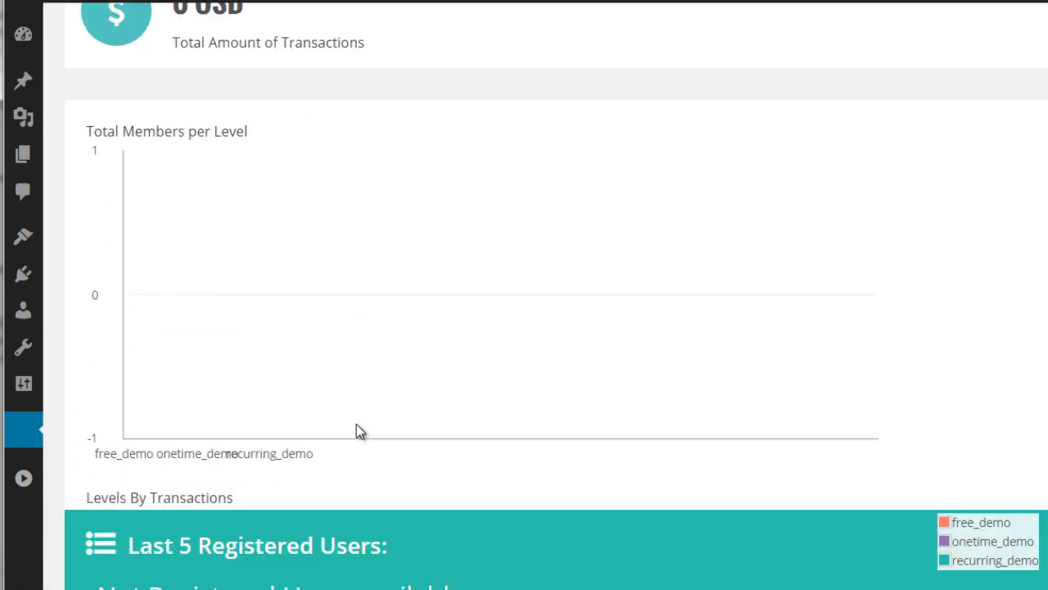
{"action": "scroll", "coordinate": [357, 428], "scroll_direction": "down", "scroll_amount": 5}
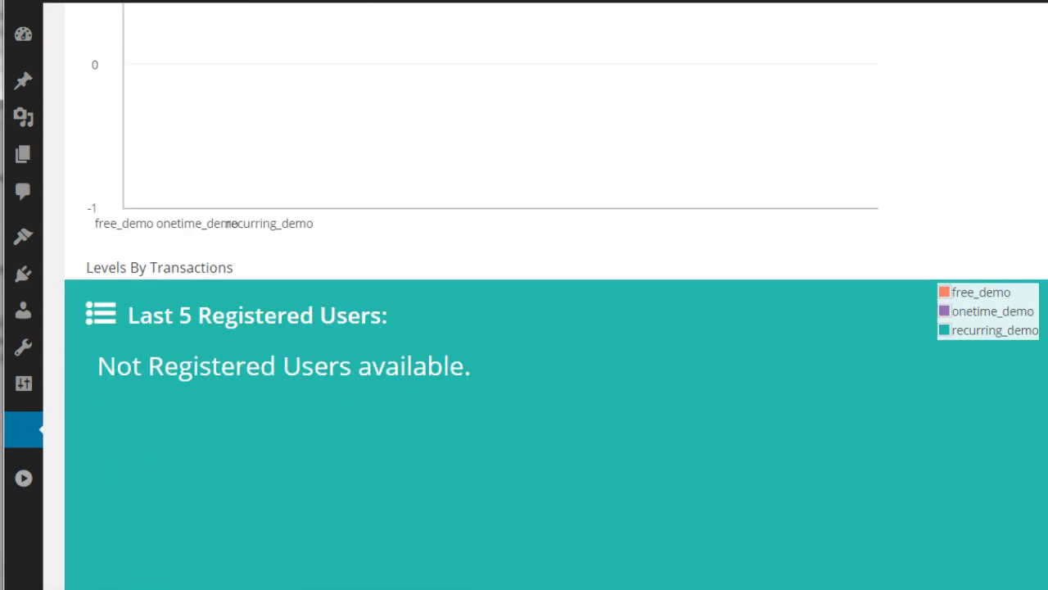
{"action": "scroll", "coordinate": [546, 369], "scroll_direction": "down", "scroll_amount": 5}
{"action": "scroll", "coordinate": [546, 369], "scroll_direction": "up", "scroll_amount": 15}
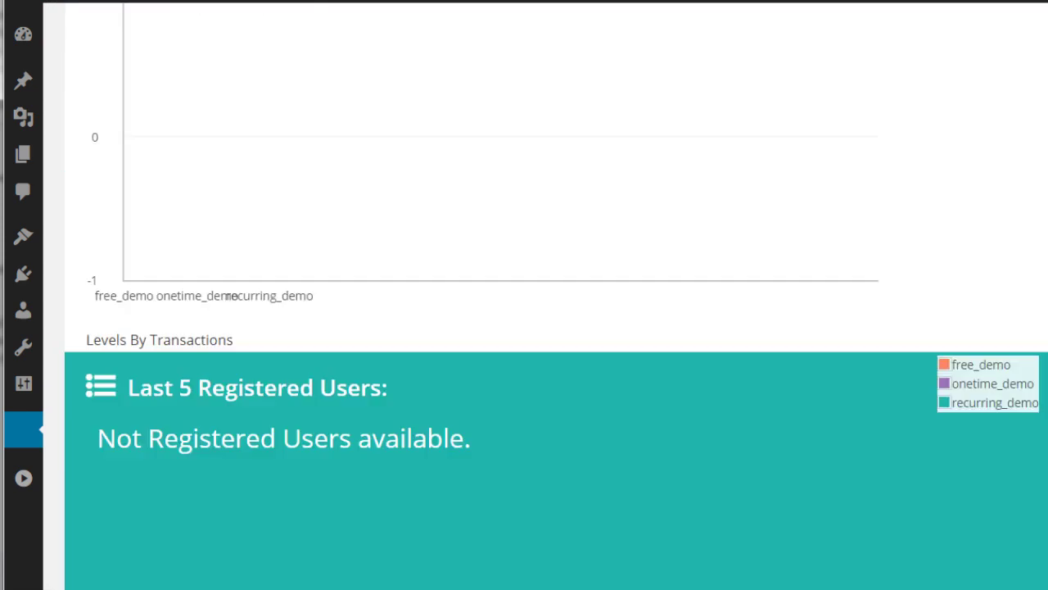
{"action": "scroll", "coordinate": [385, 294], "scroll_direction": "up", "scroll_amount": 3}
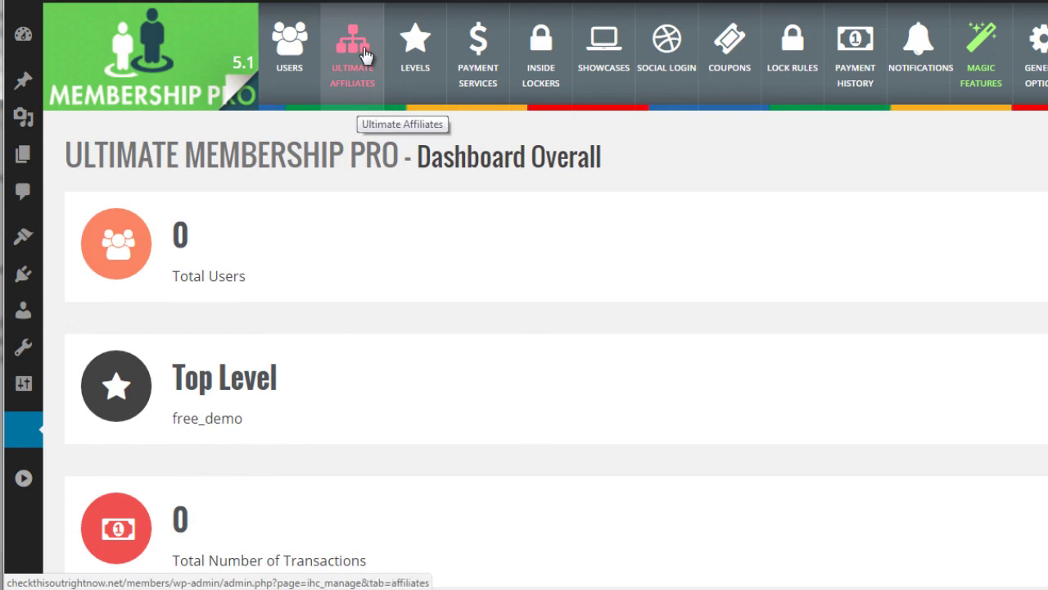
- Show the Levels list: Free, One Time Plan (10 USD) and Recurring Plan (1 USD)
{"action": "left_click", "coordinate": [408, 64]}
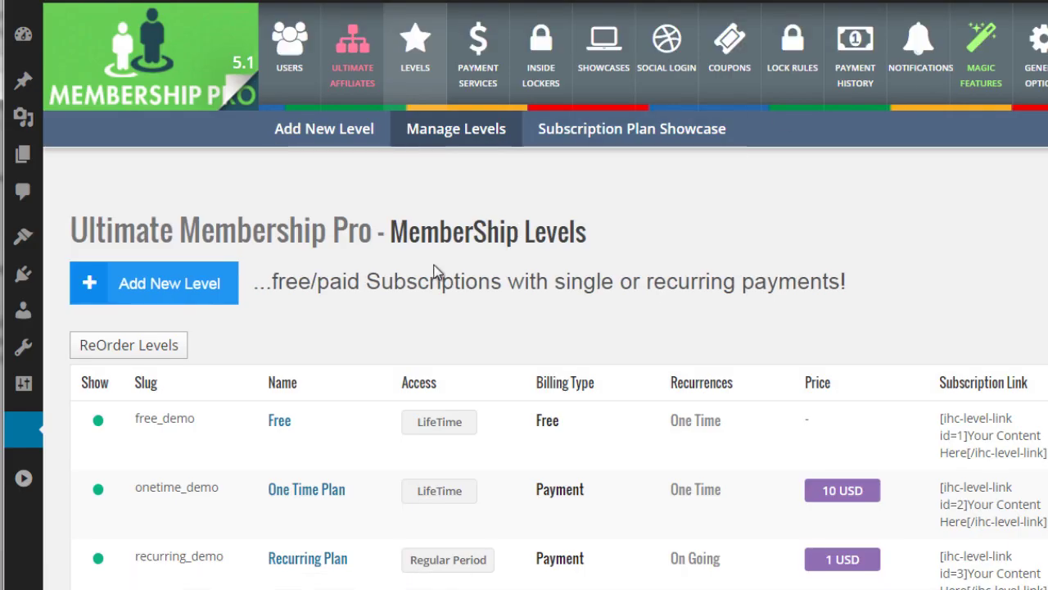
{"action": "scroll", "coordinate": [439, 275], "scroll_direction": "down", "scroll_amount": 3}
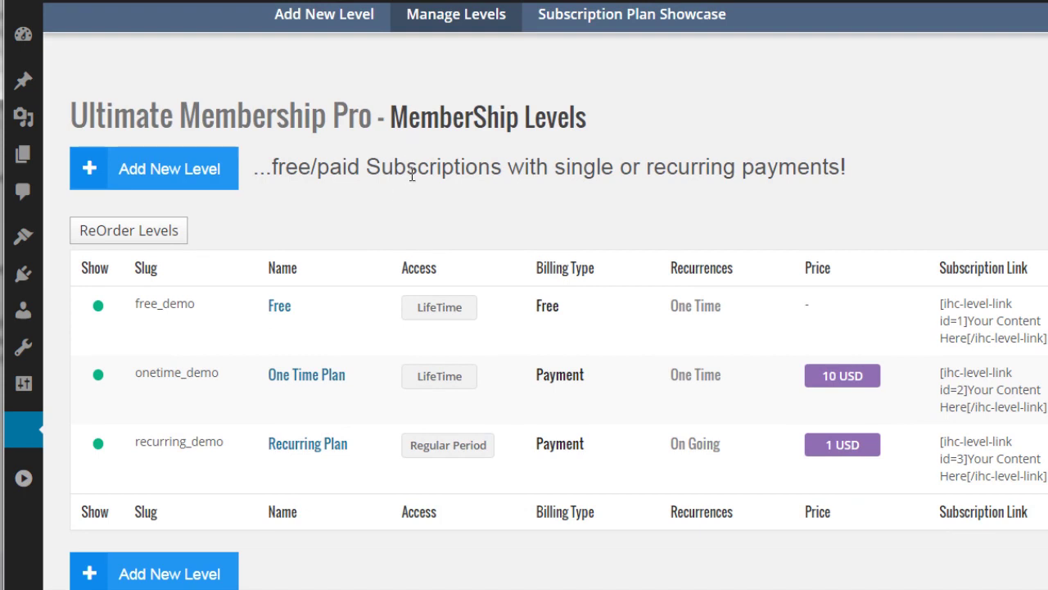
{"action": "mouse_move", "coordinate": [251, 377]}
{"action": "mouse_move", "coordinate": [218, 433]}
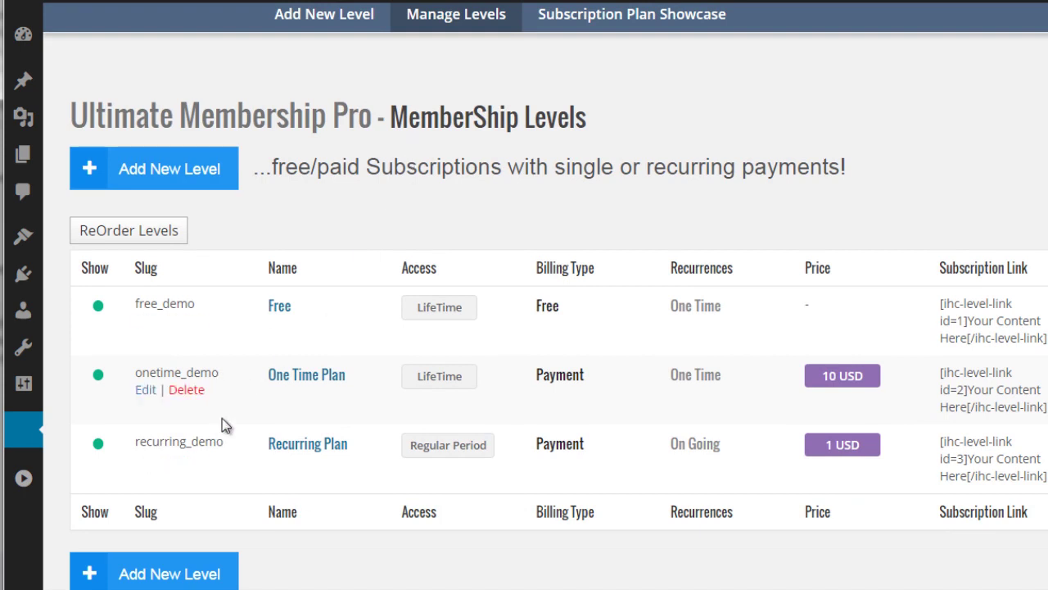
{"action": "scroll", "coordinate": [222, 417], "scroll_direction": "up", "scroll_amount": 2}
{"action": "scroll", "coordinate": [269, 251], "scroll_direction": "up", "scroll_amount": 1}
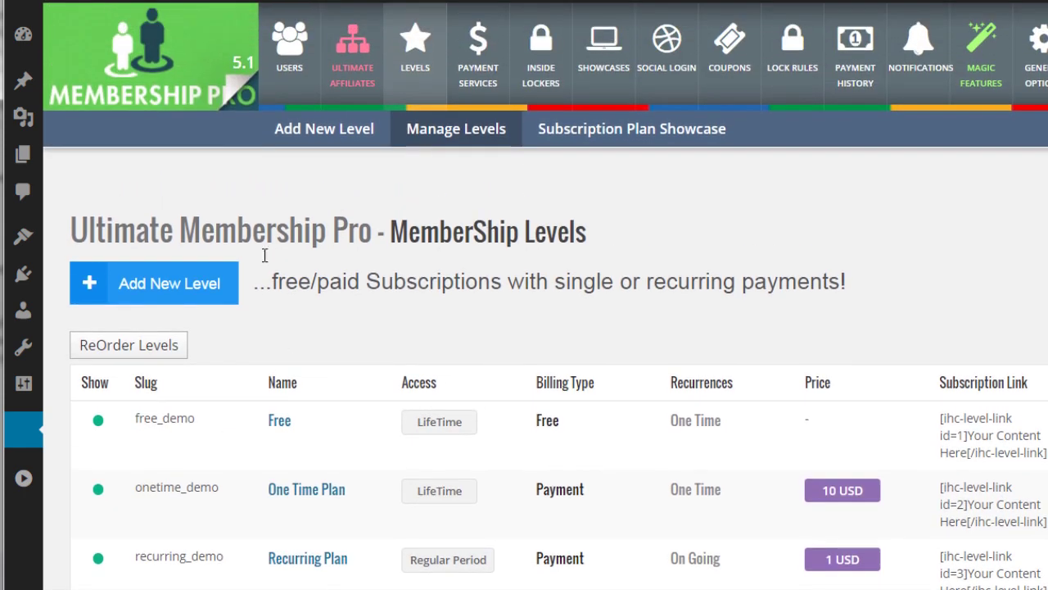
{"action": "scroll", "coordinate": [257, 338], "scroll_direction": "down", "scroll_amount": 3}
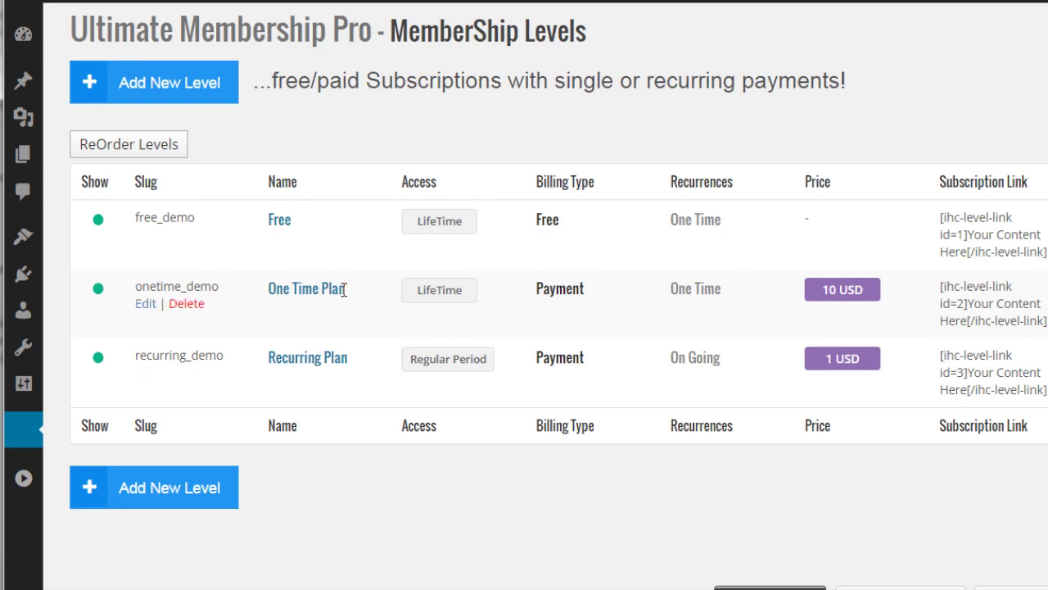
{"action": "scroll", "coordinate": [344, 290], "scroll_direction": "up", "scroll_amount": 3}
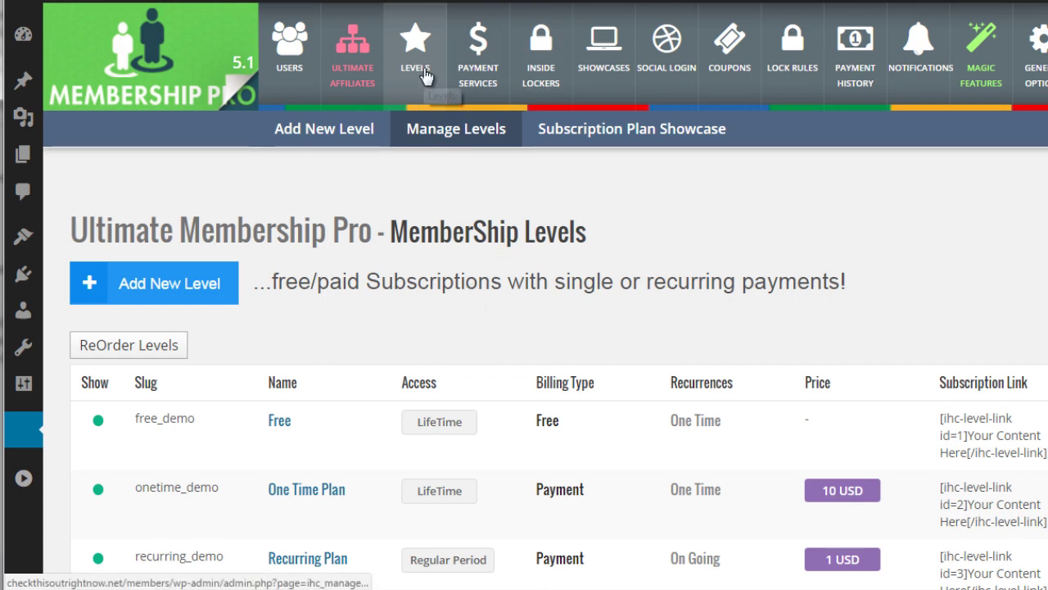
- Open the Membership Pro Payment Services overview and scroll down through the gateway cards
{"action": "left_click", "coordinate": [483, 72]}
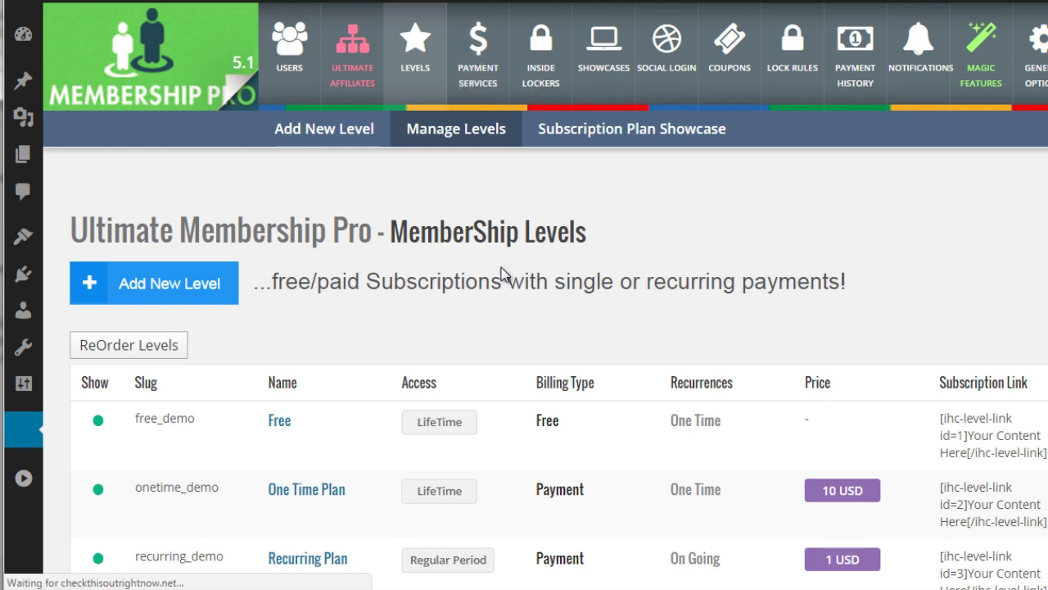
{"action": "scroll", "coordinate": [492, 300], "scroll_direction": "down", "scroll_amount": 2}
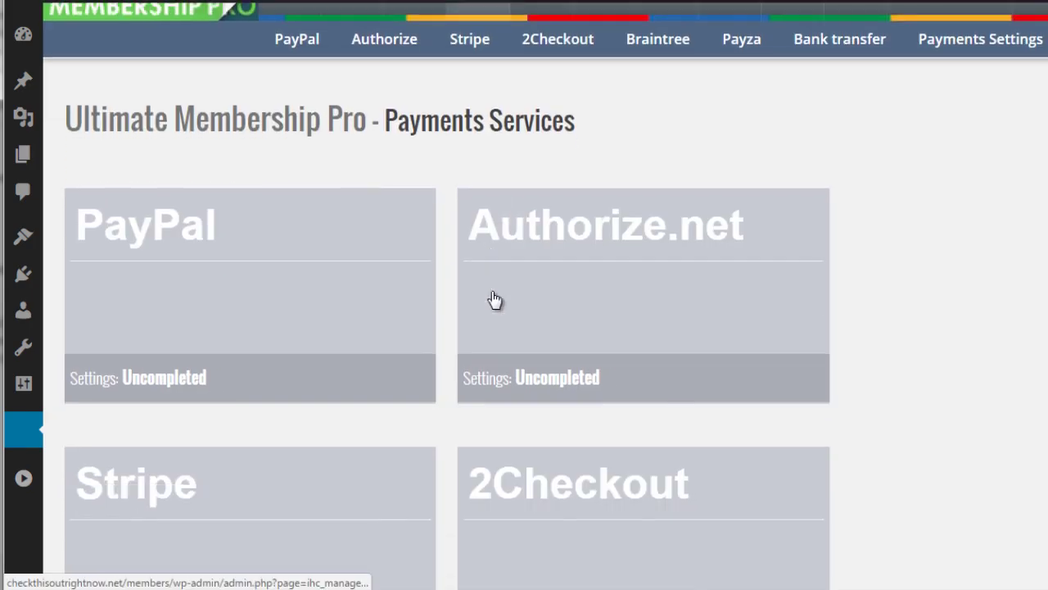
{"action": "scroll", "coordinate": [887, 217], "scroll_direction": "down", "scroll_amount": 1}
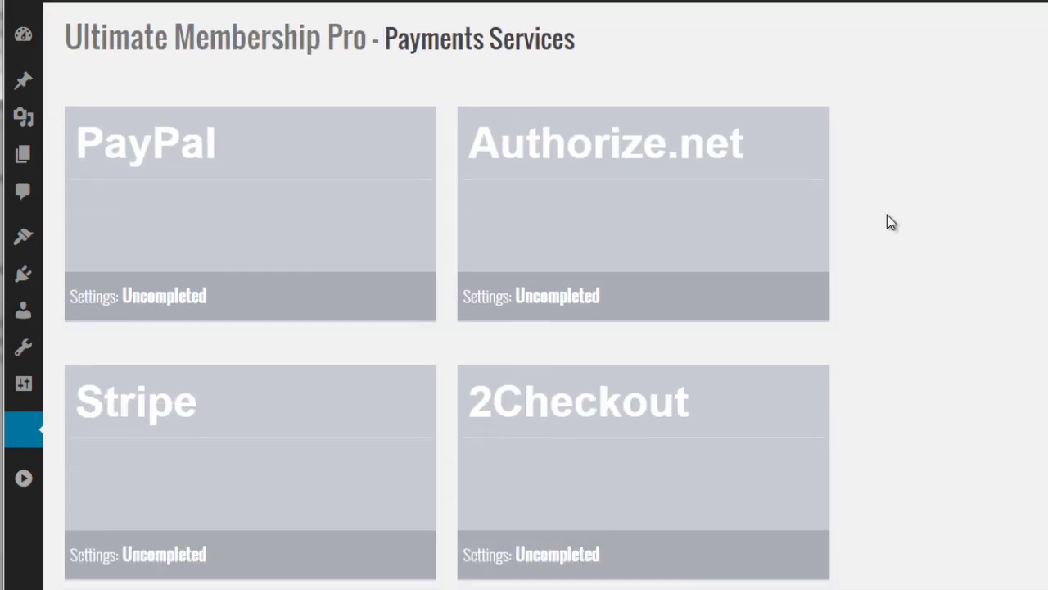
{"action": "scroll", "coordinate": [548, 238], "scroll_direction": "down", "scroll_amount": 3}
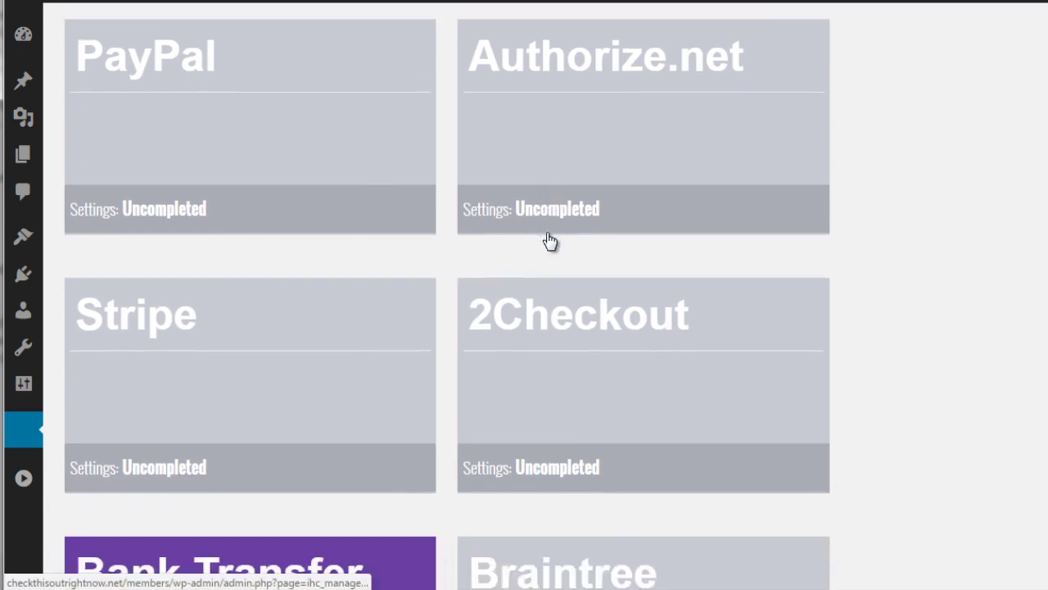
{"action": "scroll", "coordinate": [562, 273], "scroll_direction": "down", "scroll_amount": 3}
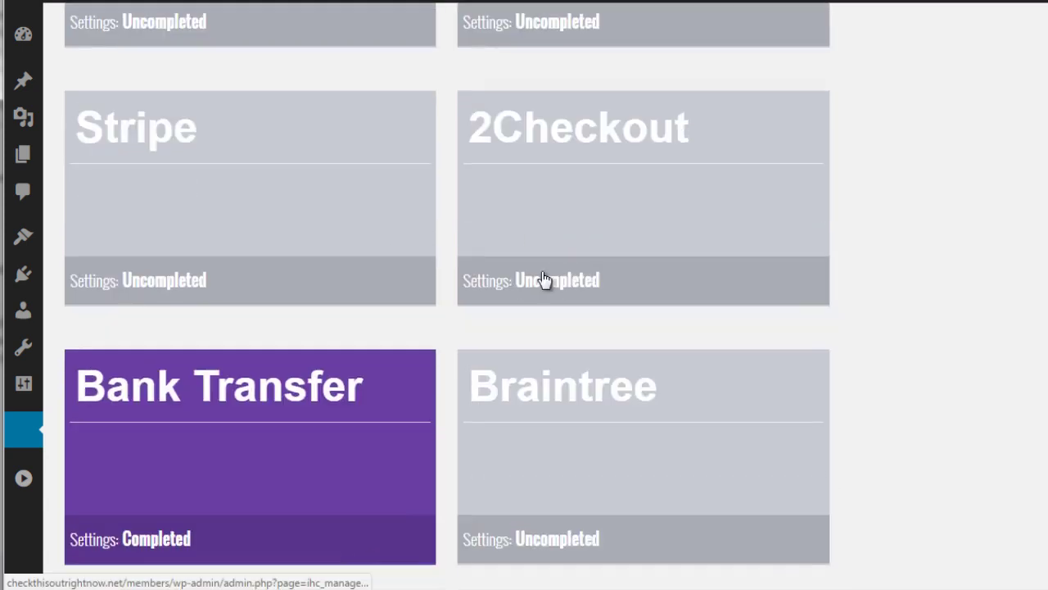
{"action": "scroll", "coordinate": [342, 358], "scroll_direction": "down", "scroll_amount": 2}
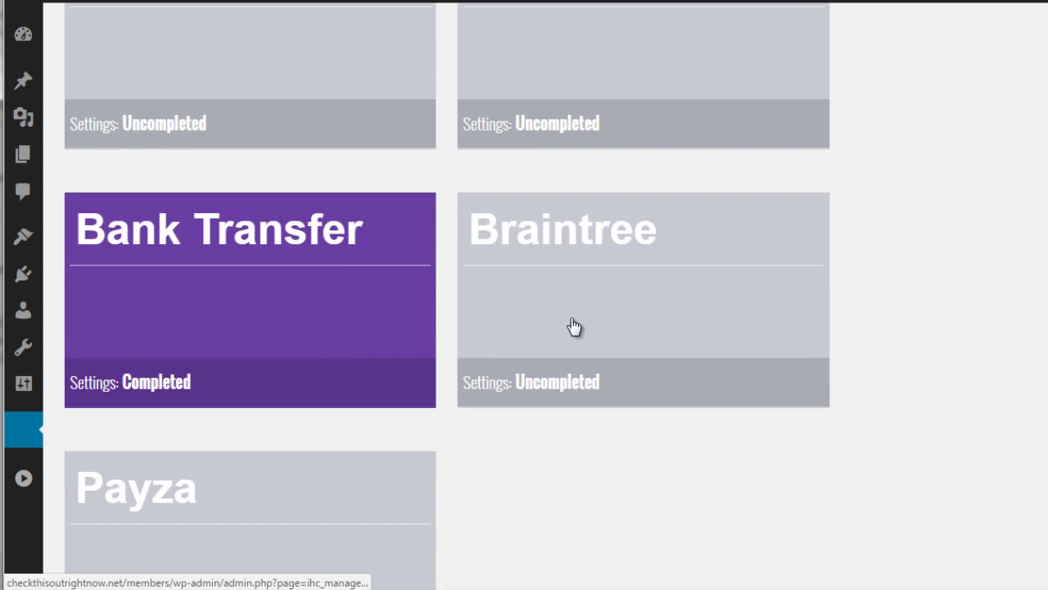
{"action": "scroll", "coordinate": [533, 352], "scroll_direction": "down", "scroll_amount": 2}
- Review the gateway cards, confirming only Bank Transfer has its settings completed
{"action": "left_click", "coordinate": [344, 445]}
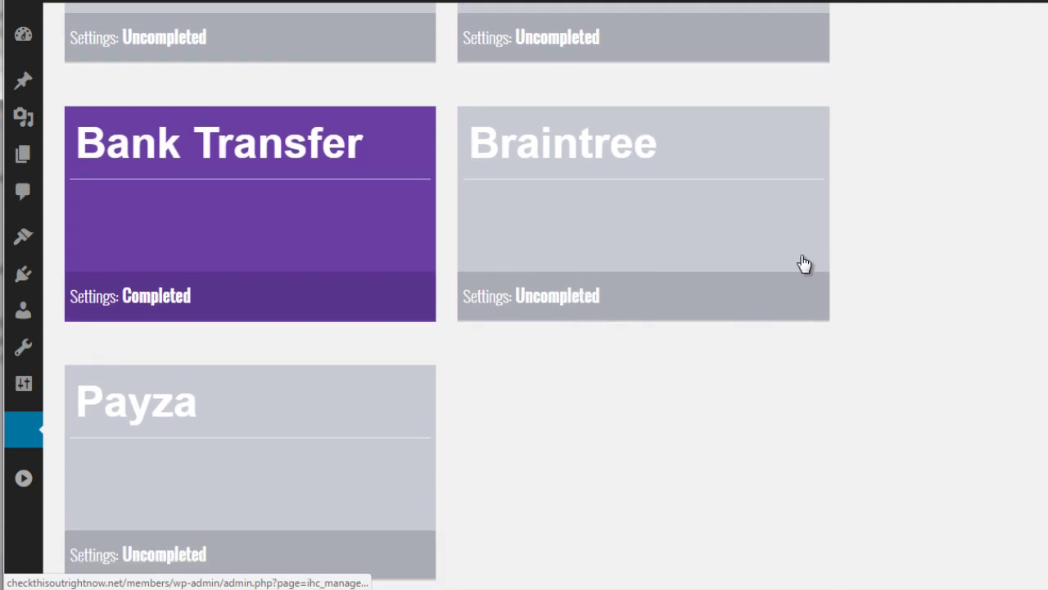
{"action": "scroll", "coordinate": [851, 246], "scroll_direction": "up", "scroll_amount": 6}
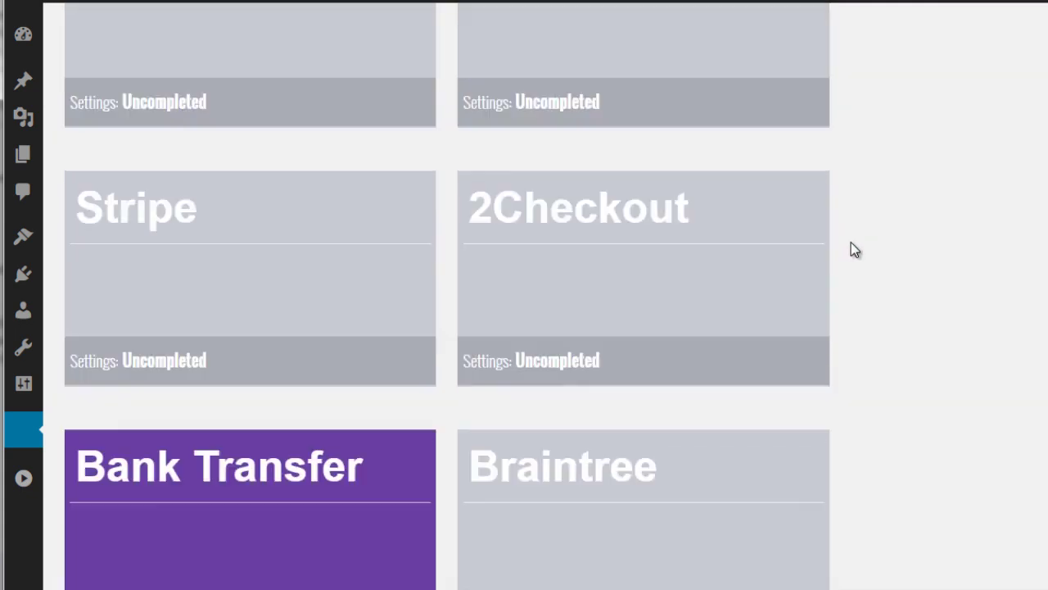
{"action": "scroll", "coordinate": [851, 245], "scroll_direction": "up", "scroll_amount": 1}
{"action": "scroll", "coordinate": [851, 245], "scroll_direction": "down", "scroll_amount": 1}
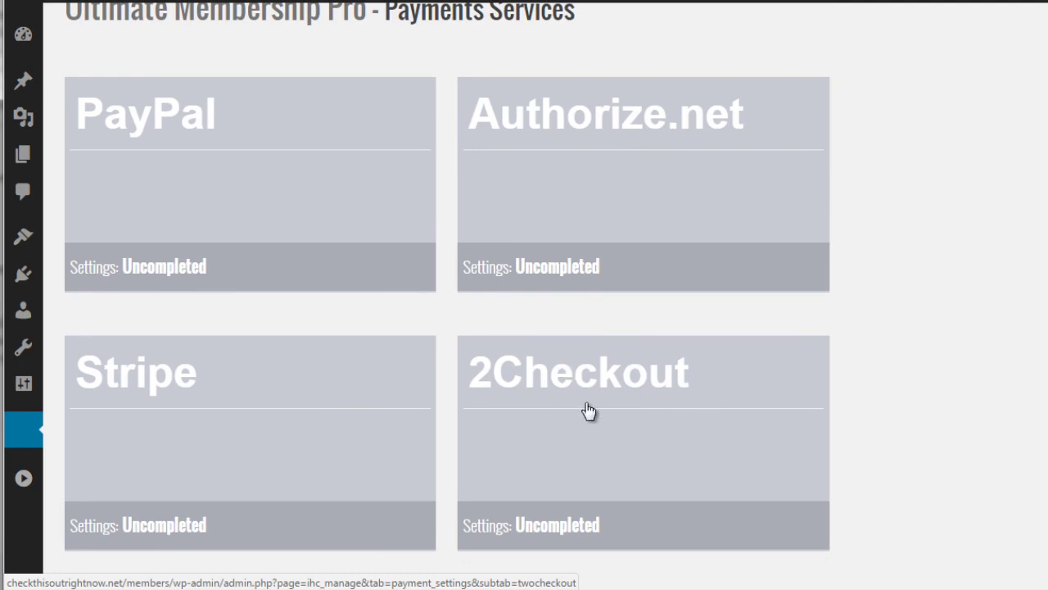
{"action": "scroll", "coordinate": [869, 241], "scroll_direction": "up", "scroll_amount": 3}
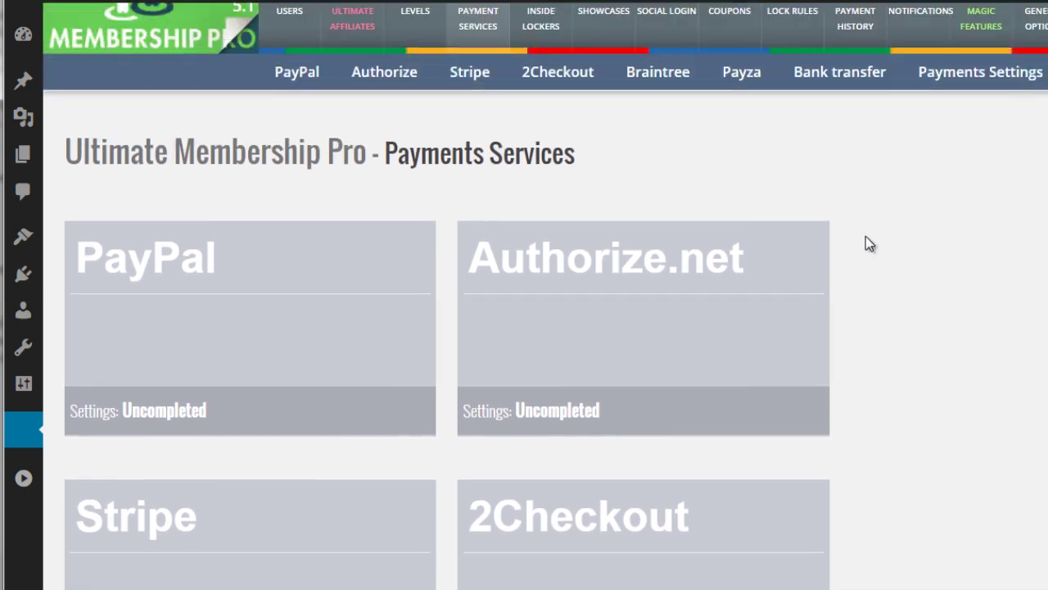
{"action": "scroll", "coordinate": [868, 242], "scroll_direction": "down", "scroll_amount": 2}
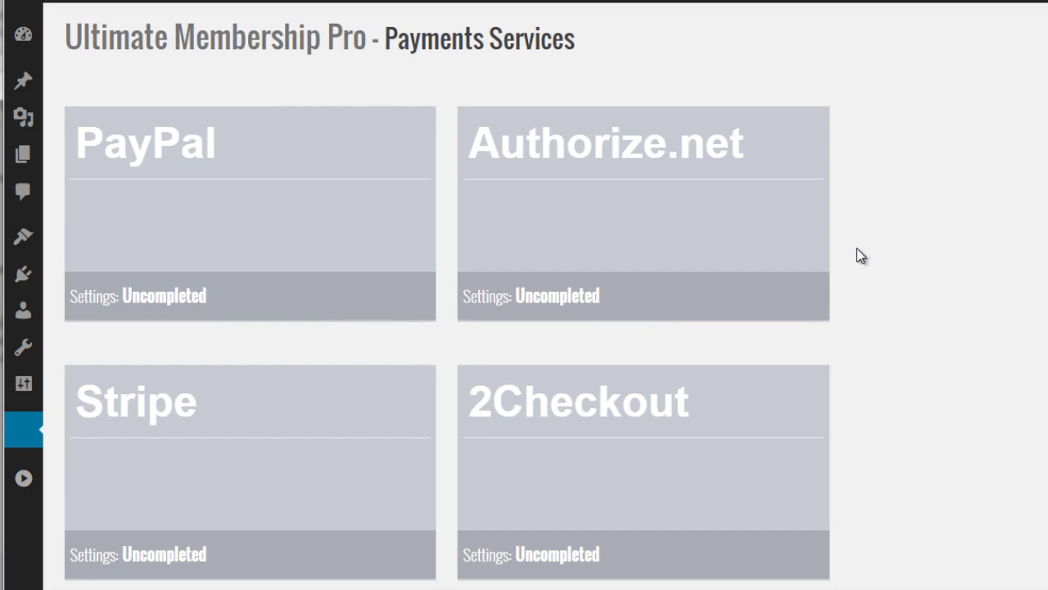
{"action": "scroll", "coordinate": [658, 286], "scroll_direction": "down", "scroll_amount": 3}
{"action": "scroll", "coordinate": [849, 332], "scroll_direction": "down", "scroll_amount": 1}
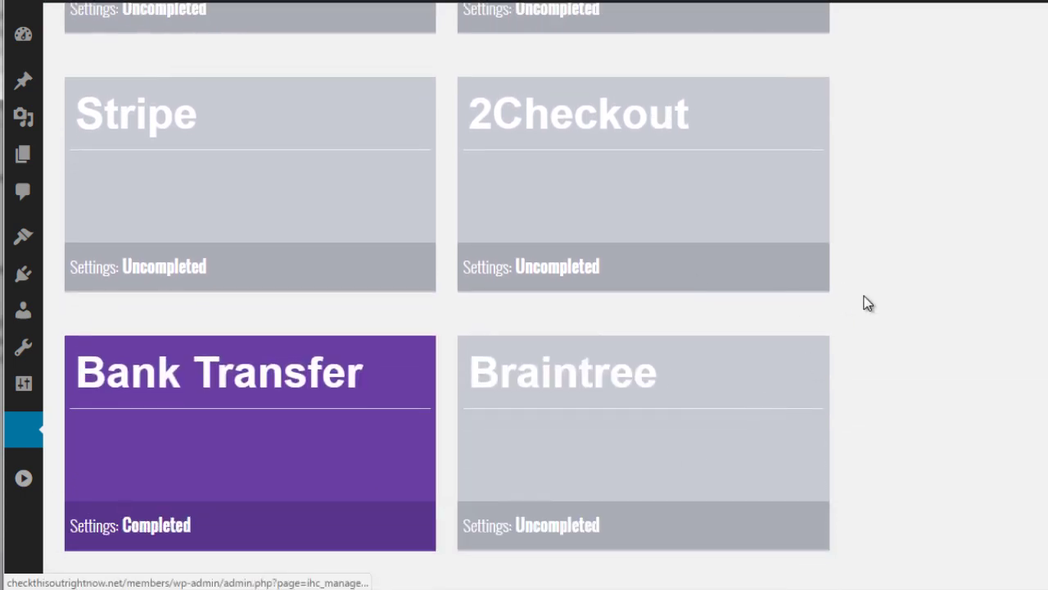
{"action": "scroll", "coordinate": [882, 283], "scroll_direction": "up", "scroll_amount": 4}
{"action": "scroll", "coordinate": [885, 283], "scroll_direction": "up", "scroll_amount": 2}
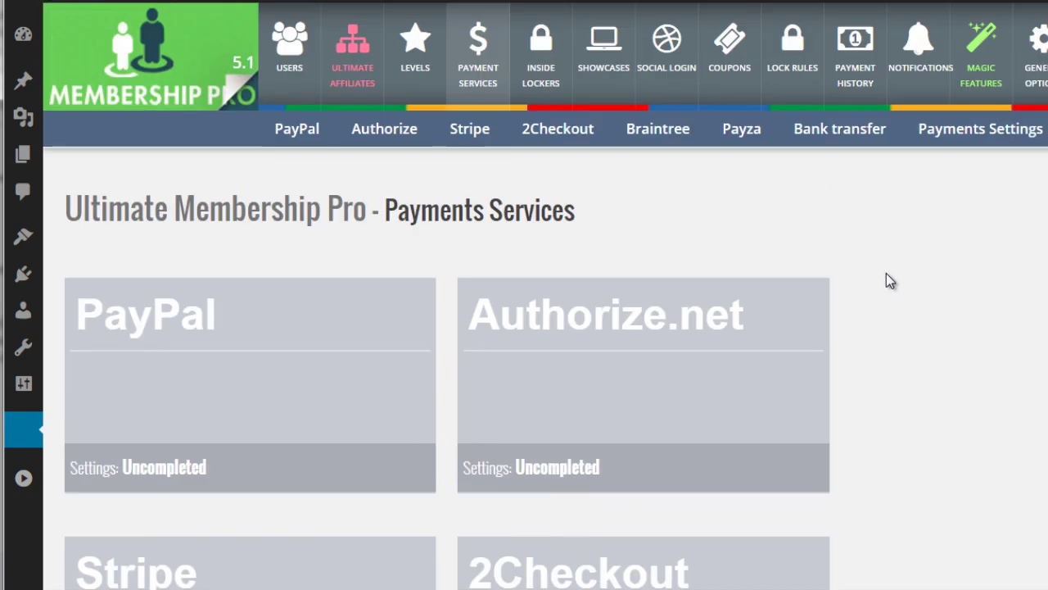
- Open Showcases and browse the Register Form, Login Form, Subscription Plan, Account Page and Members List cards
{"action": "left_click", "coordinate": [551, 74]}
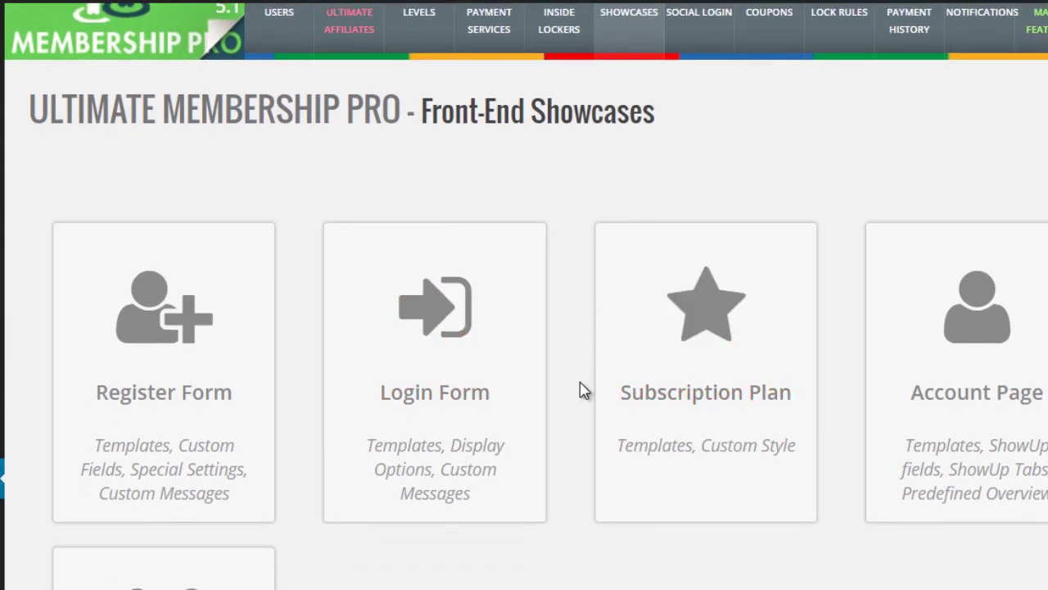
{"action": "scroll", "coordinate": [583, 385], "scroll_direction": "down", "scroll_amount": 1}
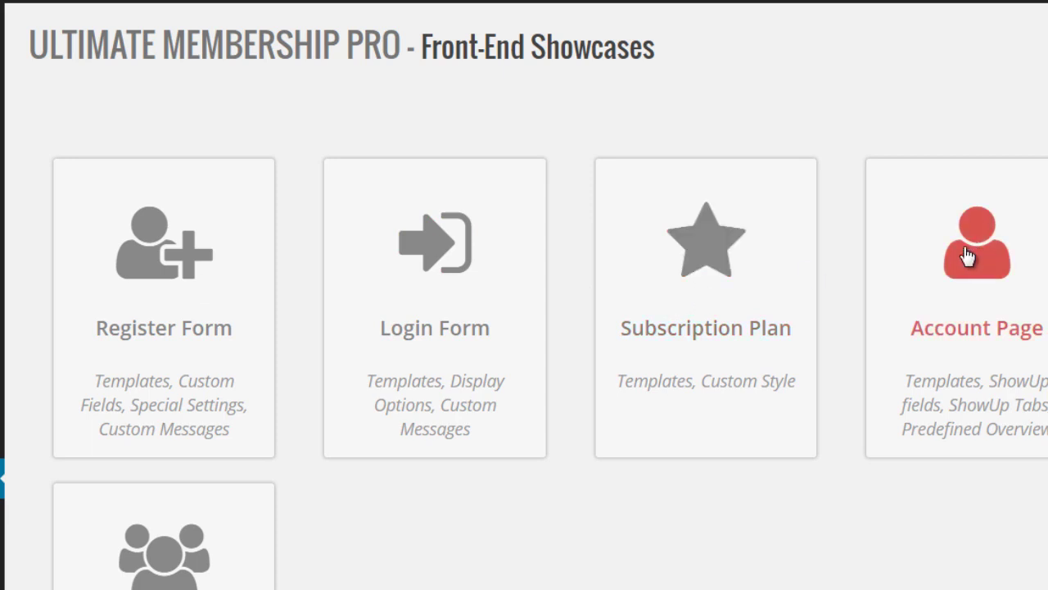
{"action": "scroll", "coordinate": [967, 256], "scroll_direction": "down", "scroll_amount": 2}
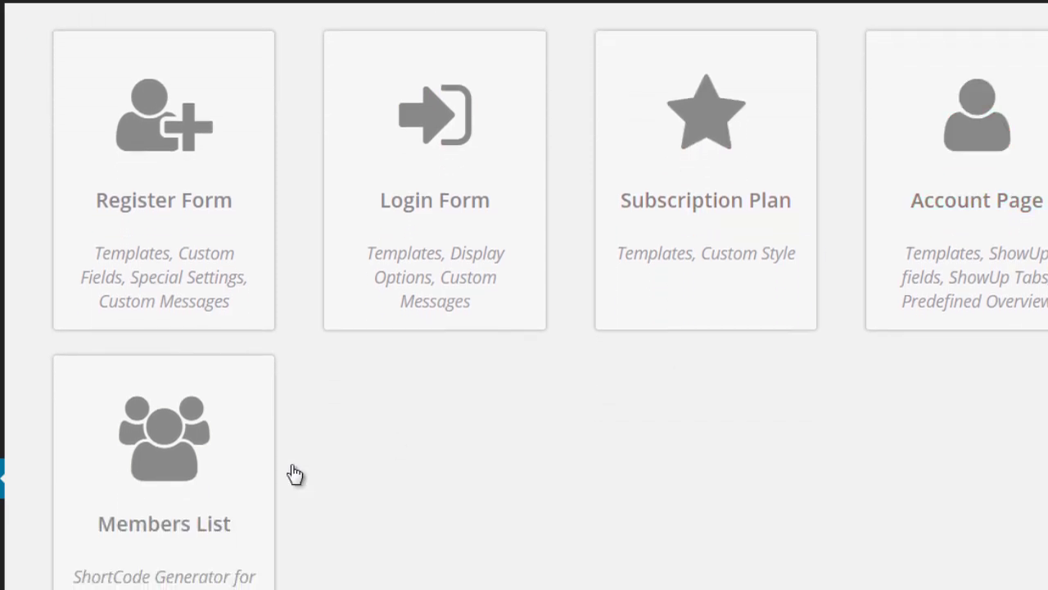
{"action": "scroll", "coordinate": [744, 405], "scroll_direction": "up", "scroll_amount": 4}
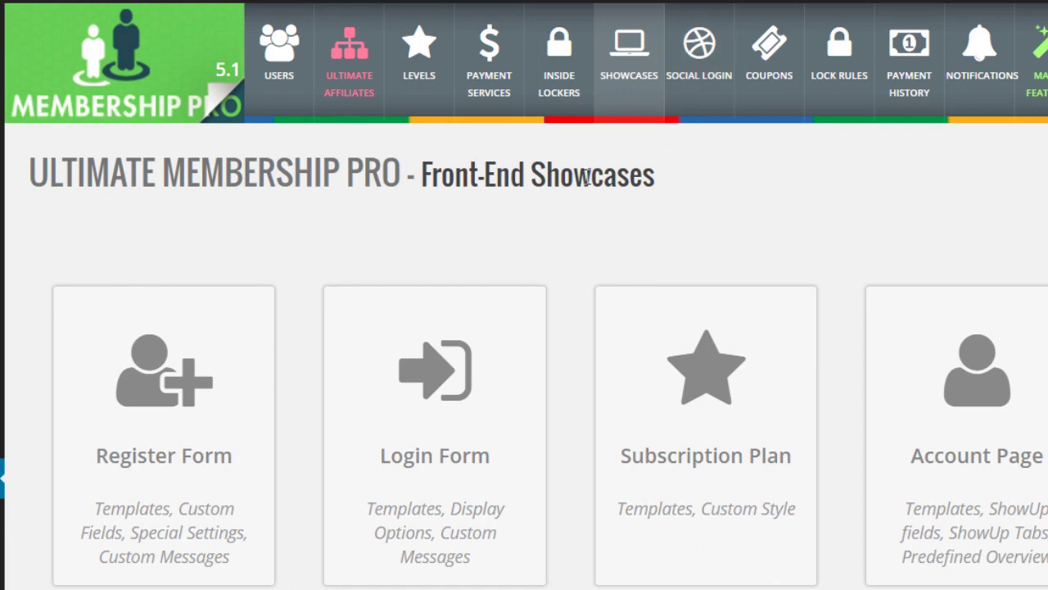
- Scroll through the MemberShip Coupons page, which reports no coupons available yet
{"action": "scroll", "coordinate": [606, 293], "scroll_direction": "down", "scroll_amount": 3}
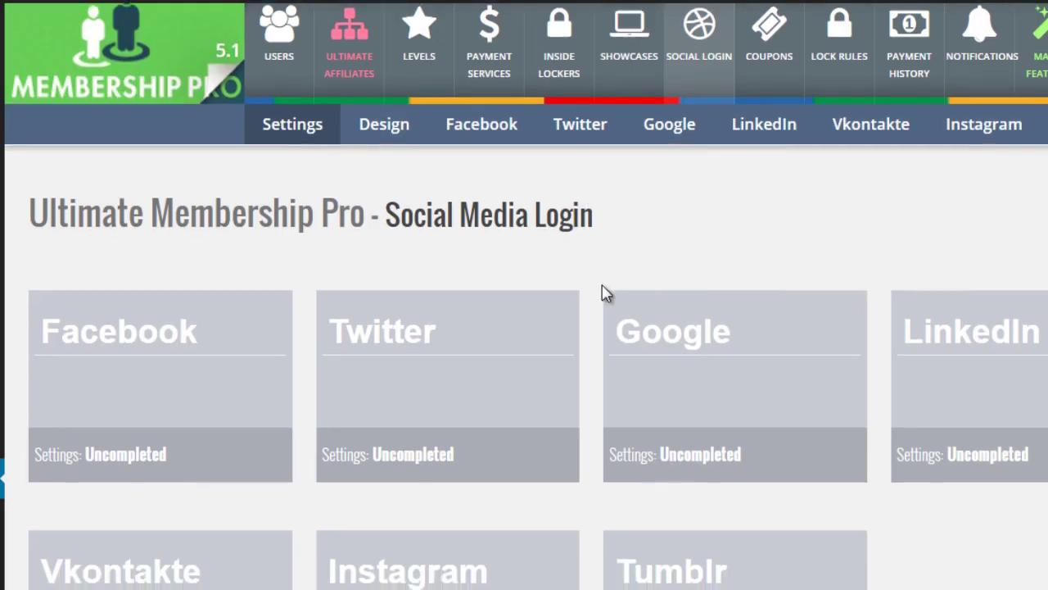
{"action": "scroll", "coordinate": [600, 332], "scroll_direction": "down", "scroll_amount": 2}
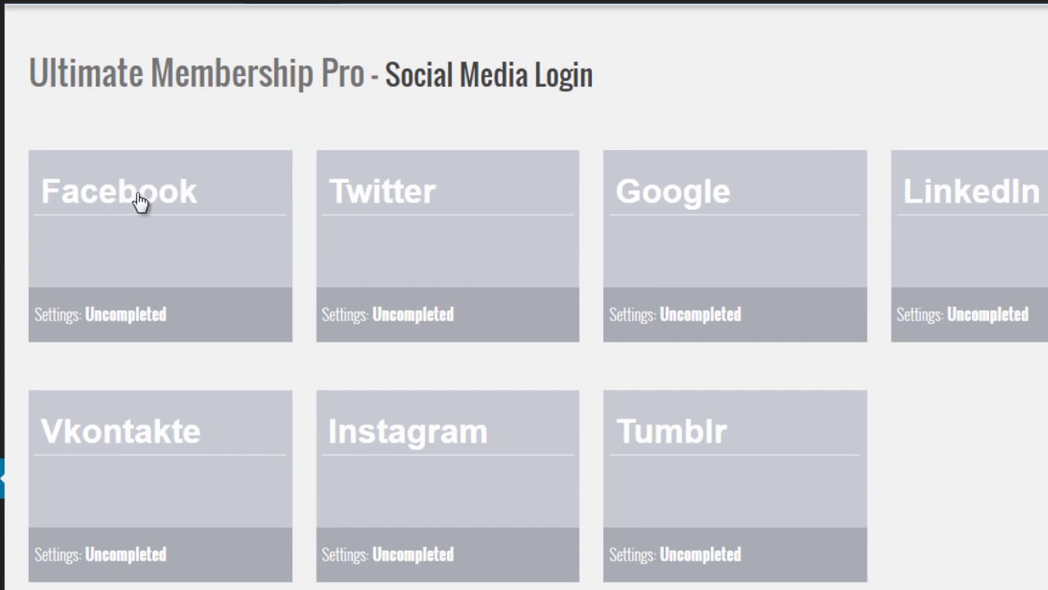
{"action": "scroll", "coordinate": [188, 250], "scroll_direction": "up", "scroll_amount": 1}
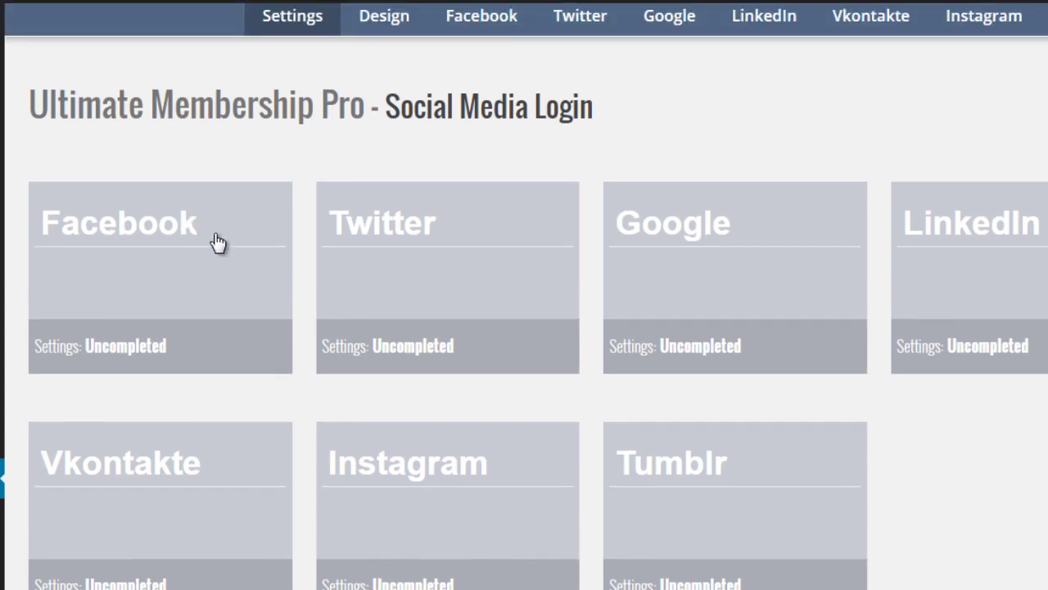
{"action": "scroll", "coordinate": [627, 147], "scroll_direction": "up", "scroll_amount": 3}
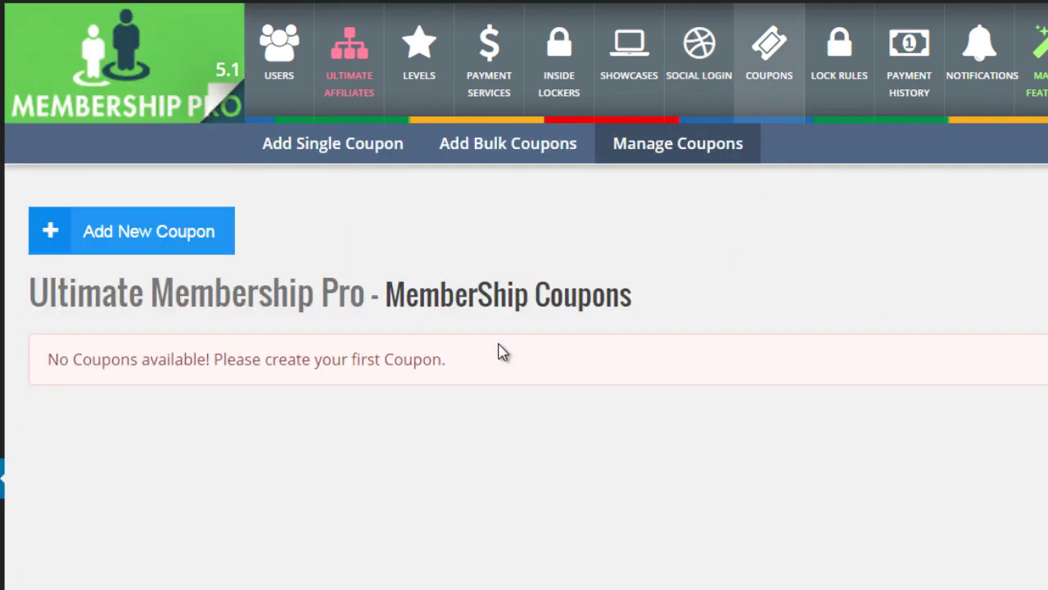
- Look over the Block All Posts By Type lock rules form, then show the Payment History Orders List
{"action": "scroll", "coordinate": [519, 297], "scroll_direction": "down", "scroll_amount": 1}
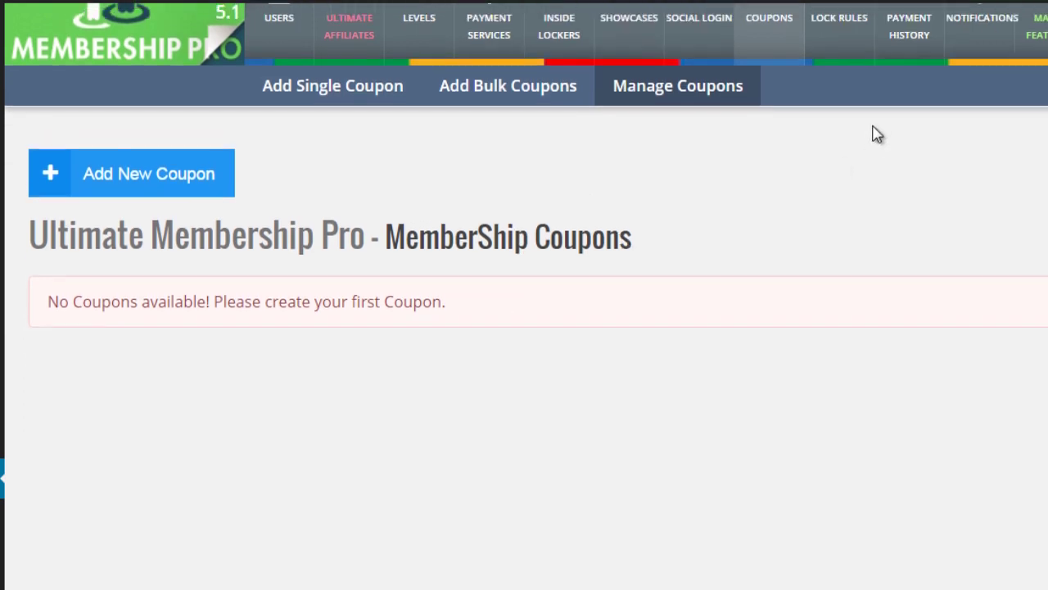
{"action": "scroll", "coordinate": [873, 133], "scroll_direction": "up", "scroll_amount": 1}
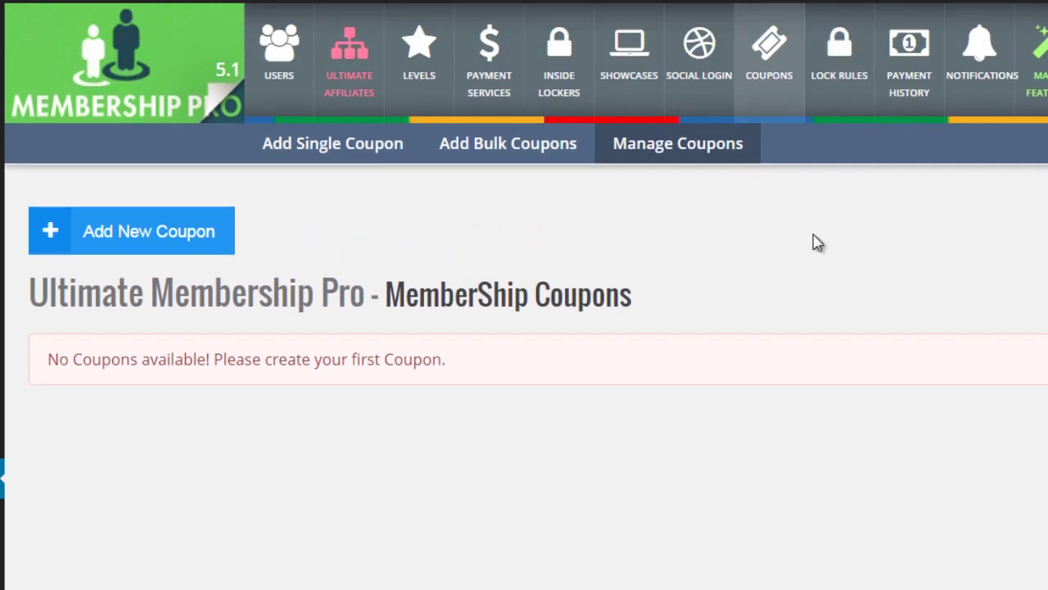
{"action": "scroll", "coordinate": [429, 377], "scroll_direction": "down", "scroll_amount": 1}
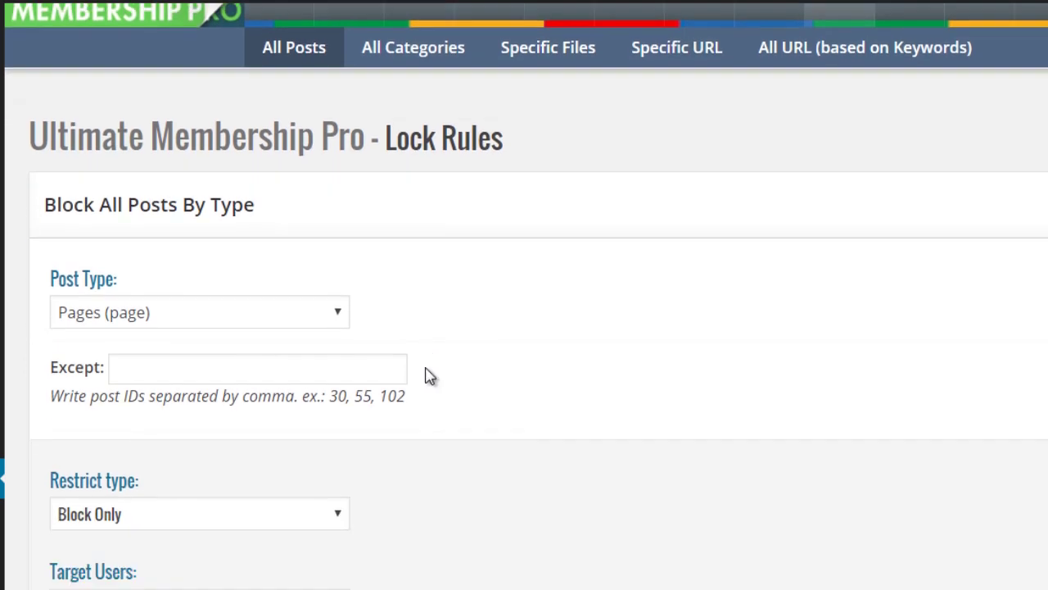
{"action": "scroll", "coordinate": [405, 340], "scroll_direction": "down", "scroll_amount": 1}
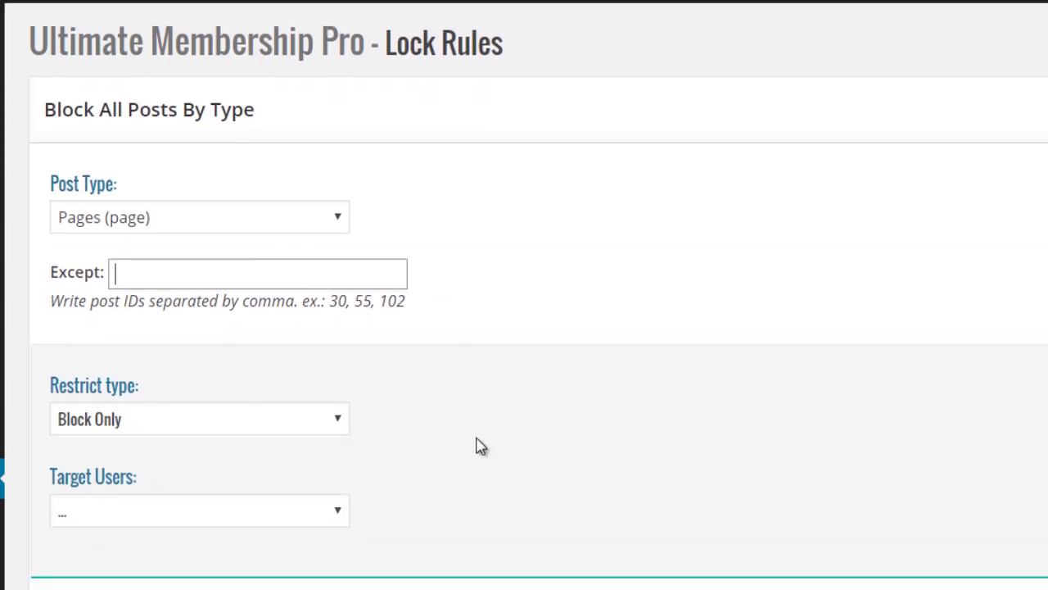
{"action": "scroll", "coordinate": [479, 444], "scroll_direction": "down", "scroll_amount": 1}
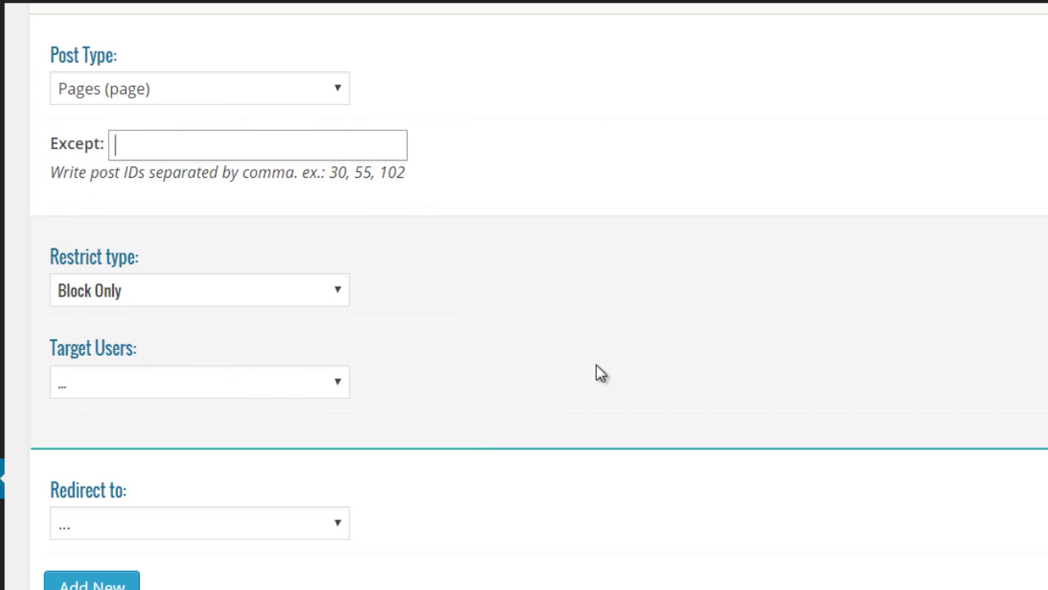
{"action": "scroll", "coordinate": [596, 370], "scroll_direction": "up", "scroll_amount": 3}
{"action": "left_click", "coordinate": [928, 70]}
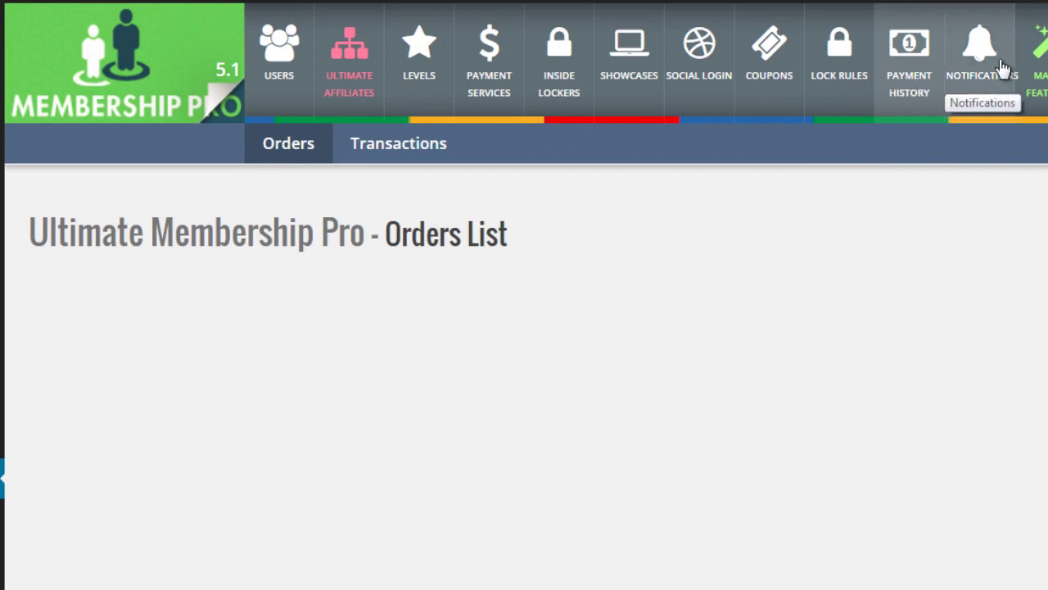
- Review the user and admin notification templates, such as Reset Password Request and New Registered User
{"action": "left_click", "coordinate": [1003, 67]}
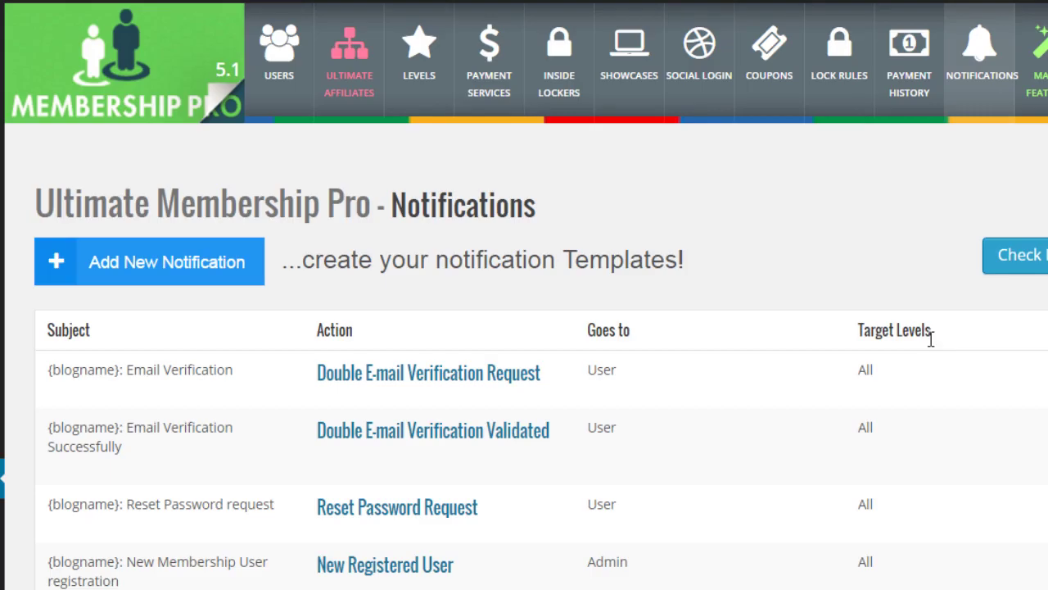
{"action": "scroll", "coordinate": [824, 355], "scroll_direction": "down", "scroll_amount": 2}
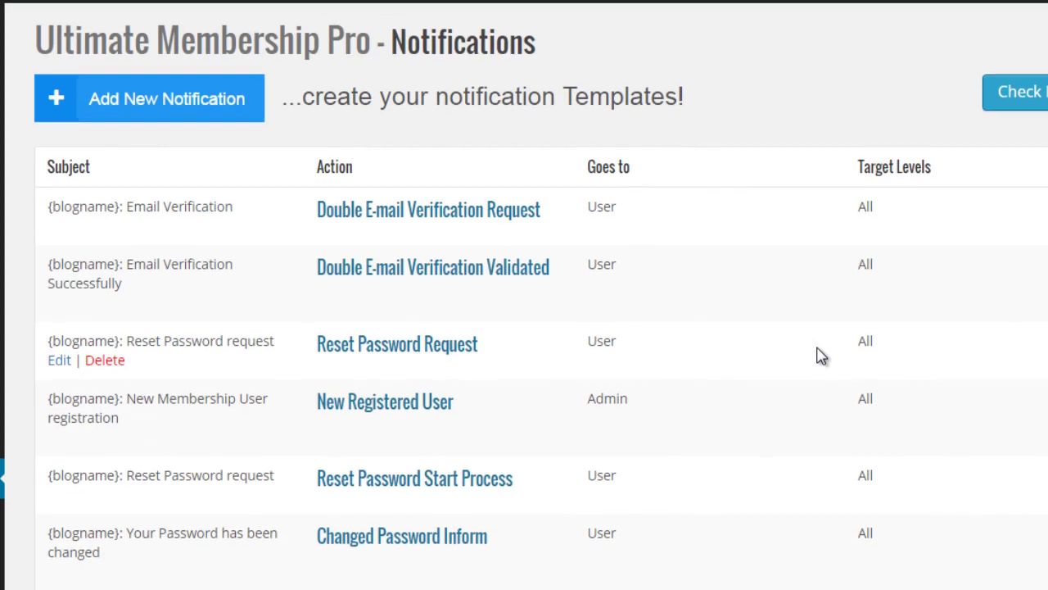
{"action": "scroll", "coordinate": [822, 356], "scroll_direction": "down", "scroll_amount": 1}
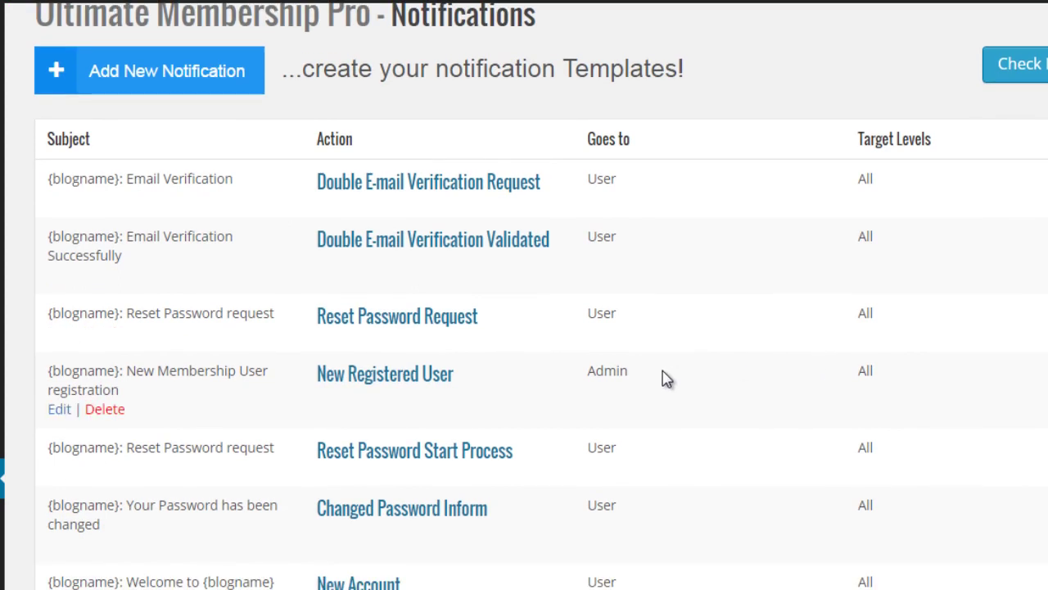
{"action": "scroll", "coordinate": [667, 378], "scroll_direction": "down", "scroll_amount": 1}
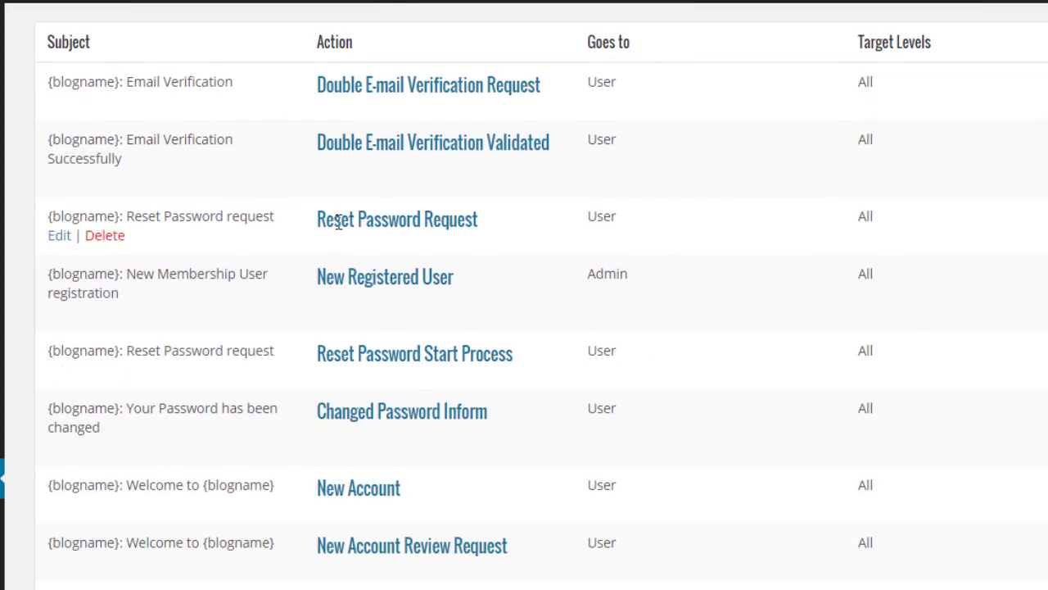
{"action": "scroll", "coordinate": [901, 299], "scroll_direction": "down", "scroll_amount": 1}
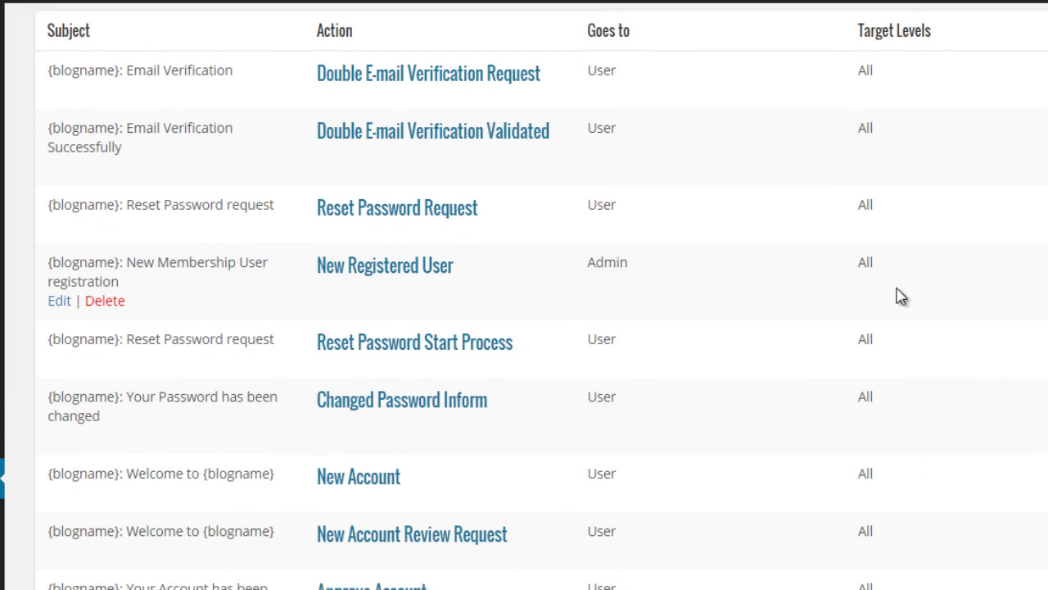
{"action": "scroll", "coordinate": [887, 291], "scroll_direction": "up", "scroll_amount": 4}
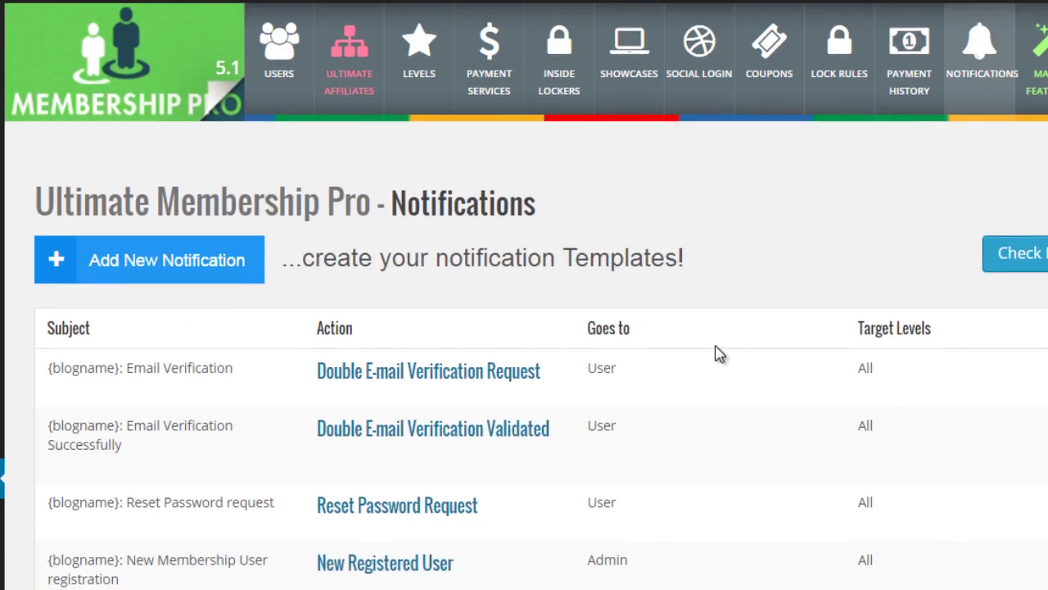
{"action": "scroll", "coordinate": [712, 357], "scroll_direction": "down", "scroll_amount": 3}
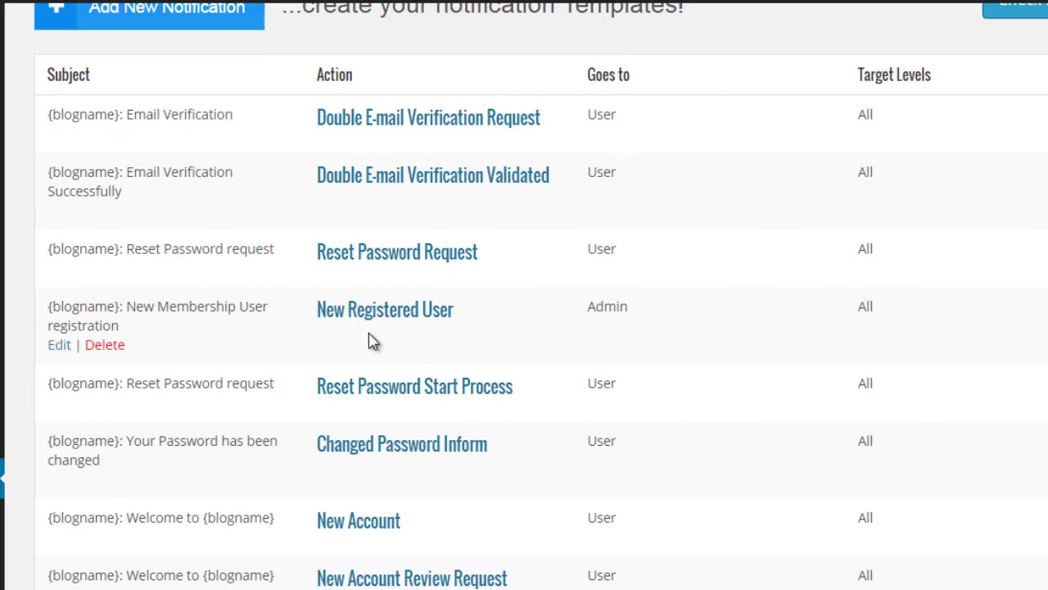
{"action": "scroll", "coordinate": [861, 246], "scroll_direction": "up", "scroll_amount": 3}
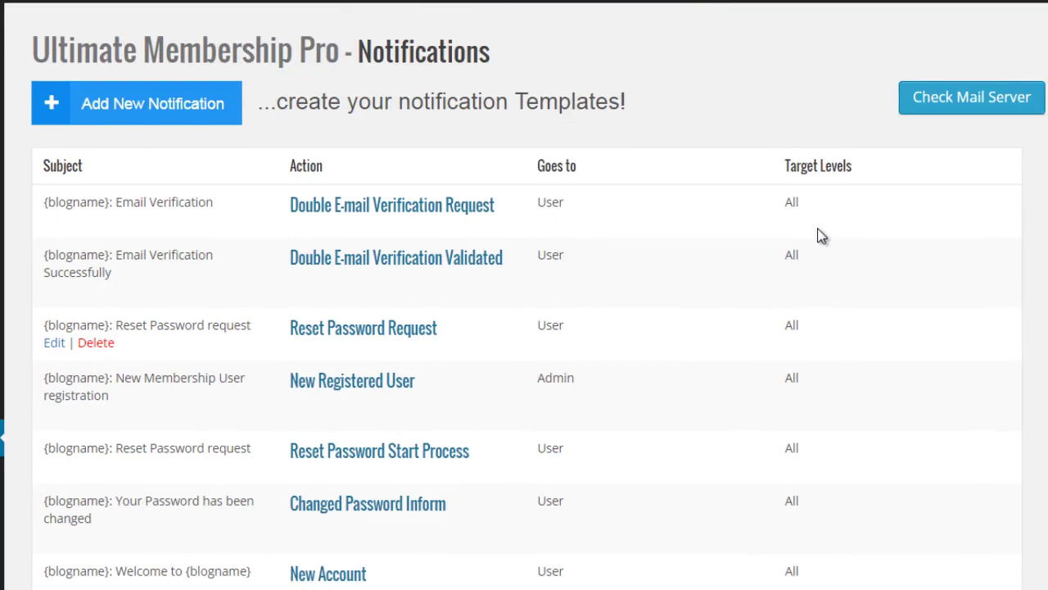
{"action": "left_click", "coordinate": [936, 67]}
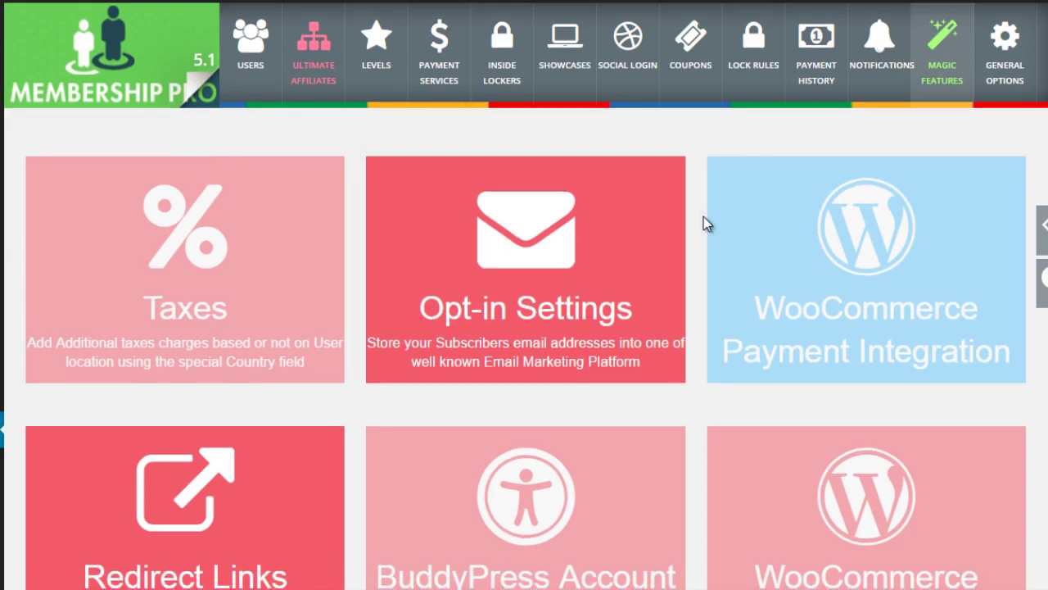
- Scroll down and back up through all the Magic Features add-on module tiles
{"action": "scroll", "coordinate": [706, 223], "scroll_direction": "down", "scroll_amount": 1}
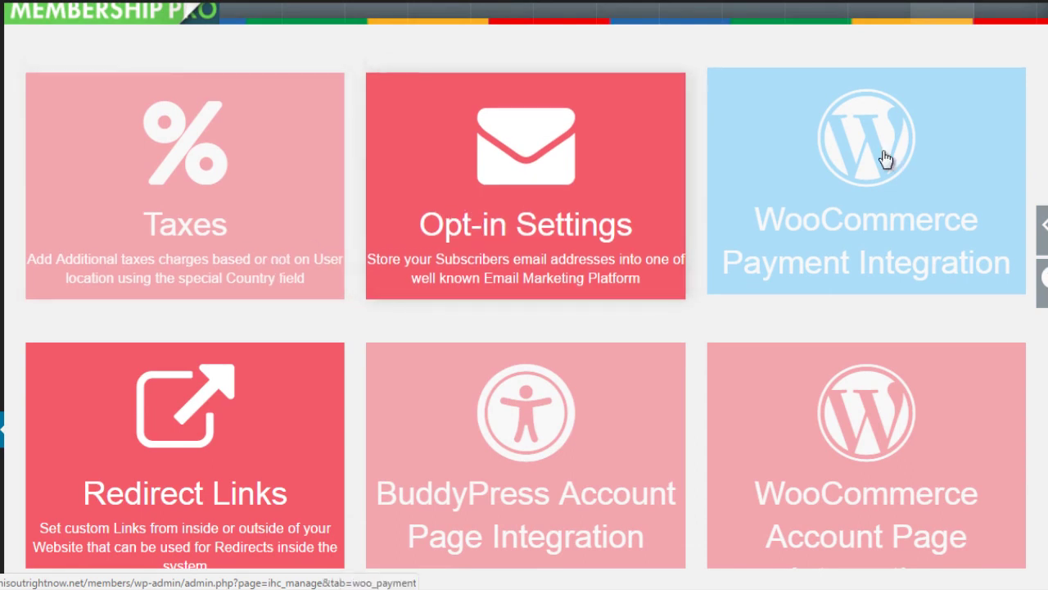
{"action": "scroll", "coordinate": [869, 172], "scroll_direction": "down", "scroll_amount": 3}
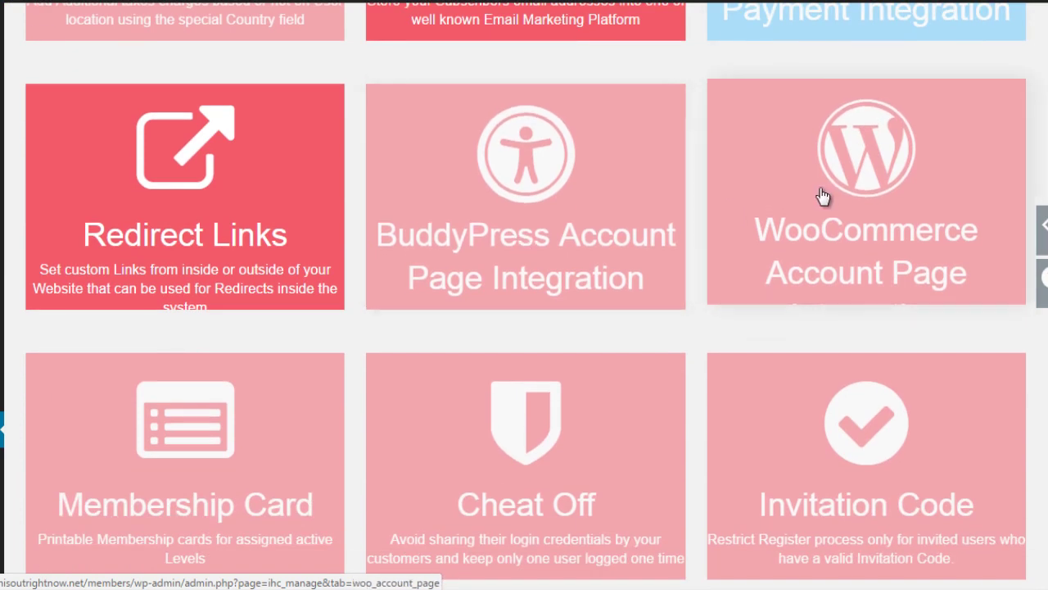
{"action": "scroll", "coordinate": [516, 248], "scroll_direction": "down", "scroll_amount": 1}
{"action": "scroll", "coordinate": [515, 248], "scroll_direction": "down", "scroll_amount": 2}
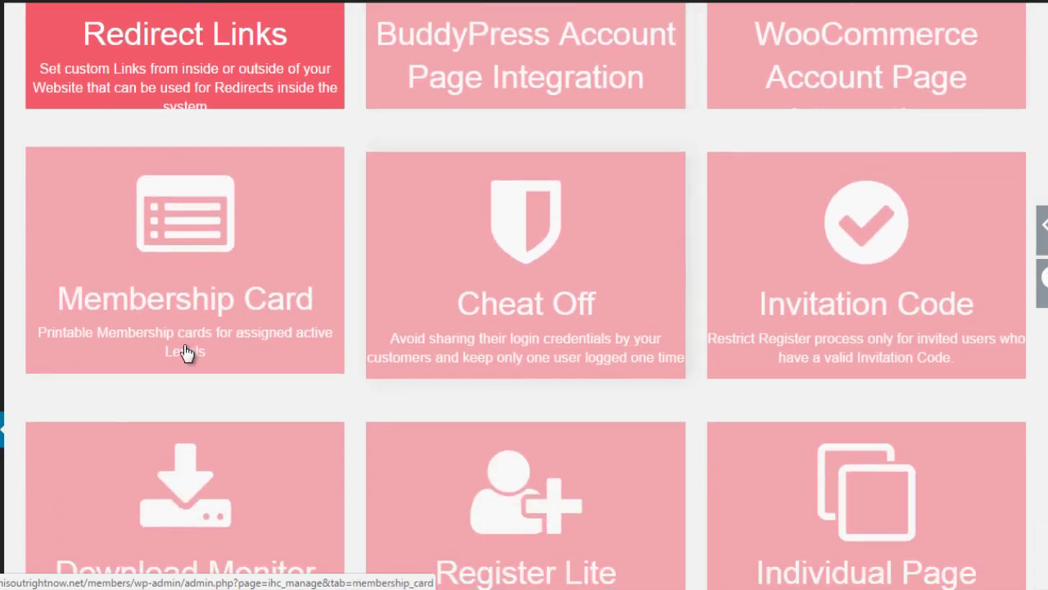
{"action": "scroll", "coordinate": [491, 281], "scroll_direction": "down", "scroll_amount": 2}
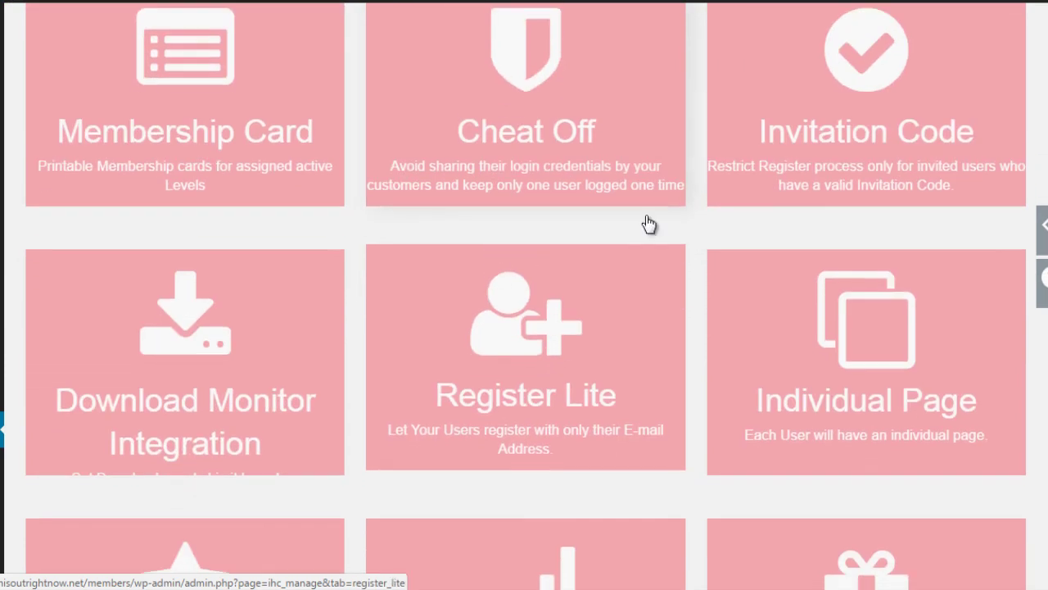
{"action": "scroll", "coordinate": [893, 129], "scroll_direction": "down", "scroll_amount": 2}
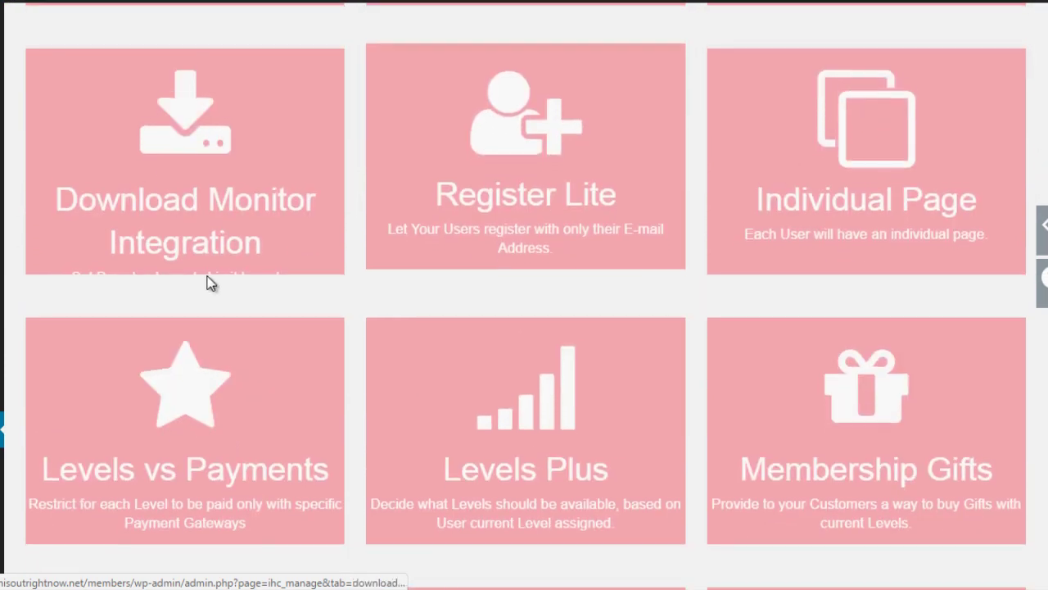
{"action": "scroll", "coordinate": [188, 295], "scroll_direction": "down", "scroll_amount": 2}
{"action": "scroll", "coordinate": [824, 283], "scroll_direction": "down", "scroll_amount": 3}
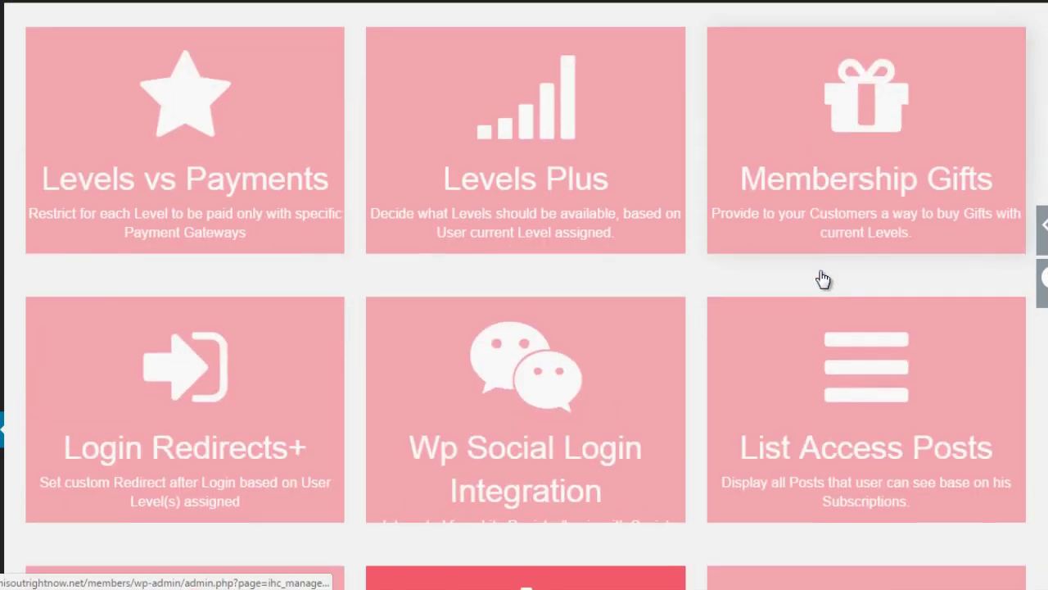
{"action": "scroll", "coordinate": [836, 309], "scroll_direction": "down", "scroll_amount": 4}
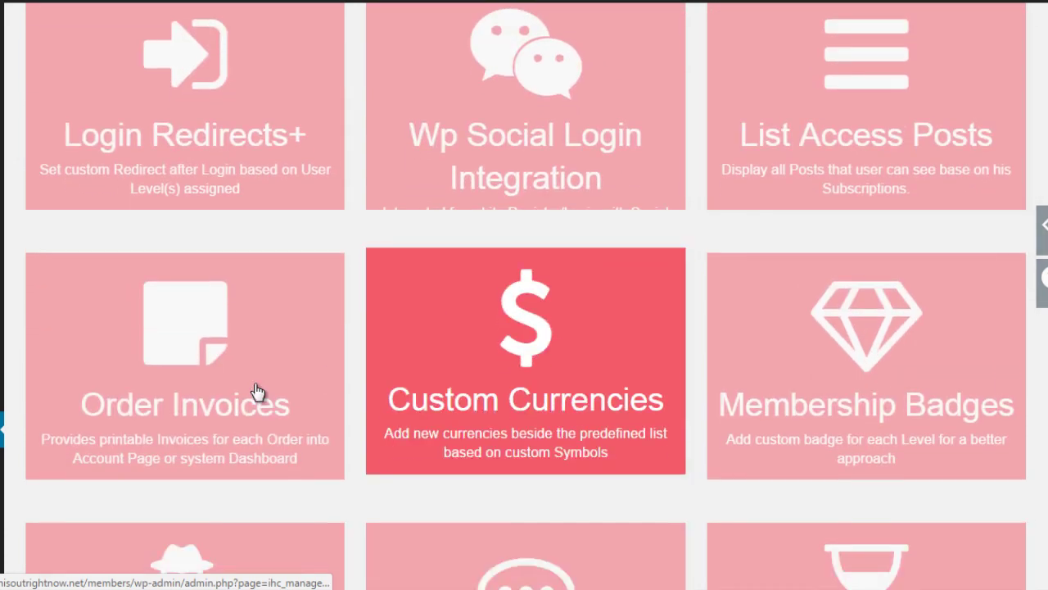
{"action": "scroll", "coordinate": [404, 363], "scroll_direction": "up", "scroll_amount": 2}
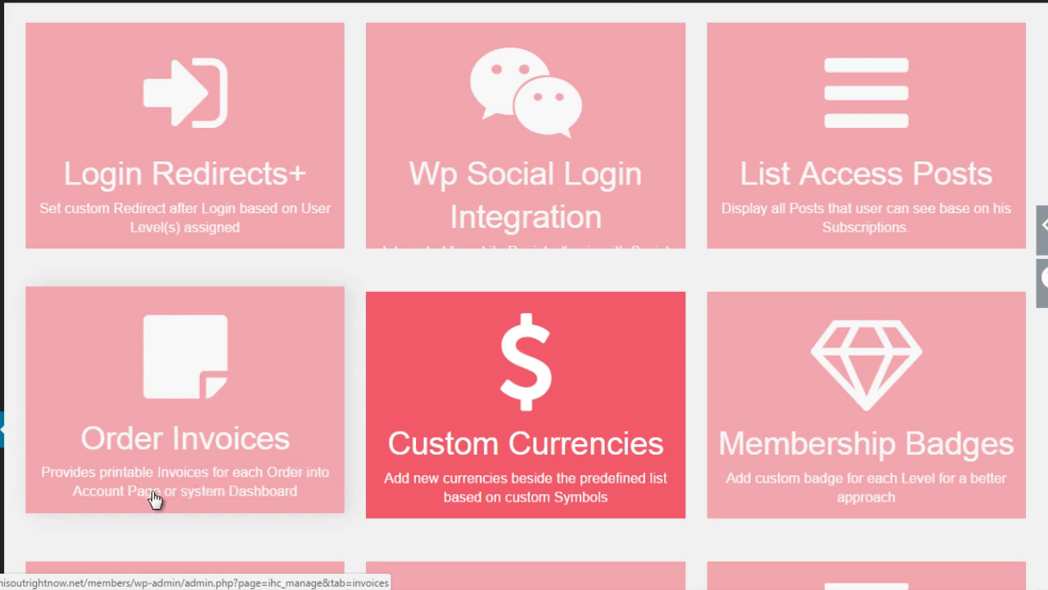
{"action": "scroll", "coordinate": [904, 300], "scroll_direction": "up", "scroll_amount": 10}
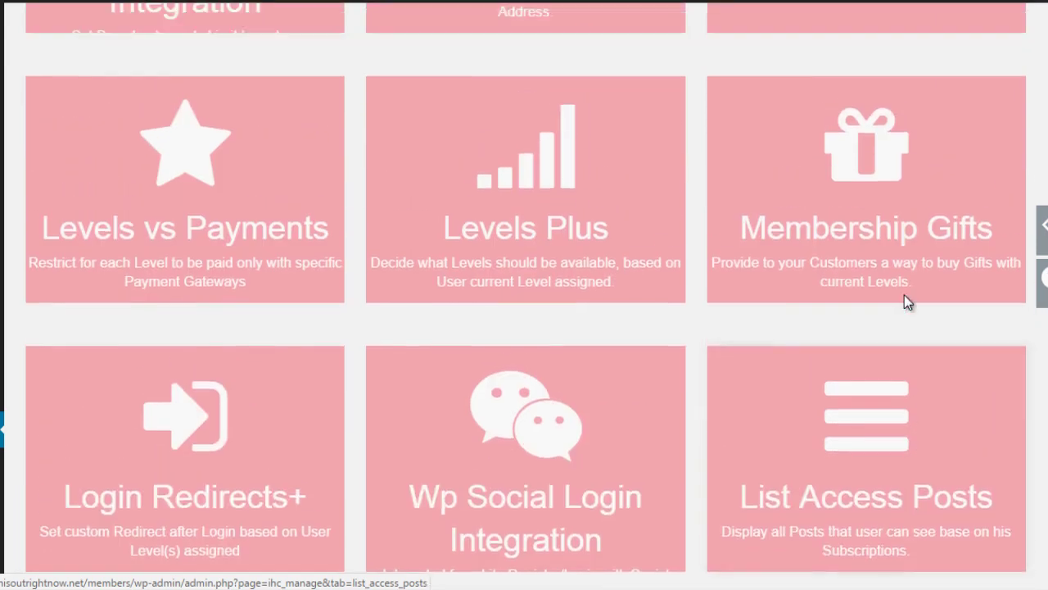
{"action": "scroll", "coordinate": [905, 301], "scroll_direction": "up", "scroll_amount": 8}
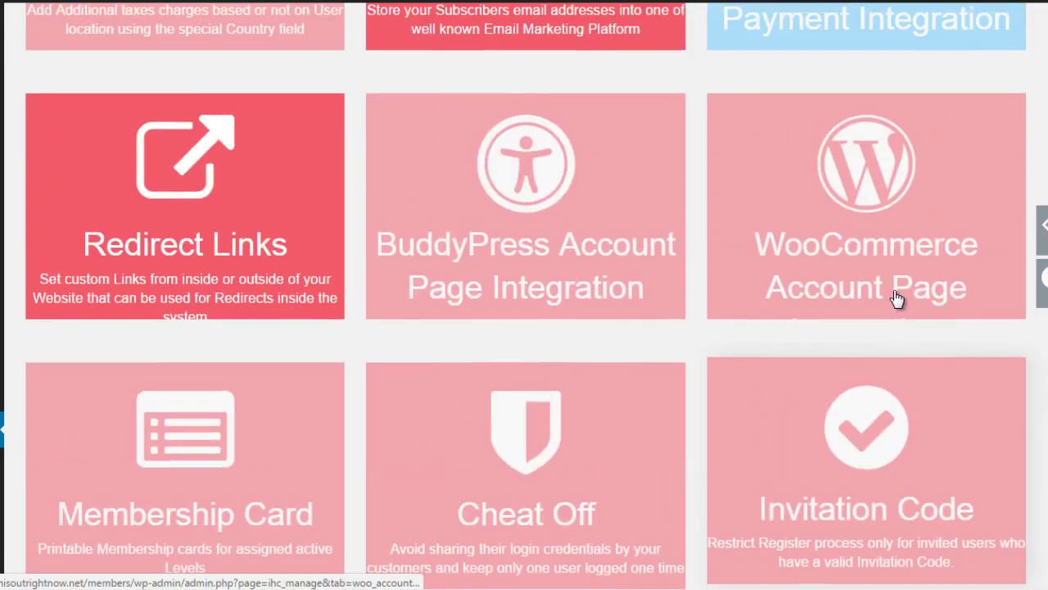
{"action": "scroll", "coordinate": [891, 297], "scroll_direction": "up", "scroll_amount": 2}
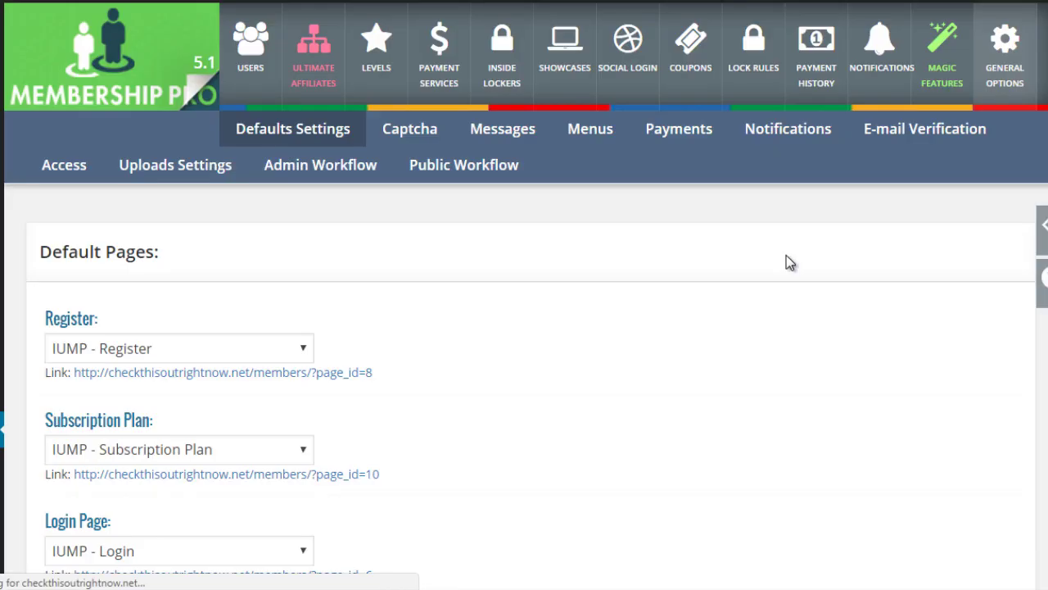
- Keep IUMP - Reset Password as the Lost Password default page and save the default settings
{"action": "scroll", "coordinate": [388, 332], "scroll_direction": "down", "scroll_amount": 2}
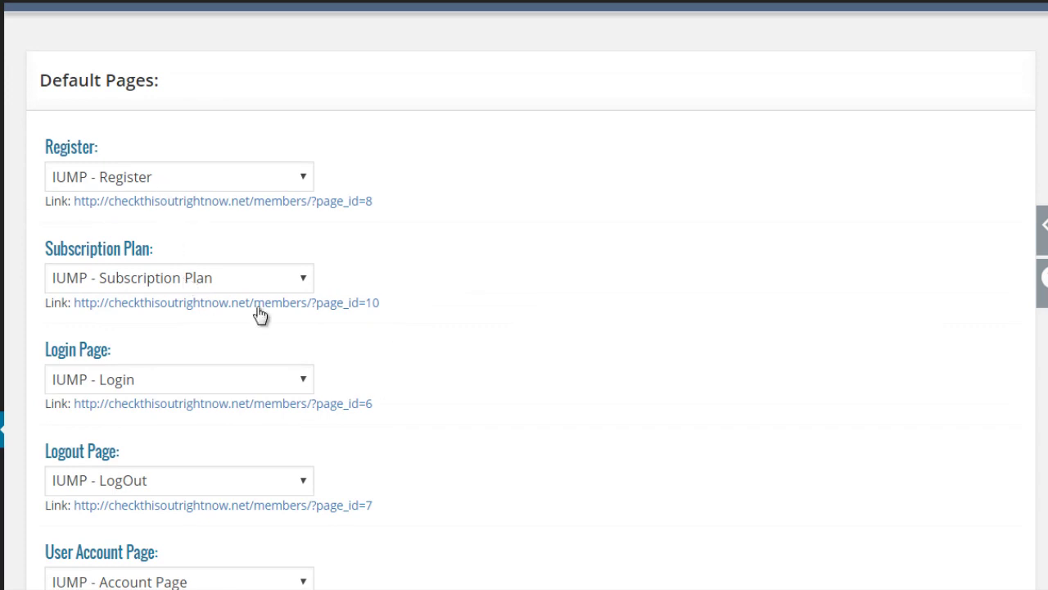
{"action": "scroll", "coordinate": [293, 344], "scroll_direction": "down", "scroll_amount": 2}
{"action": "scroll", "coordinate": [292, 346], "scroll_direction": "down", "scroll_amount": 3}
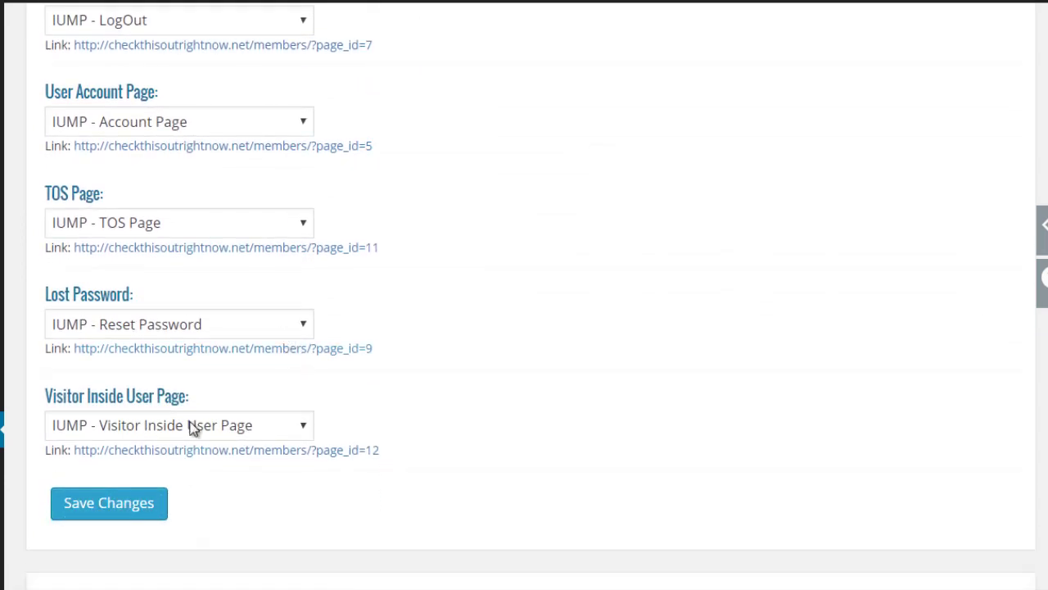
{"action": "left_click", "coordinate": [232, 324]}
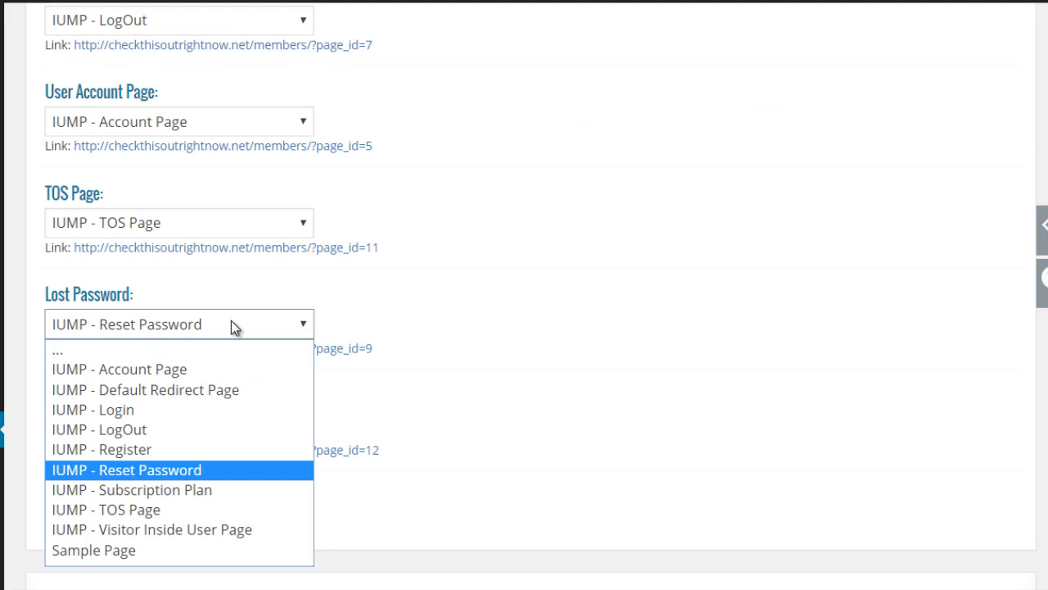
{"action": "left_click", "coordinate": [231, 323]}
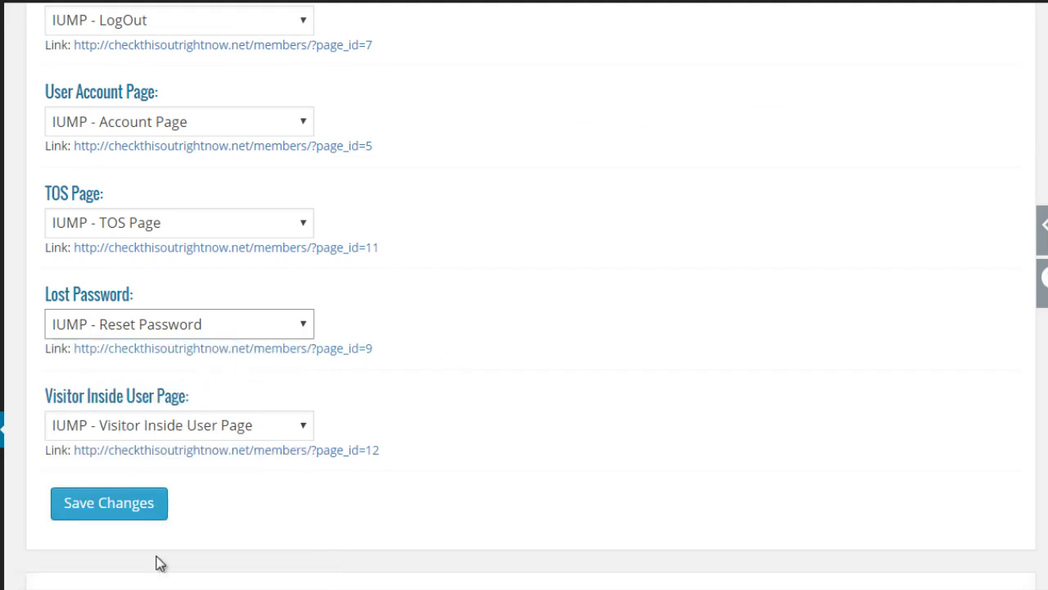
{"action": "left_click", "coordinate": [145, 503]}
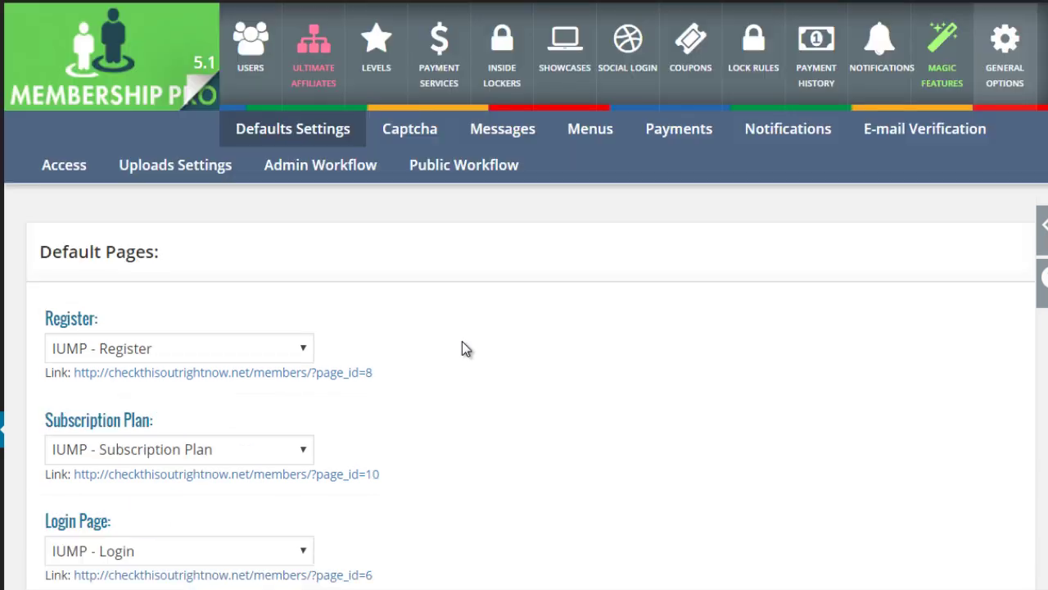
{"action": "left_click", "coordinate": [14, 220]}
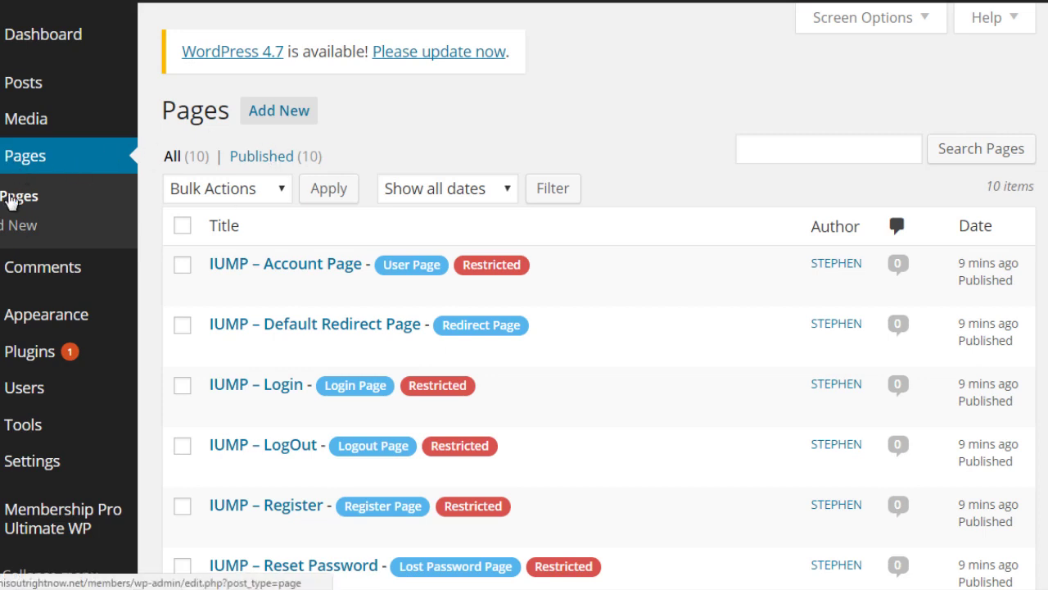
- Scroll through the 10 published IUMP pages, including Account Page, Login, LogOut, Register and Reset Password
{"action": "scroll", "coordinate": [615, 272], "scroll_direction": "down", "scroll_amount": 1}
{"action": "scroll", "coordinate": [619, 271], "scroll_direction": "down", "scroll_amount": 4}
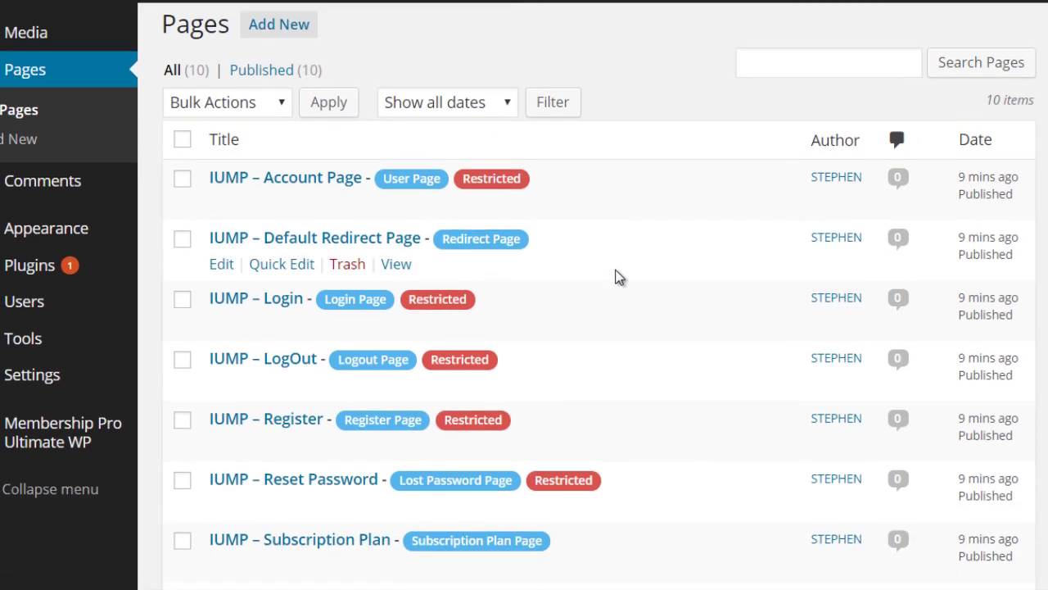
{"action": "scroll", "coordinate": [568, 217], "scroll_direction": "down", "scroll_amount": 4}
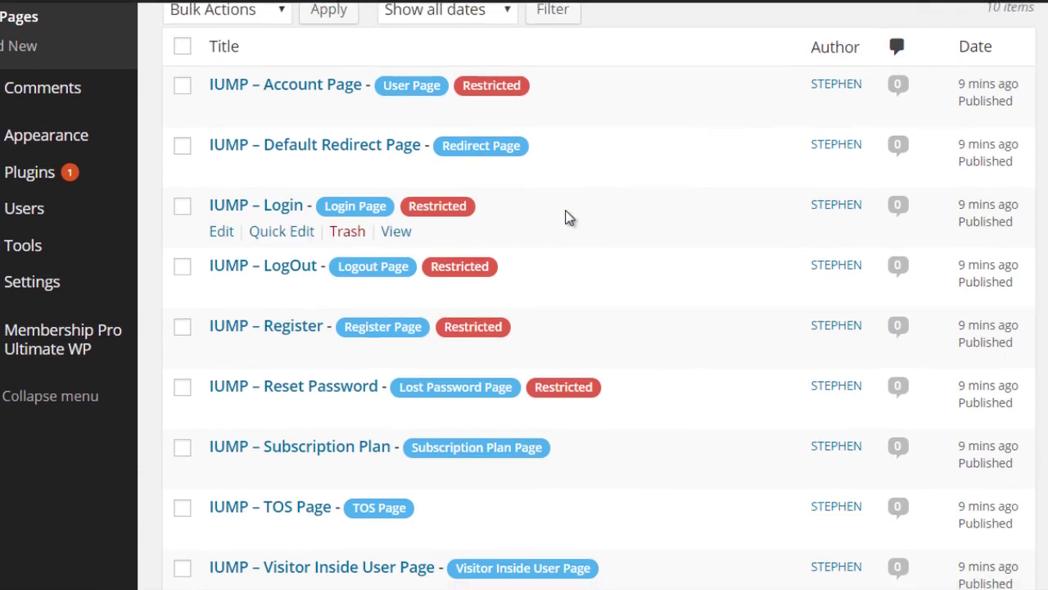
{"action": "scroll", "coordinate": [675, 255], "scroll_direction": "up", "scroll_amount": 2}
{"action": "scroll", "coordinate": [674, 250], "scroll_direction": "up", "scroll_amount": 3}
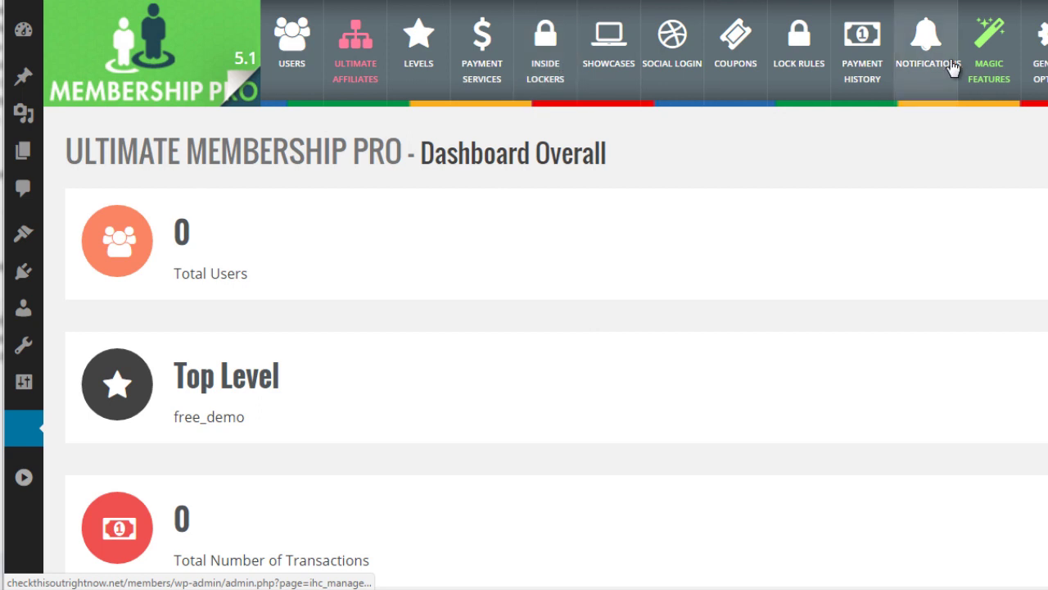
- Open the Membership Pro users list and scroll through it
{"action": "left_click", "coordinate": [291, 54]}
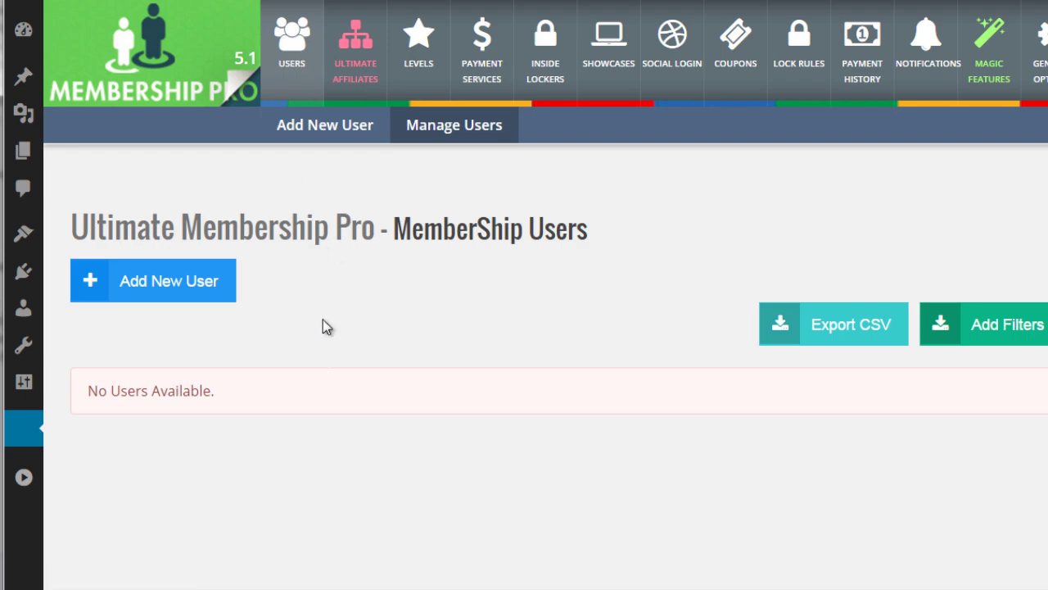
{"action": "scroll", "coordinate": [323, 319], "scroll_direction": "down", "scroll_amount": 1}
{"action": "scroll", "coordinate": [323, 327], "scroll_direction": "down", "scroll_amount": 1}
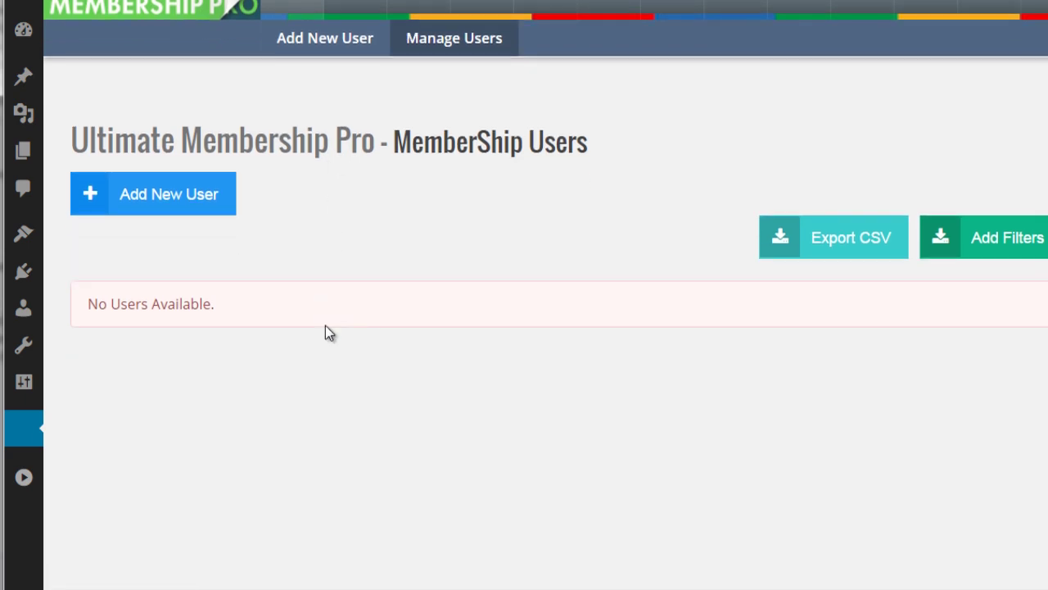
{"action": "scroll", "coordinate": [326, 332], "scroll_direction": "up", "scroll_amount": 1}
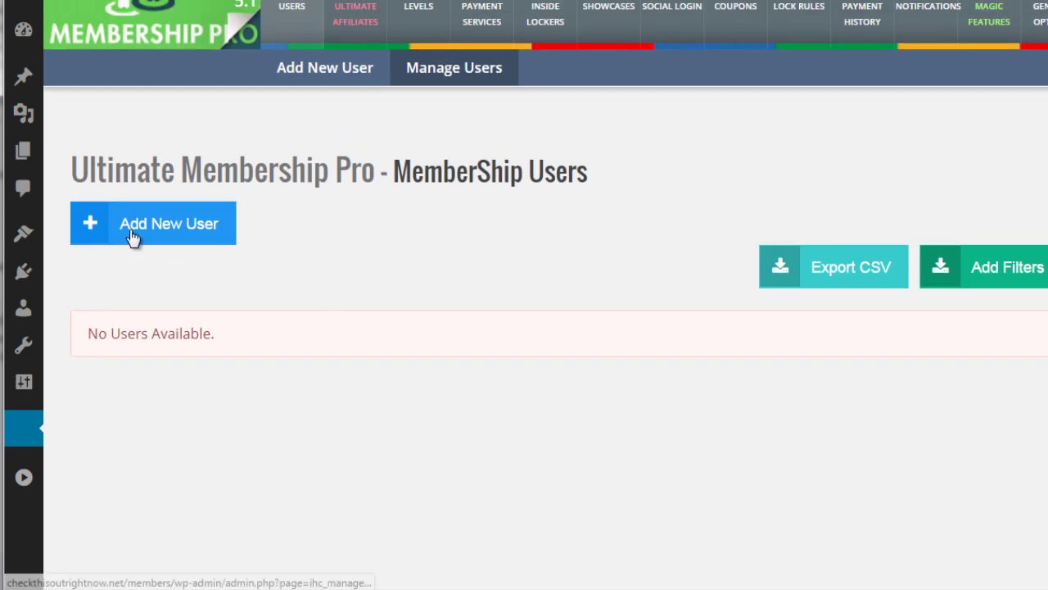
- Start an empty Add New User form and check the Select Level choices without picking one
{"action": "left_click", "coordinate": [131, 233]}
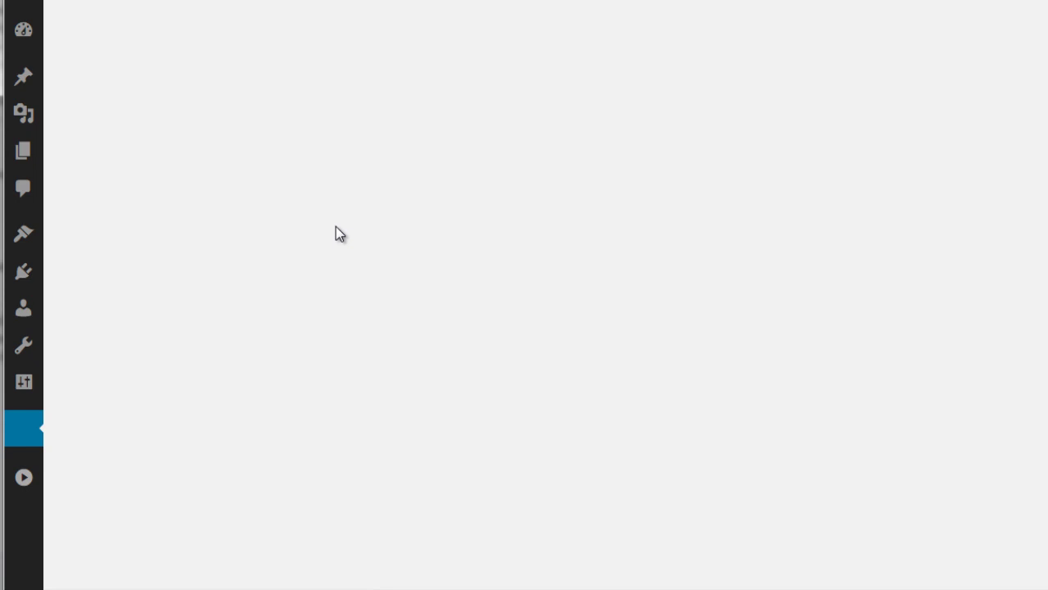
{"action": "scroll", "coordinate": [443, 303], "scroll_direction": "down", "scroll_amount": 2}
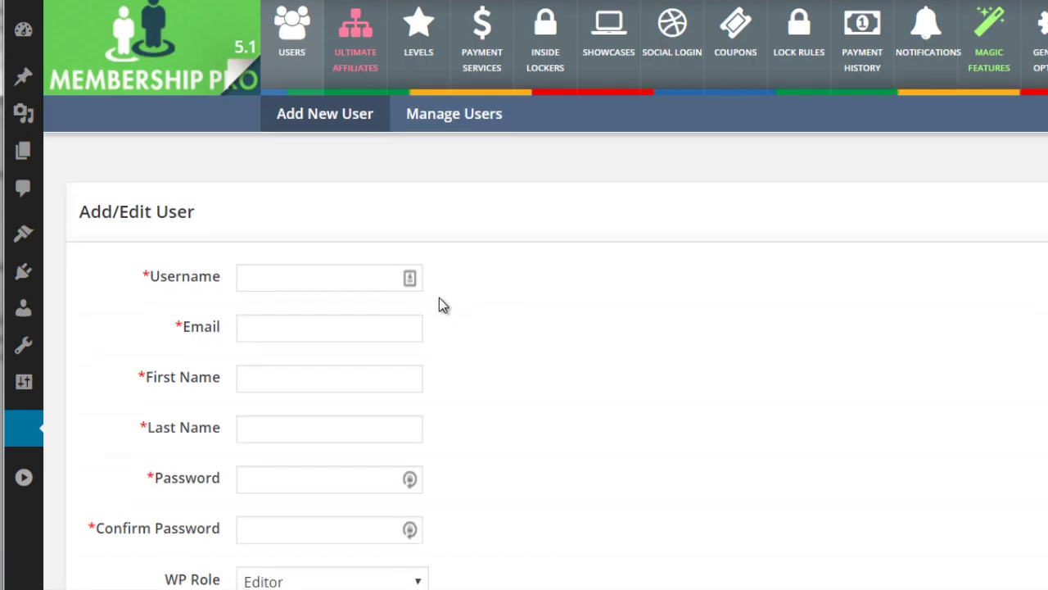
{"action": "scroll", "coordinate": [465, 324], "scroll_direction": "down", "scroll_amount": 1}
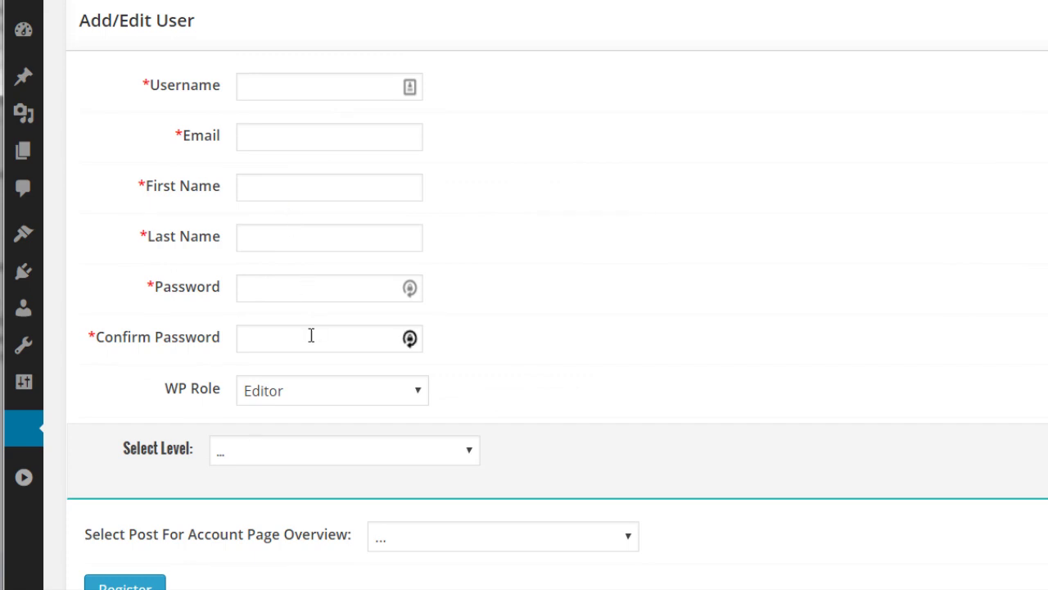
{"action": "scroll", "coordinate": [311, 335], "scroll_direction": "down", "scroll_amount": 1}
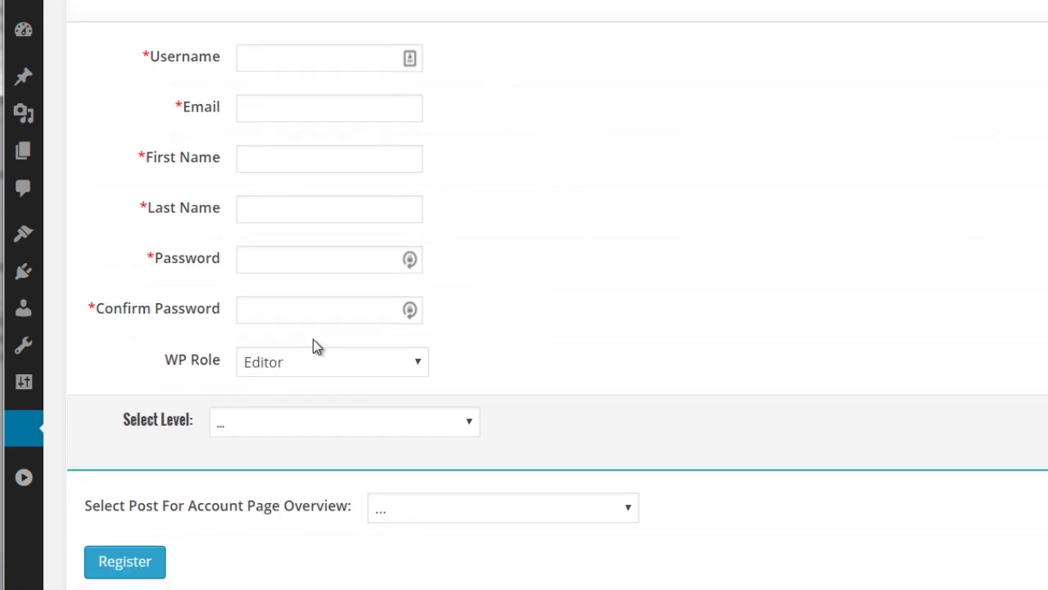
{"action": "scroll", "coordinate": [313, 339], "scroll_direction": "down", "scroll_amount": 1}
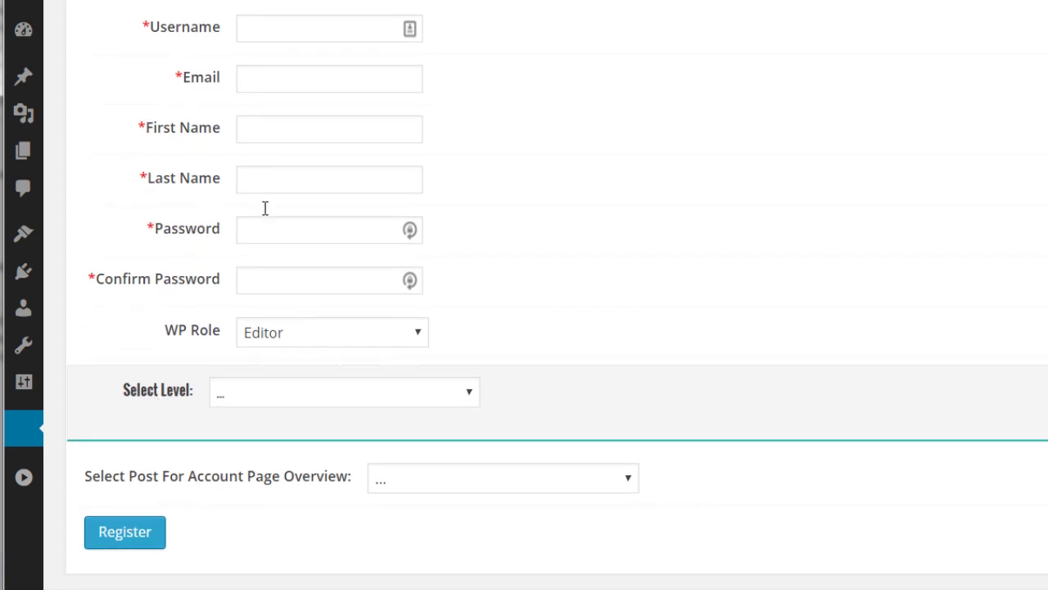
{"action": "left_click", "coordinate": [282, 400]}
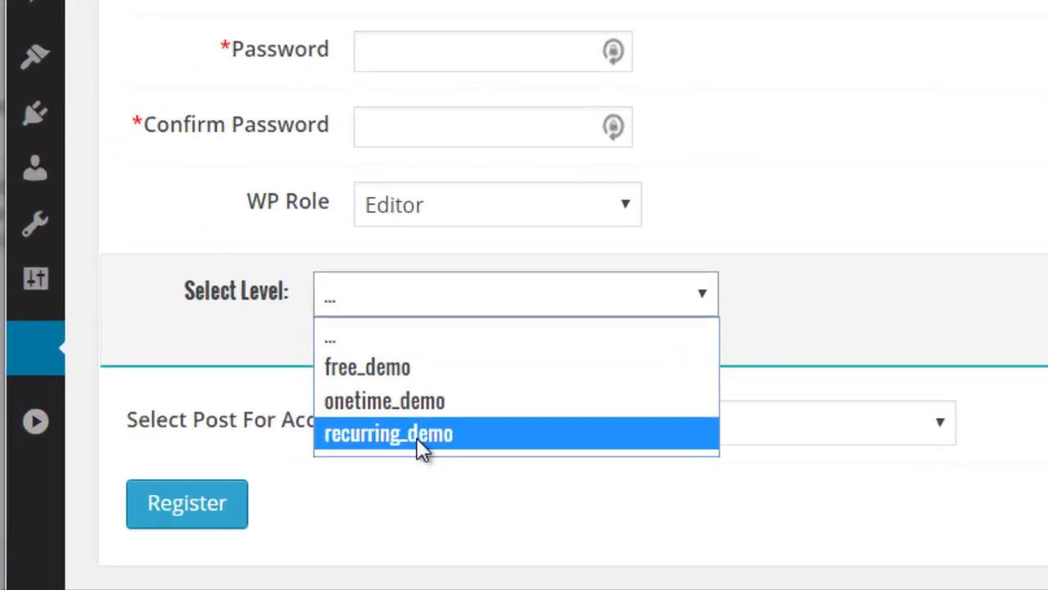
{"action": "left_click", "coordinate": [837, 231]}
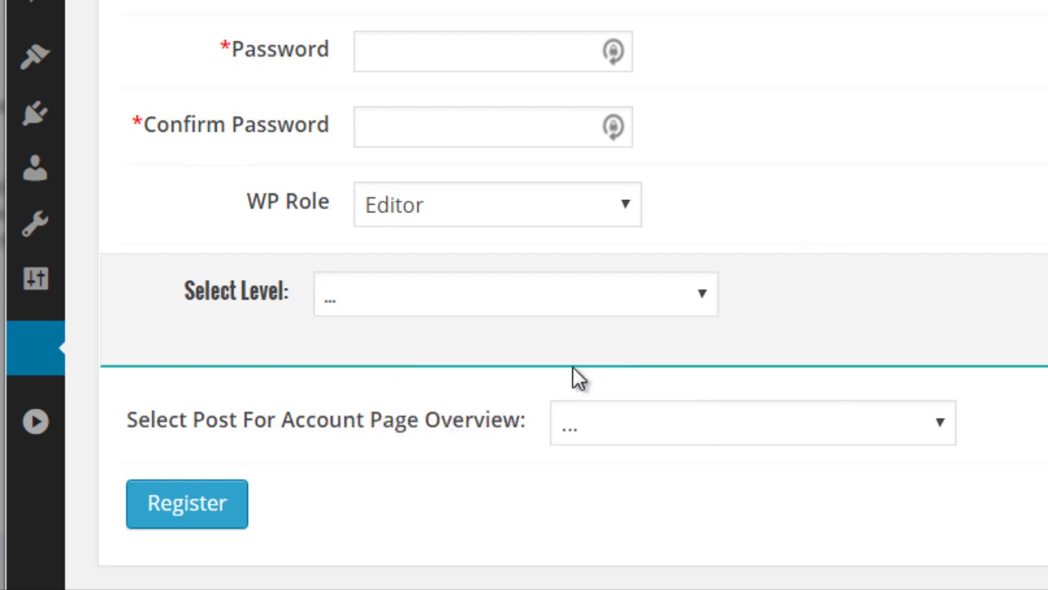
{"action": "scroll", "coordinate": [443, 415], "scroll_direction": "down", "scroll_amount": 2}
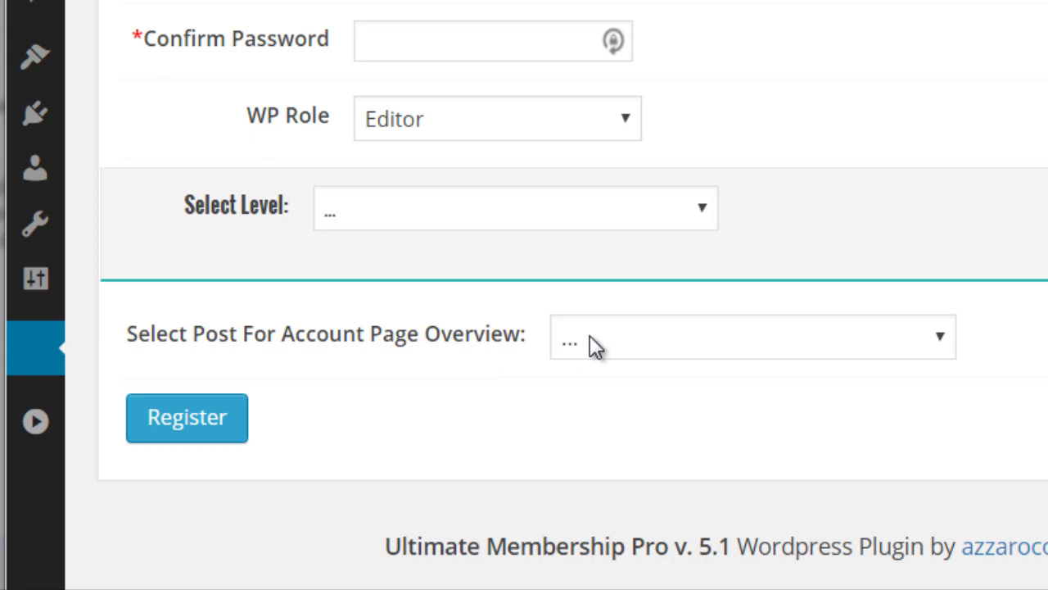
{"action": "scroll", "coordinate": [630, 420], "scroll_direction": "up", "scroll_amount": 1}
{"action": "scroll", "coordinate": [735, 275], "scroll_direction": "up", "scroll_amount": 10}
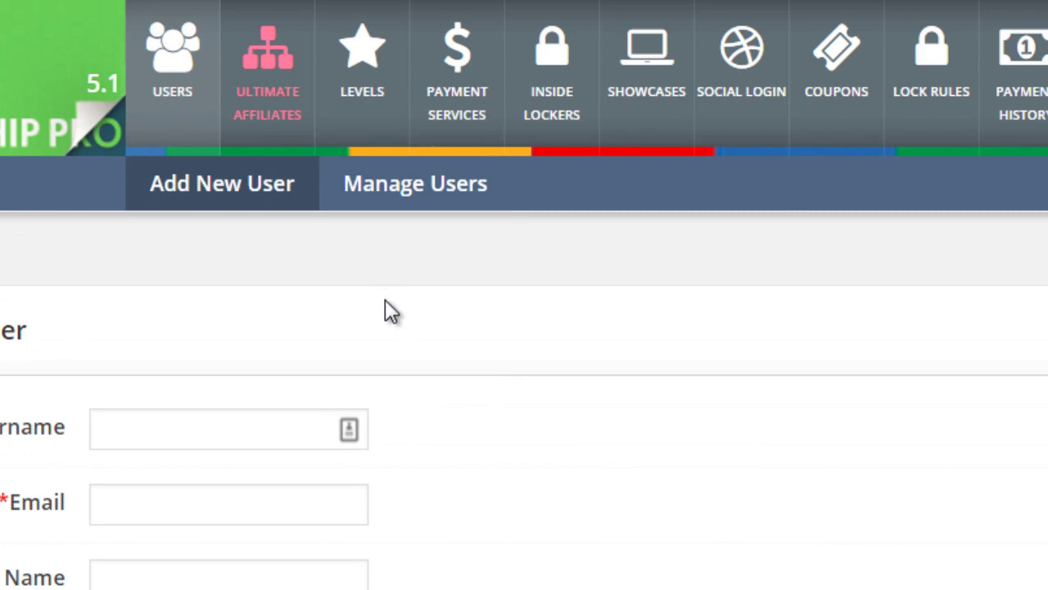
- Scroll through the Ultimate Affiliate Pro promotion page
{"action": "scroll", "coordinate": [396, 217], "scroll_direction": "down", "scroll_amount": 1}
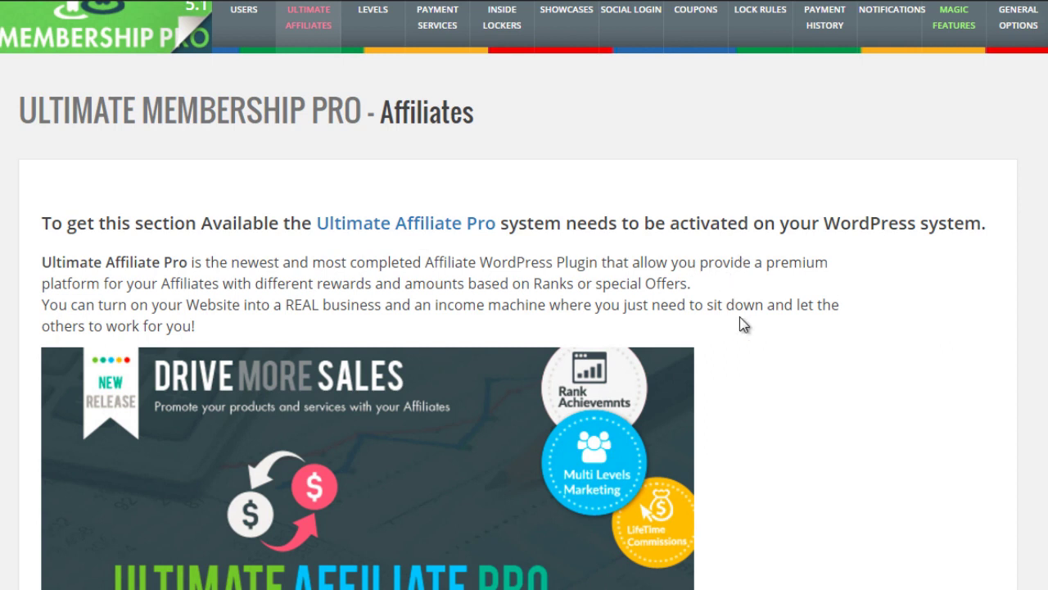
{"action": "scroll", "coordinate": [742, 324], "scroll_direction": "down", "scroll_amount": 4}
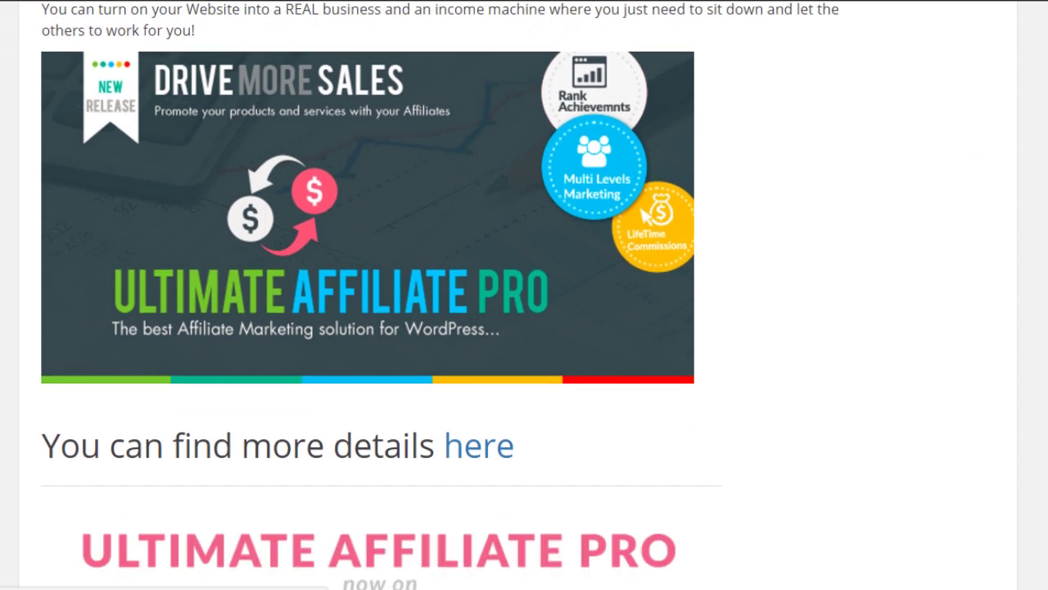
{"action": "scroll", "coordinate": [430, 295], "scroll_direction": "down", "scroll_amount": 5}
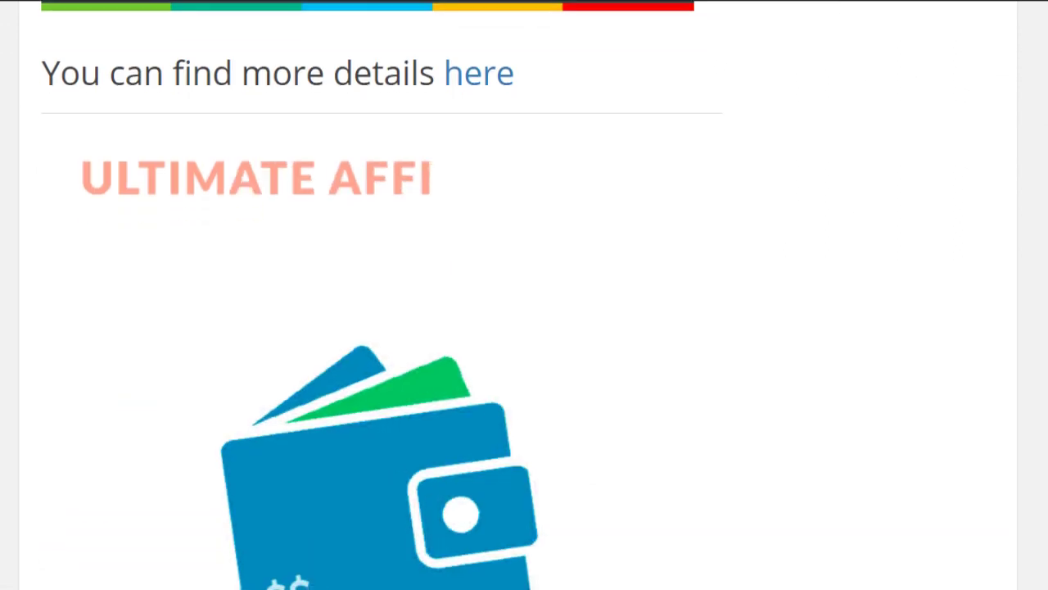
{"action": "scroll", "coordinate": [375, 295], "scroll_direction": "down", "scroll_amount": 10}
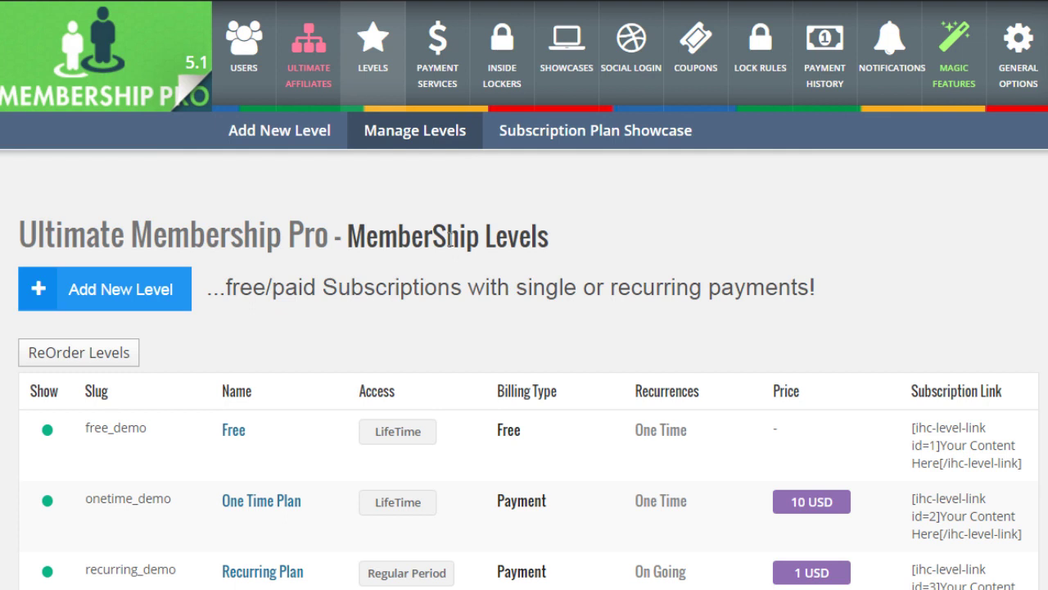
{"action": "scroll", "coordinate": [451, 240], "scroll_direction": "down", "scroll_amount": 2}
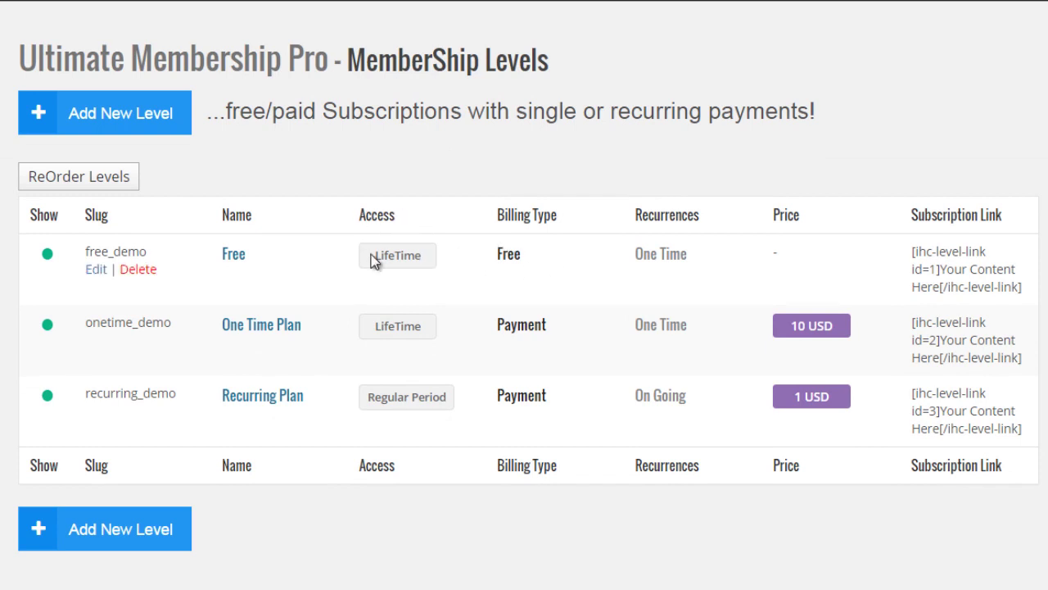
{"action": "left_click_drag", "start_coordinate": [375, 255], "coordinate": [426, 256]}
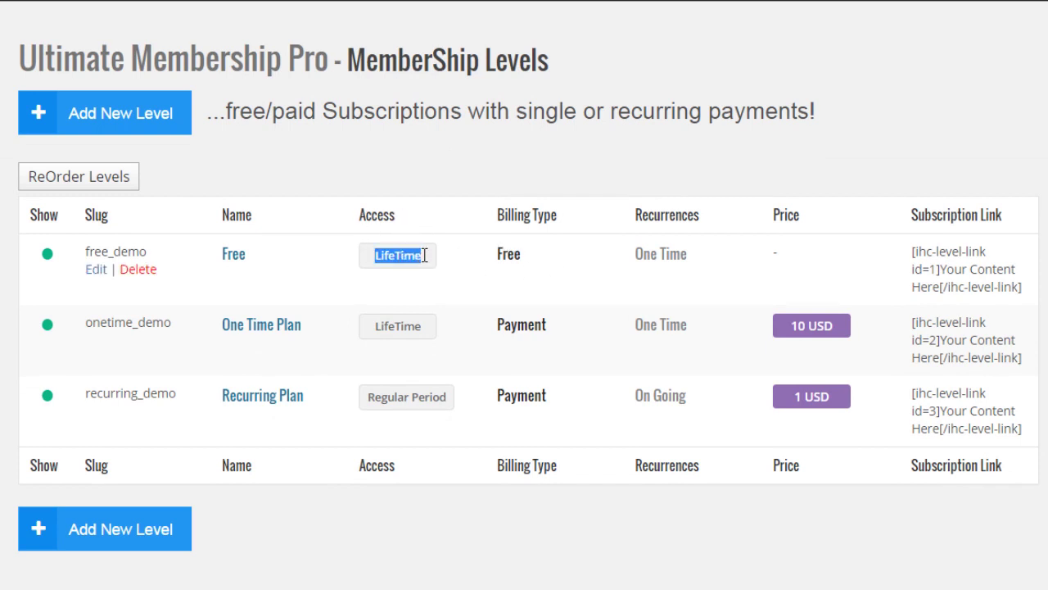
{"action": "left_click_drag", "start_coordinate": [496, 253], "coordinate": [526, 253]}
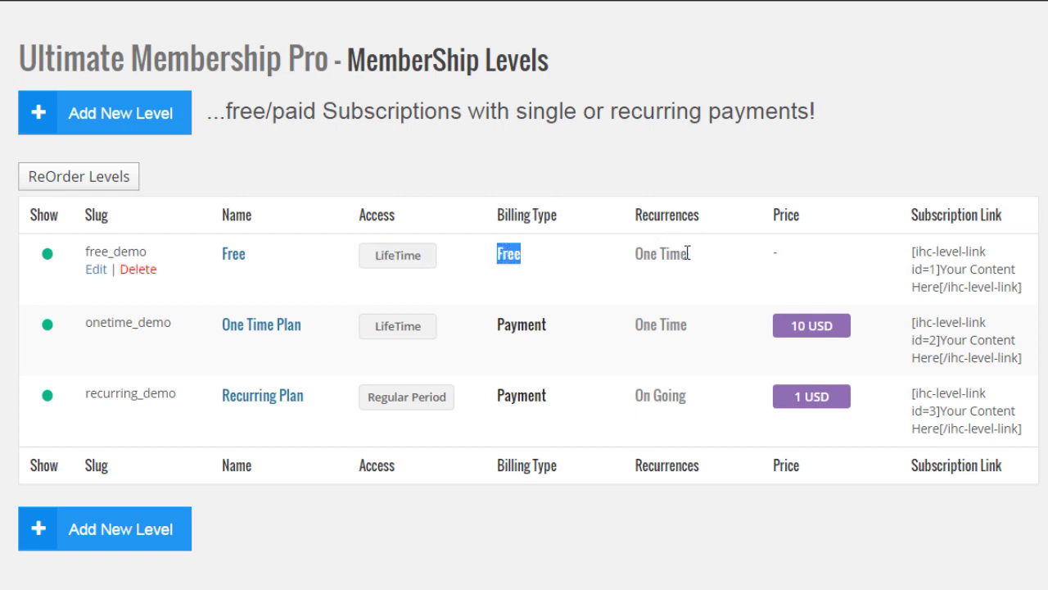
{"action": "left_click_drag", "start_coordinate": [682, 253], "coordinate": [632, 256]}
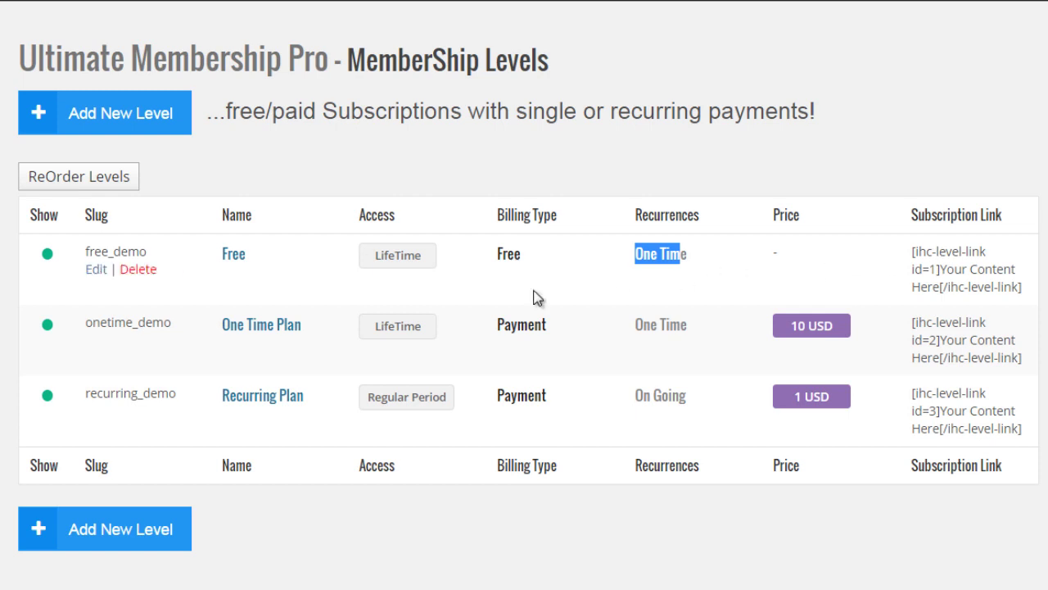
{"action": "left_click_drag", "start_coordinate": [1023, 293], "coordinate": [914, 262]}
{"action": "left_click", "coordinate": [905, 254]}
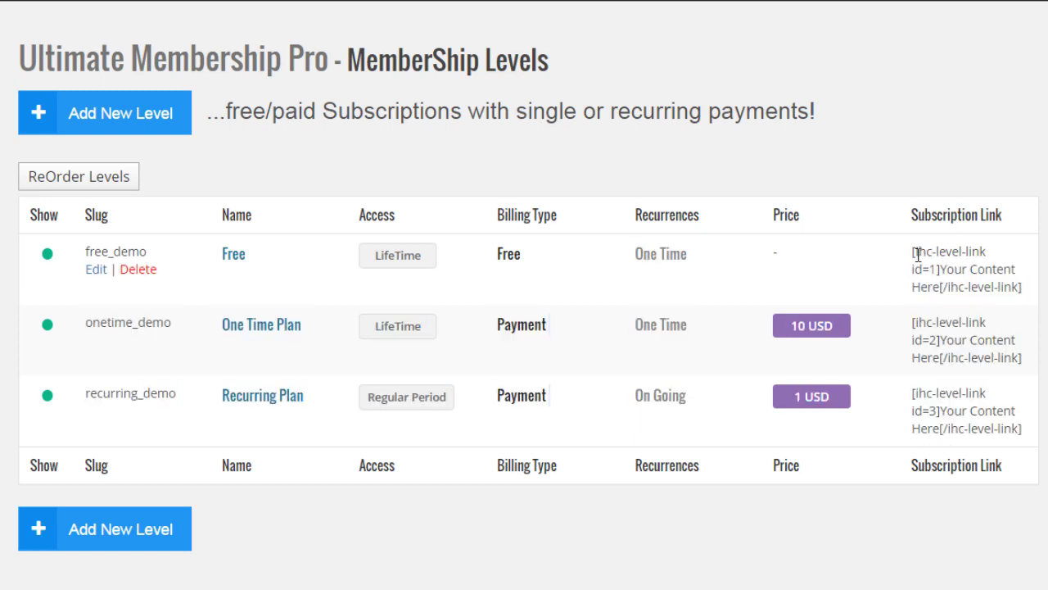
{"action": "left_click_drag", "start_coordinate": [915, 254], "coordinate": [1016, 270]}
{"action": "left_click", "coordinate": [1028, 295]}
{"action": "mouse_move", "coordinate": [952, 275]}
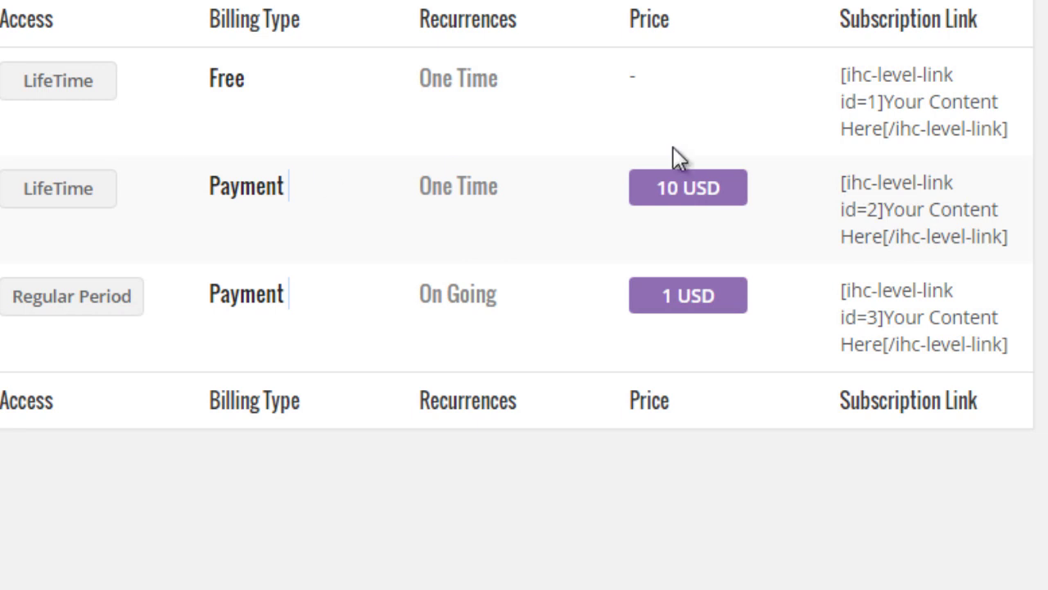
{"action": "left_click_drag", "start_coordinate": [840, 74], "coordinate": [1014, 135]}
- Set the Free level's Access Type to Limited and check its after-expiry level options
{"action": "left_click", "coordinate": [1009, 125]}
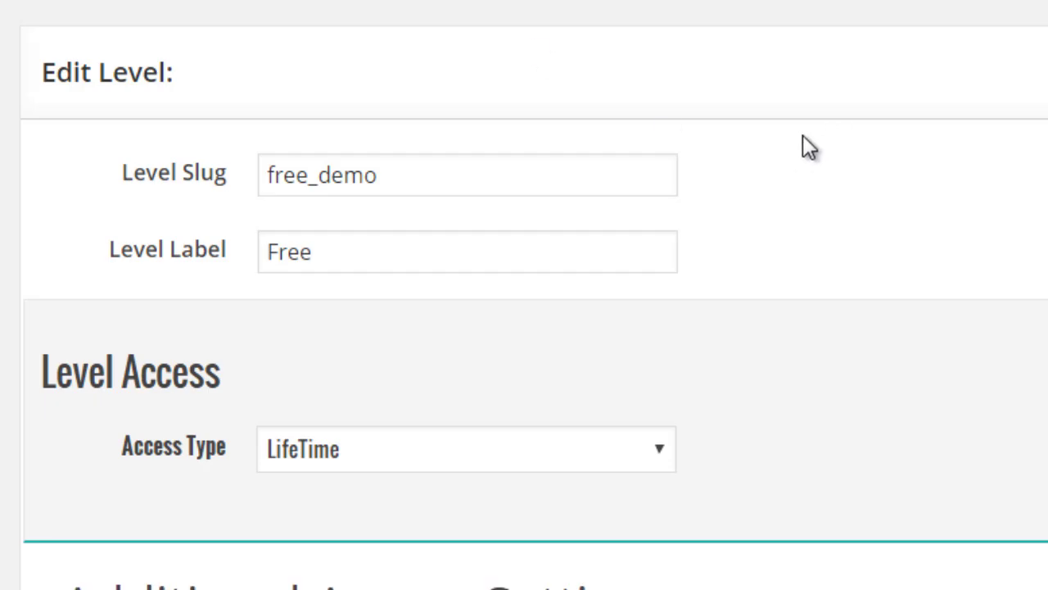
{"action": "scroll", "coordinate": [766, 146], "scroll_direction": "down", "scroll_amount": 2}
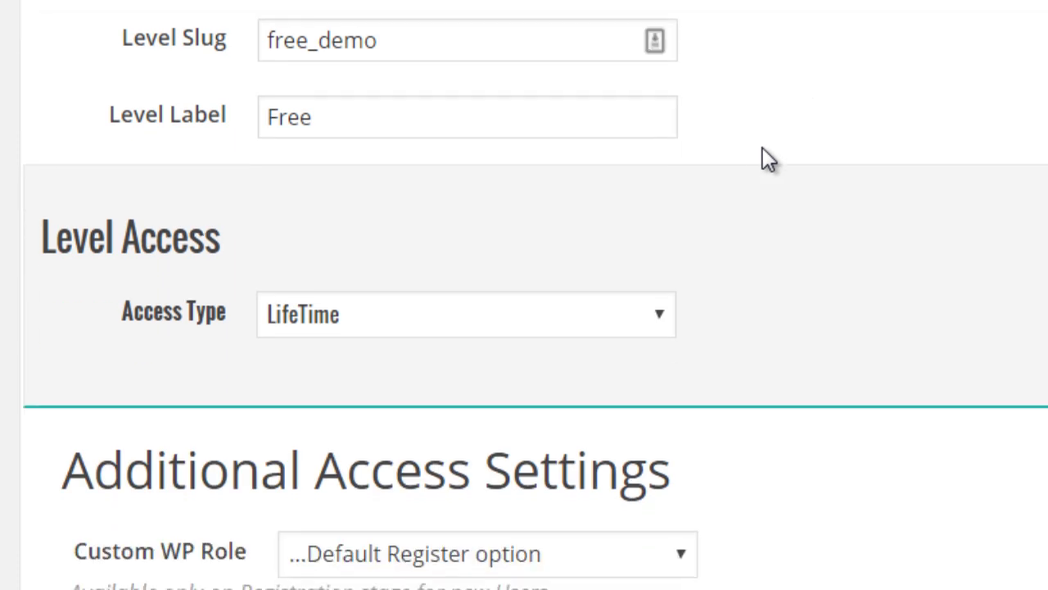
{"action": "scroll", "coordinate": [662, 156], "scroll_direction": "down", "scroll_amount": 1}
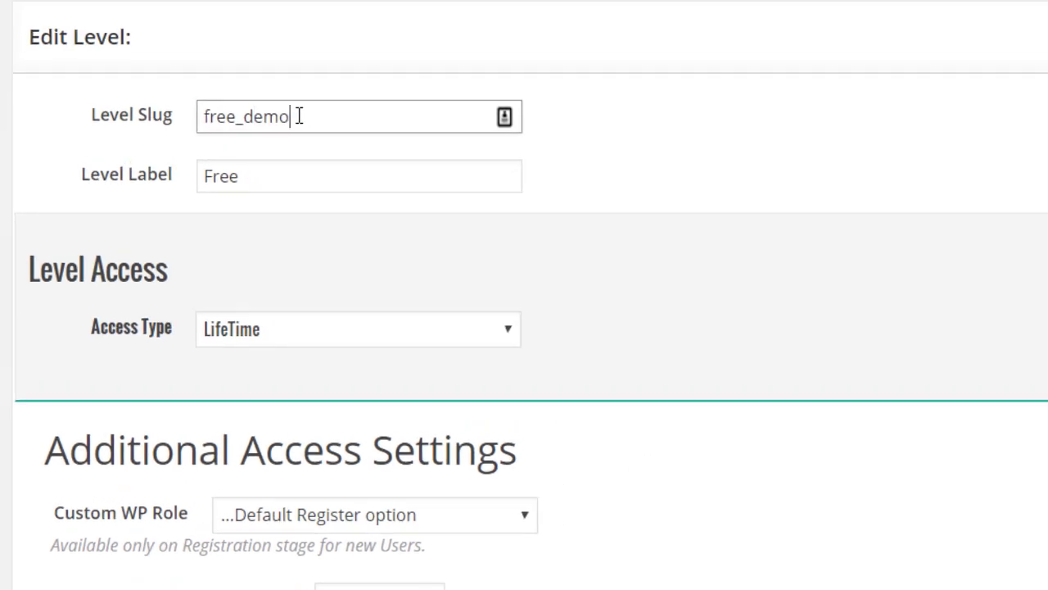
{"action": "left_click", "coordinate": [246, 183]}
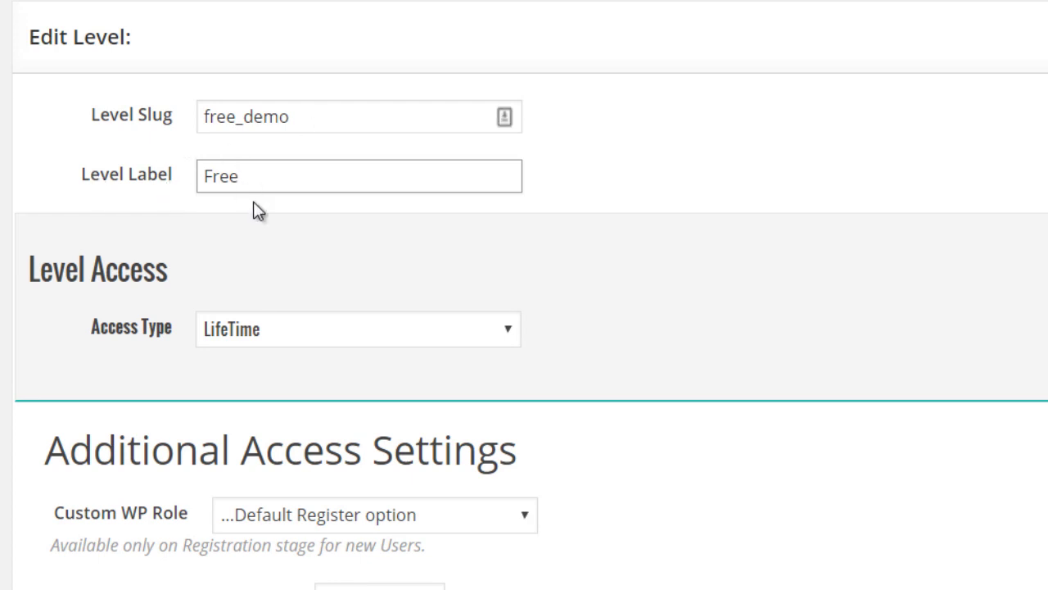
{"action": "scroll", "coordinate": [267, 182], "scroll_direction": "down", "scroll_amount": 3}
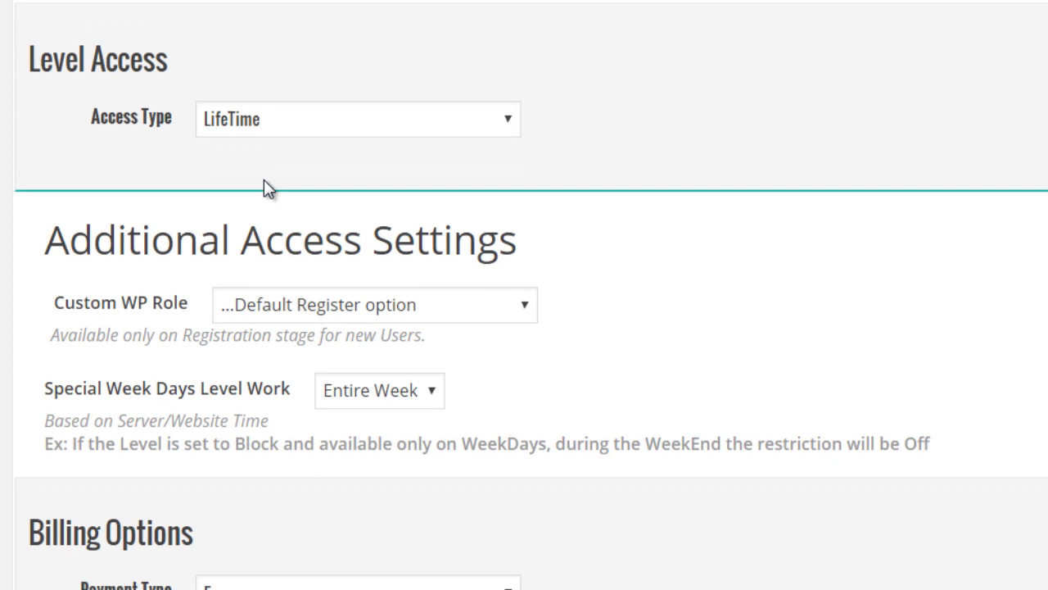
{"action": "left_click", "coordinate": [236, 127]}
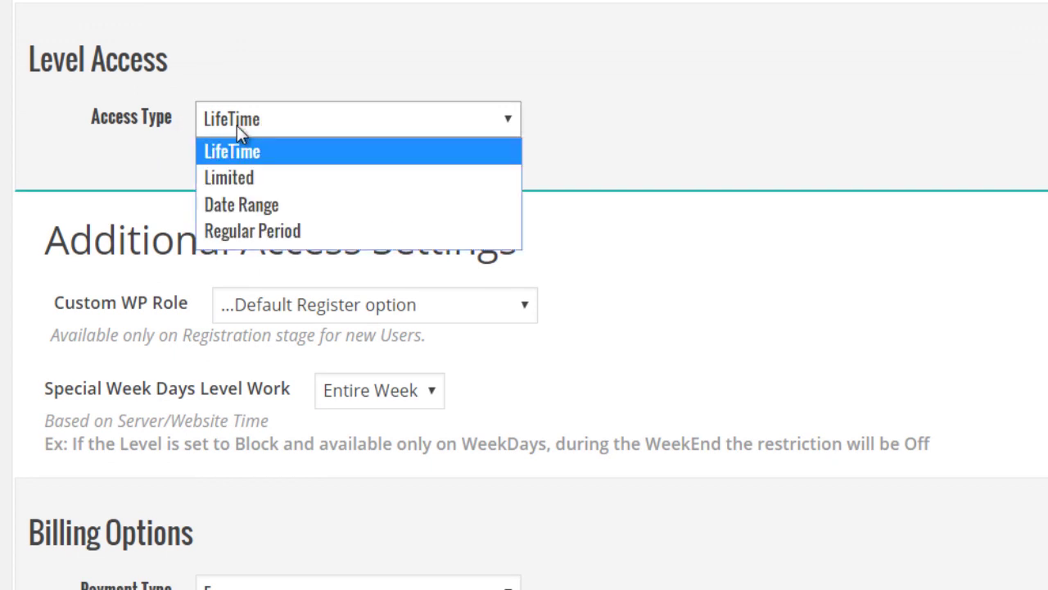
{"action": "left_click", "coordinate": [261, 178]}
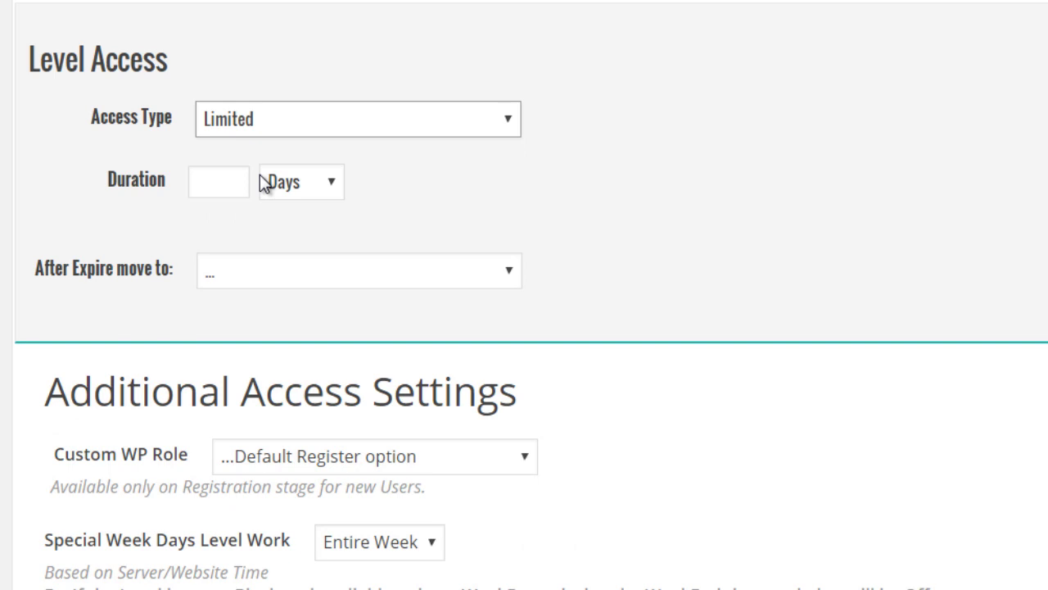
{"action": "mouse_move", "coordinate": [228, 181]}
{"action": "left_click", "coordinate": [225, 277]}
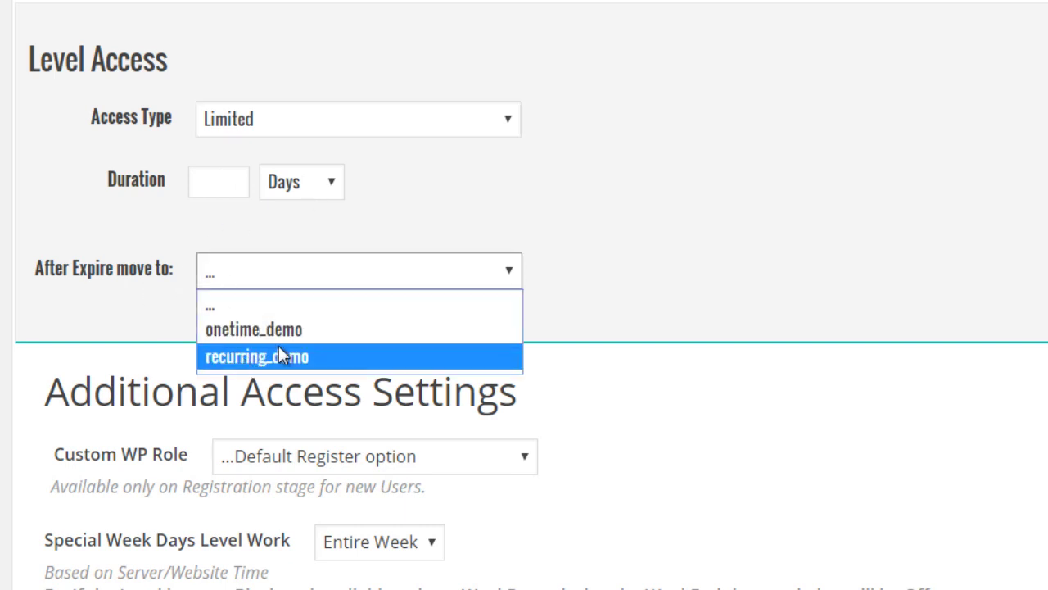
- Switch Access Type through Date Range, then settle on Regular Period measured in Days
{"action": "scroll", "coordinate": [274, 74], "scroll_direction": "down", "scroll_amount": 1}
{"action": "left_click", "coordinate": [275, 72]}
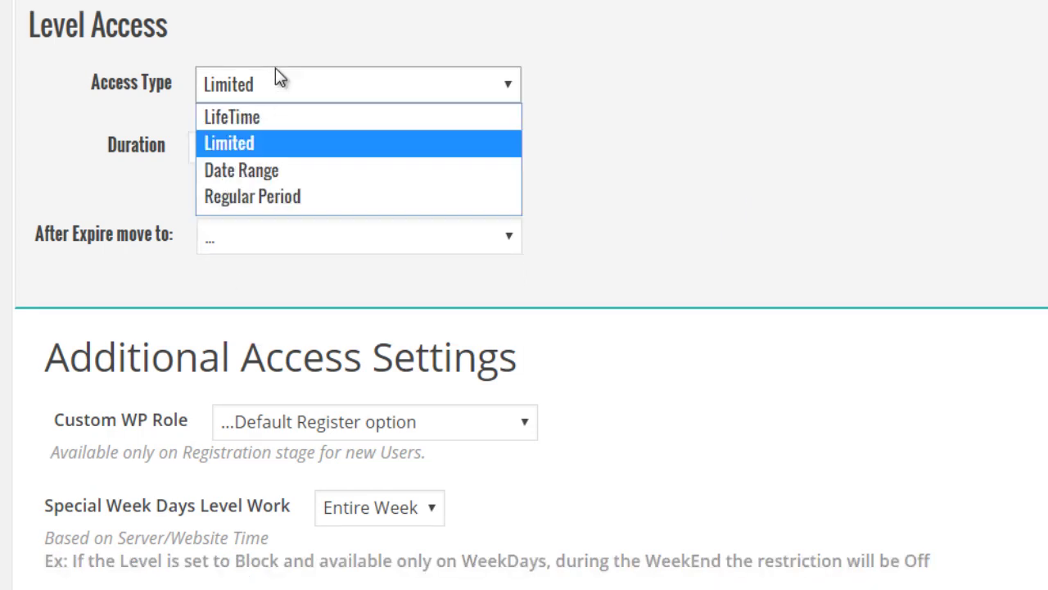
{"action": "left_click", "coordinate": [275, 168]}
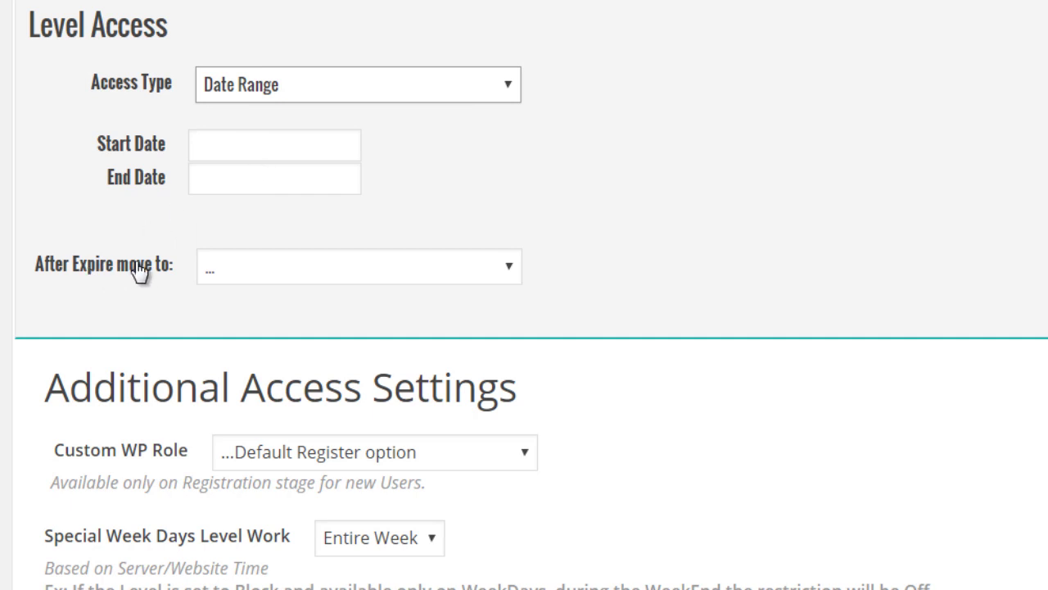
{"action": "left_click", "coordinate": [241, 271]}
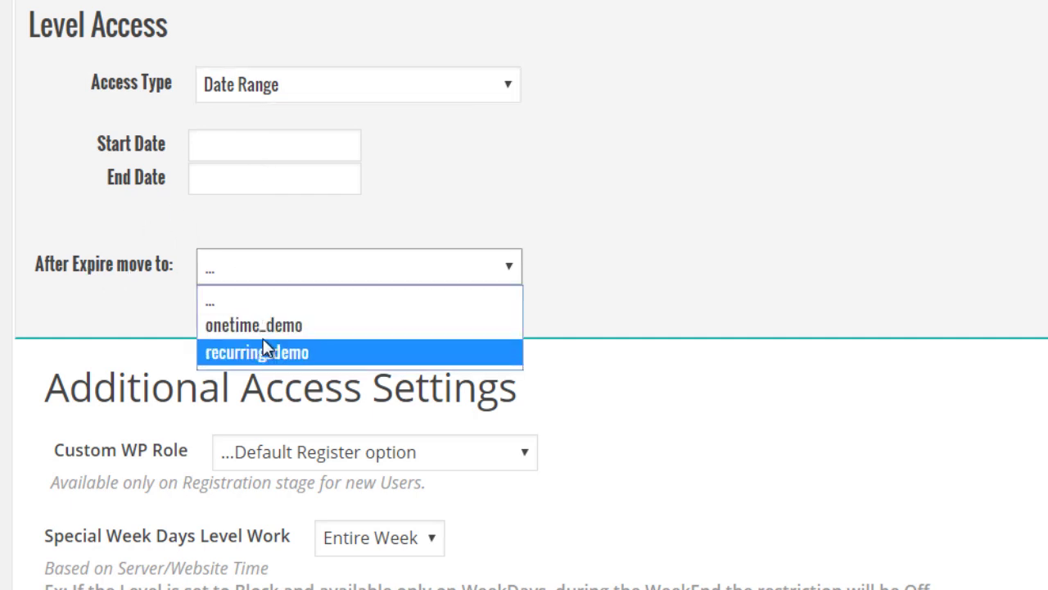
{"action": "left_click", "coordinate": [600, 161]}
{"action": "left_click", "coordinate": [312, 85]}
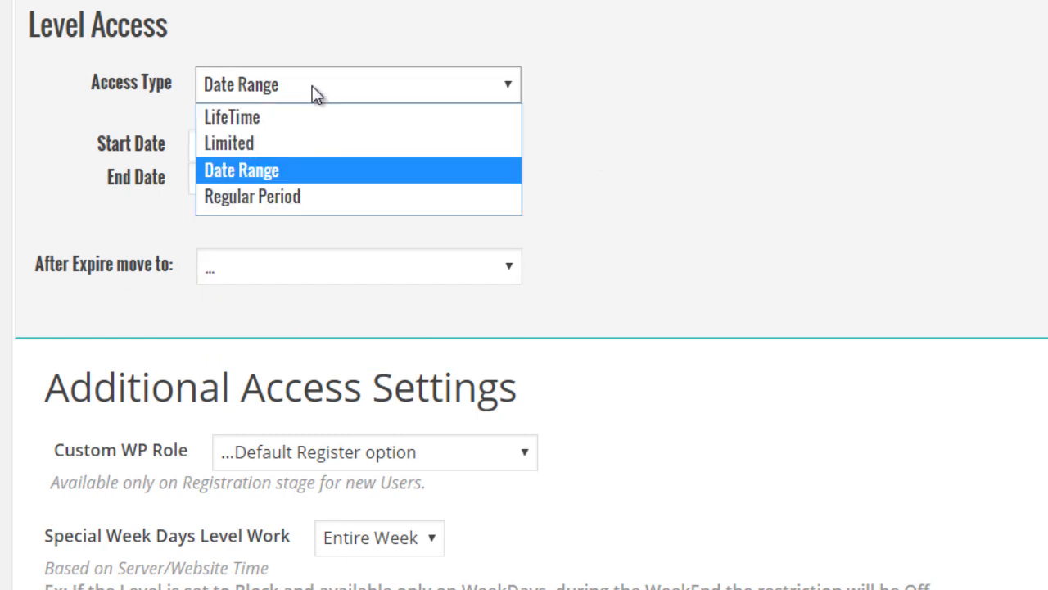
{"action": "left_click", "coordinate": [284, 199]}
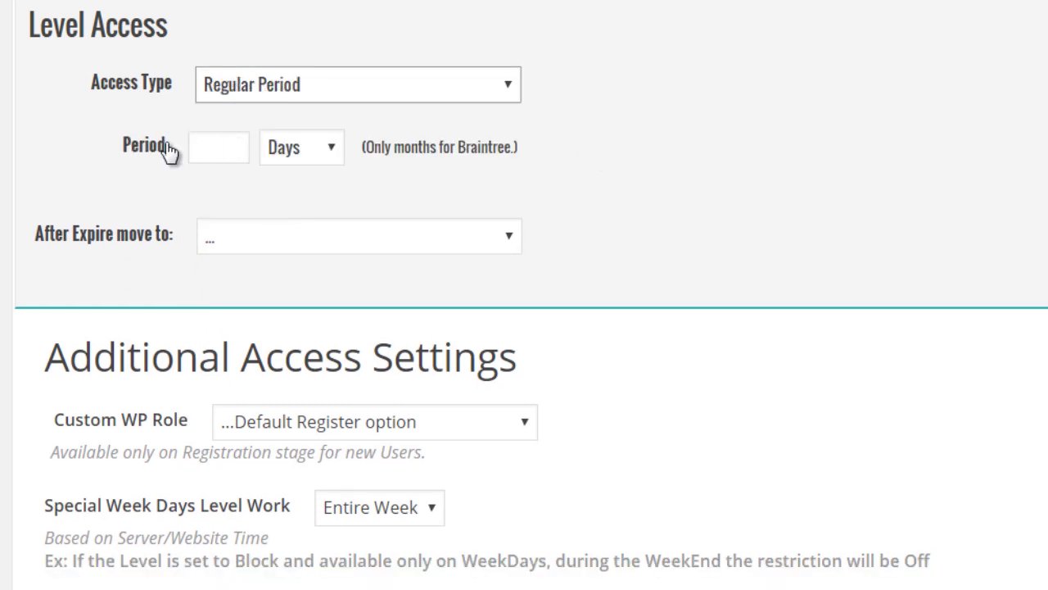
{"action": "left_click", "coordinate": [297, 152]}
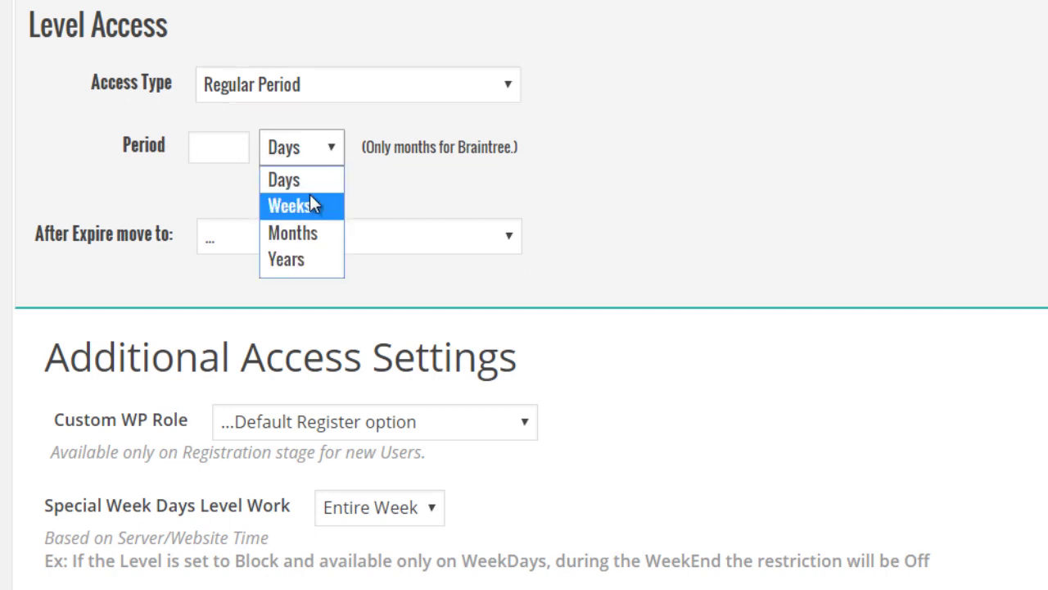
{"action": "left_click", "coordinate": [655, 224]}
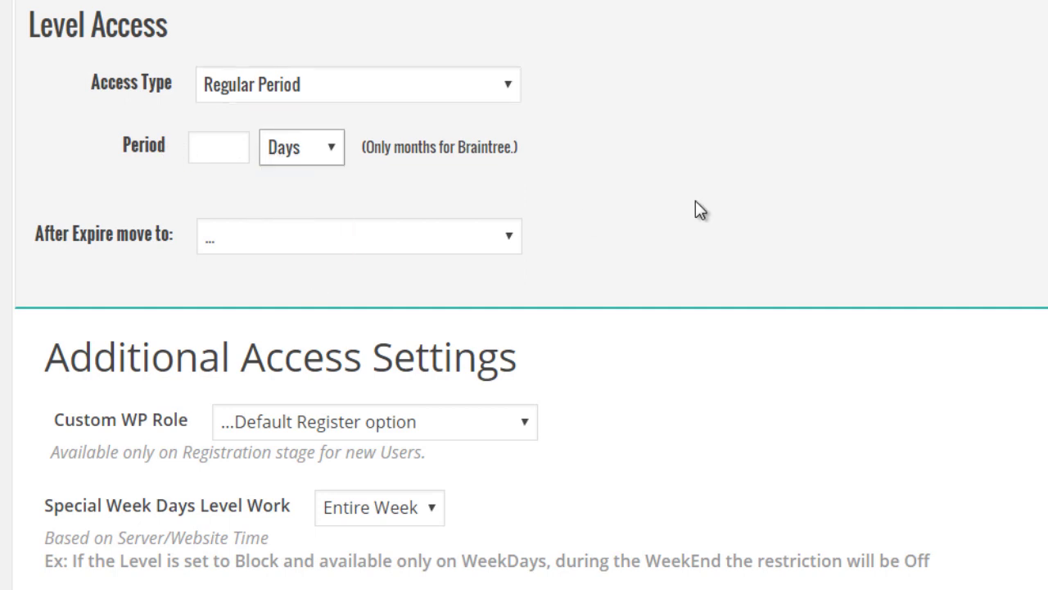
- Toggle the Free level's Payment Type from Free to Payment
{"action": "scroll", "coordinate": [334, 335], "scroll_direction": "down", "scroll_amount": 2}
{"action": "scroll", "coordinate": [246, 369], "scroll_direction": "down", "scroll_amount": 2}
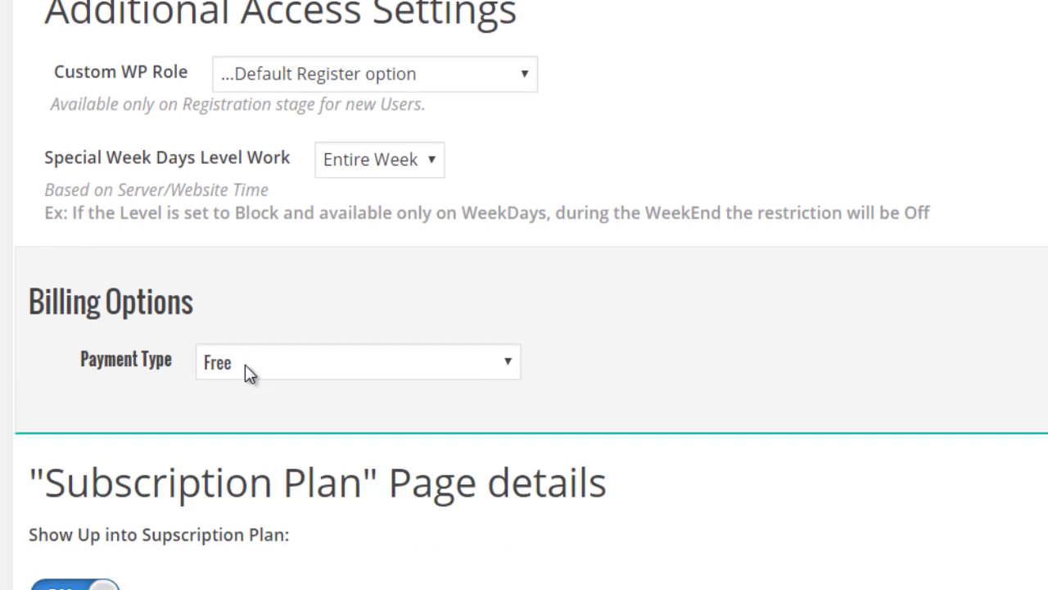
{"action": "scroll", "coordinate": [245, 365], "scroll_direction": "up", "scroll_amount": 1}
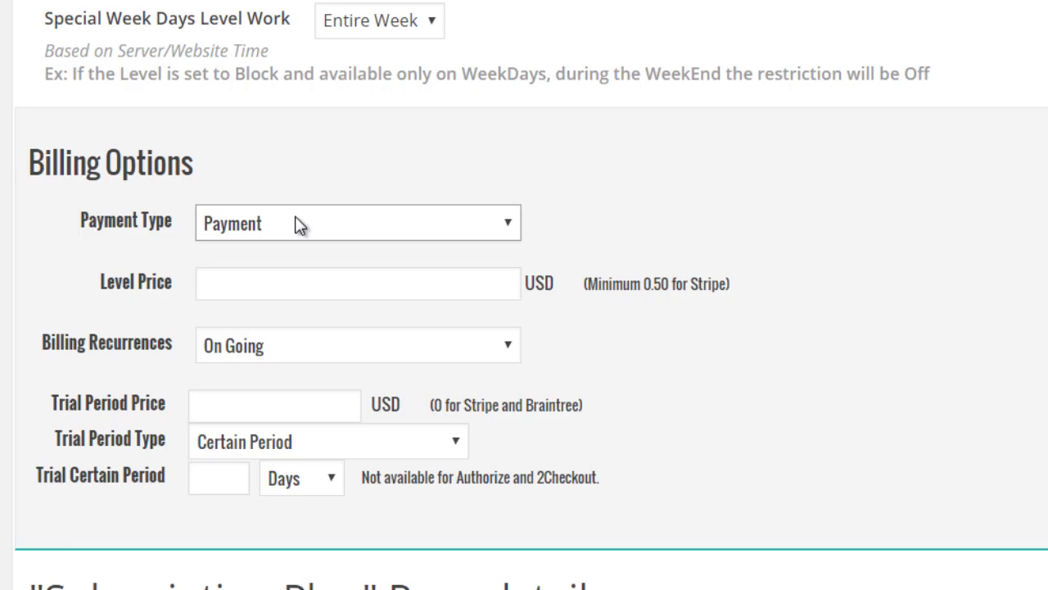
{"action": "left_click", "coordinate": [296, 224]}
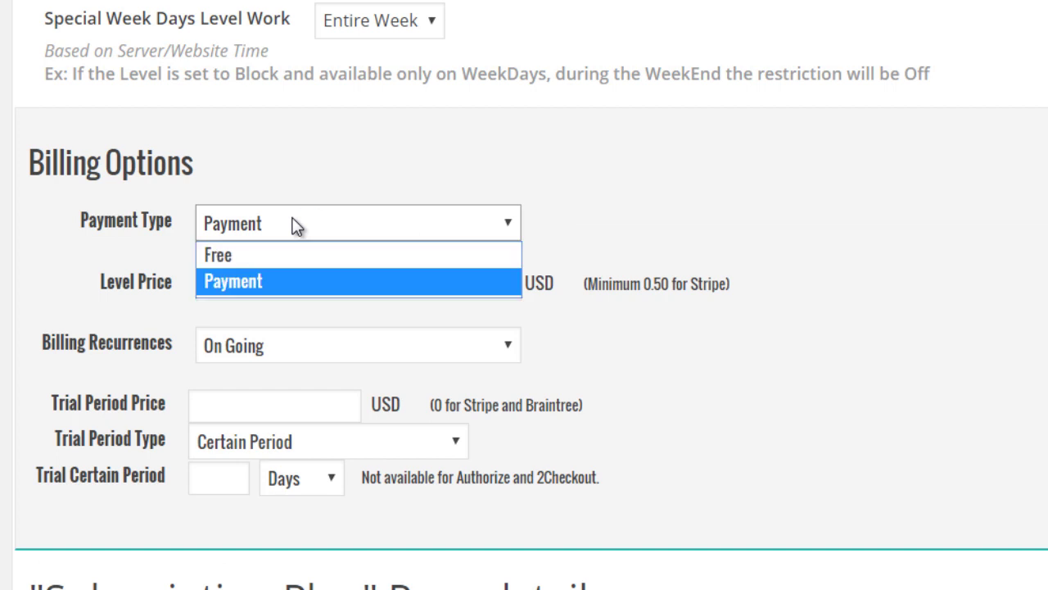
{"action": "left_click", "coordinate": [273, 260]}
{"action": "left_click", "coordinate": [248, 237]}
{"action": "left_click", "coordinate": [249, 278]}
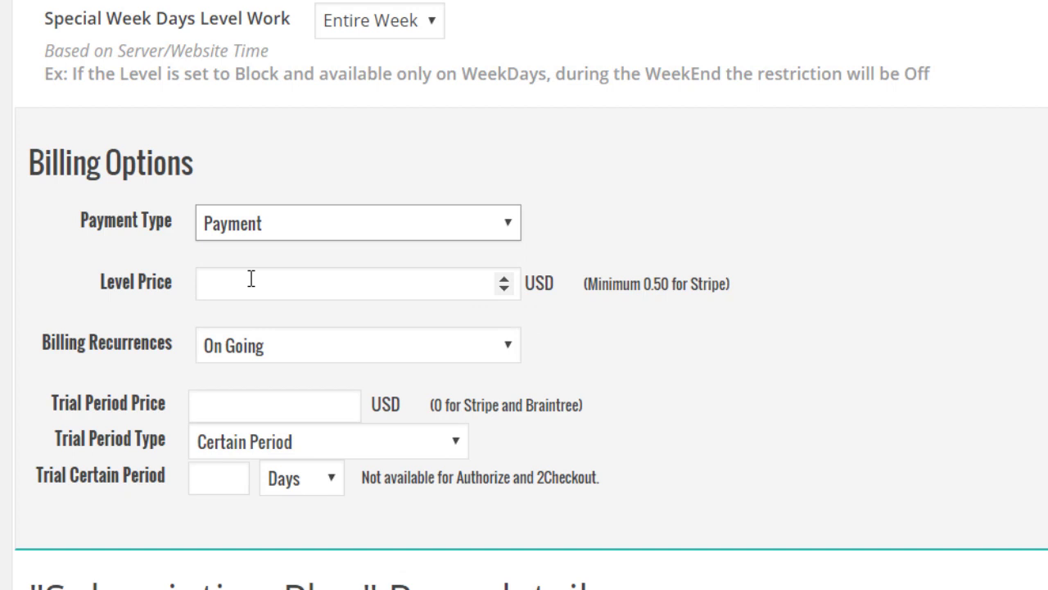
- Put the Payment Type back to Free and scroll back up the level form
{"action": "left_click", "coordinate": [252, 279]}
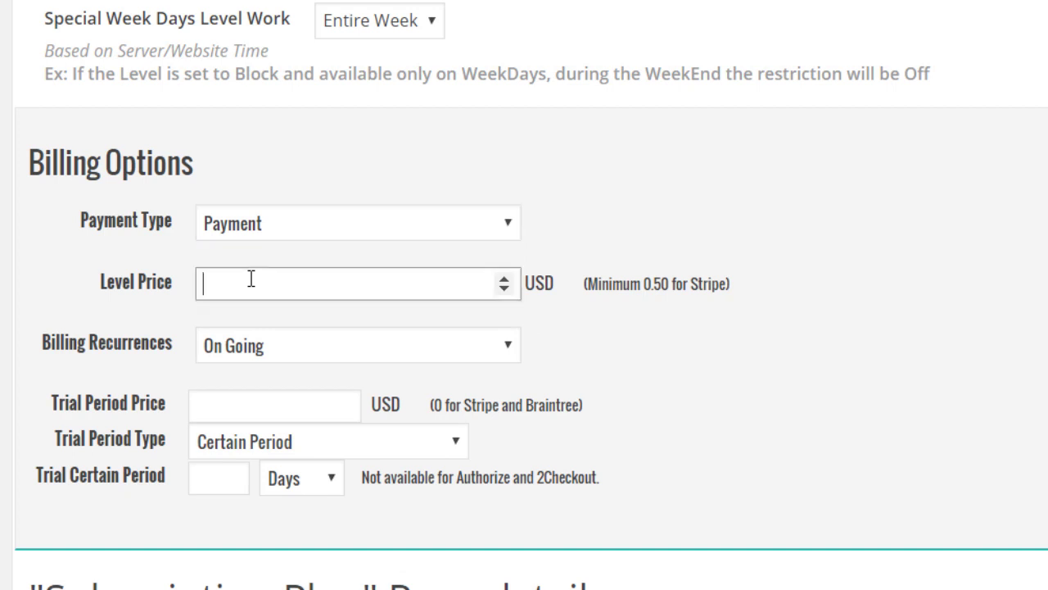
{"action": "left_click", "coordinate": [291, 236]}
{"action": "left_click", "coordinate": [288, 254]}
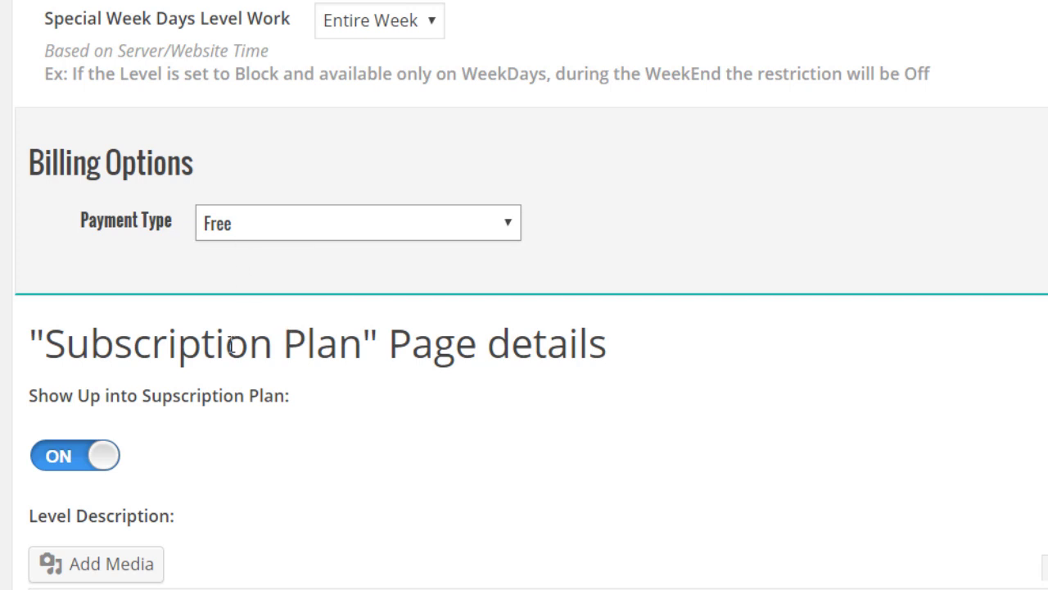
{"action": "scroll", "coordinate": [224, 358], "scroll_direction": "down", "scroll_amount": 2}
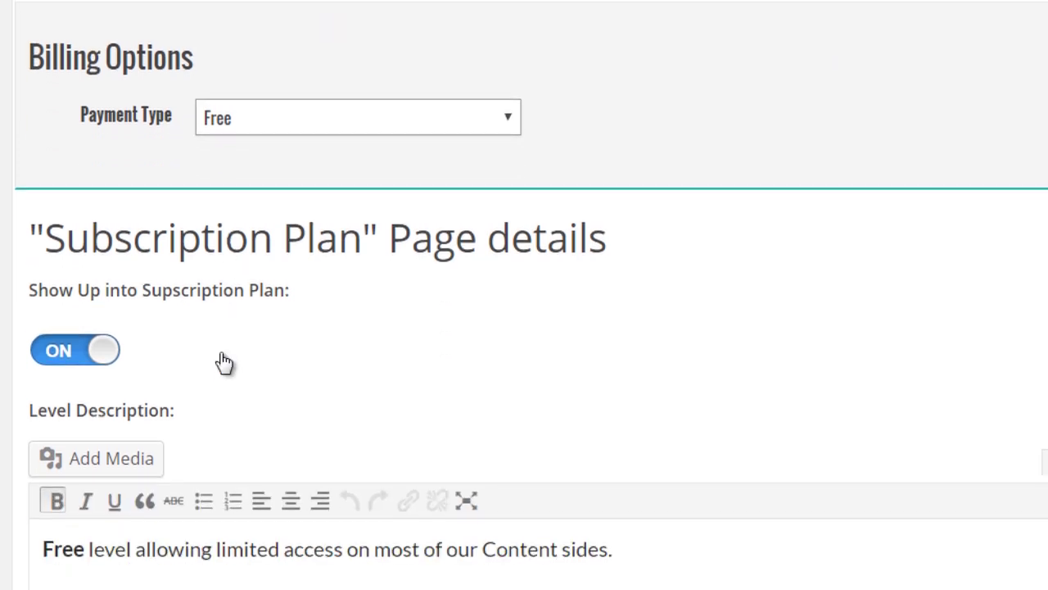
{"action": "scroll", "coordinate": [224, 359], "scroll_direction": "down", "scroll_amount": 1}
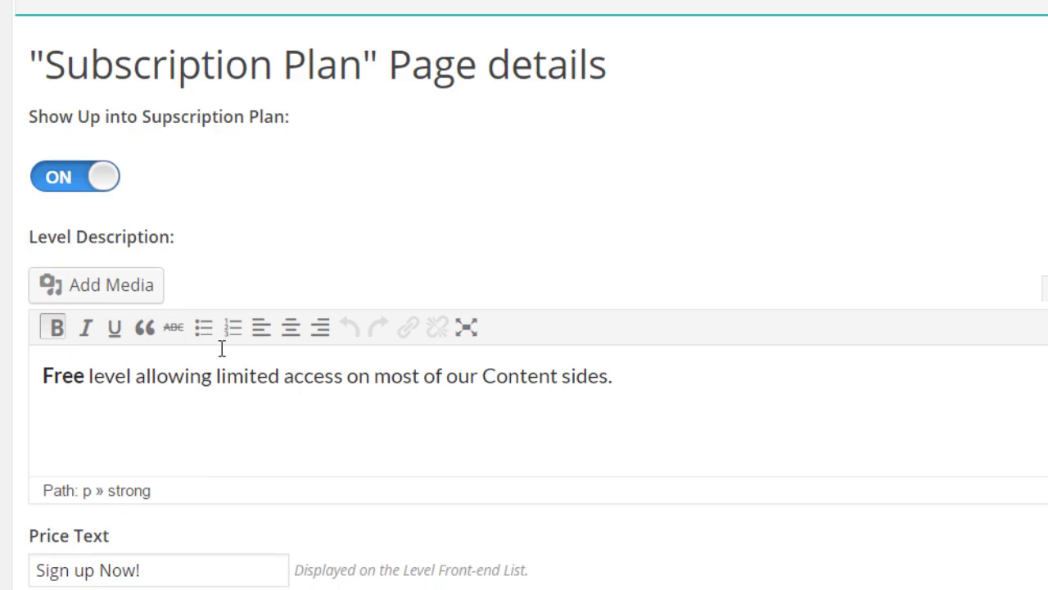
{"action": "scroll", "coordinate": [221, 348], "scroll_direction": "up", "scroll_amount": 12}
{"action": "scroll", "coordinate": [174, 424], "scroll_direction": "up", "scroll_amount": 1}
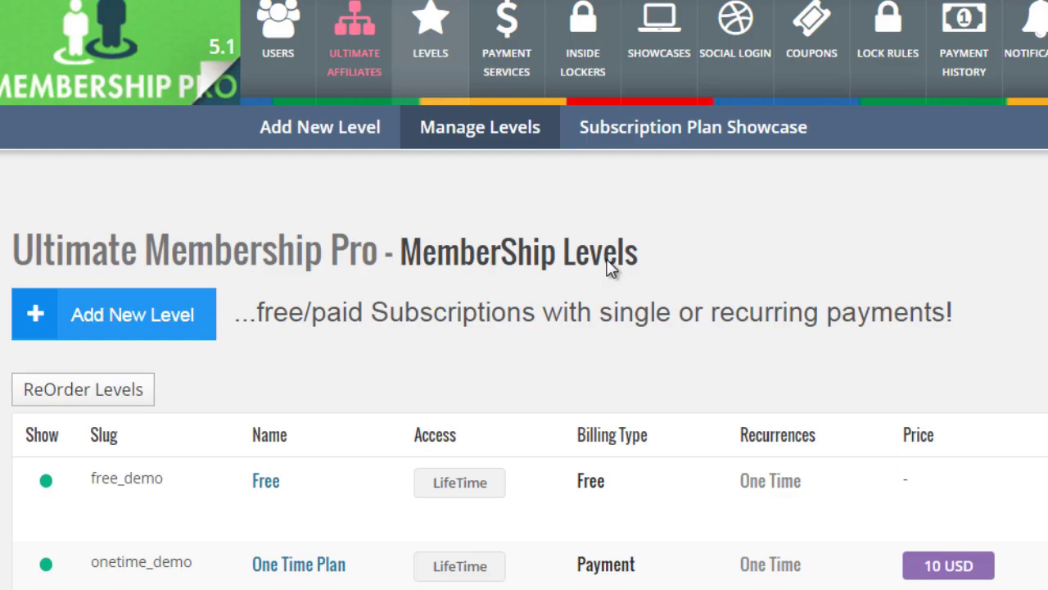
{"action": "scroll", "coordinate": [275, 390], "scroll_direction": "down", "scroll_amount": 2}
{"action": "scroll", "coordinate": [272, 387], "scroll_direction": "down", "scroll_amount": 2}
{"action": "mouse_move", "coordinate": [225, 456]}
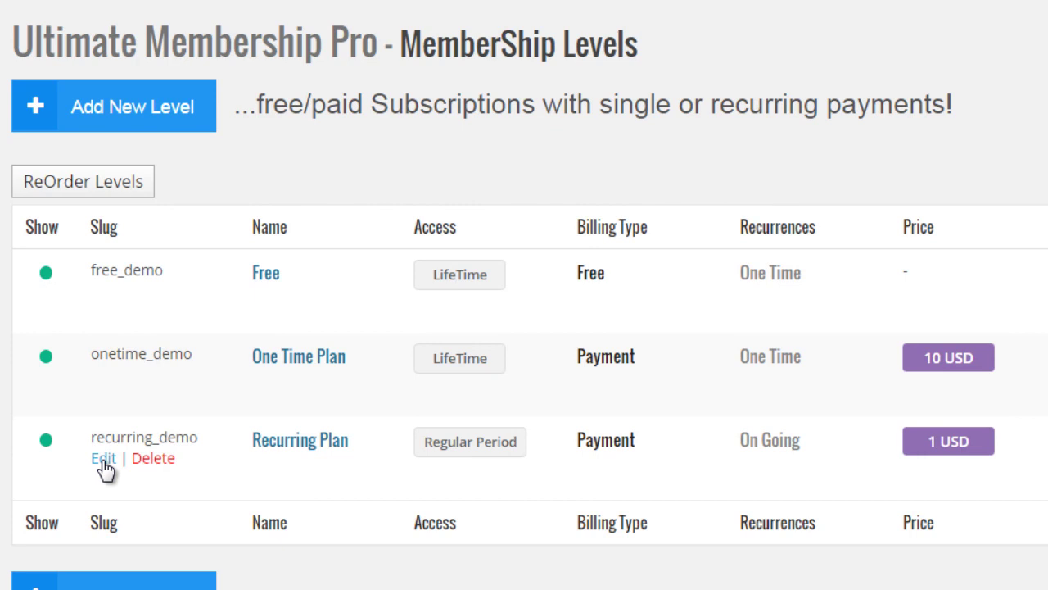
{"action": "mouse_move", "coordinate": [145, 353]}
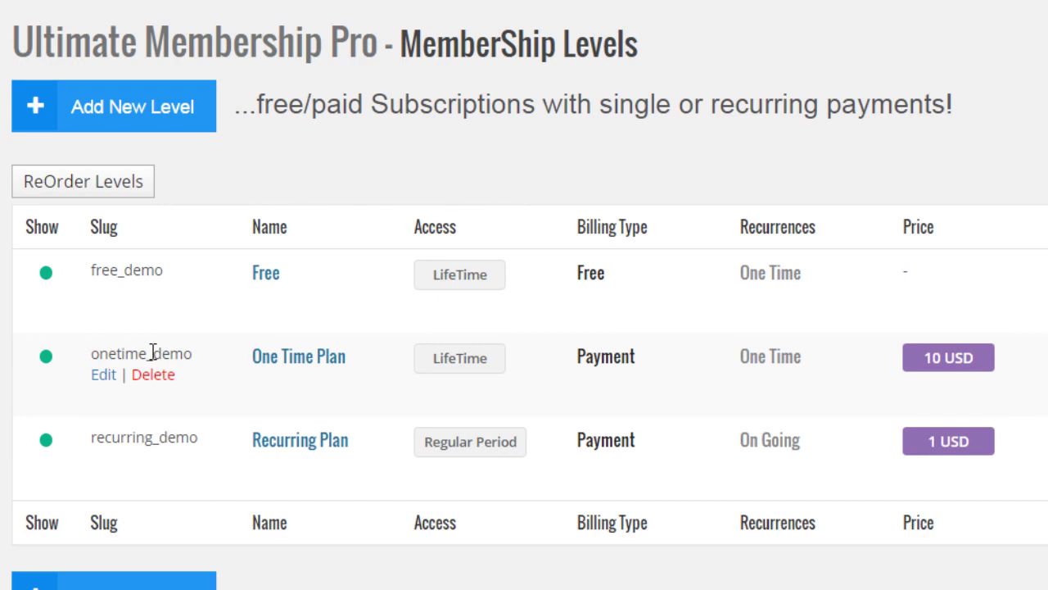
- Open the One Time Plan level and replace the onetime_demo slug with frontendoffer
{"action": "mouse_move", "coordinate": [103, 431]}
{"action": "left_click", "coordinate": [102, 376]}
{"action": "left_click_drag", "start_coordinate": [356, 330], "coordinate": [173, 328]}
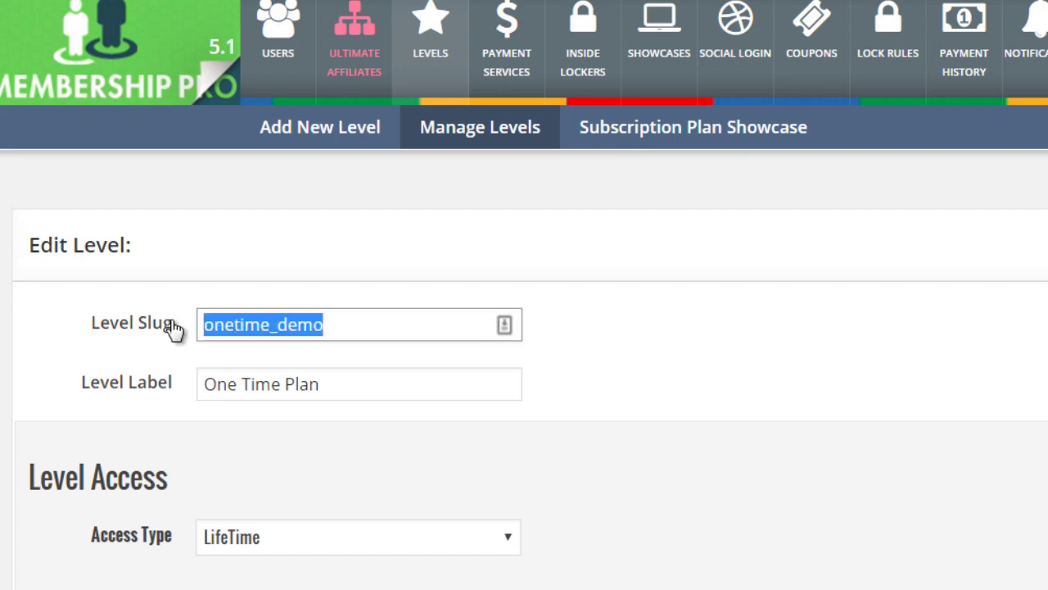
{"action": "type", "text": "frontend"}
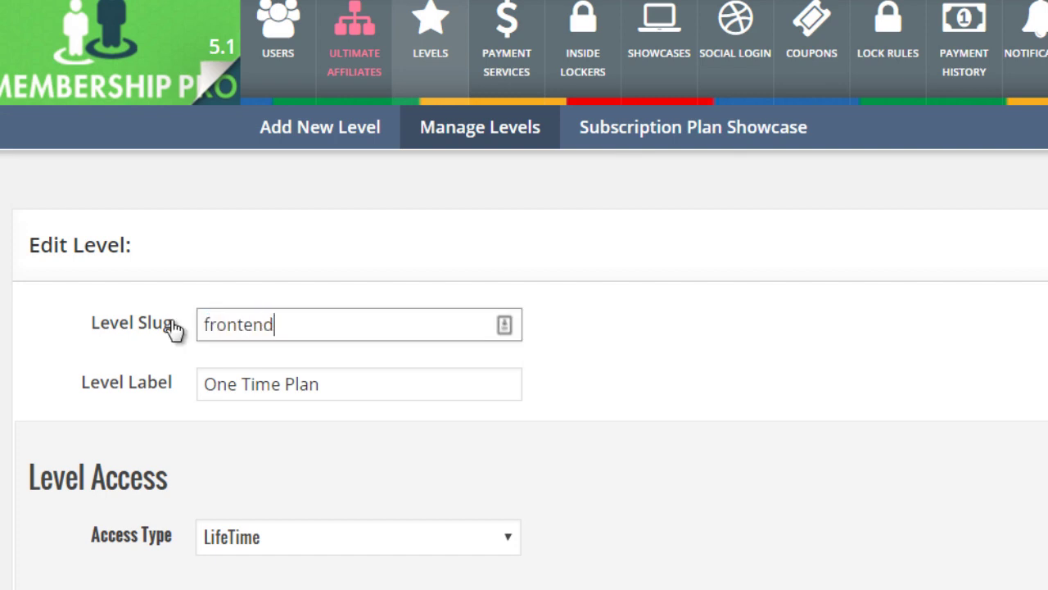
{"action": "type", "text": "offer"}
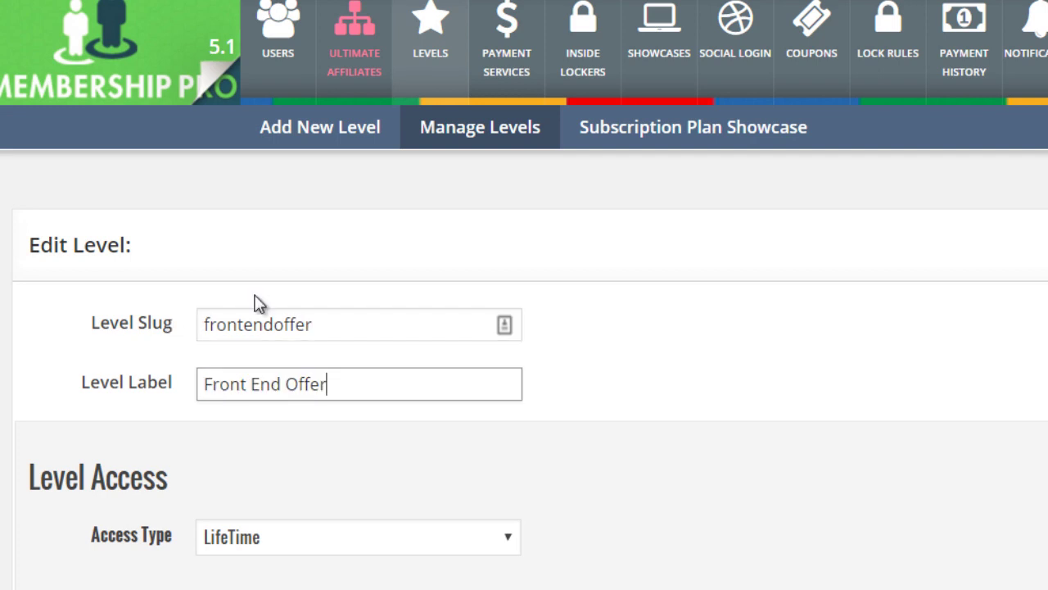
{"action": "scroll", "coordinate": [400, 273], "scroll_direction": "down", "scroll_amount": 5}
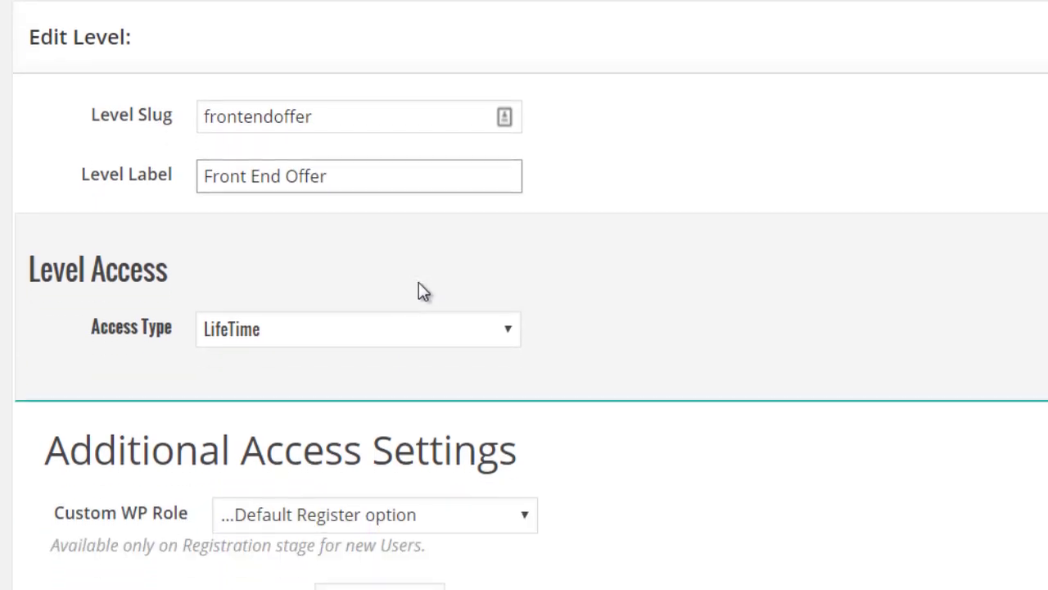
{"action": "scroll", "coordinate": [382, 335], "scroll_direction": "down", "scroll_amount": 7}
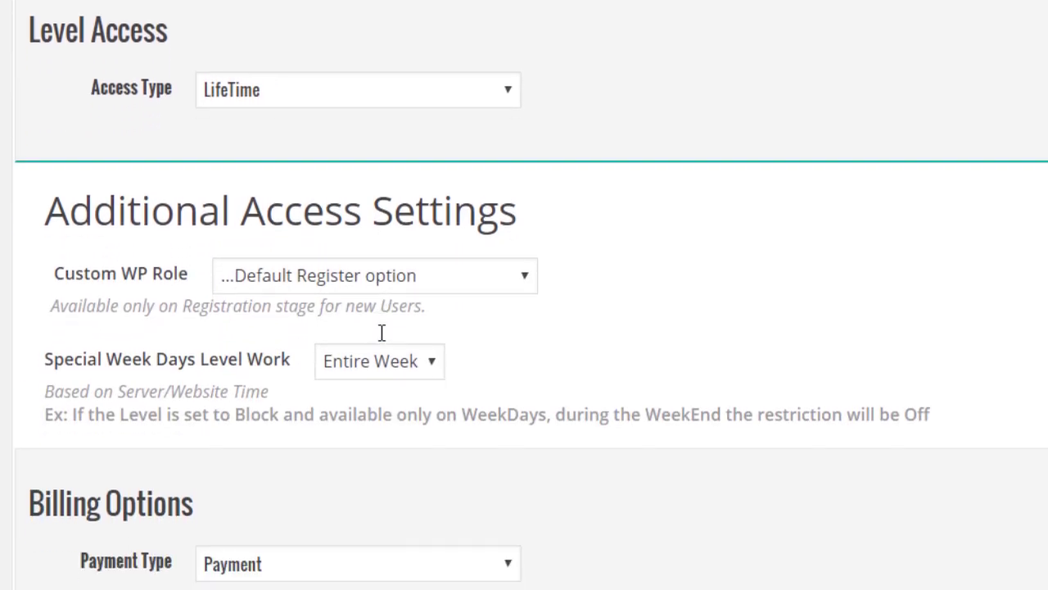
{"action": "scroll", "coordinate": [385, 342], "scroll_direction": "down", "scroll_amount": 1}
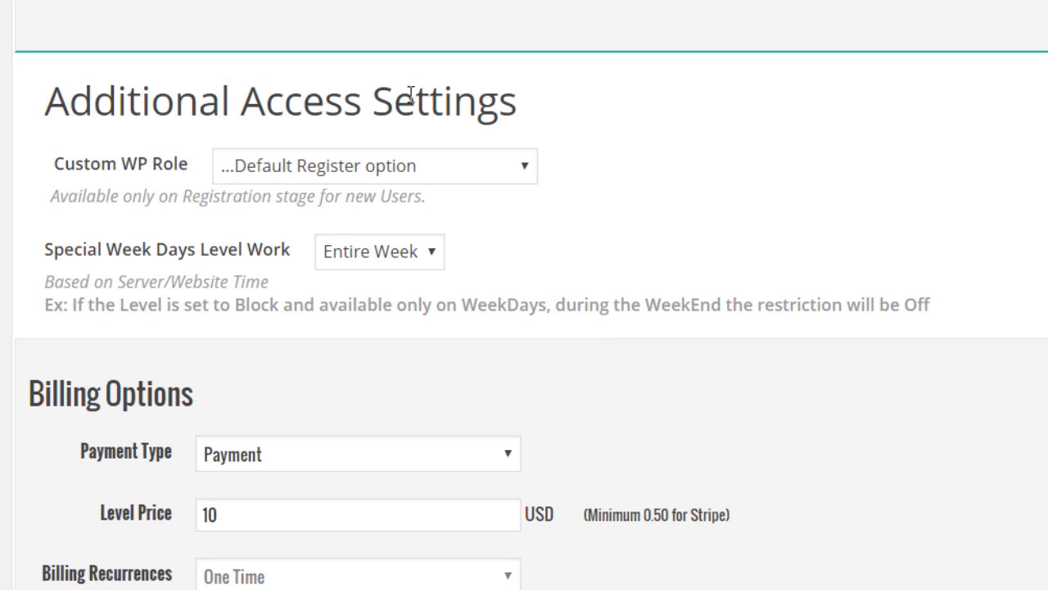
{"action": "left_click", "coordinate": [242, 172]}
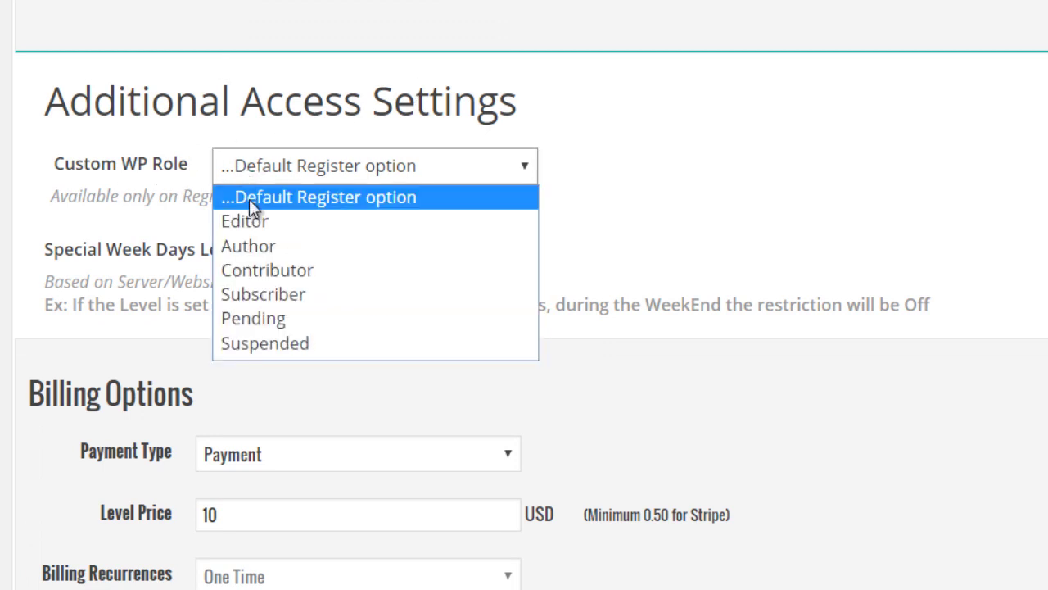
{"action": "left_click", "coordinate": [249, 199]}
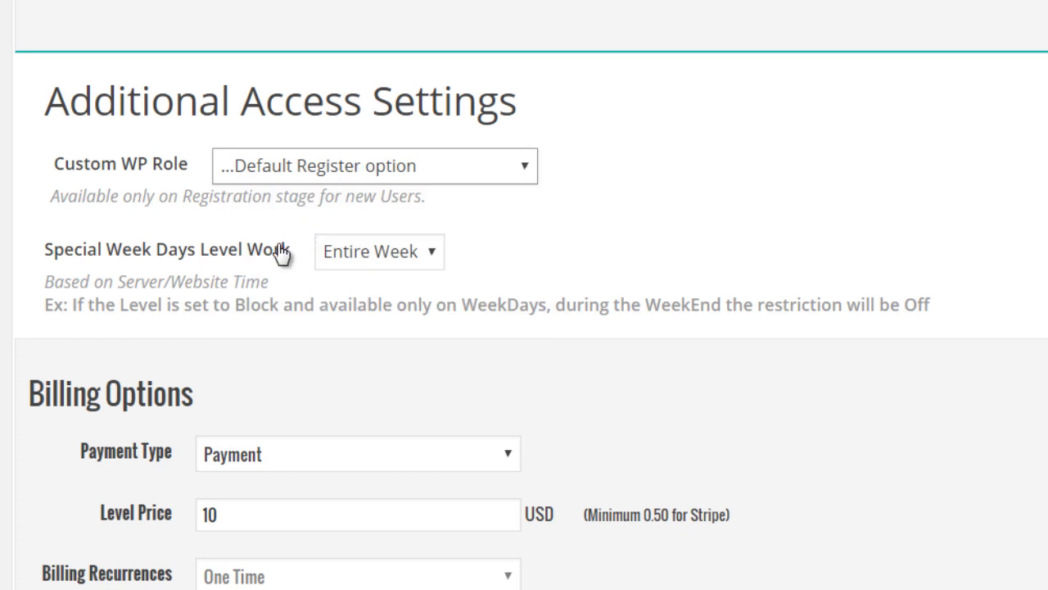
{"action": "scroll", "coordinate": [282, 254], "scroll_direction": "down", "scroll_amount": 1}
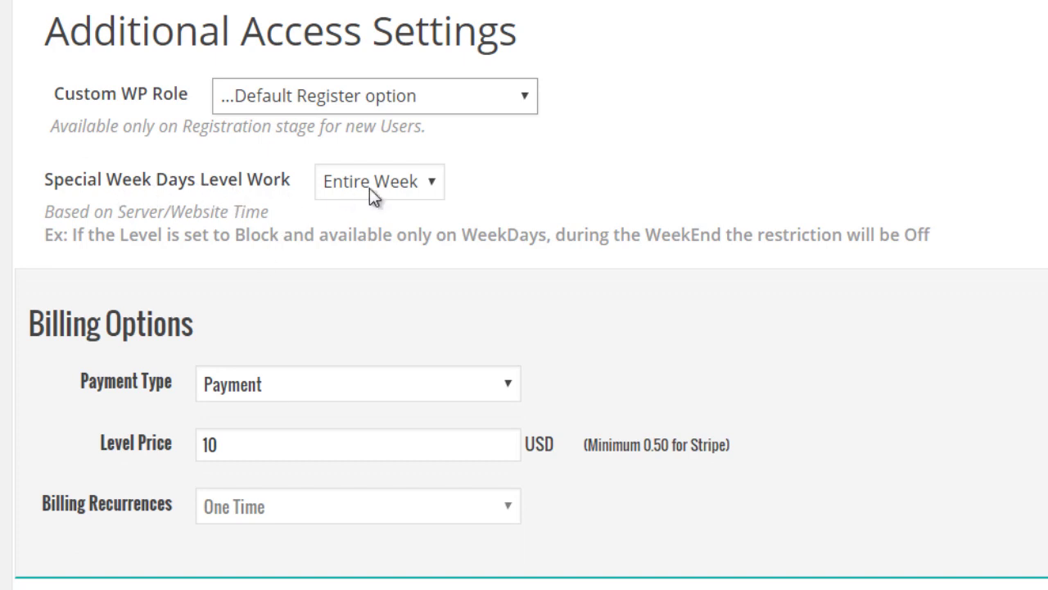
{"action": "key", "text": "Tab"}
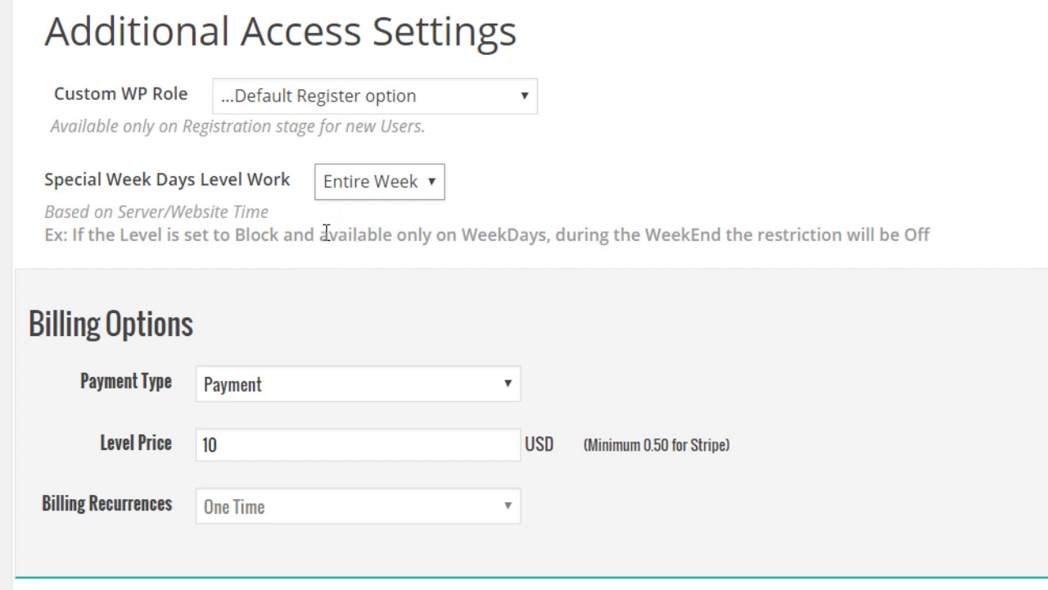
{"action": "left_click", "coordinate": [371, 185]}
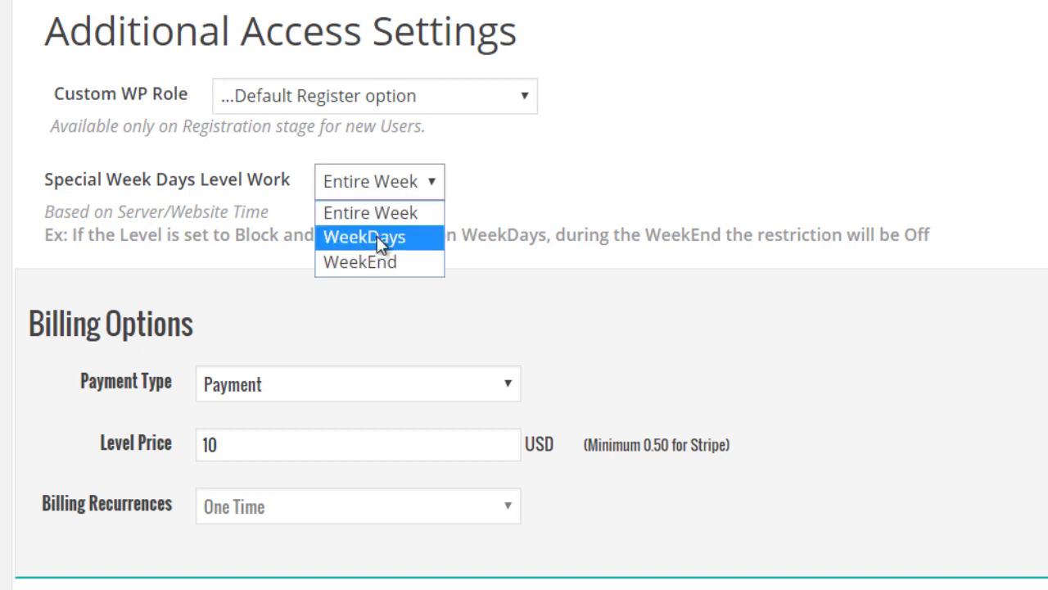
{"action": "left_click", "coordinate": [377, 236]}
{"action": "left_click", "coordinate": [376, 195]}
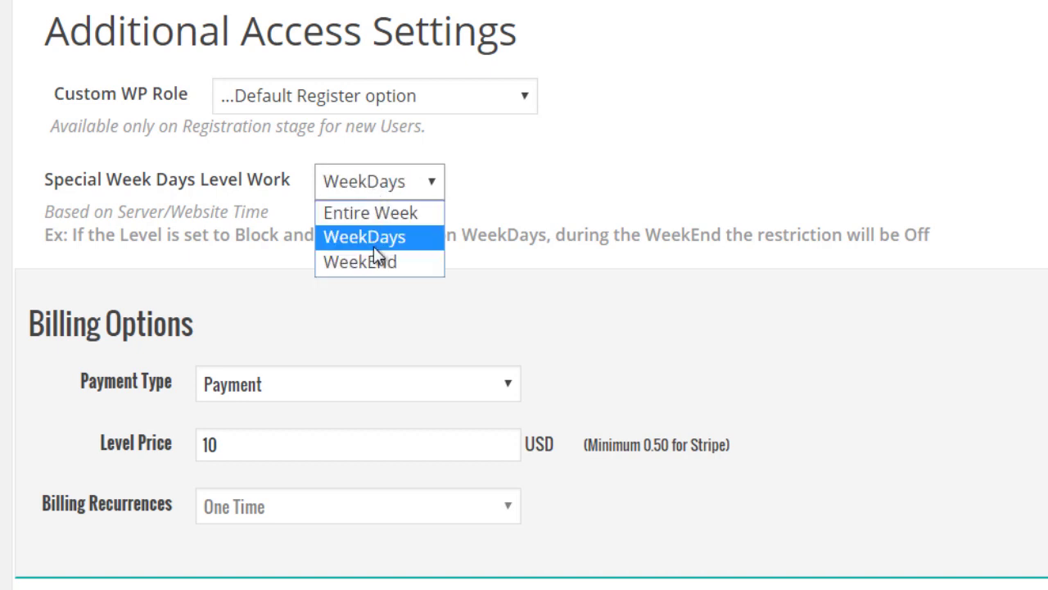
{"action": "left_click", "coordinate": [370, 260]}
{"action": "left_click", "coordinate": [370, 187]}
{"action": "left_click", "coordinate": [366, 211]}
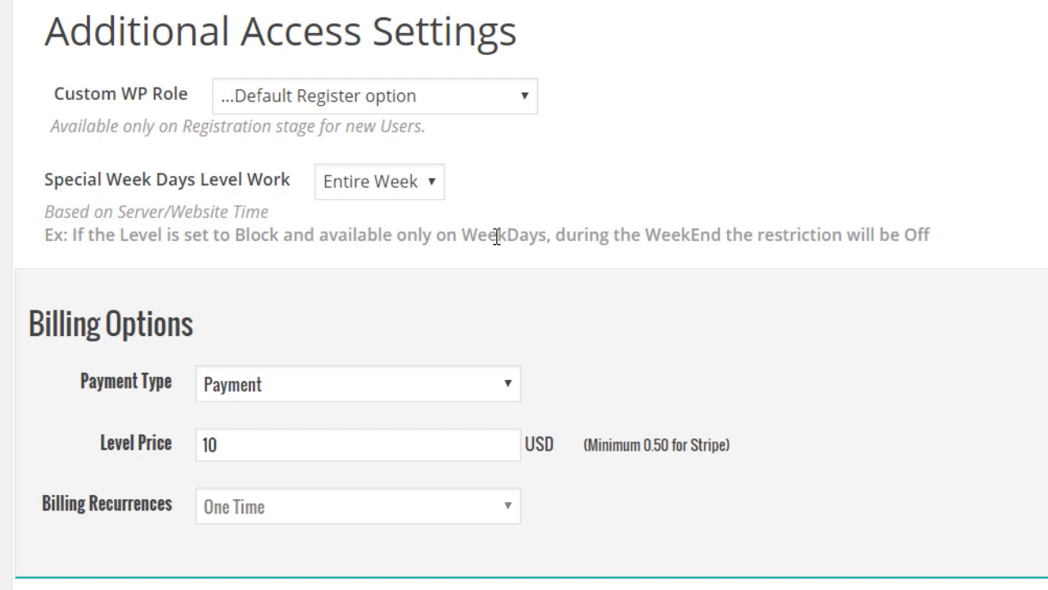
{"action": "left_click", "coordinate": [421, 194]}
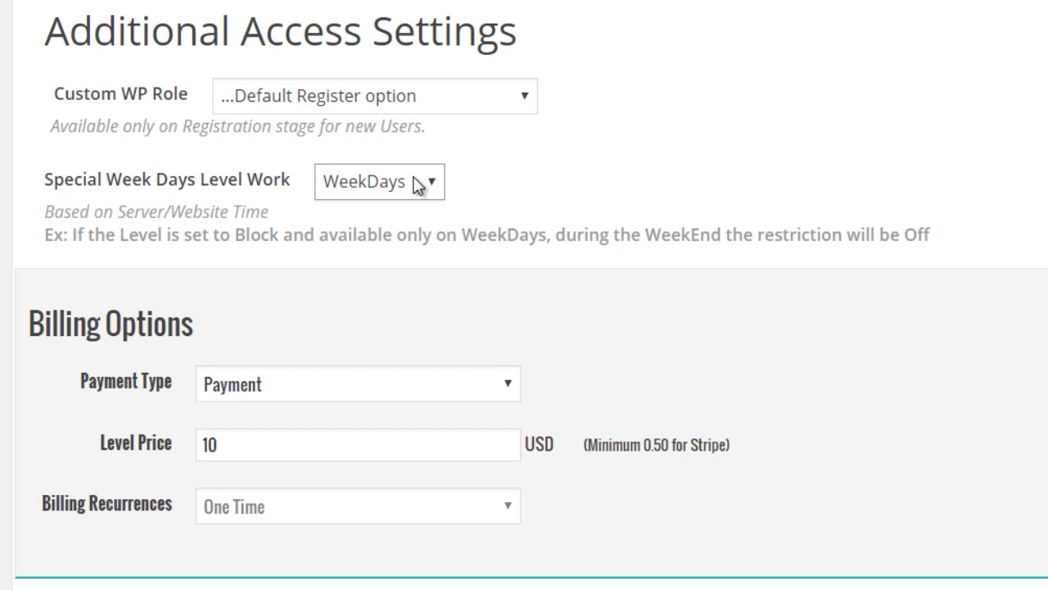
{"action": "left_click", "coordinate": [417, 185]}
{"action": "left_click", "coordinate": [404, 214]}
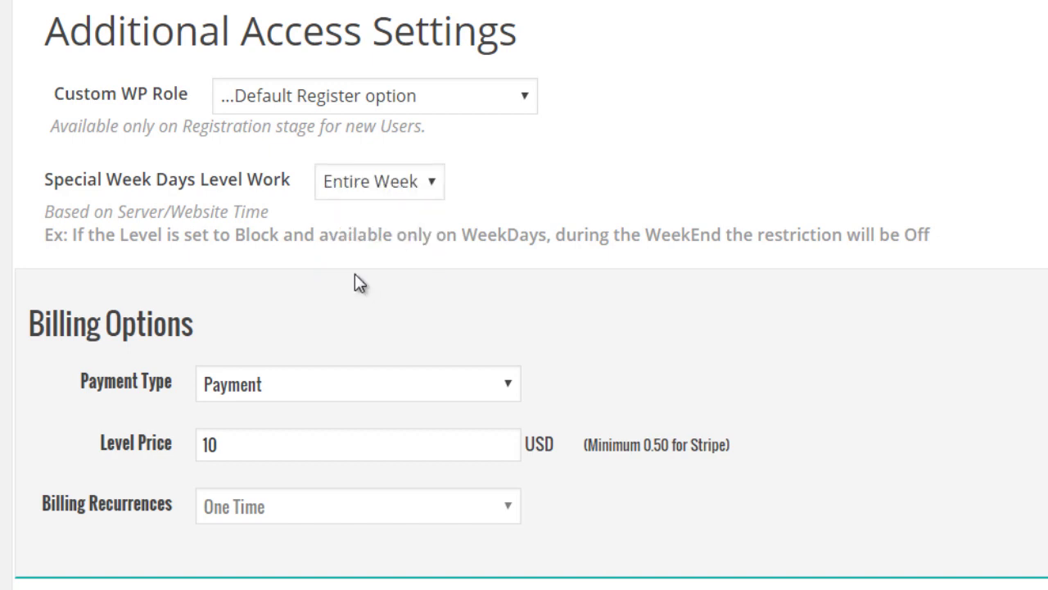
{"action": "scroll", "coordinate": [352, 236], "scroll_direction": "down", "scroll_amount": 3}
{"action": "scroll", "coordinate": [352, 238], "scroll_direction": "down", "scroll_amount": 1}
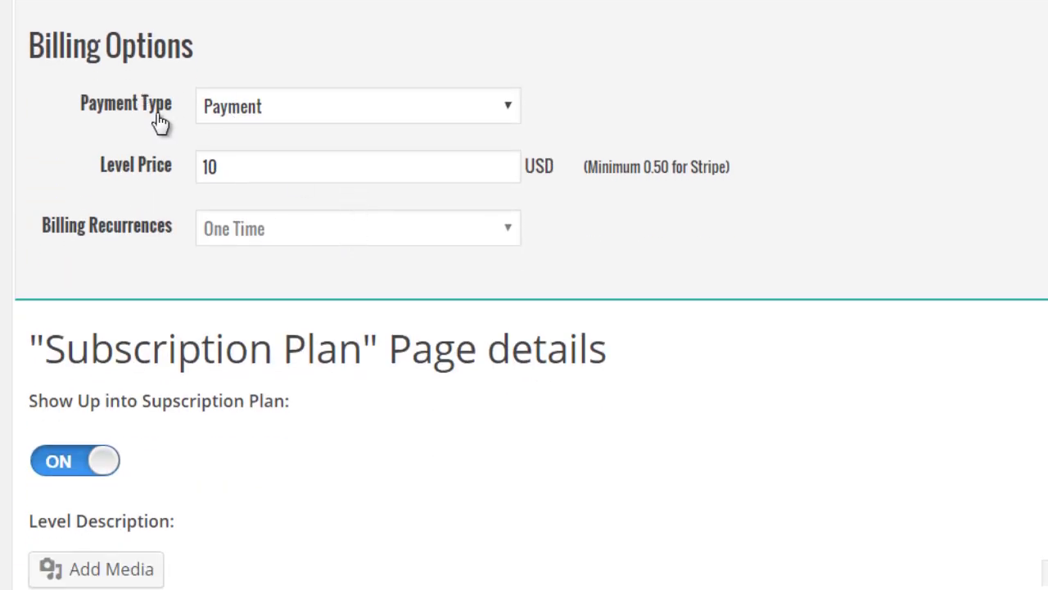
- Keep Payment billing, set price 197 USD and price text 'only $197', then save the level
{"action": "left_click", "coordinate": [233, 107]}
{"action": "left_click", "coordinate": [238, 161]}
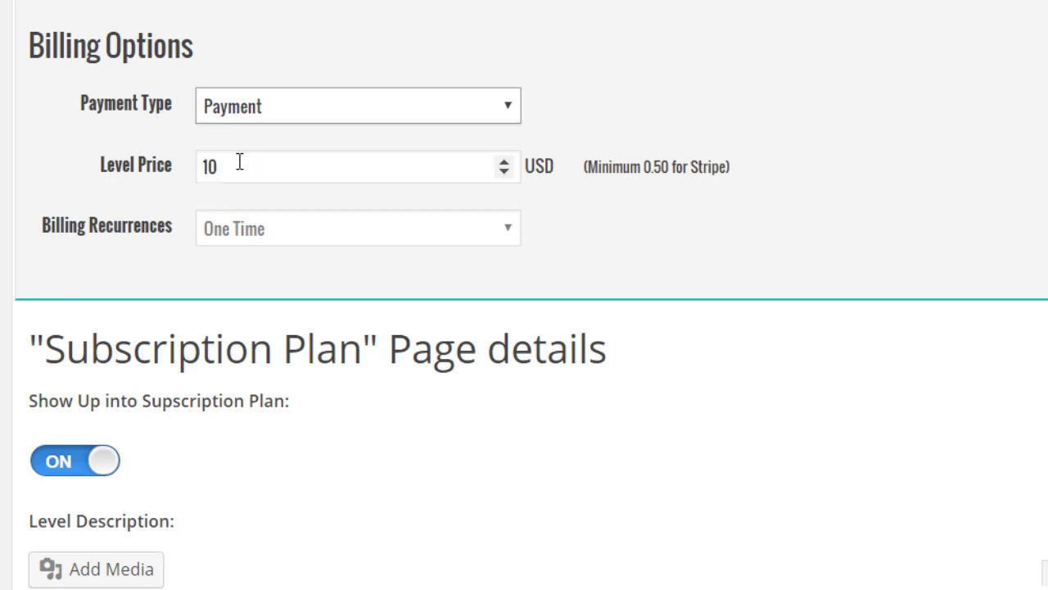
{"action": "left_click", "coordinate": [188, 168]}
{"action": "type", "text": "197"}
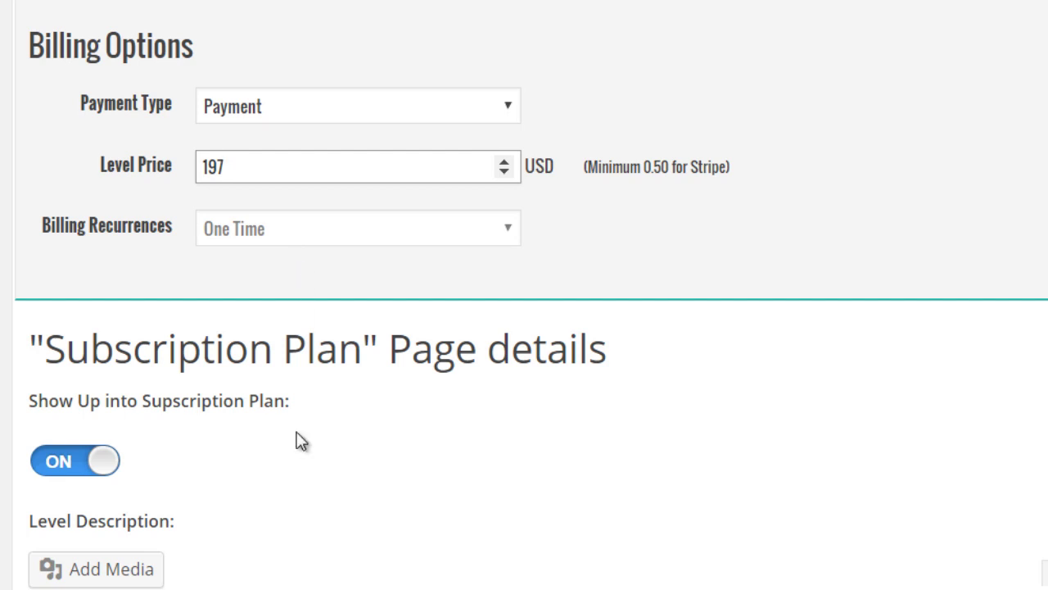
{"action": "scroll", "coordinate": [302, 441], "scroll_direction": "down", "scroll_amount": 5}
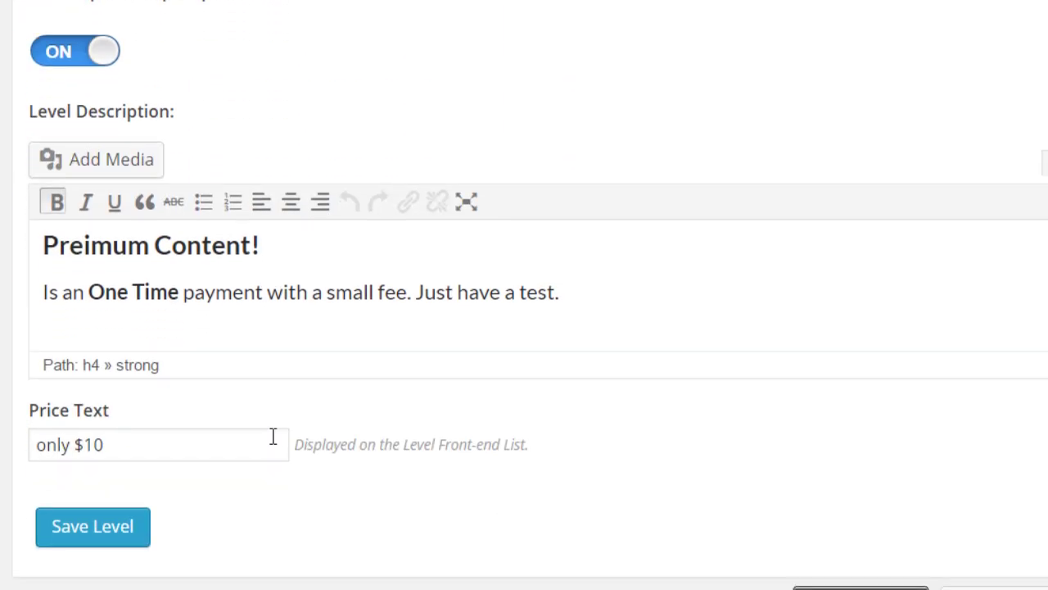
{"action": "left_click_drag", "start_coordinate": [111, 443], "coordinate": [82, 450]}
{"action": "type", "text": "197"}
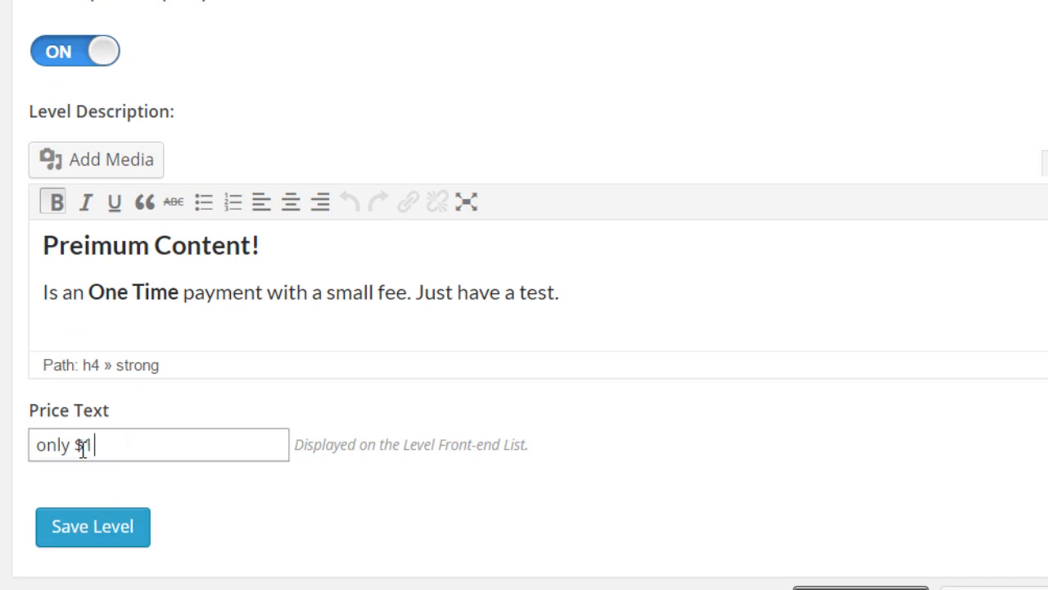
{"action": "left_click", "coordinate": [109, 526]}
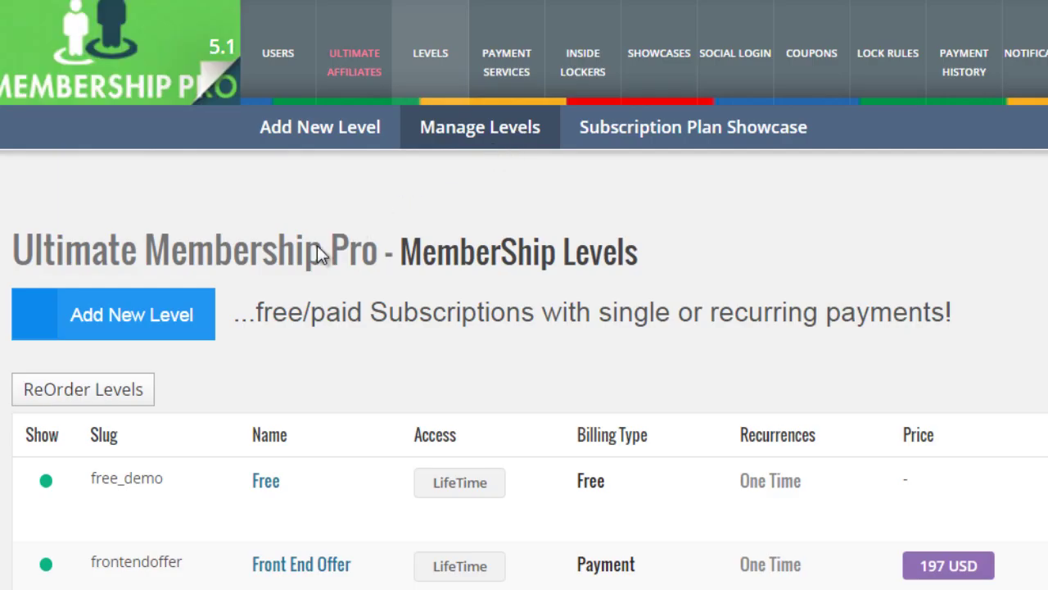
- Open the recurring_demo level and retype its label as Community Plan
{"action": "scroll", "coordinate": [319, 260], "scroll_direction": "down", "scroll_amount": 4}
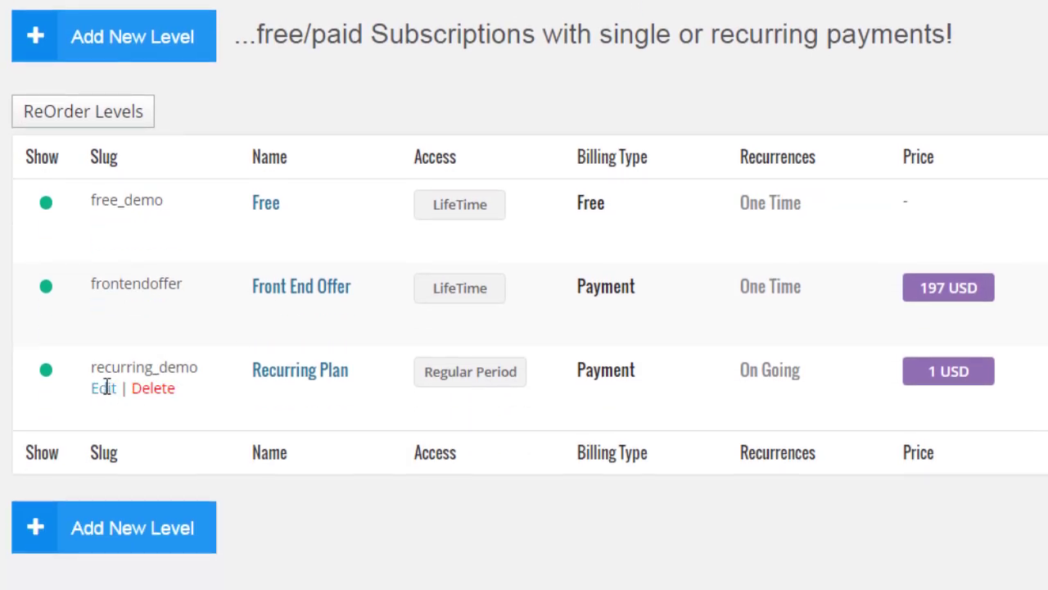
{"action": "left_click", "coordinate": [110, 394]}
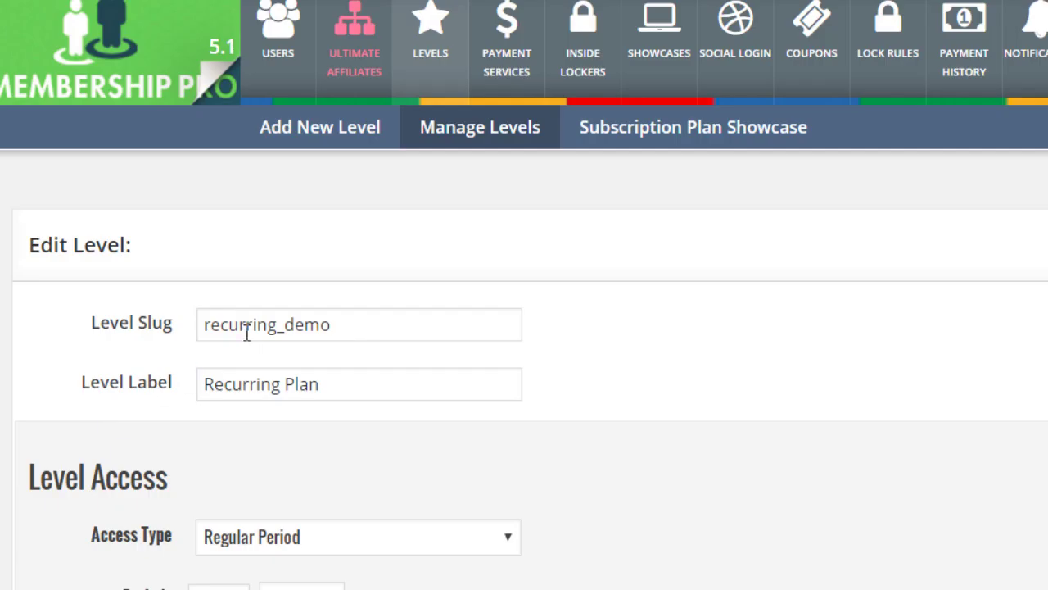
{"action": "scroll", "coordinate": [341, 328], "scroll_direction": "down", "scroll_amount": 1}
{"action": "left_click", "coordinate": [335, 349]}
{"action": "key", "text": "Home"}
{"action": "type", "text": "Community"}
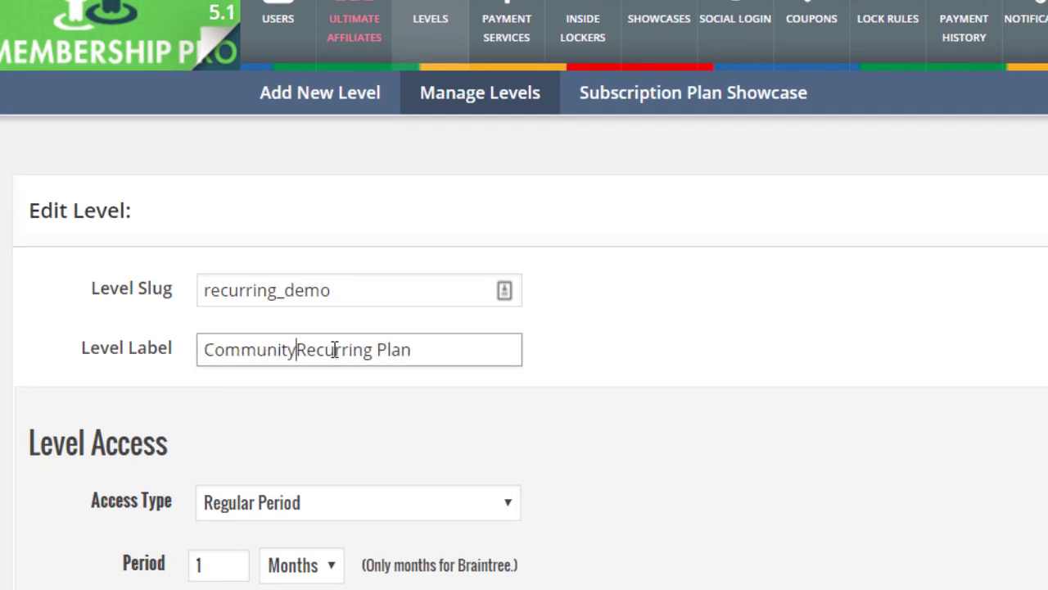
{"action": "key", "text": "shift+End"}
{"action": "type", "text": "Plan"}
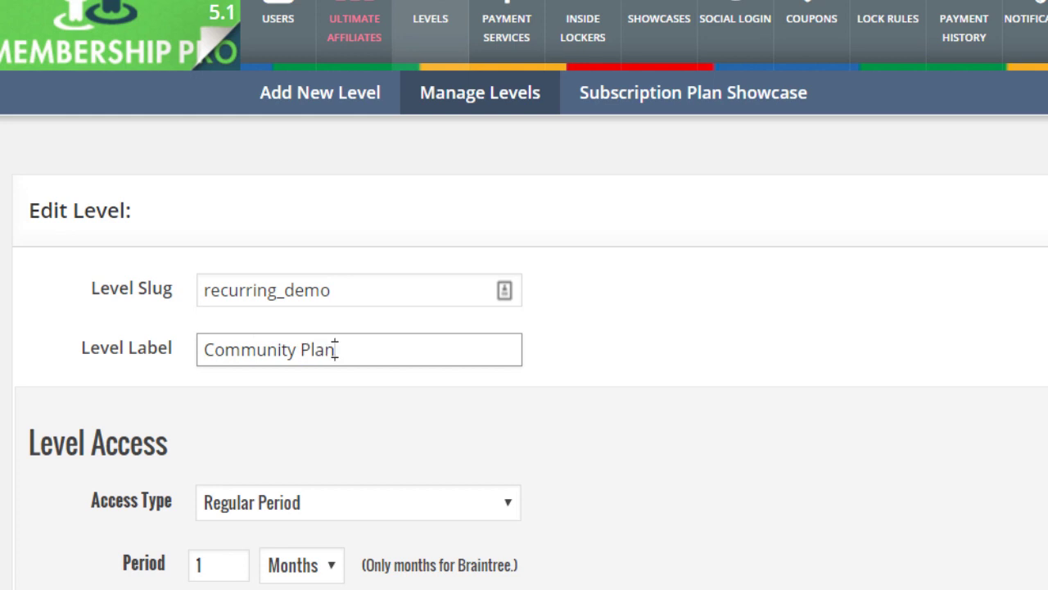
{"action": "scroll", "coordinate": [311, 360], "scroll_direction": "down", "scroll_amount": 3}
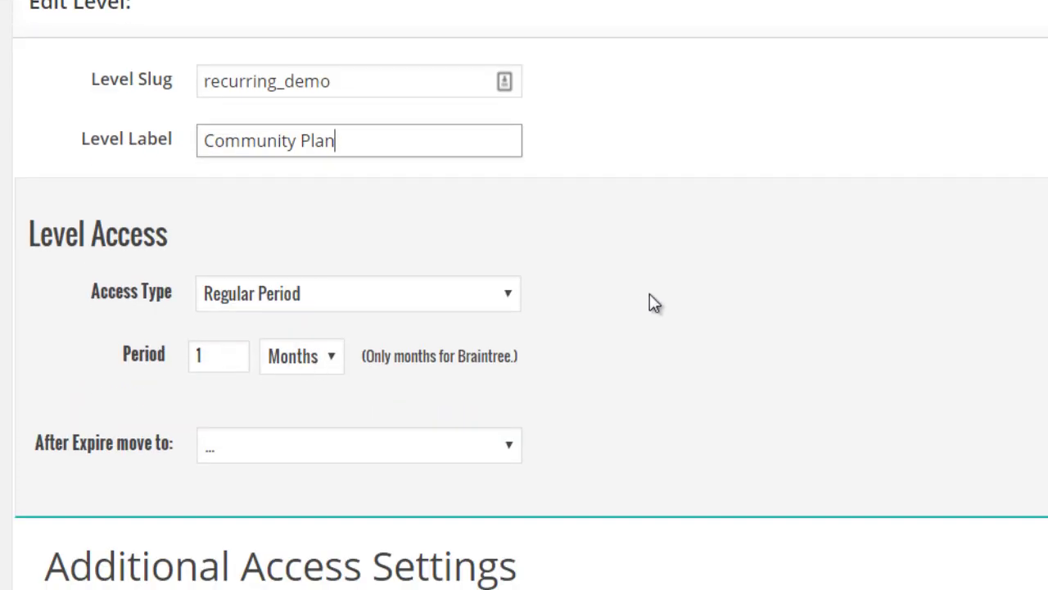
{"action": "scroll", "coordinate": [647, 296], "scroll_direction": "down", "scroll_amount": 2}
{"action": "scroll", "coordinate": [585, 259], "scroll_direction": "down", "scroll_amount": 6}
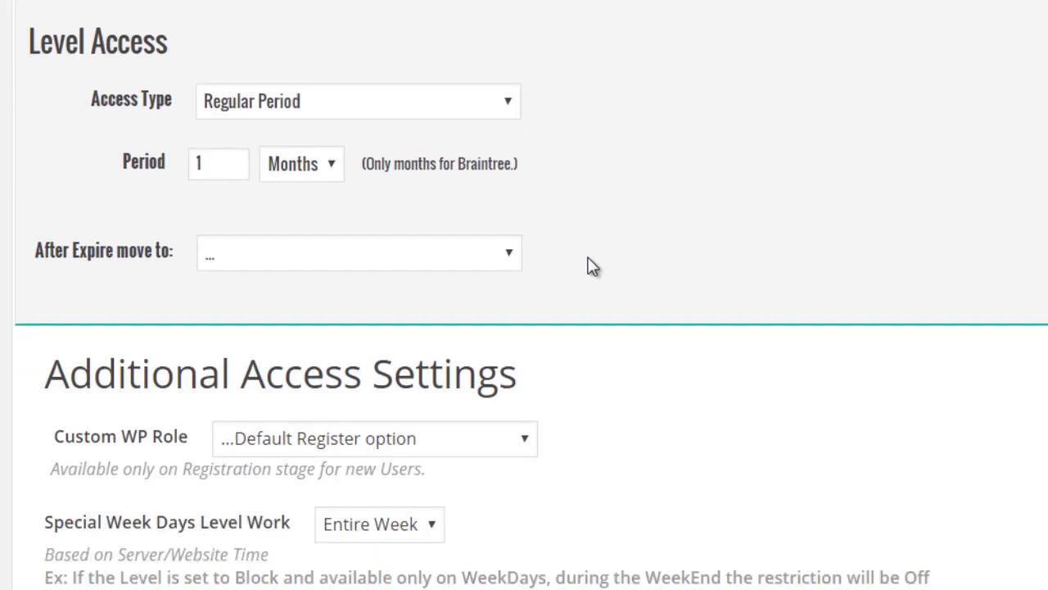
- Set the Community Plan price to 27 USD and Billing Recurrences to On Going
{"action": "scroll", "coordinate": [571, 274], "scroll_direction": "down", "scroll_amount": 1}
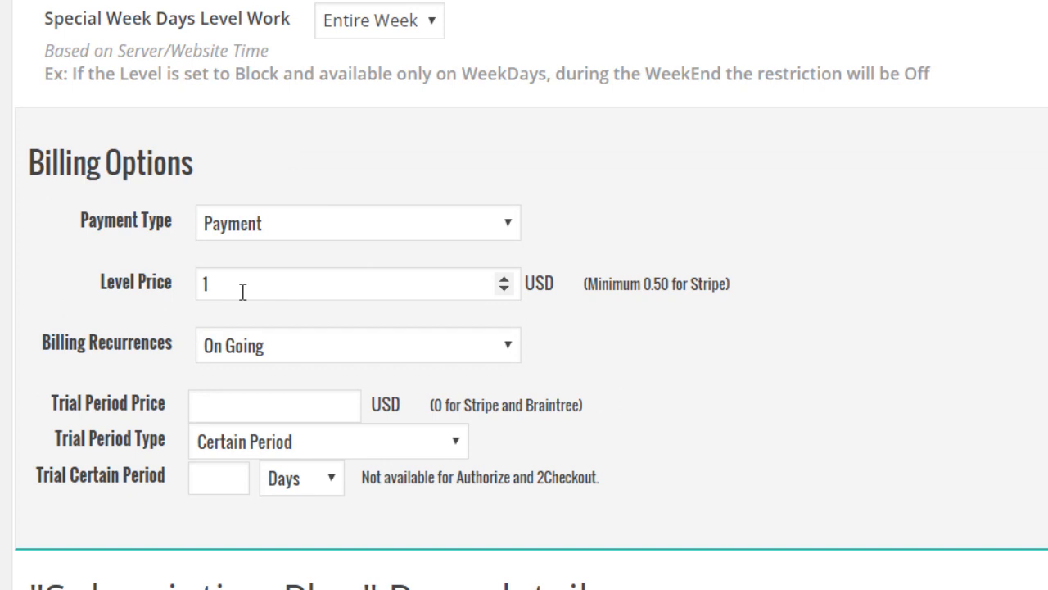
{"action": "left_click_drag", "start_coordinate": [233, 291], "coordinate": [176, 299]}
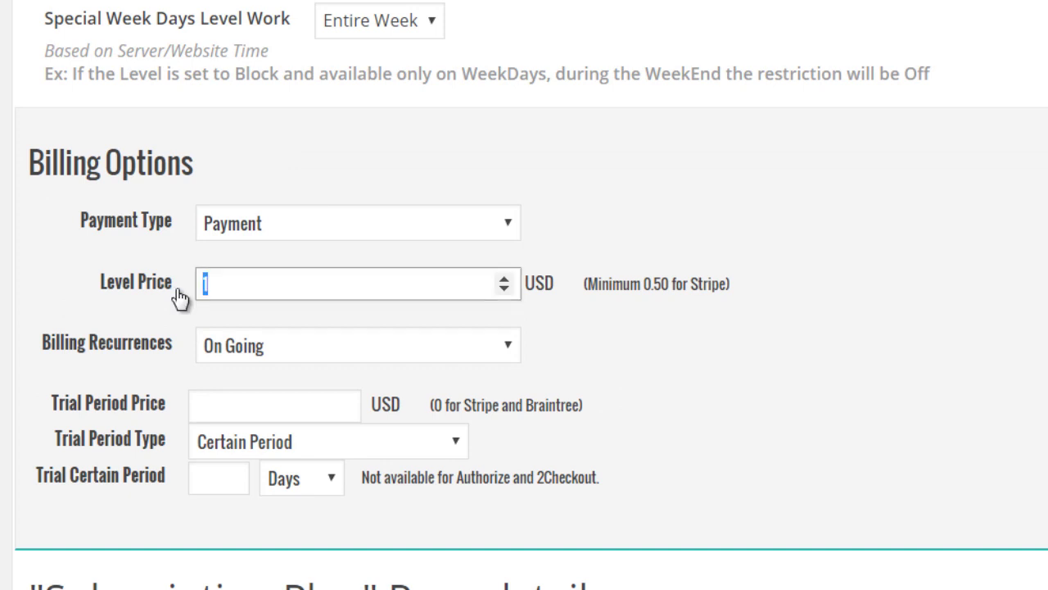
{"action": "type", "text": "27"}
{"action": "left_click", "coordinate": [835, 278]}
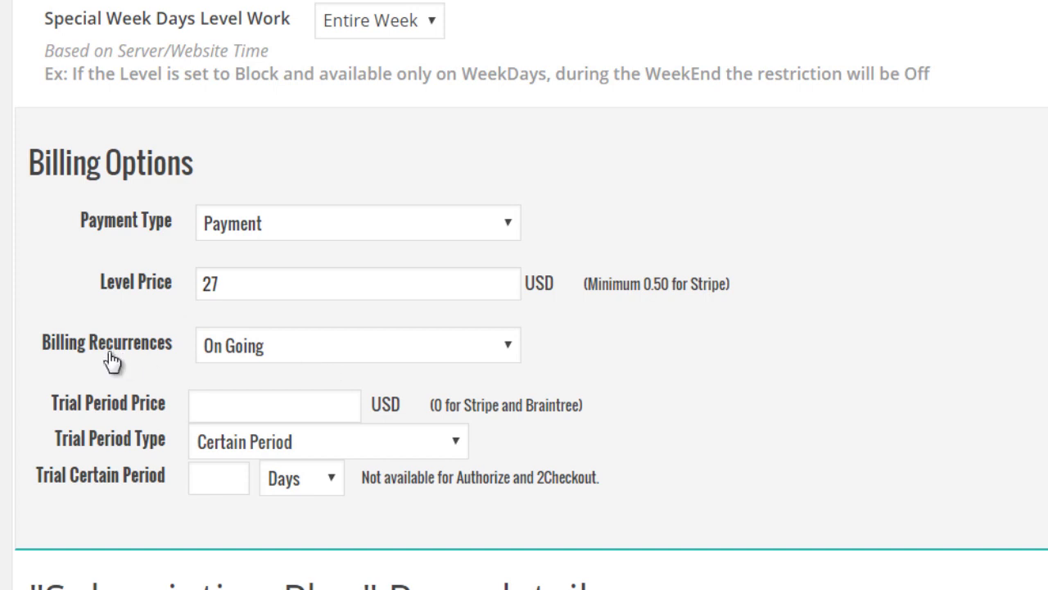
{"action": "left_click", "coordinate": [243, 346]}
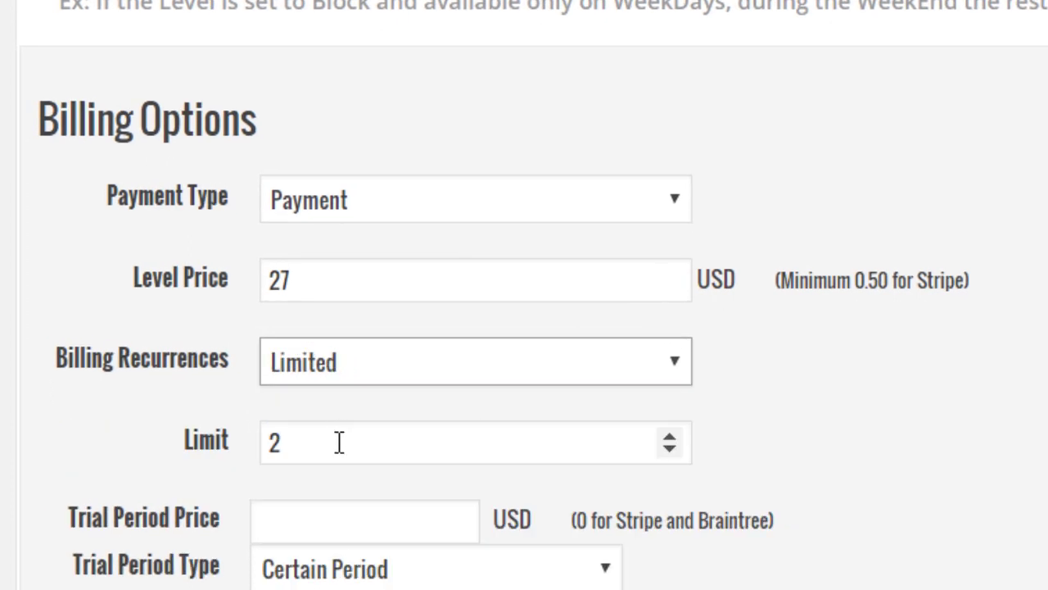
{"action": "left_click_drag", "start_coordinate": [305, 443], "coordinate": [270, 443]}
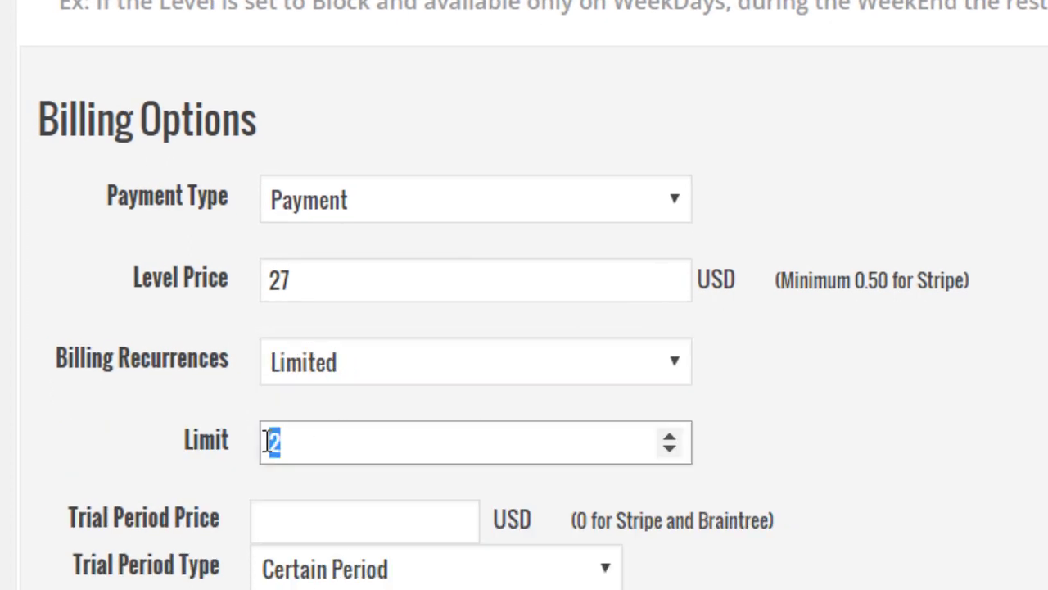
{"action": "type", "text": "7"}
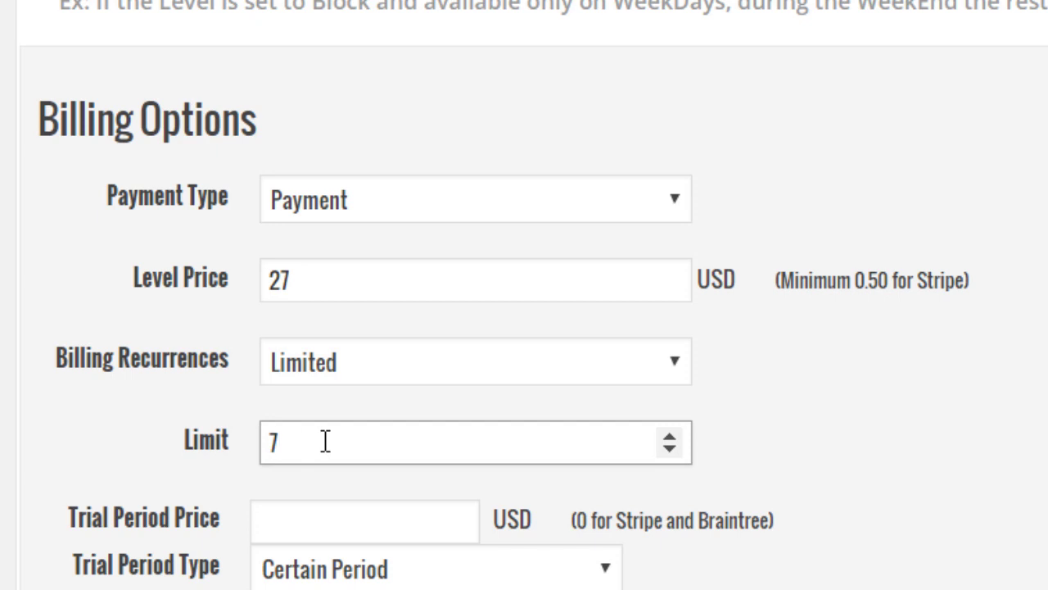
{"action": "left_click_drag", "start_coordinate": [323, 439], "coordinate": [221, 453]}
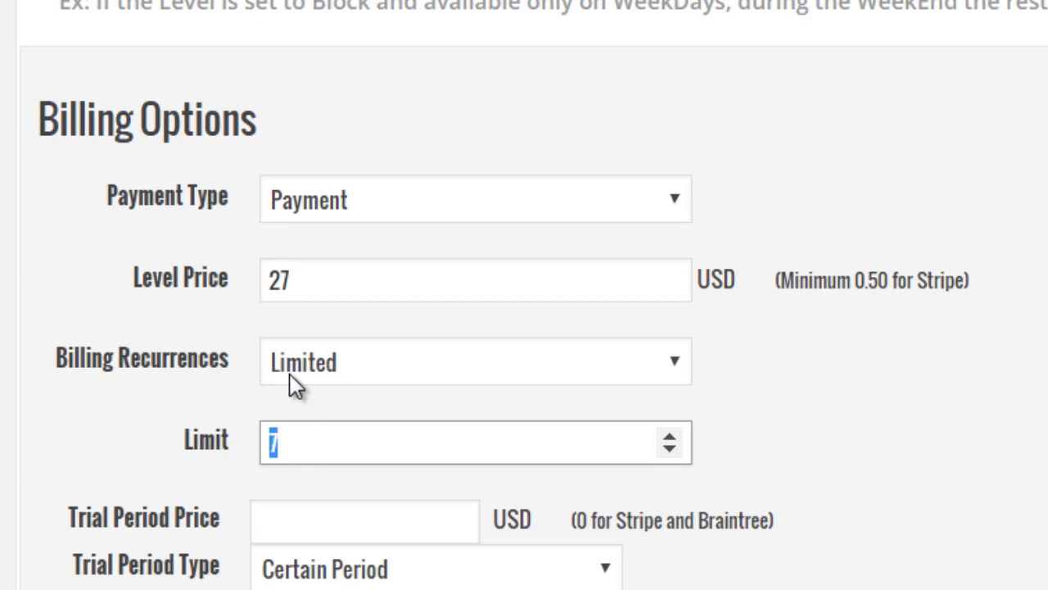
{"action": "left_click", "coordinate": [337, 375]}
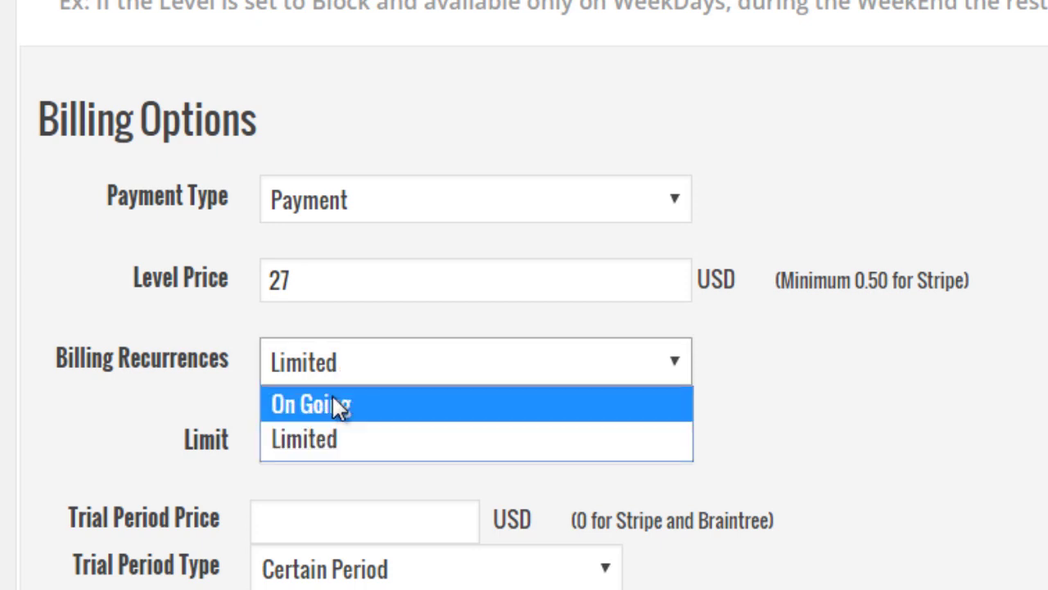
{"action": "left_click", "coordinate": [333, 396]}
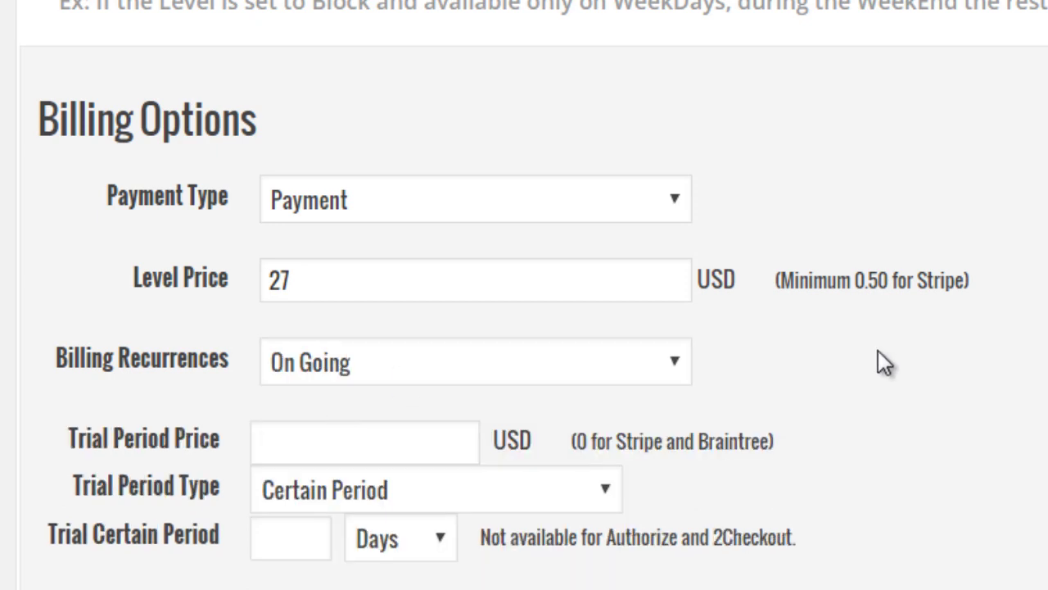
- Give the Certain Period trial a price of 0 and a length of 0
{"action": "scroll", "coordinate": [857, 383], "scroll_direction": "down", "scroll_amount": 1}
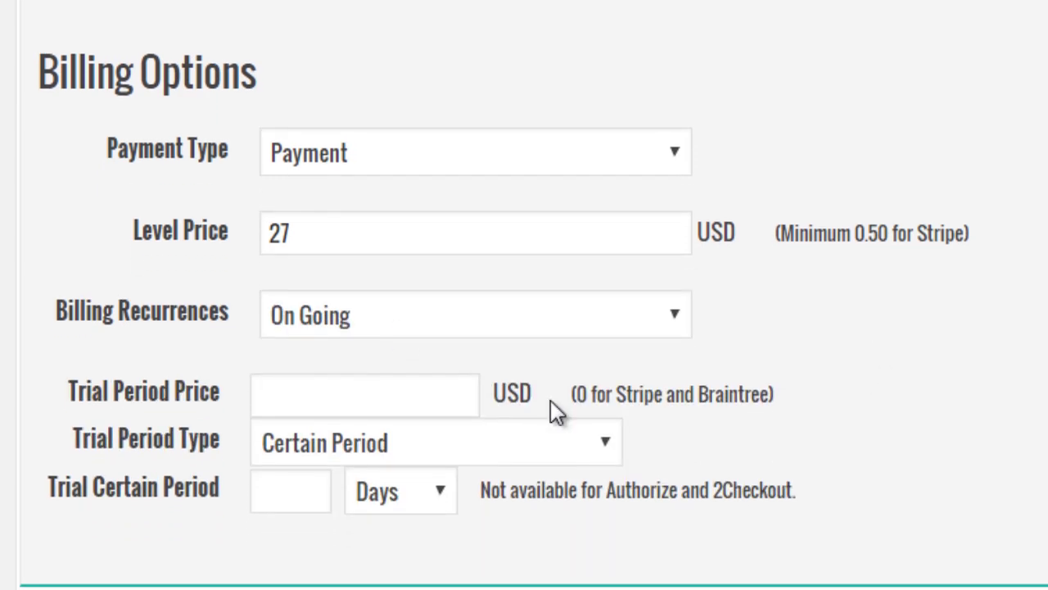
{"action": "left_click", "coordinate": [357, 403]}
{"action": "type", "text": "1"}
{"action": "left_click", "coordinate": [344, 445]}
{"action": "left_click", "coordinate": [344, 446]}
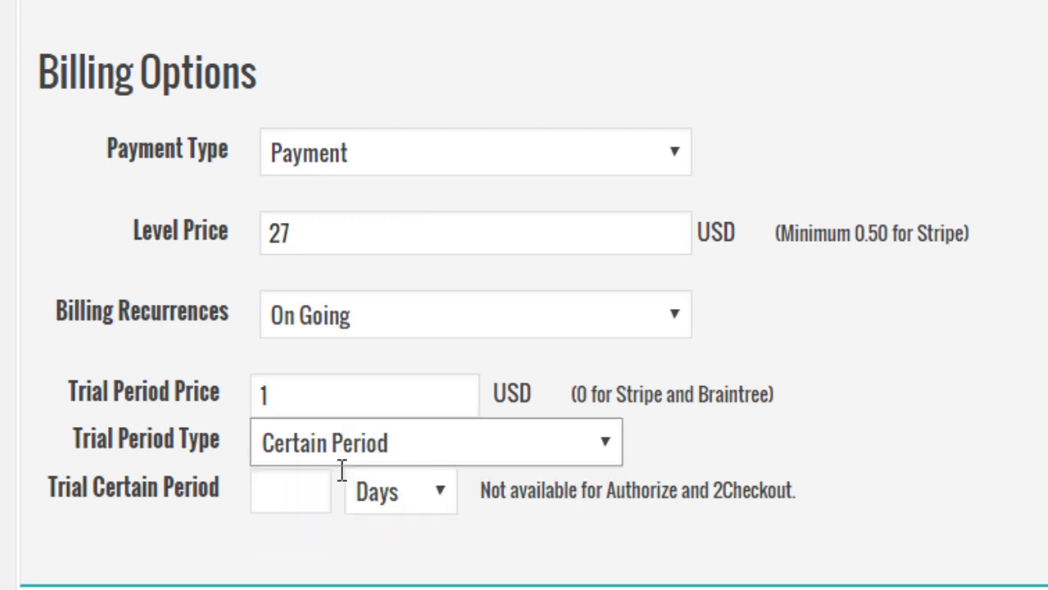
{"action": "left_click", "coordinate": [293, 492]}
{"action": "type", "text": "7"}
{"action": "left_click", "coordinate": [274, 382]}
{"action": "left_click_drag", "start_coordinate": [279, 390], "coordinate": [234, 412]}
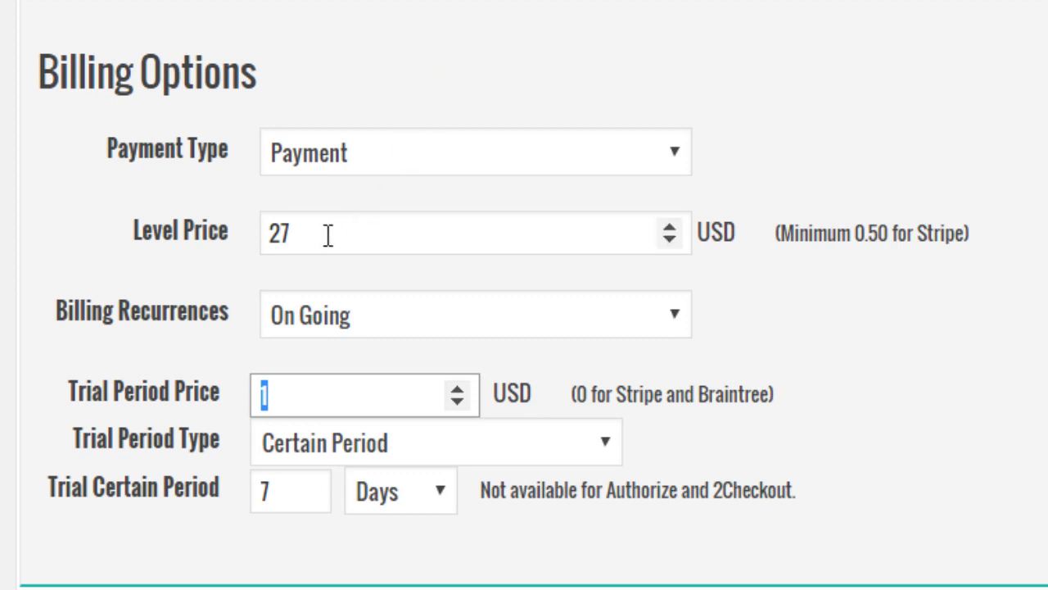
{"action": "key", "text": "BackSpace"}
{"action": "type", "text": "0"}
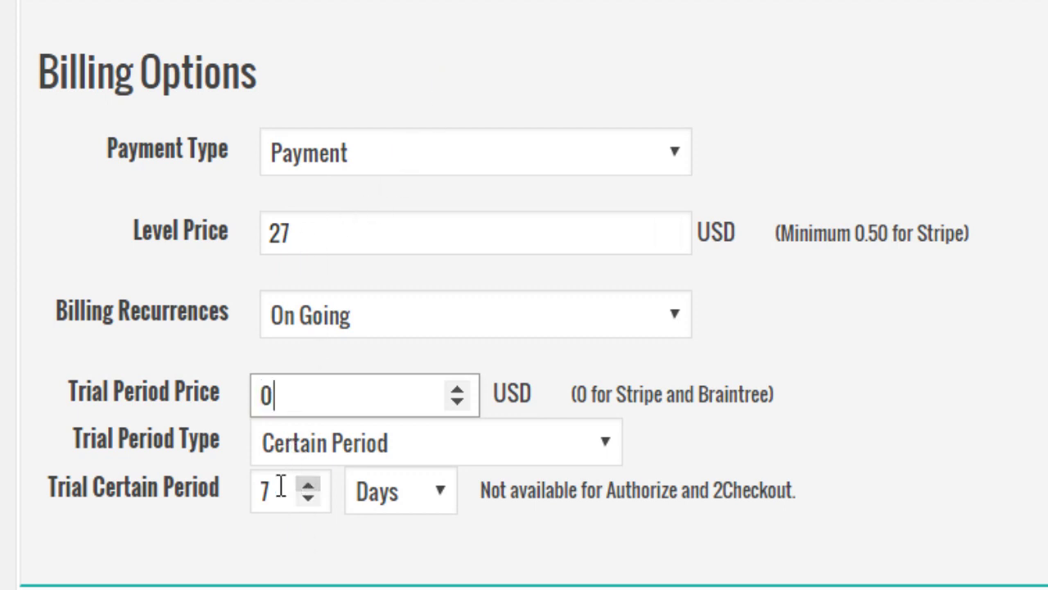
{"action": "double_click", "coordinate": [279, 490]}
{"action": "type", "text": "0"}
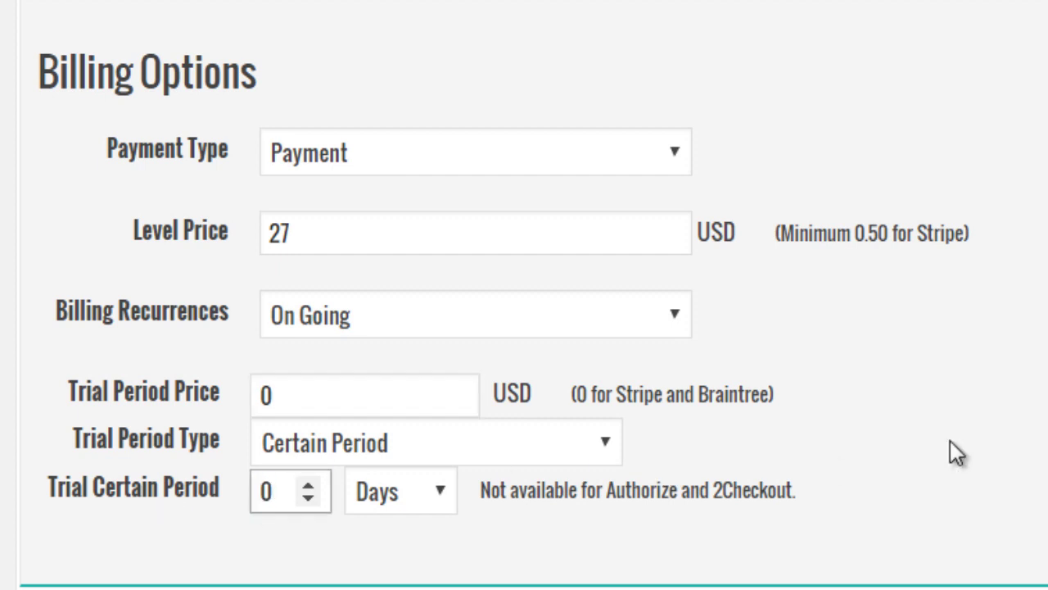
- Change the Price Text to 'only $27'
{"action": "scroll", "coordinate": [950, 442], "scroll_direction": "down", "scroll_amount": 6}
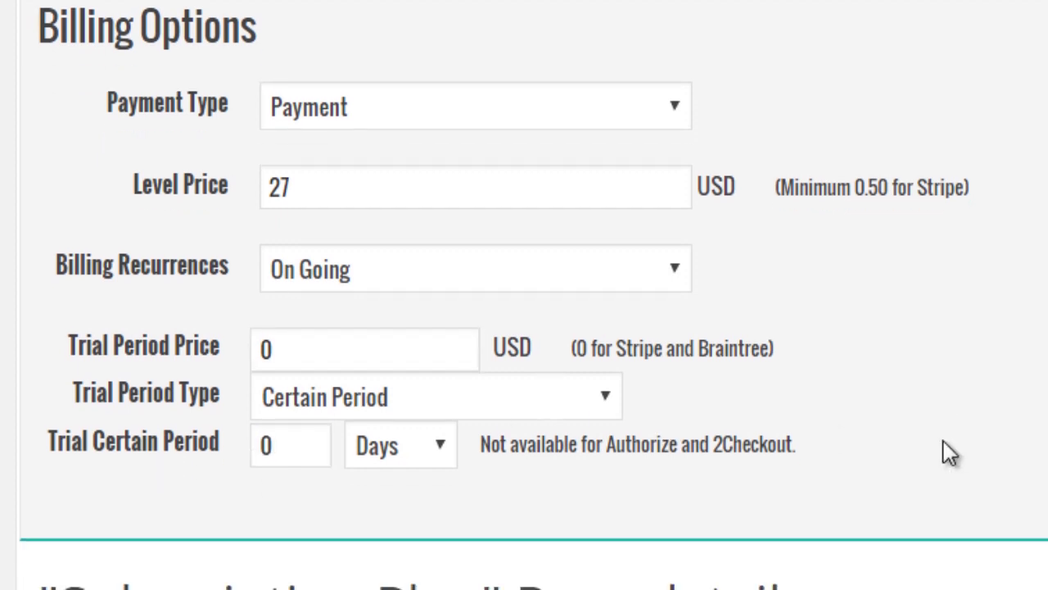
{"action": "scroll", "coordinate": [763, 583], "scroll_direction": "down", "scroll_amount": 4}
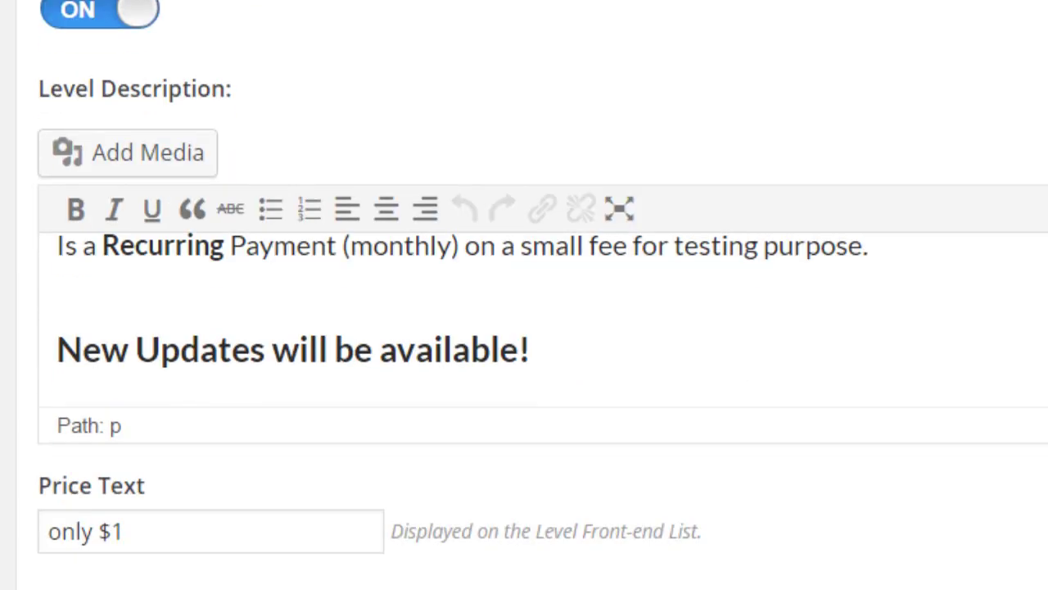
{"action": "scroll", "coordinate": [763, 491], "scroll_direction": "up", "scroll_amount": 2}
{"action": "scroll", "coordinate": [253, 485], "scroll_direction": "down", "scroll_amount": 1}
{"action": "left_click", "coordinate": [145, 576]}
{"action": "key", "text": "BackSpace"}
{"action": "type", "text": "27"}
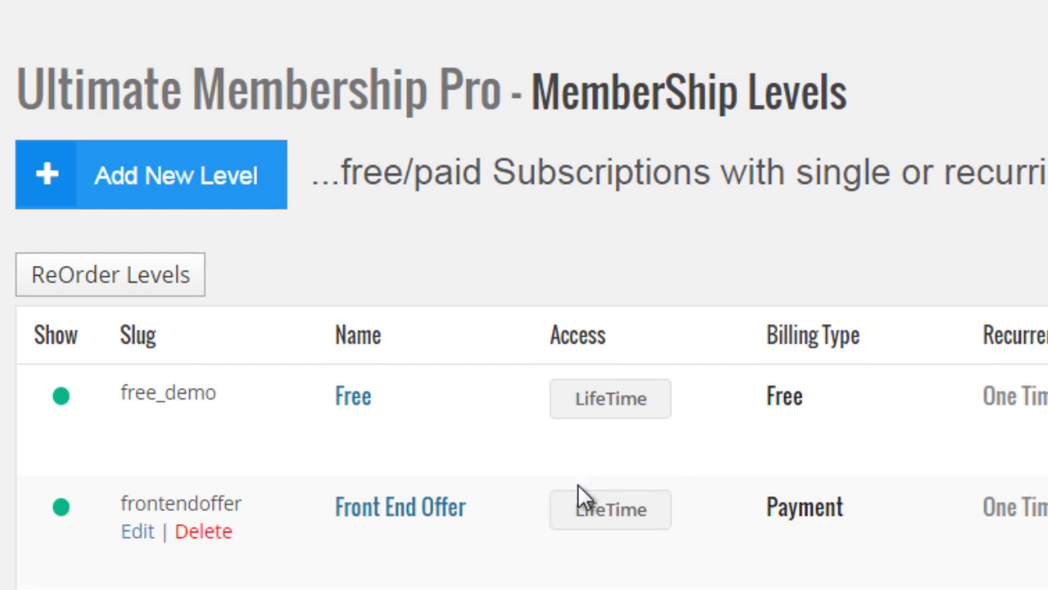
{"action": "scroll", "coordinate": [578, 485], "scroll_direction": "down", "scroll_amount": 2}
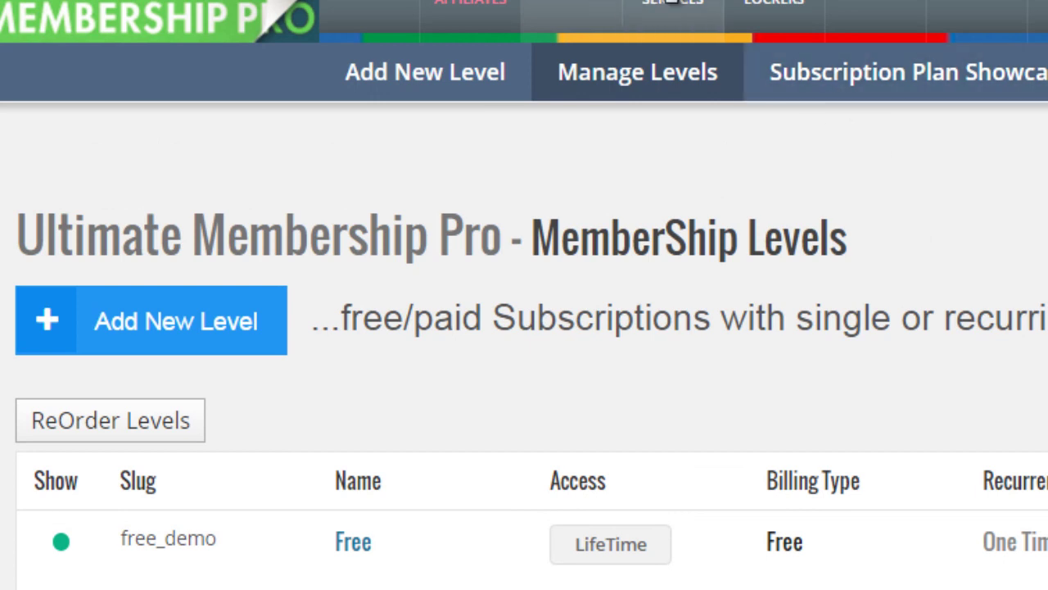
- On the Subscription Plan showcase, preview the (#1) Block Box and (#2) Business templates
{"action": "left_click", "coordinate": [835, 76]}
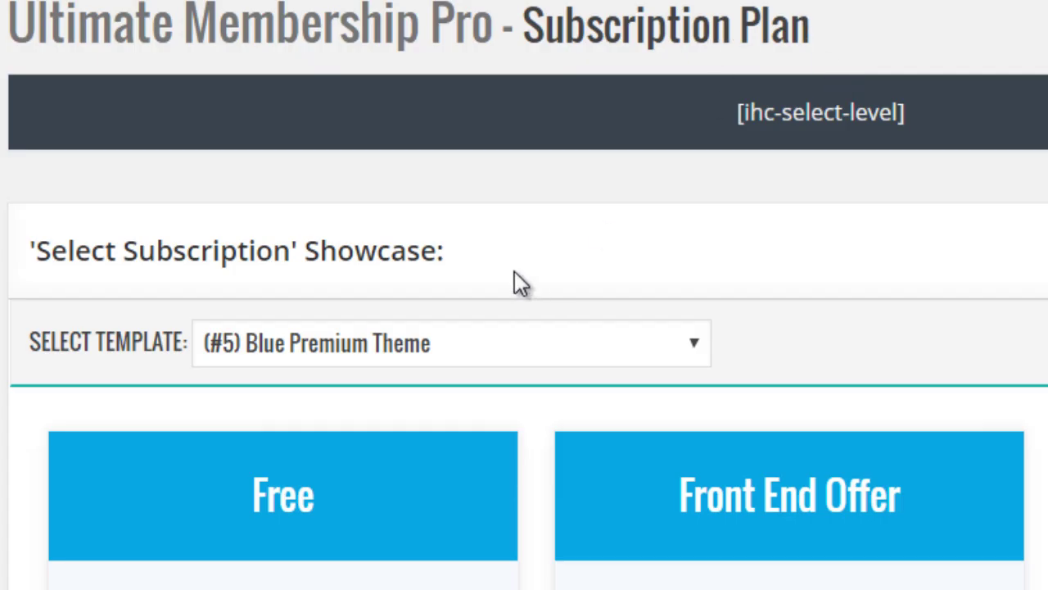
{"action": "scroll", "coordinate": [497, 271], "scroll_direction": "down", "scroll_amount": 3}
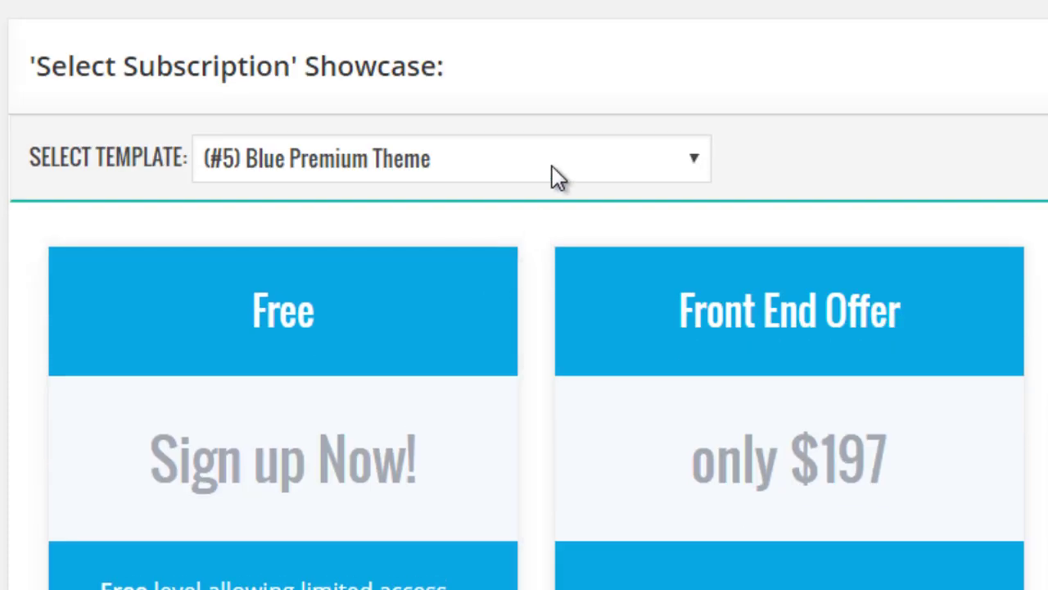
{"action": "scroll", "coordinate": [532, 204], "scroll_direction": "down", "scroll_amount": 1}
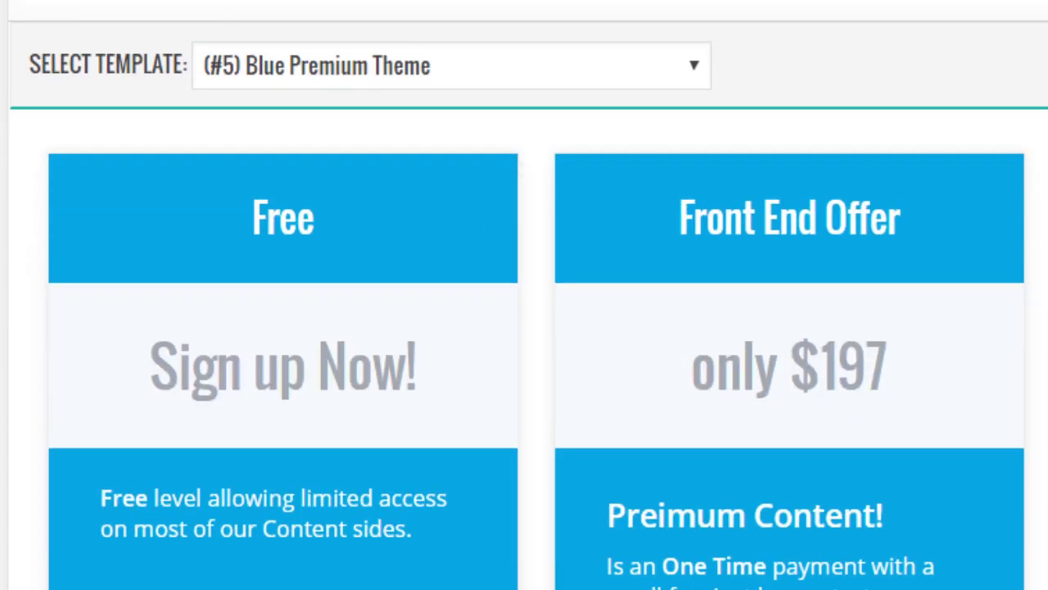
{"action": "scroll", "coordinate": [537, 295], "scroll_direction": "down", "scroll_amount": 3}
{"action": "scroll", "coordinate": [537, 294], "scroll_direction": "up", "scroll_amount": 3}
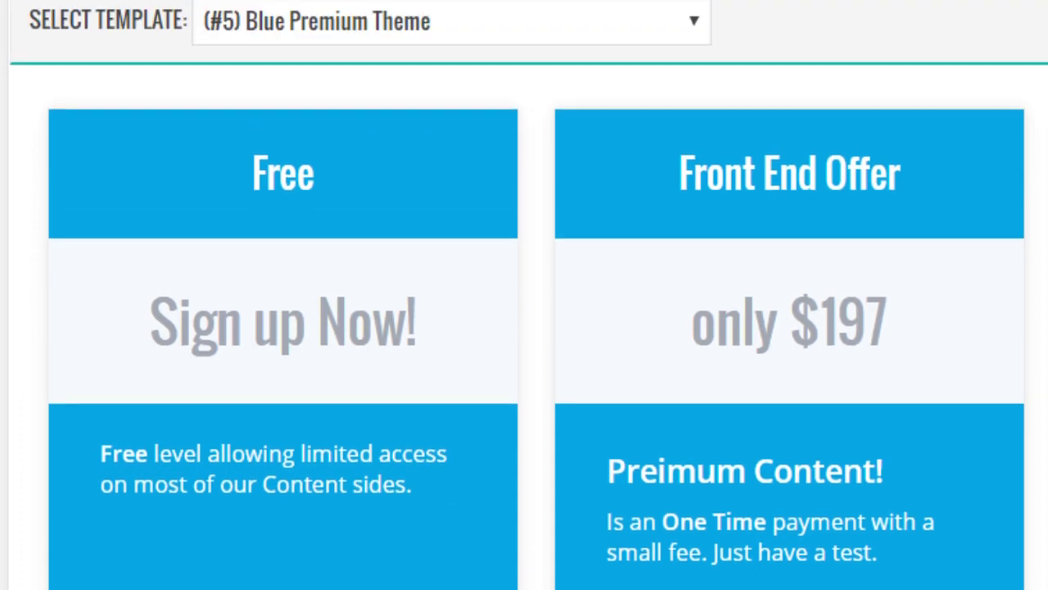
{"action": "left_click", "coordinate": [509, 24]}
{"action": "left_click", "coordinate": [473, 63]}
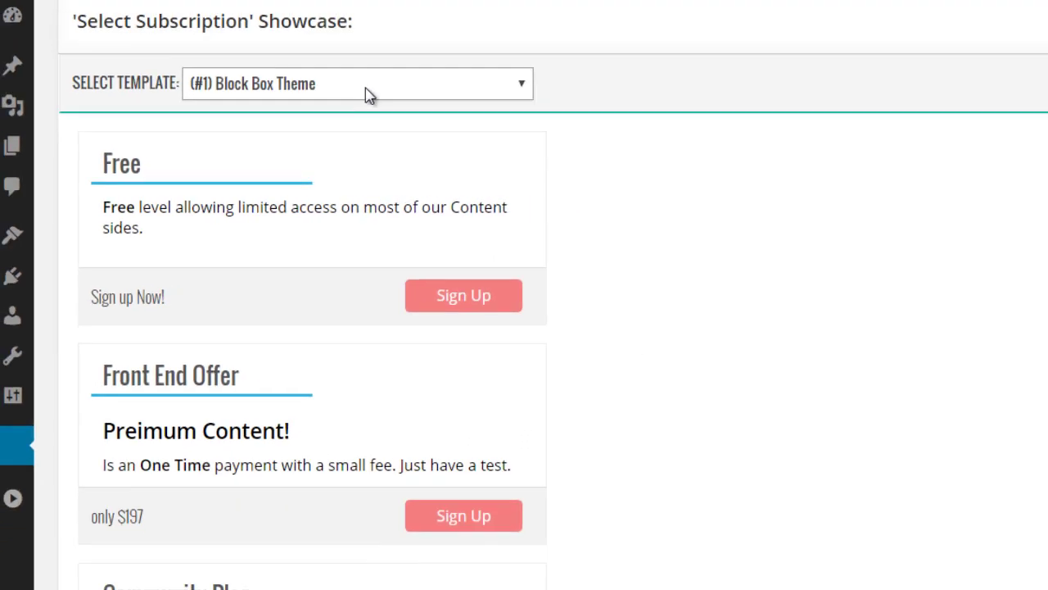
{"action": "left_click", "coordinate": [368, 95]}
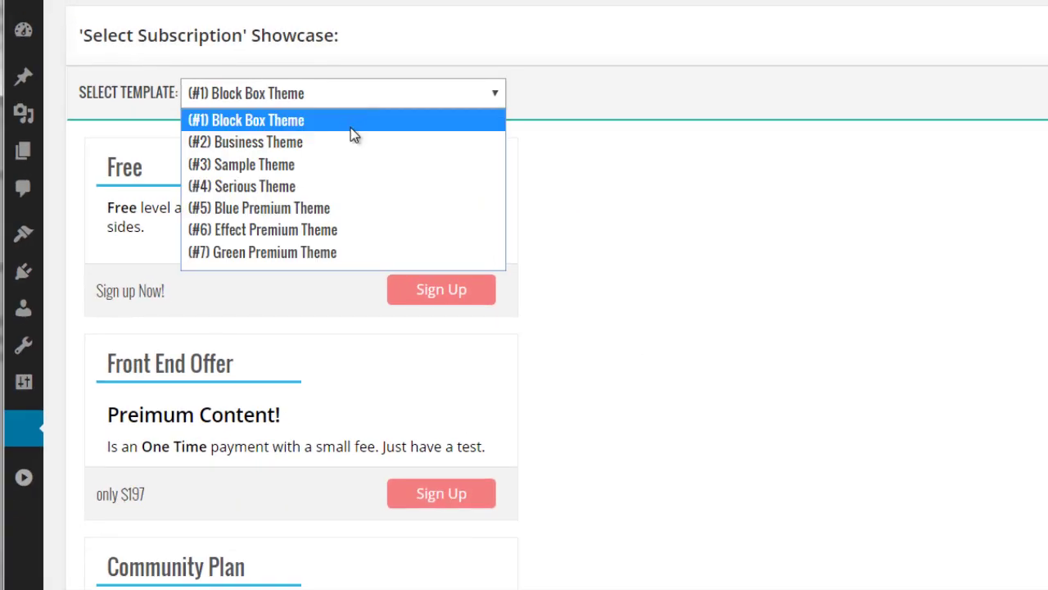
{"action": "left_click", "coordinate": [351, 141]}
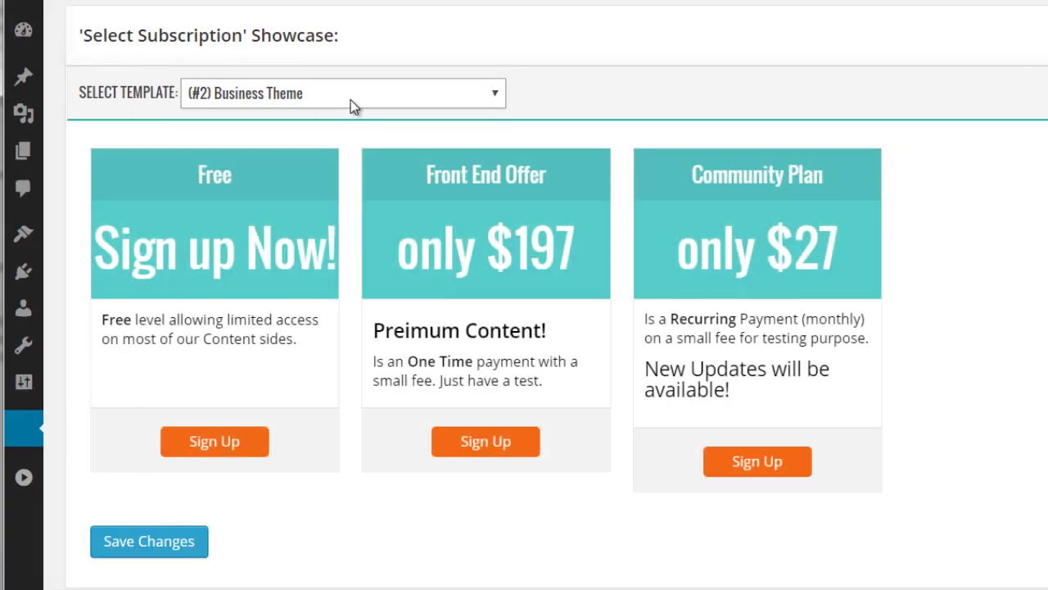
- Preview the (#3) Sample and (#4) Serious templates, then choose (#7) Green Premium Theme
{"action": "left_click", "coordinate": [352, 105]}
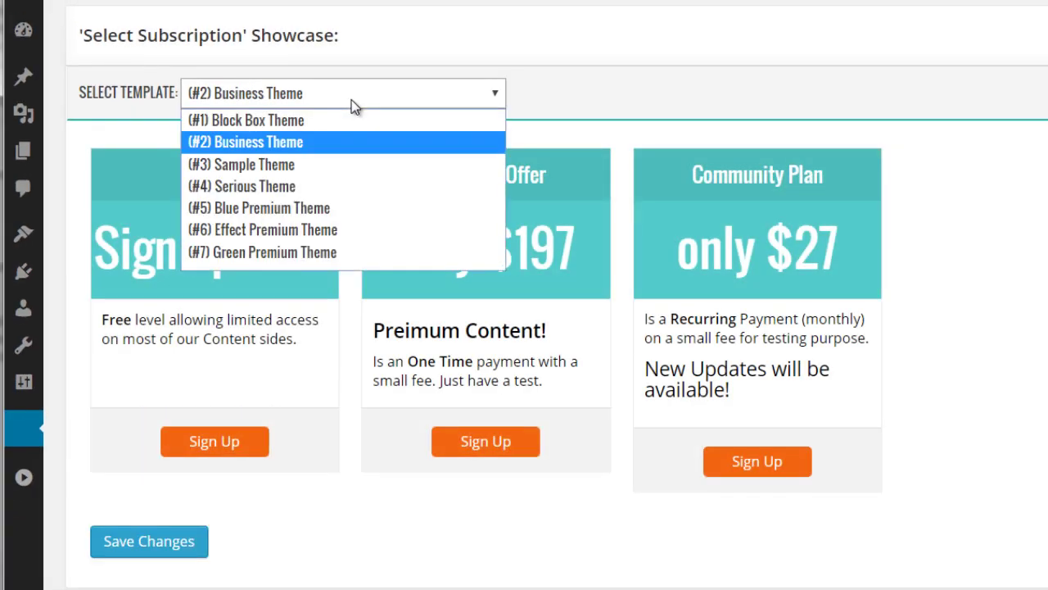
{"action": "left_click", "coordinate": [347, 168]}
{"action": "left_click", "coordinate": [355, 100]}
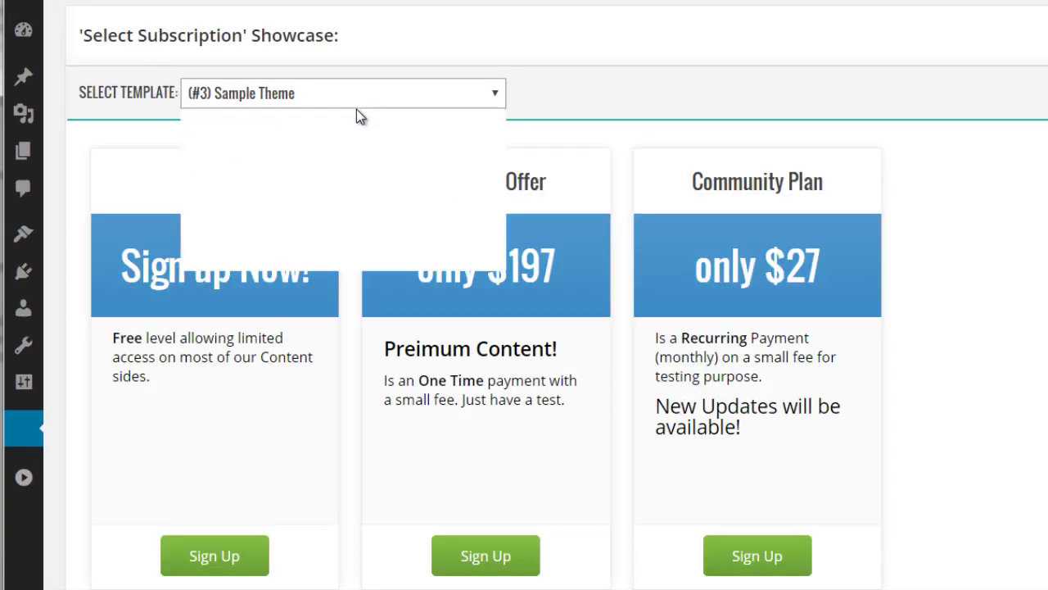
{"action": "left_click", "coordinate": [346, 192]}
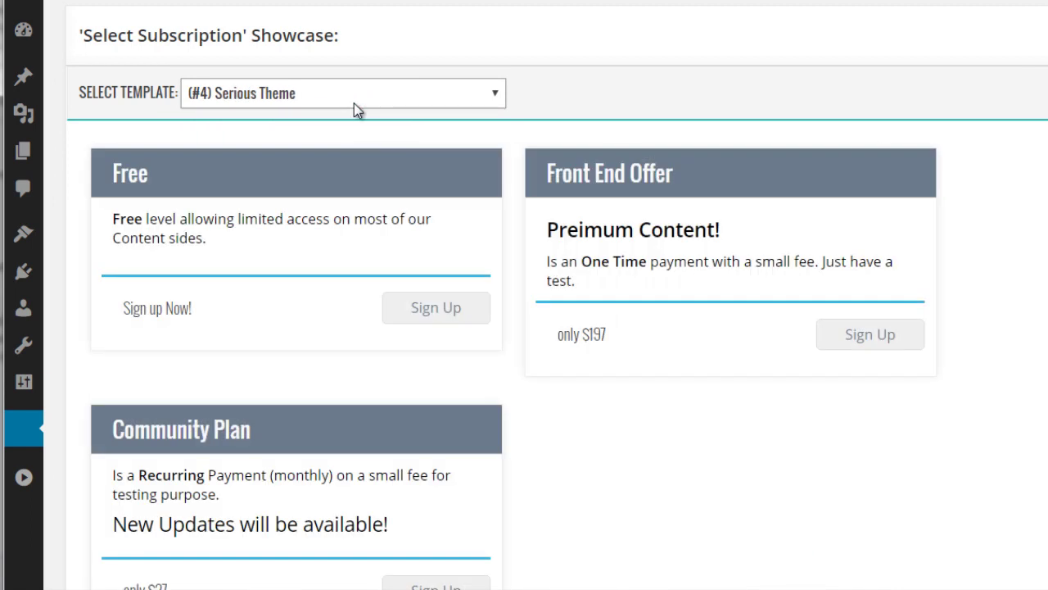
{"action": "left_click", "coordinate": [352, 98]}
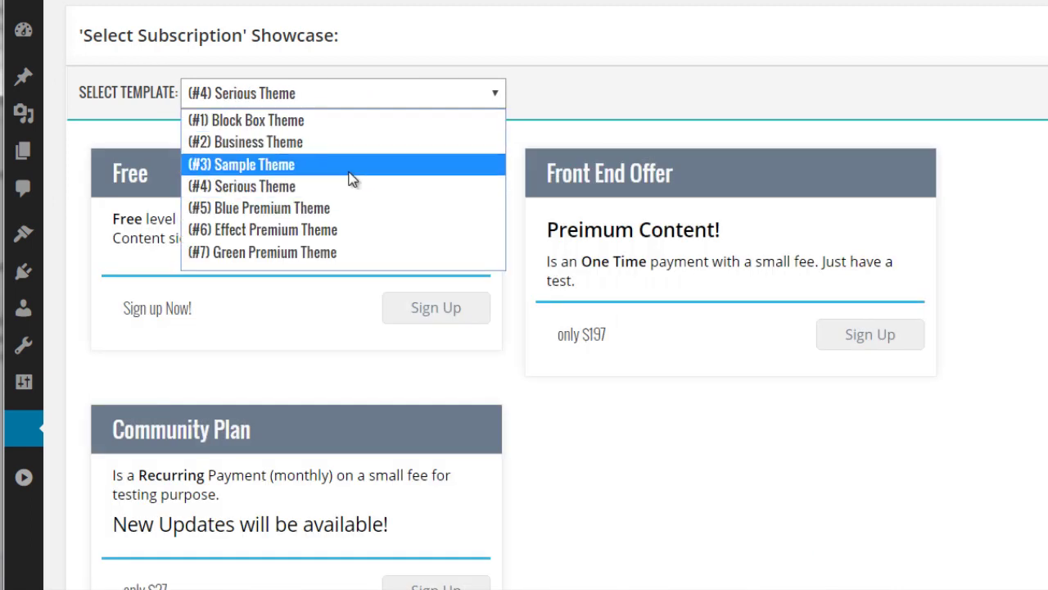
{"action": "left_click", "coordinate": [328, 253]}
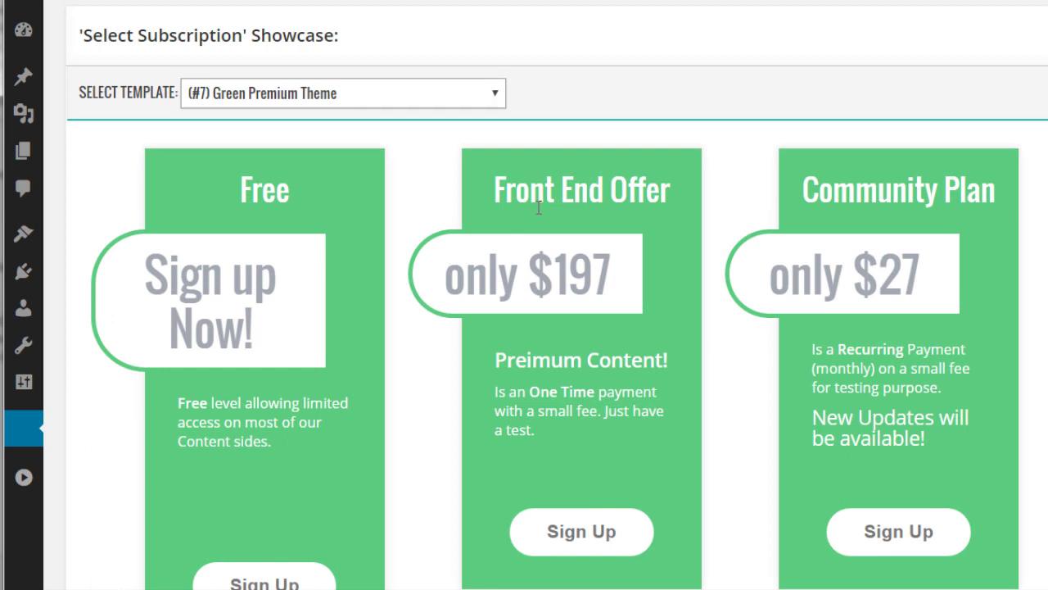
{"action": "scroll", "coordinate": [410, 315], "scroll_direction": "down", "scroll_amount": 3}
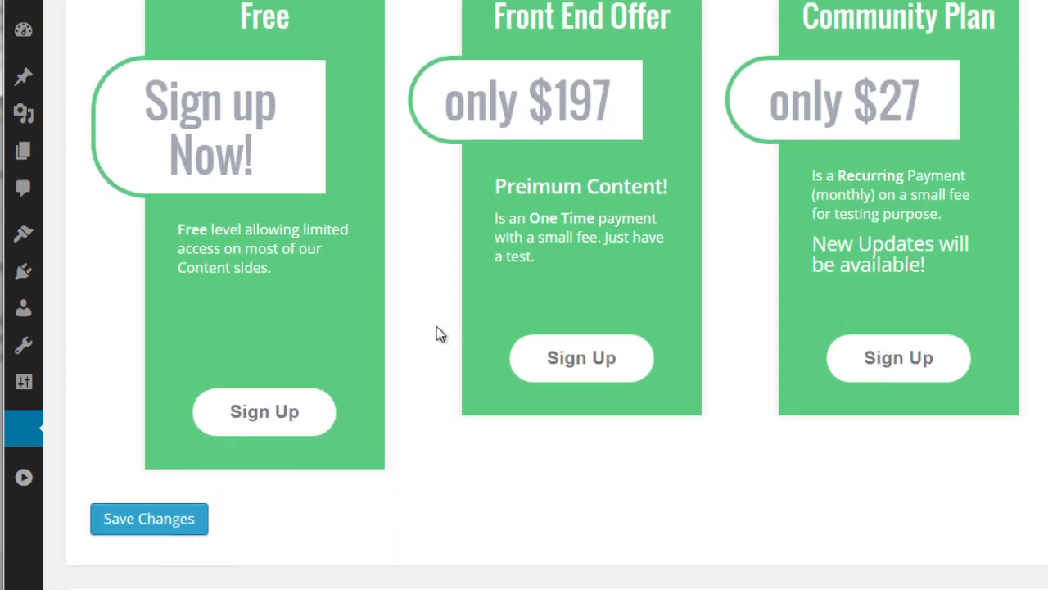
{"action": "scroll", "coordinate": [443, 334], "scroll_direction": "up", "scroll_amount": 1}
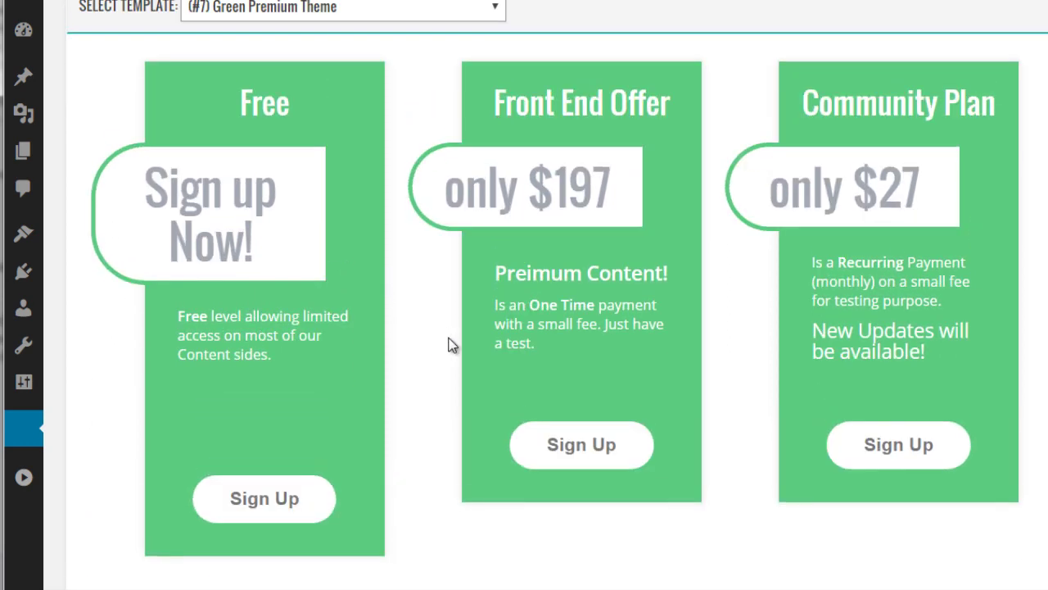
{"action": "scroll", "coordinate": [443, 341], "scroll_direction": "up", "scroll_amount": 1}
{"action": "scroll", "coordinate": [440, 344], "scroll_direction": "up", "scroll_amount": 2}
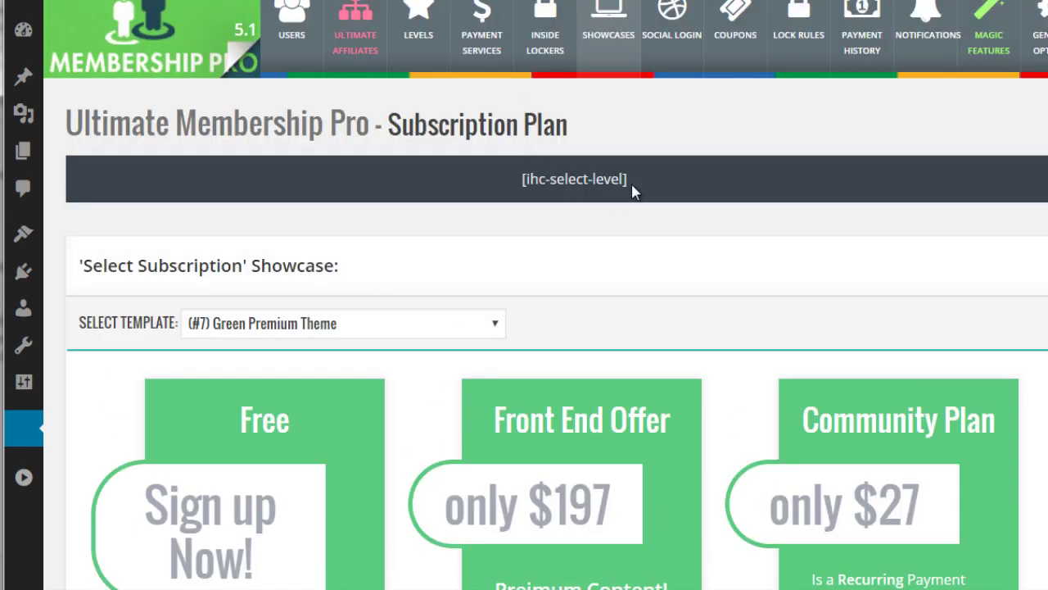
- Select the [ihc-select-level] shortcode text and scroll around the showcase page
{"action": "left_click_drag", "start_coordinate": [631, 187], "coordinate": [524, 191]}
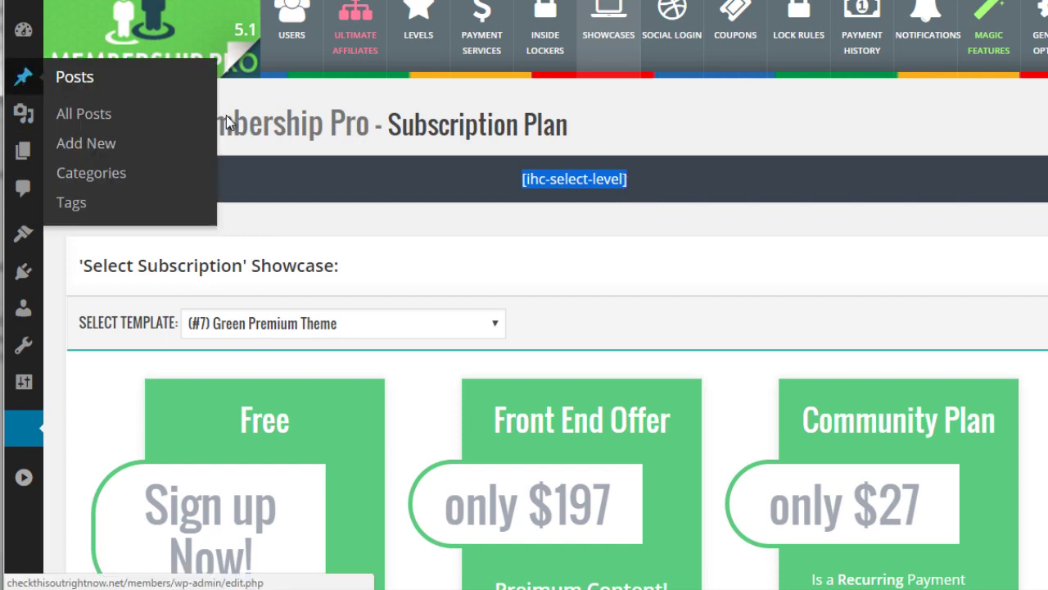
{"action": "scroll", "coordinate": [537, 217], "scroll_direction": "down", "scroll_amount": 2}
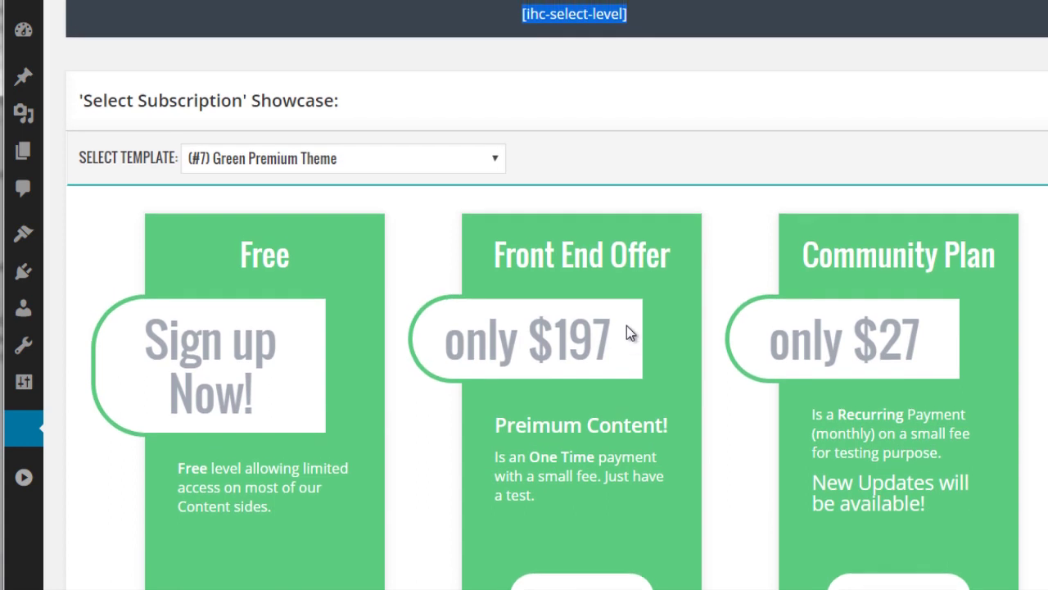
{"action": "scroll", "coordinate": [627, 332], "scroll_direction": "up", "scroll_amount": 1}
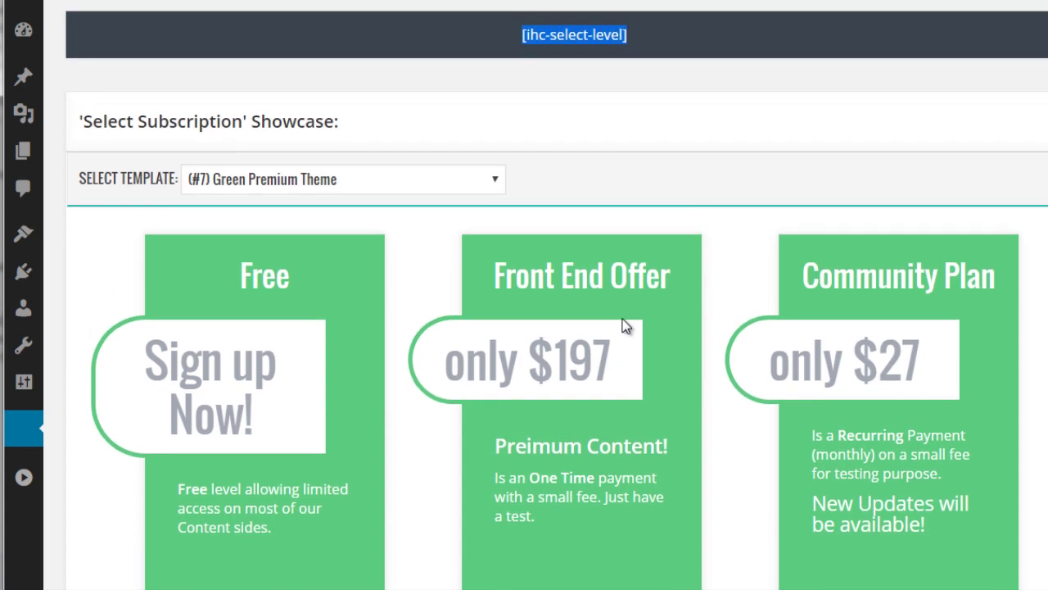
{"action": "scroll", "coordinate": [622, 326], "scroll_direction": "up", "scroll_amount": 1}
{"action": "scroll", "coordinate": [659, 344], "scroll_direction": "down", "scroll_amount": 1}
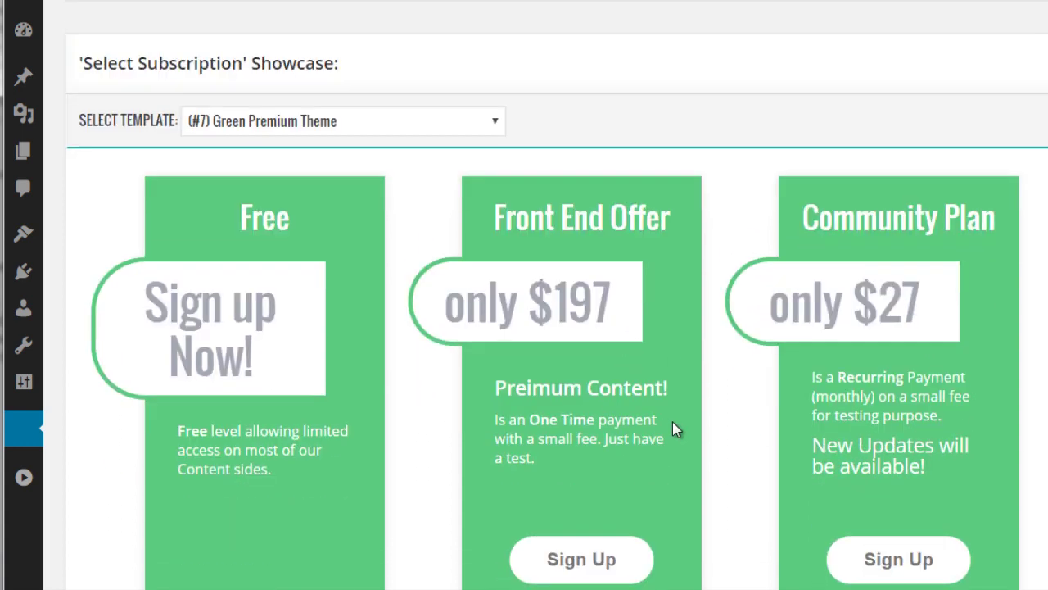
{"action": "scroll", "coordinate": [796, 427], "scroll_direction": "up", "scroll_amount": 2}
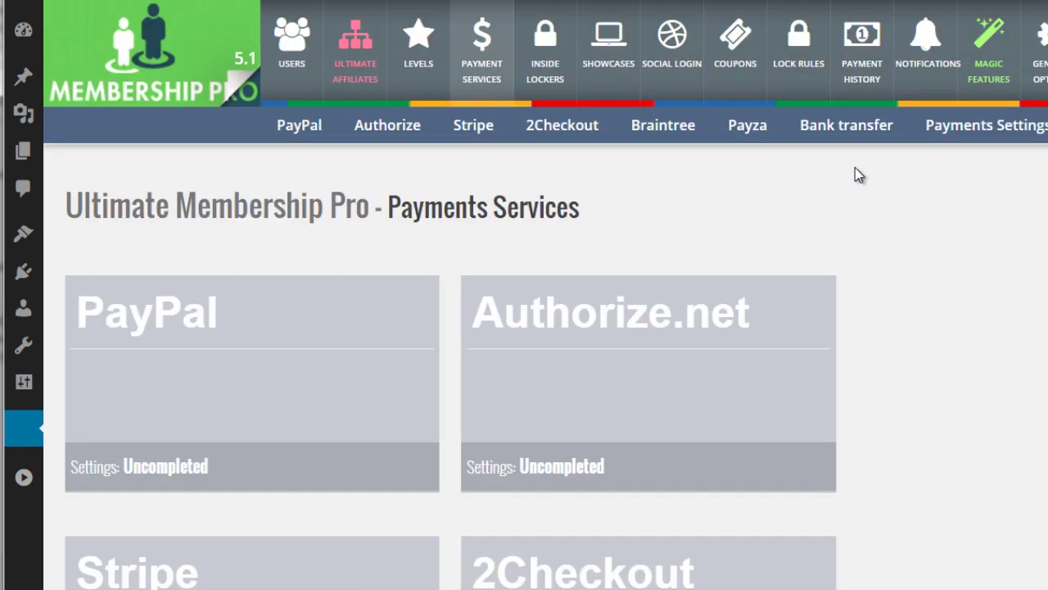
{"action": "scroll", "coordinate": [854, 226], "scroll_direction": "down", "scroll_amount": 1}
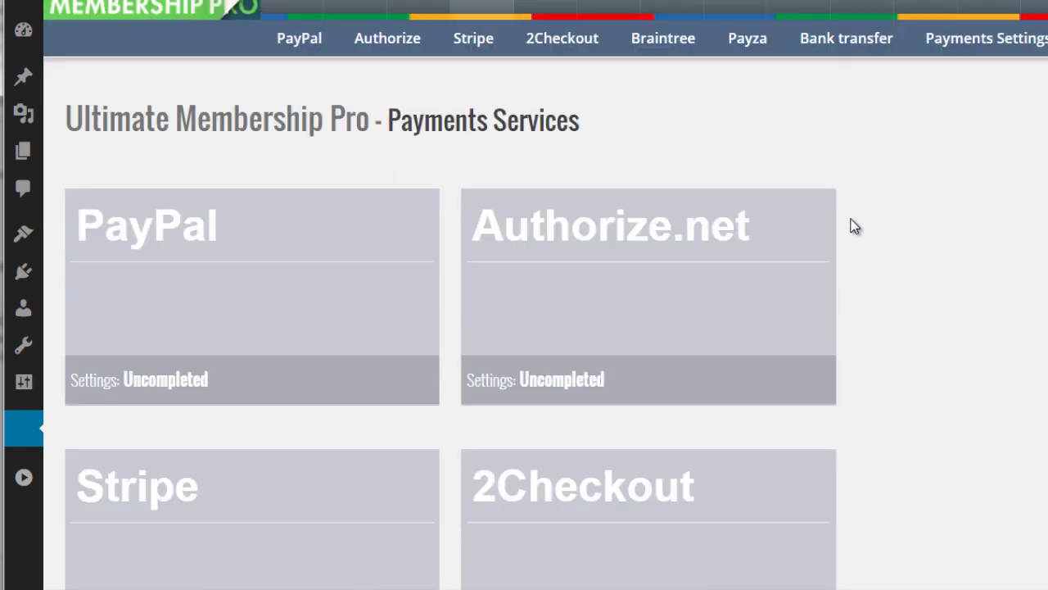
{"action": "scroll", "coordinate": [737, 237], "scroll_direction": "down", "scroll_amount": 1}
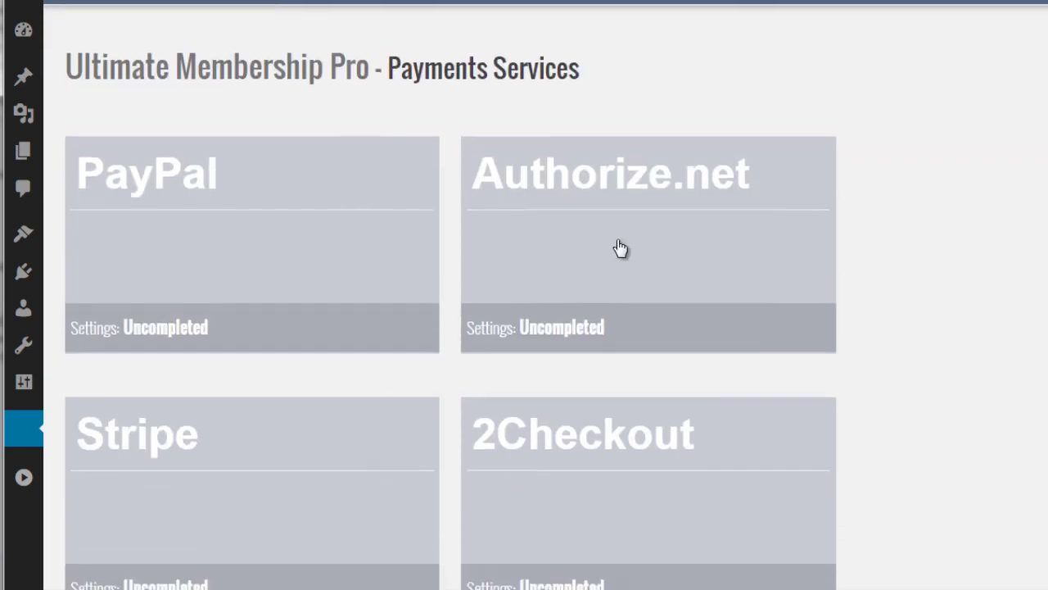
{"action": "scroll", "coordinate": [368, 294], "scroll_direction": "down", "scroll_amount": 2}
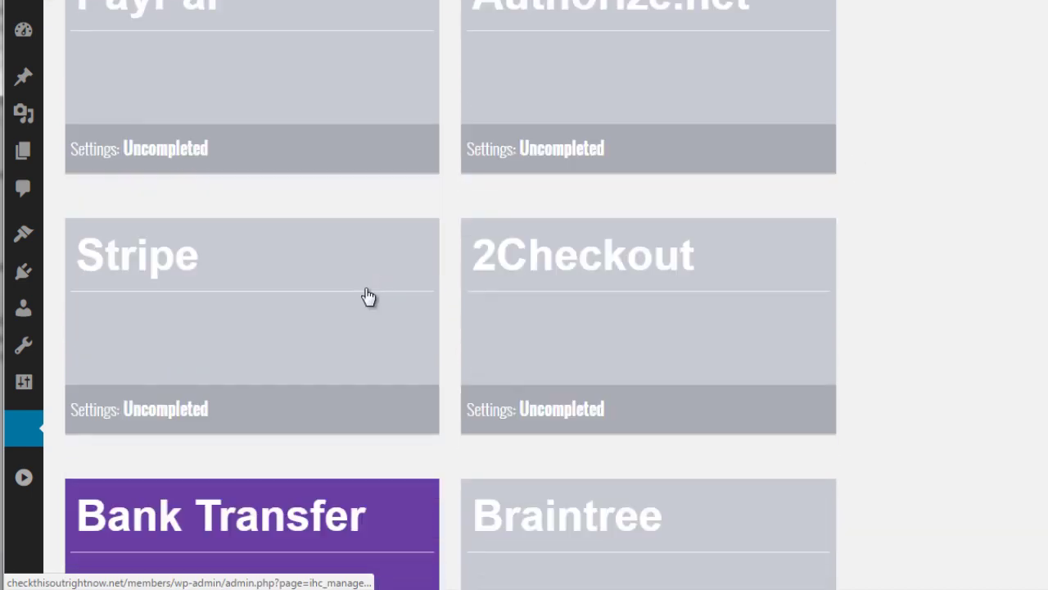
{"action": "scroll", "coordinate": [368, 296], "scroll_direction": "down", "scroll_amount": 2}
{"action": "scroll", "coordinate": [562, 342], "scroll_direction": "up", "scroll_amount": 3}
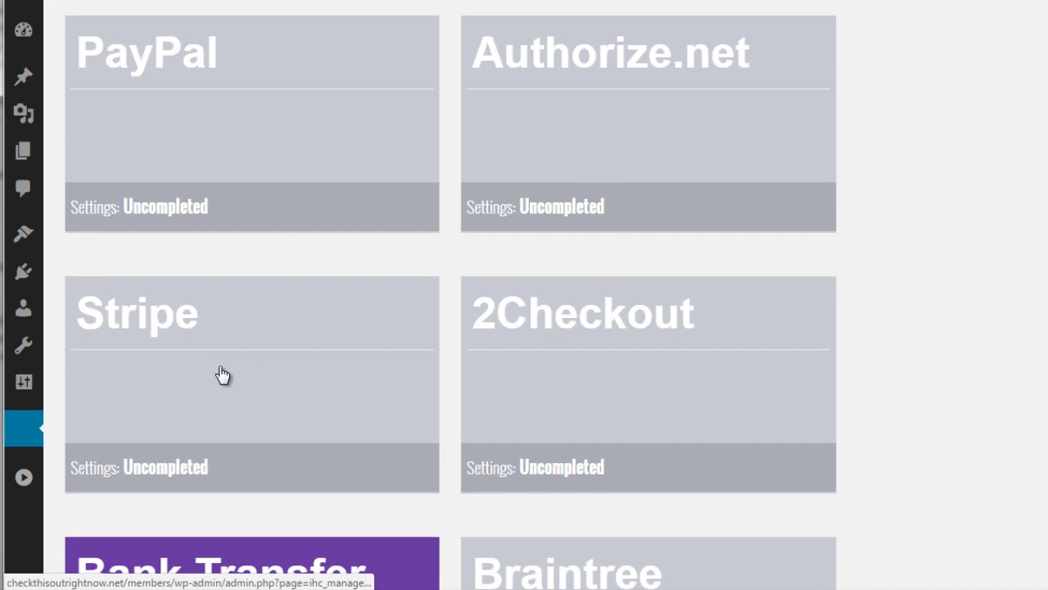
{"action": "scroll", "coordinate": [222, 375], "scroll_direction": "up", "scroll_amount": 1}
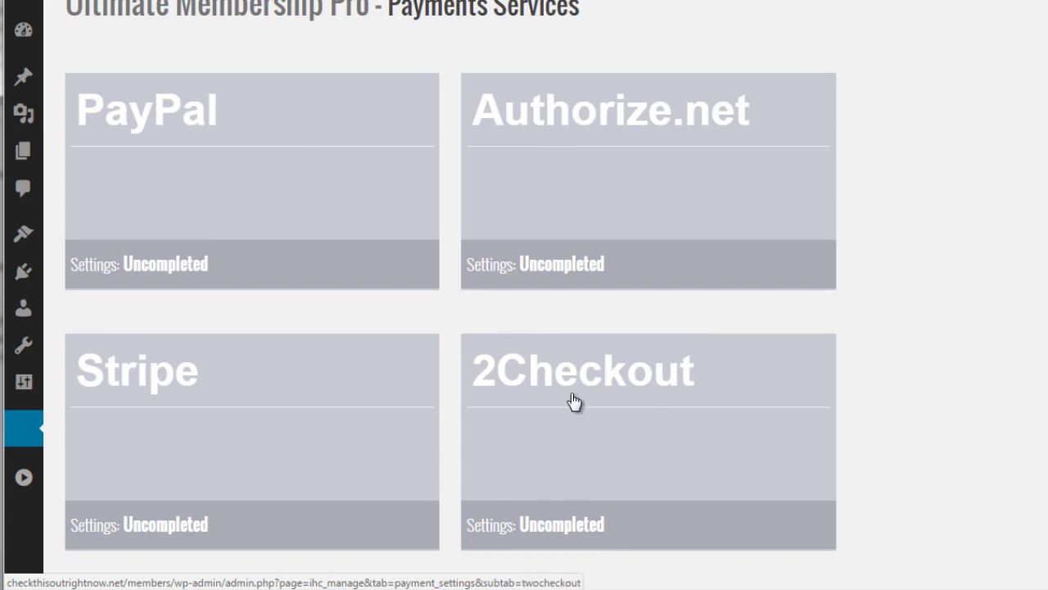
- Open the PayPal gateway settings and look at the PayPal e-mail field
{"action": "left_click", "coordinate": [250, 213]}
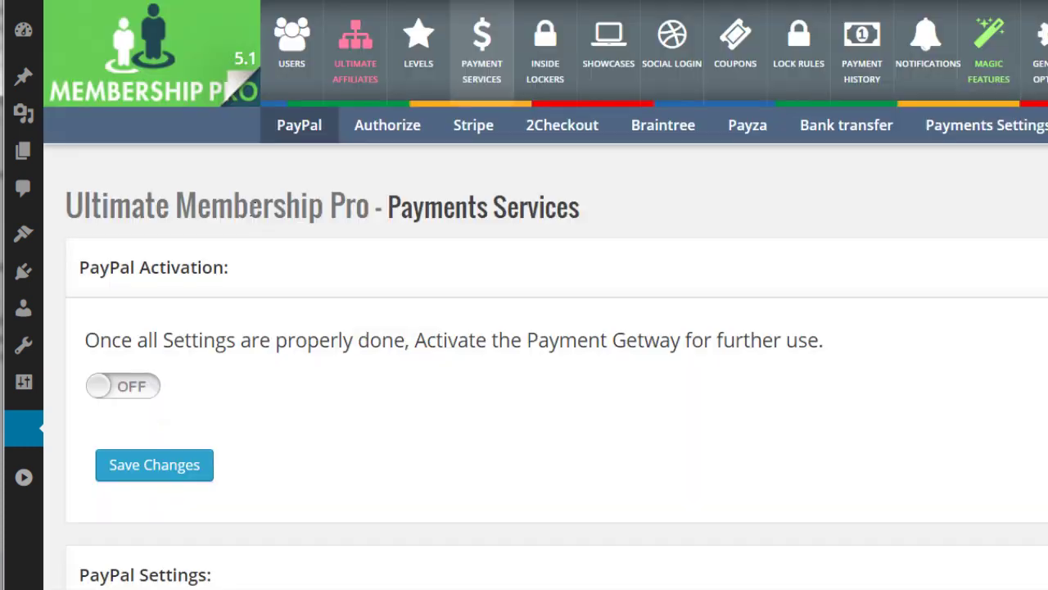
{"action": "scroll", "coordinate": [435, 279], "scroll_direction": "down", "scroll_amount": 2}
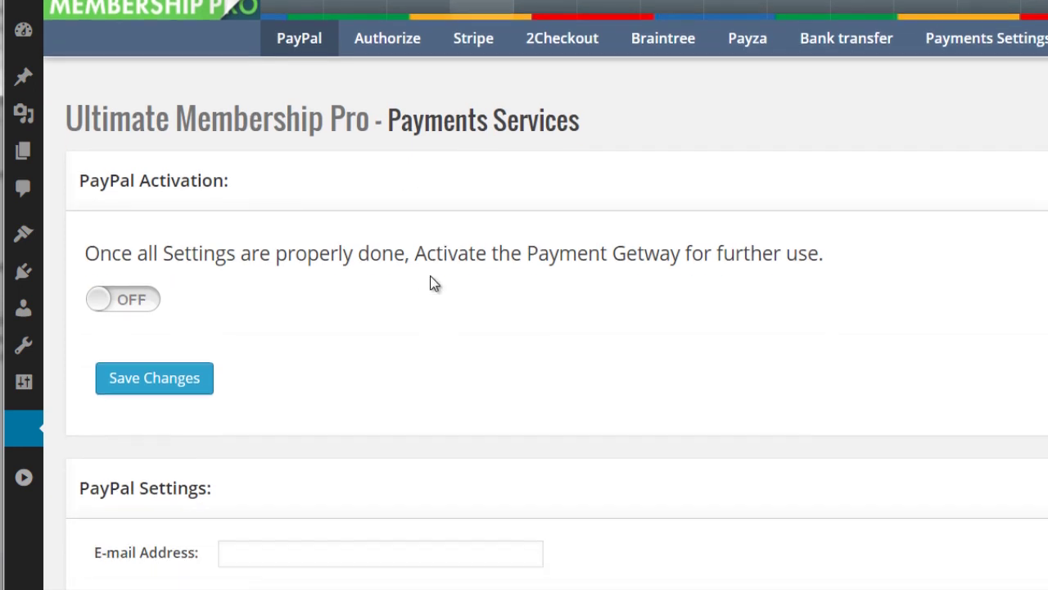
{"action": "scroll", "coordinate": [410, 293], "scroll_direction": "down", "scroll_amount": 1}
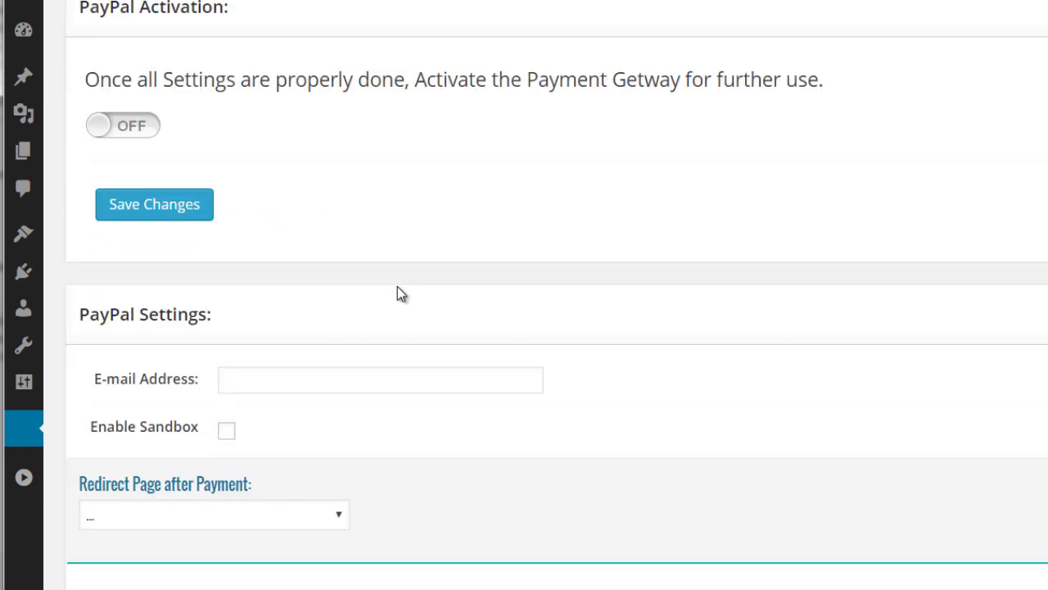
{"action": "scroll", "coordinate": [400, 293], "scroll_direction": "down", "scroll_amount": 1}
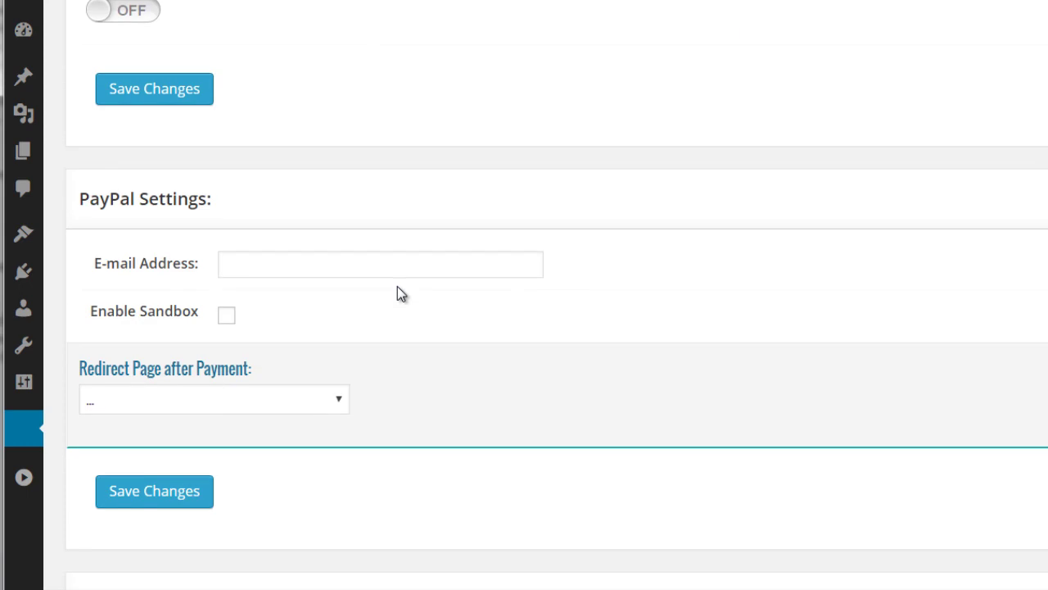
{"action": "left_click", "coordinate": [246, 259]}
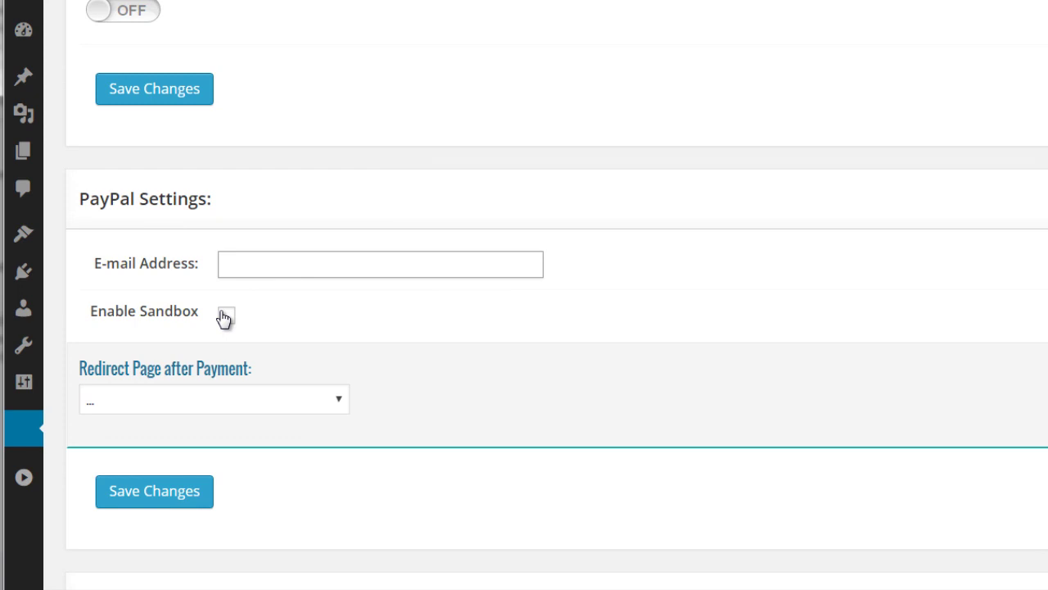
- Review the Redirect Page choices and close the list without changing anything
{"action": "scroll", "coordinate": [311, 331], "scroll_direction": "down", "scroll_amount": 1}
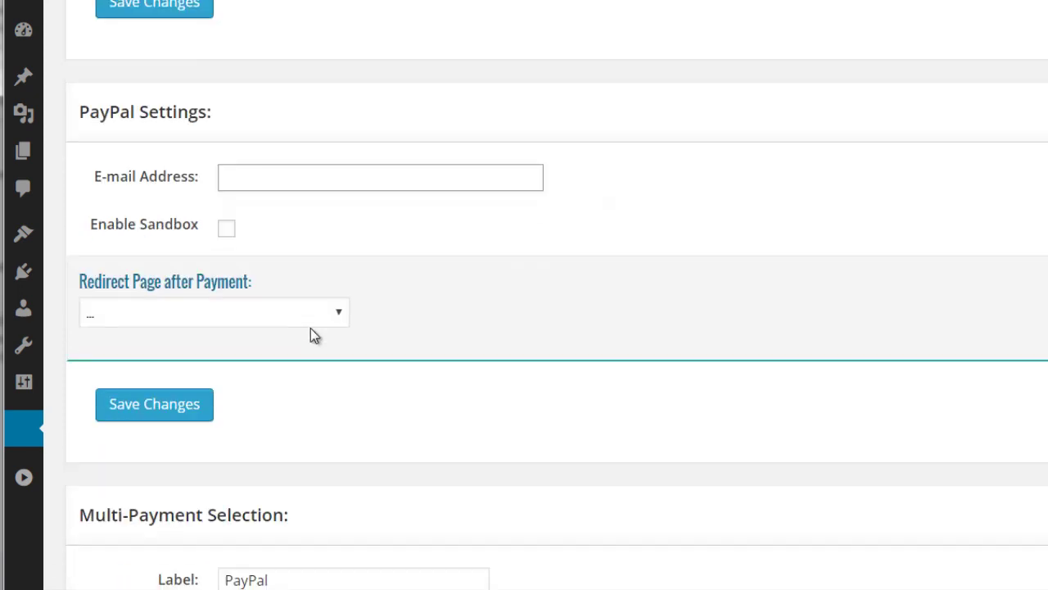
{"action": "scroll", "coordinate": [310, 328], "scroll_direction": "down", "scroll_amount": 4}
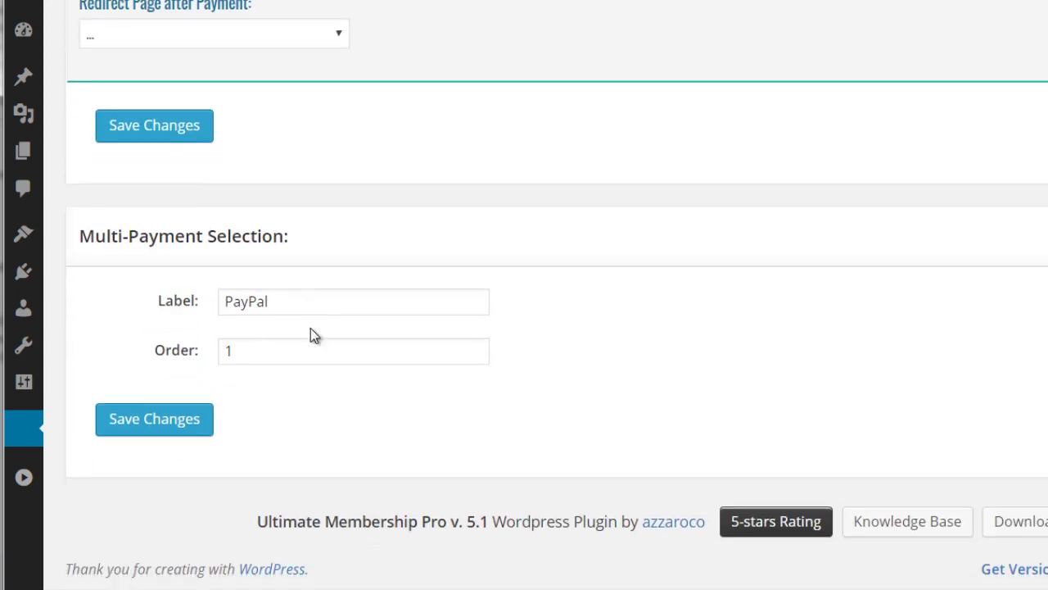
{"action": "scroll", "coordinate": [310, 327], "scroll_direction": "up", "scroll_amount": 1}
{"action": "scroll", "coordinate": [202, 196], "scroll_direction": "up", "scroll_amount": 1}
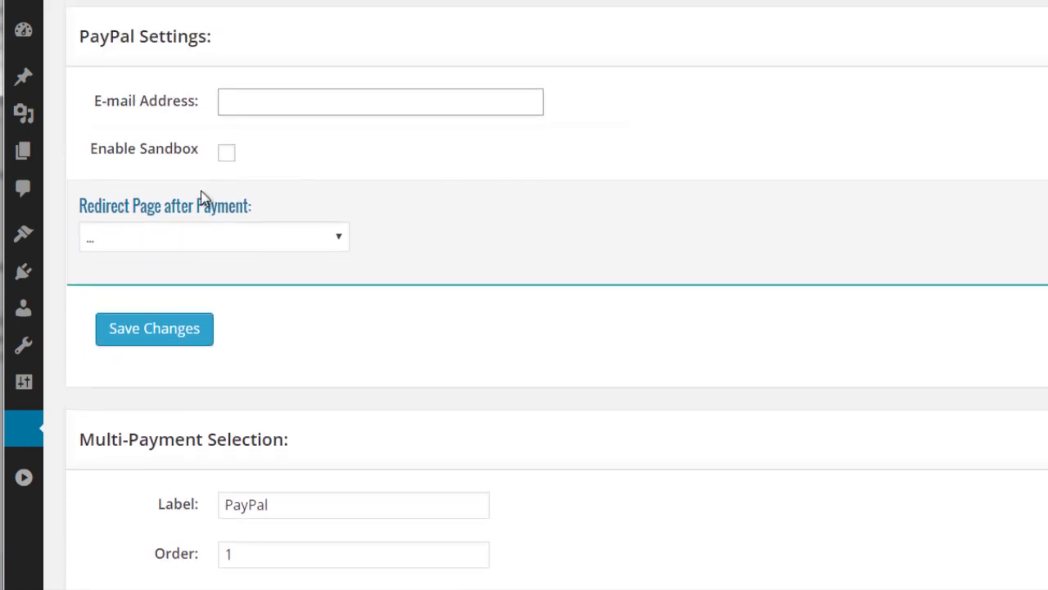
{"action": "left_click", "coordinate": [211, 237]}
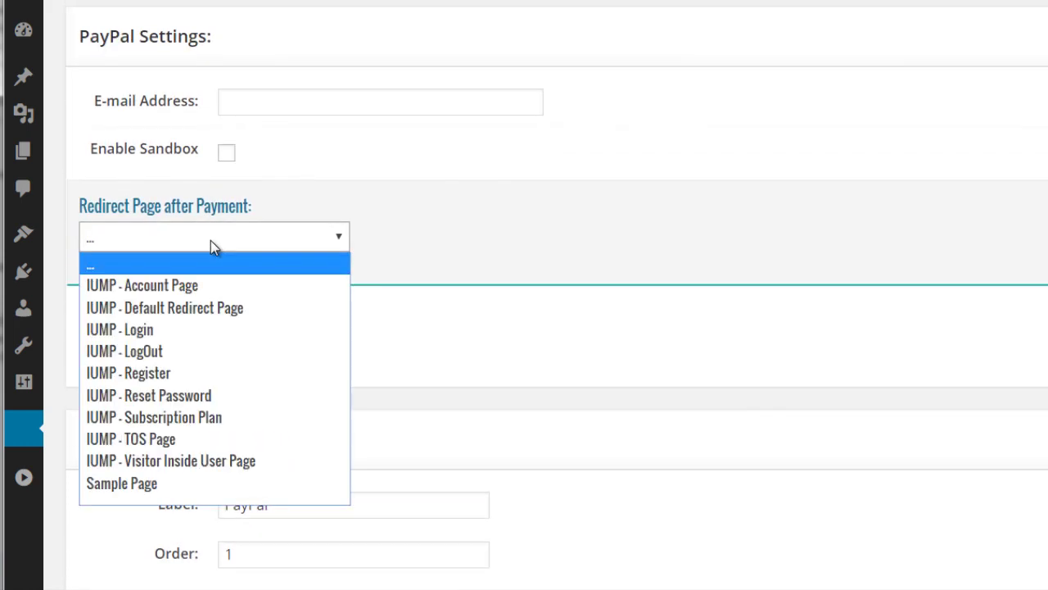
{"action": "left_click", "coordinate": [472, 228]}
{"action": "scroll", "coordinate": [450, 255], "scroll_direction": "up", "scroll_amount": 2}
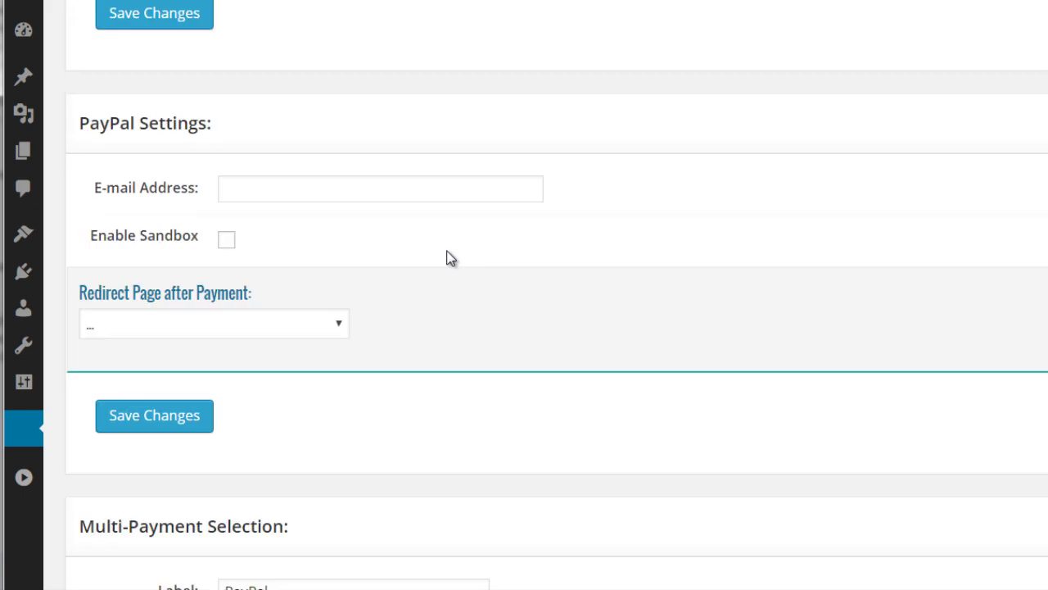
{"action": "scroll", "coordinate": [448, 251], "scroll_direction": "up", "scroll_amount": 1}
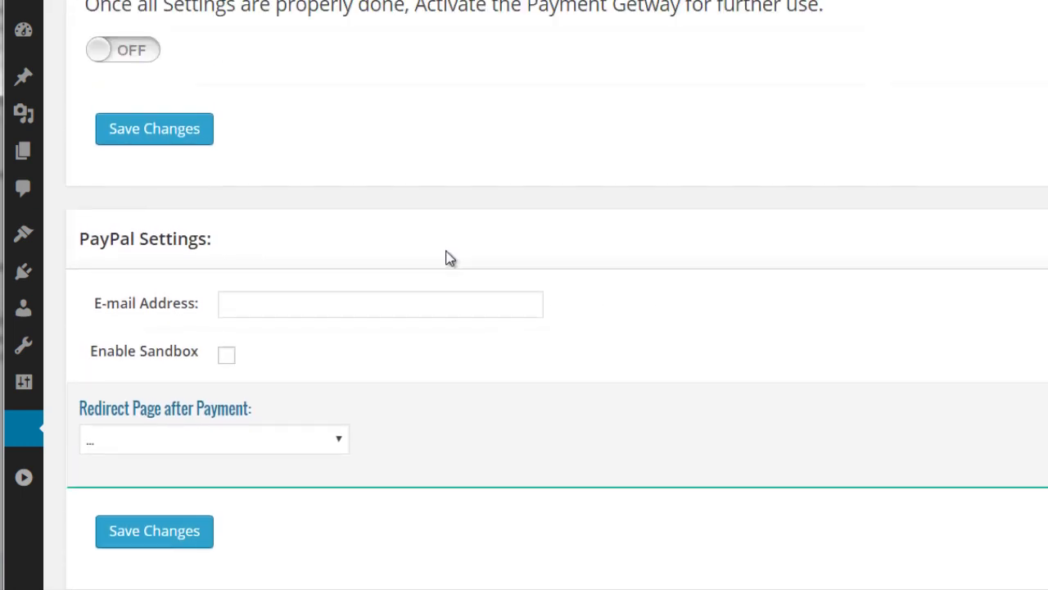
{"action": "scroll", "coordinate": [442, 257], "scroll_direction": "up", "scroll_amount": 5}
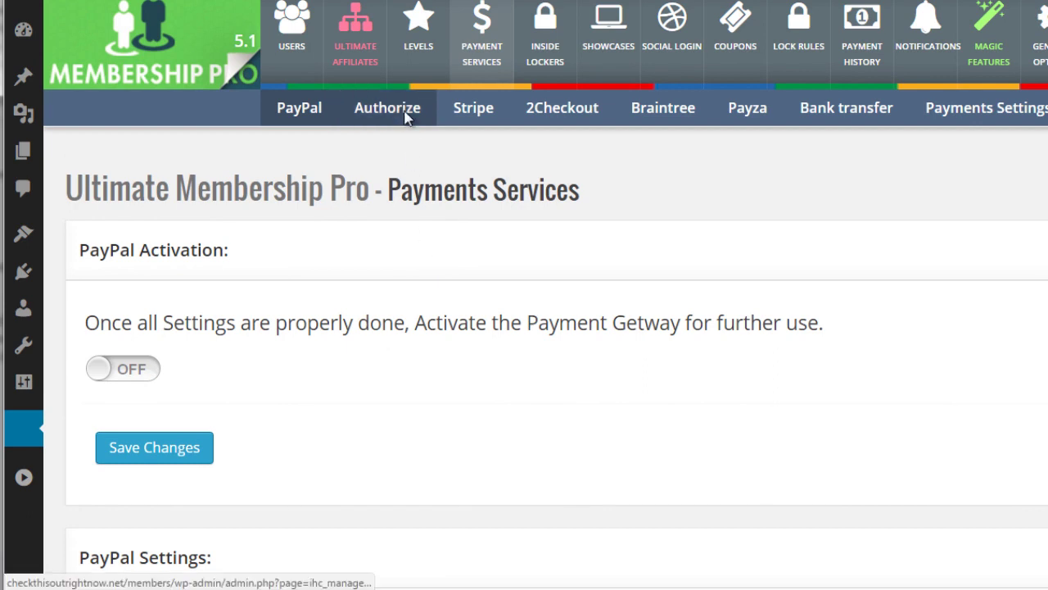
- Move from Authorize.net to the Stripe settings and review its Secret and Publishable Key fields
{"action": "left_click", "coordinate": [481, 113]}
{"action": "left_click", "coordinate": [479, 129]}
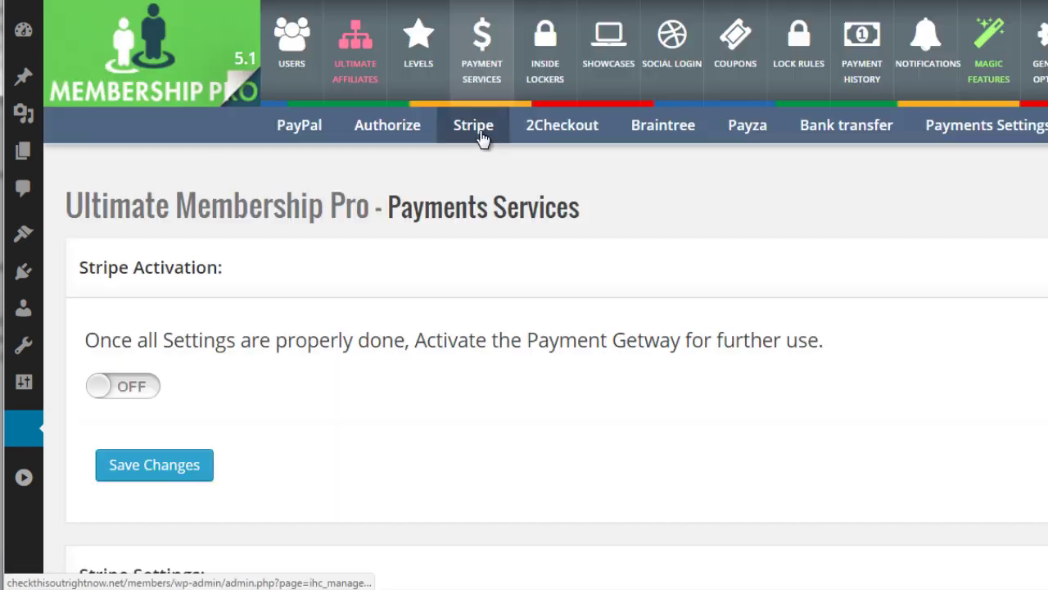
{"action": "scroll", "coordinate": [404, 291], "scroll_direction": "down", "scroll_amount": 2}
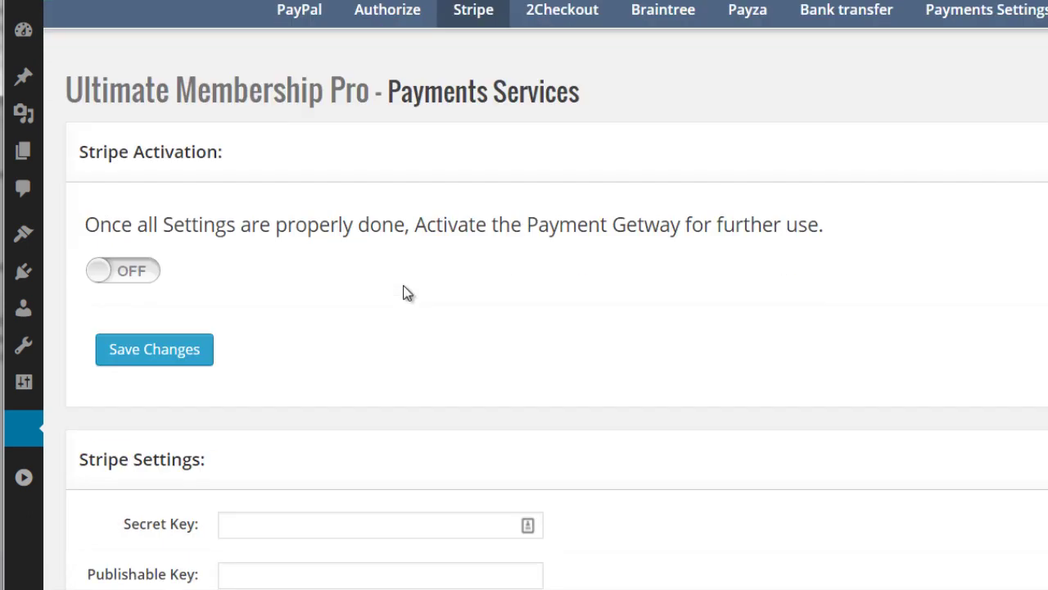
{"action": "scroll", "coordinate": [404, 290], "scroll_direction": "up", "scroll_amount": 2}
{"action": "scroll", "coordinate": [432, 304], "scroll_direction": "down", "scroll_amount": 4}
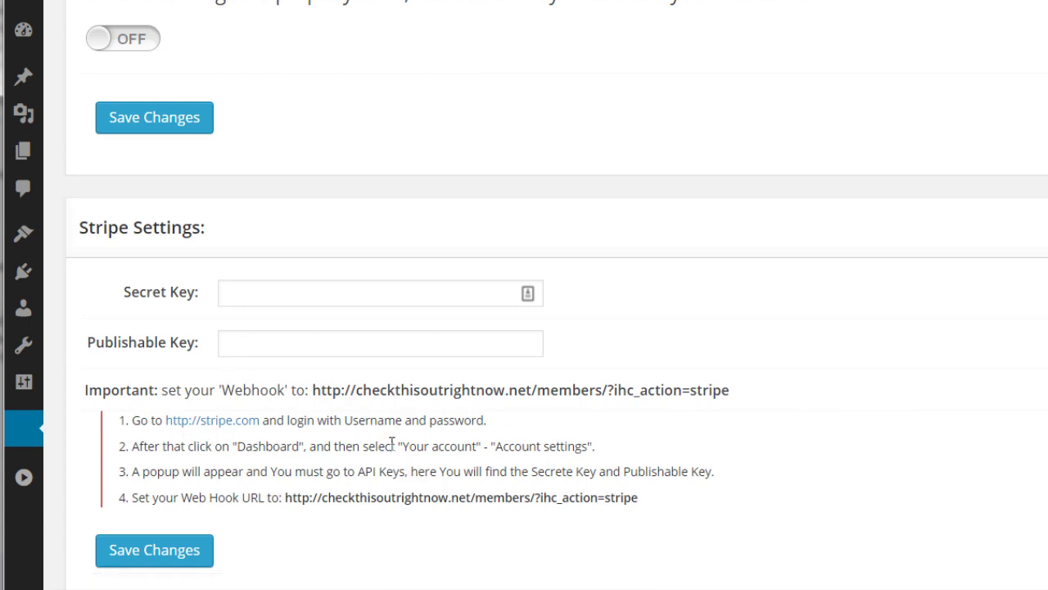
{"action": "scroll", "coordinate": [394, 405], "scroll_direction": "up", "scroll_amount": 4}
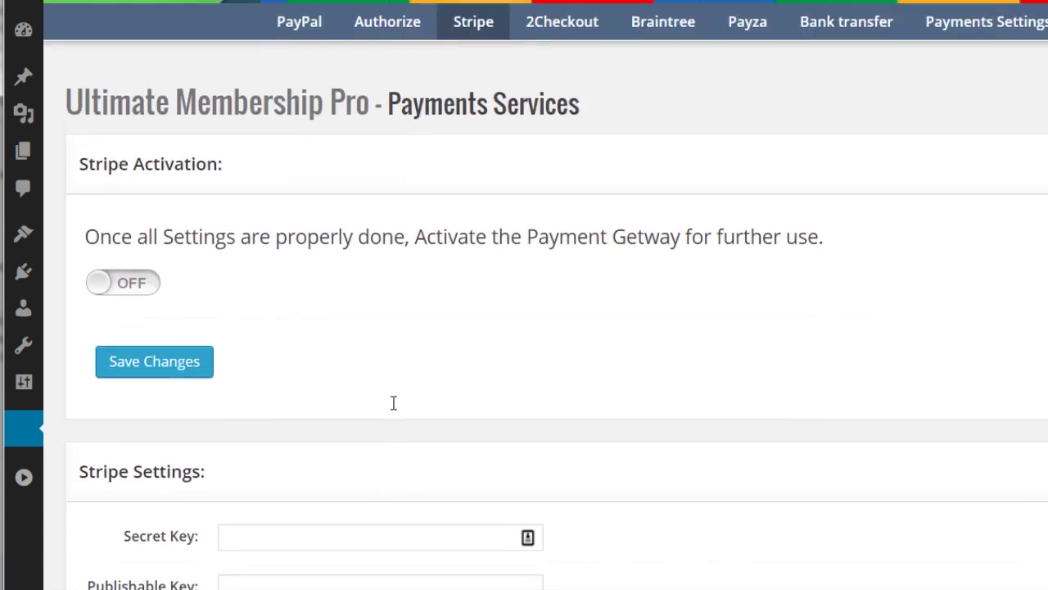
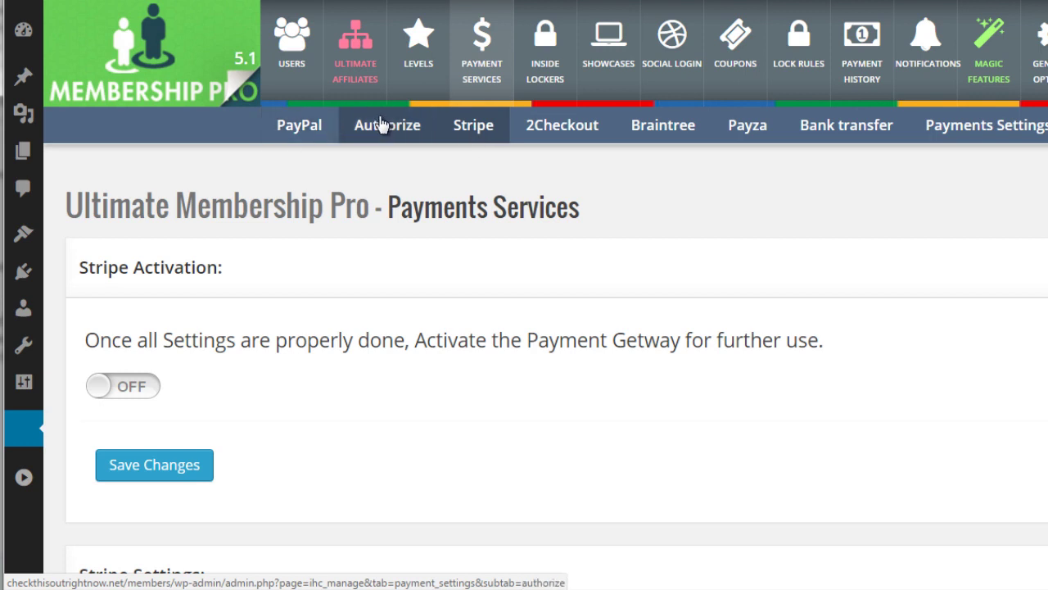
- Go to the Inside Lockers section of Ultimate Membership Pro
{"action": "left_click", "coordinate": [584, 113]}
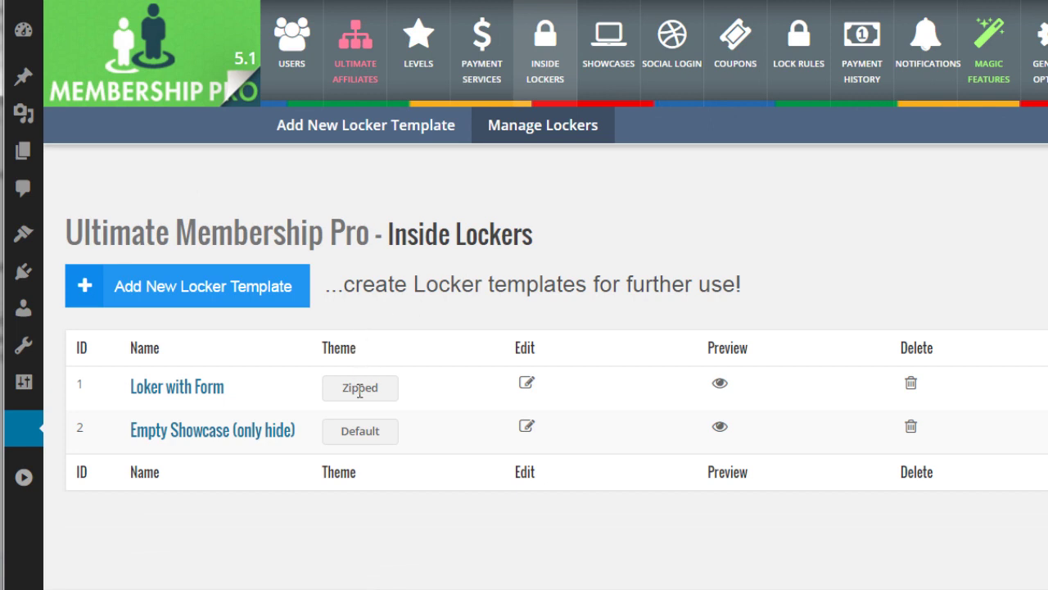
{"action": "scroll", "coordinate": [360, 397], "scroll_direction": "down", "scroll_amount": 1}
{"action": "scroll", "coordinate": [360, 397], "scroll_direction": "up", "scroll_amount": 1}
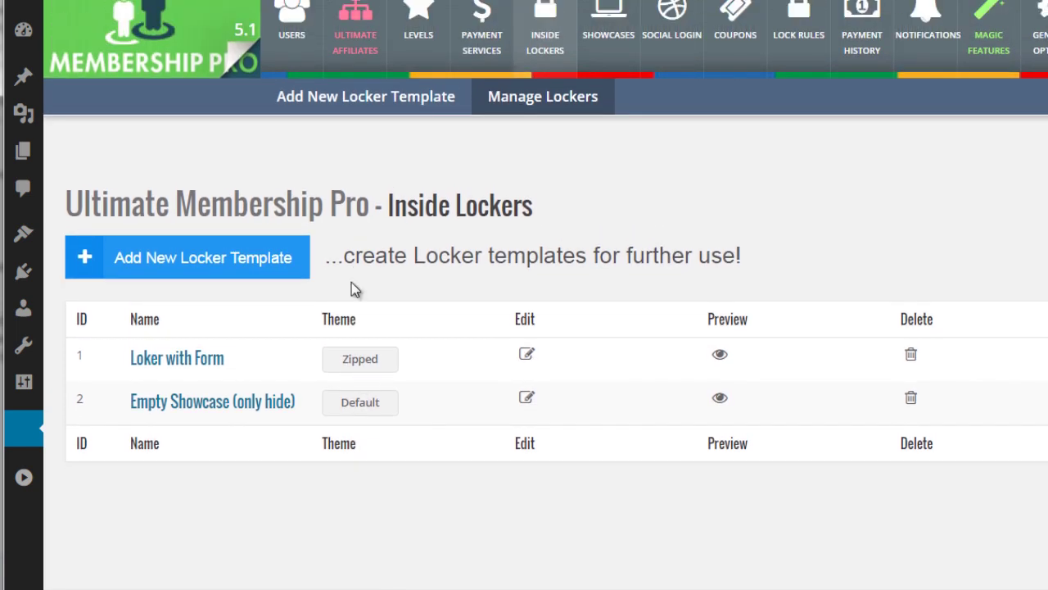
- Start a new locker template and select its two-line locker message
{"action": "left_click", "coordinate": [304, 252]}
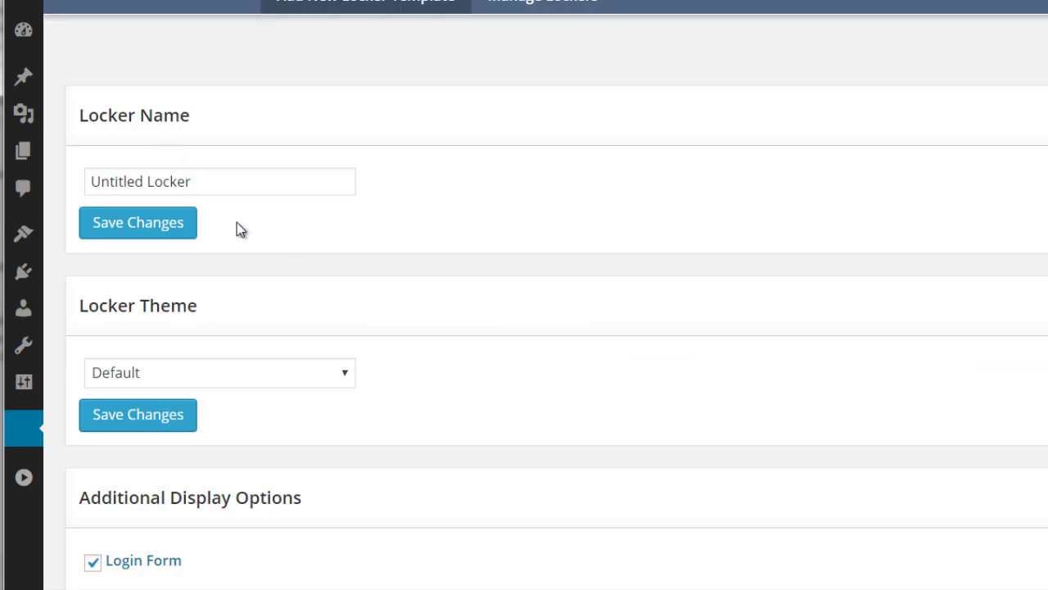
{"action": "scroll", "coordinate": [238, 226], "scroll_direction": "down", "scroll_amount": 1}
{"action": "scroll", "coordinate": [238, 227], "scroll_direction": "down", "scroll_amount": 4}
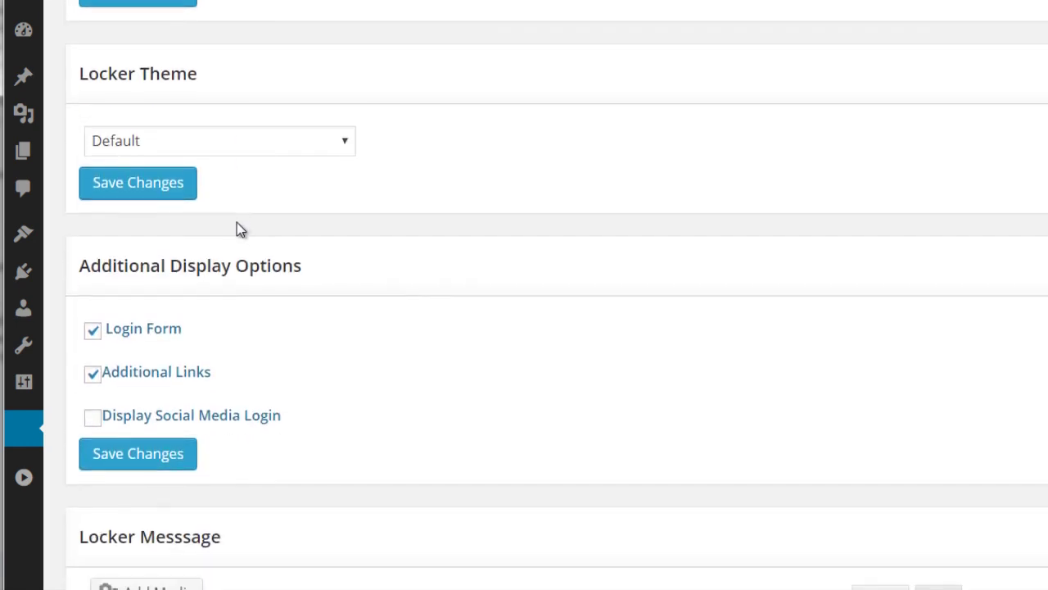
{"action": "scroll", "coordinate": [295, 208], "scroll_direction": "down", "scroll_amount": 2}
{"action": "scroll", "coordinate": [270, 143], "scroll_direction": "up", "scroll_amount": 1}
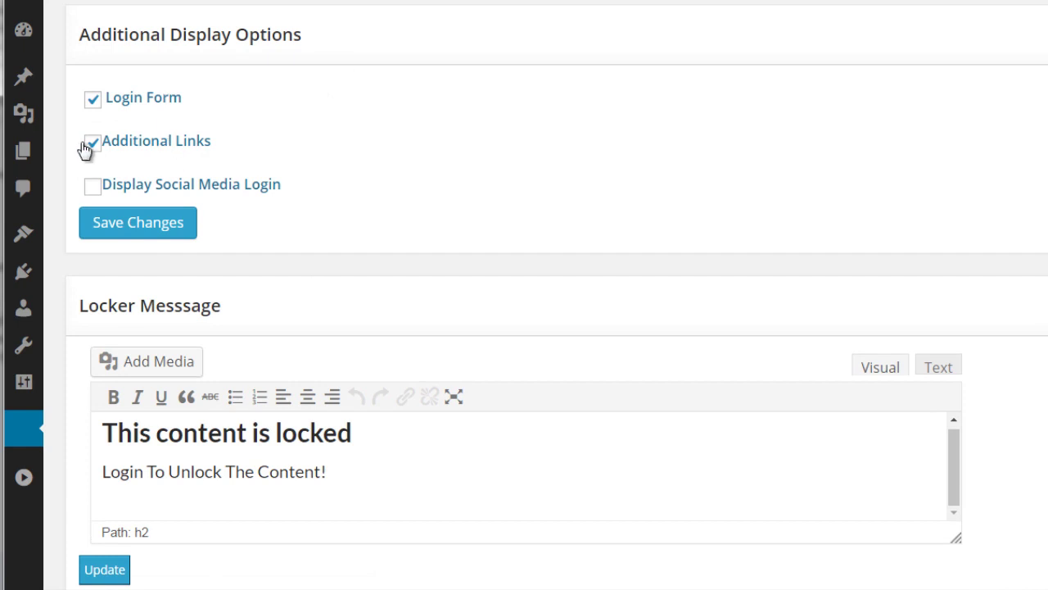
{"action": "scroll", "coordinate": [79, 309], "scroll_direction": "down", "scroll_amount": 2}
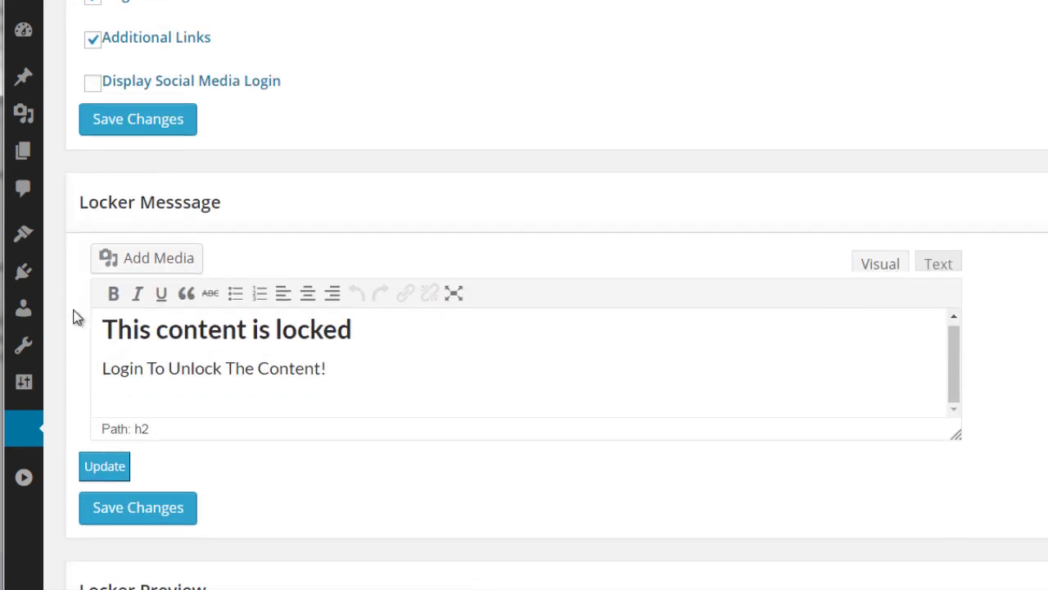
{"action": "scroll", "coordinate": [152, 285], "scroll_direction": "down", "scroll_amount": 1}
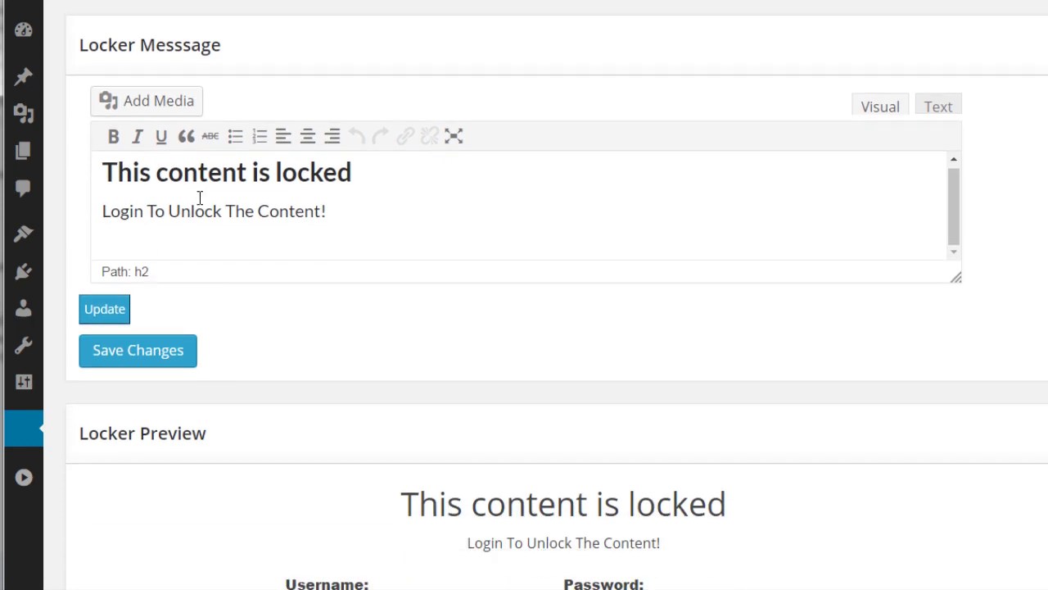
{"action": "mouse_move", "coordinate": [97, 173]}
{"action": "left_mouse_down"}
{"action": "mouse_move", "coordinate": [405, 216]}
{"action": "mouse_move", "coordinate": [93, 159]}
{"action": "left_mouse_up"}
{"action": "left_click", "coordinate": [346, 208]}
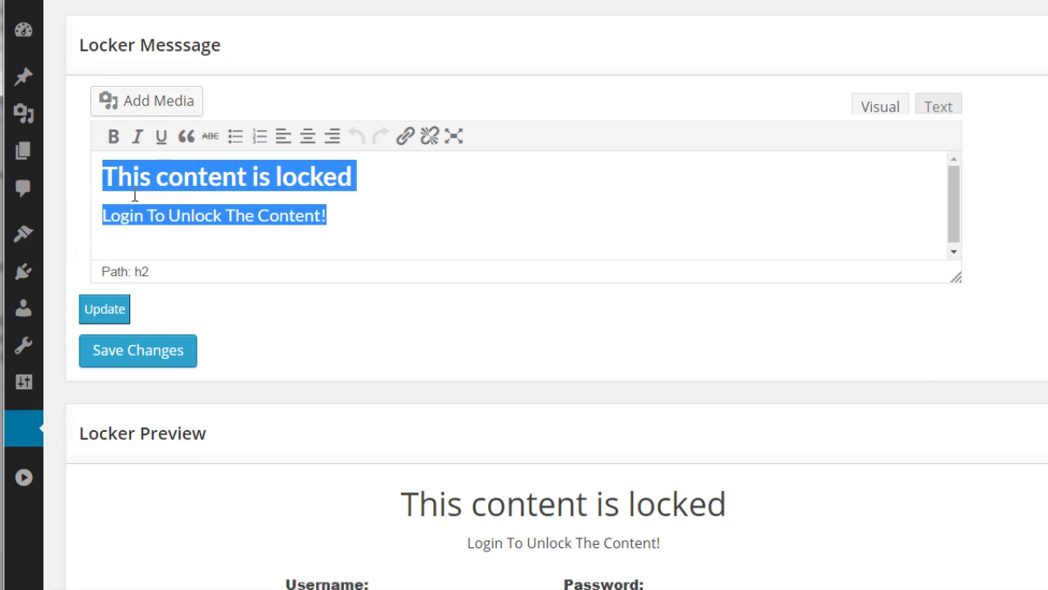
- Review the locker editor and select the preview heading 'This content is locked'
{"action": "scroll", "coordinate": [77, 271], "scroll_direction": "up", "scroll_amount": 1}
{"action": "scroll", "coordinate": [74, 274], "scroll_direction": "down", "scroll_amount": 2}
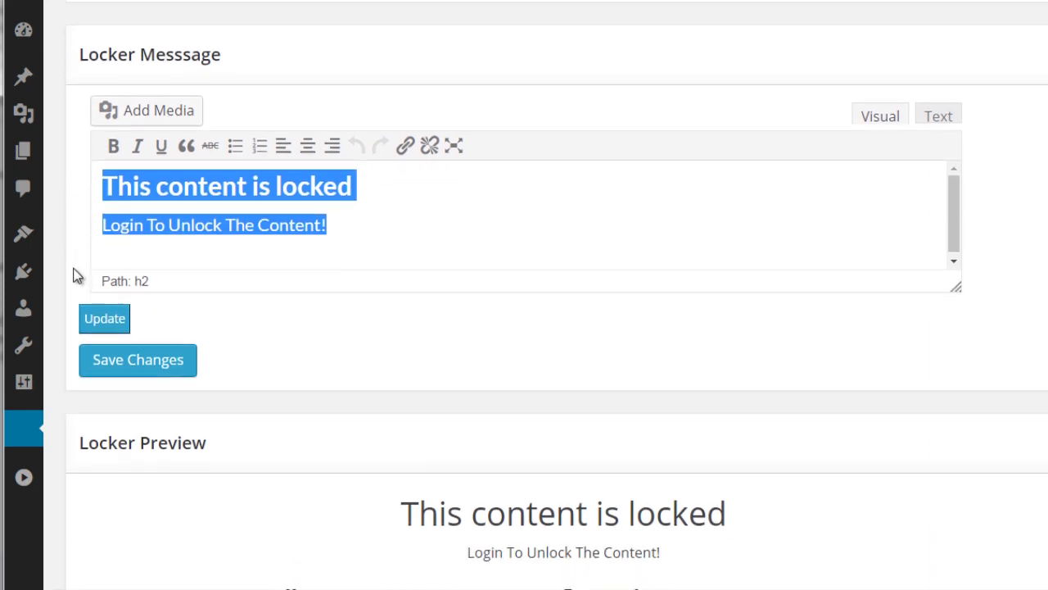
{"action": "scroll", "coordinate": [76, 276], "scroll_direction": "down", "scroll_amount": 2}
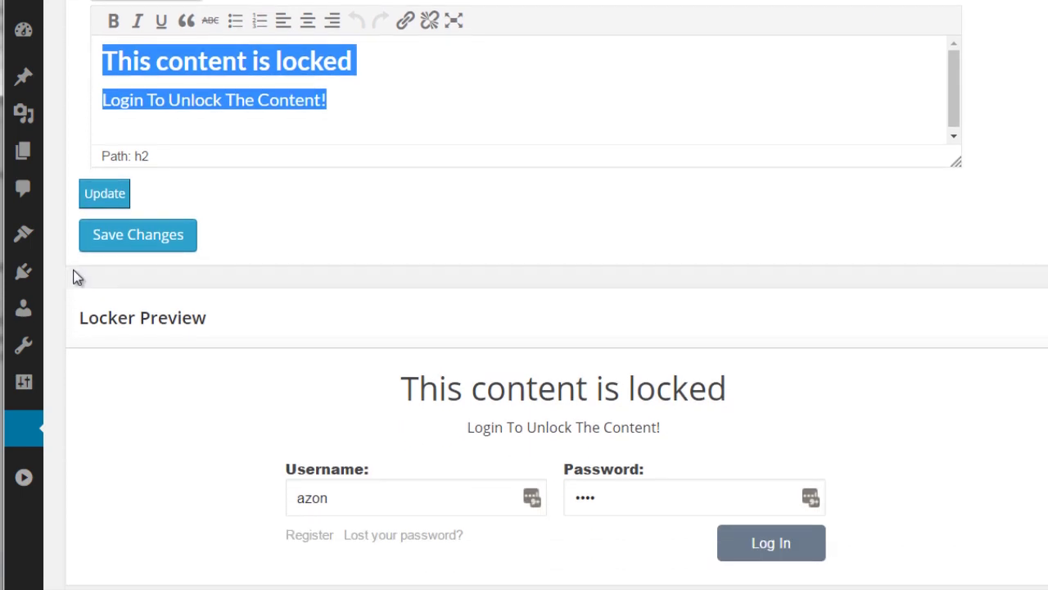
{"action": "scroll", "coordinate": [136, 308], "scroll_direction": "down", "scroll_amount": 3}
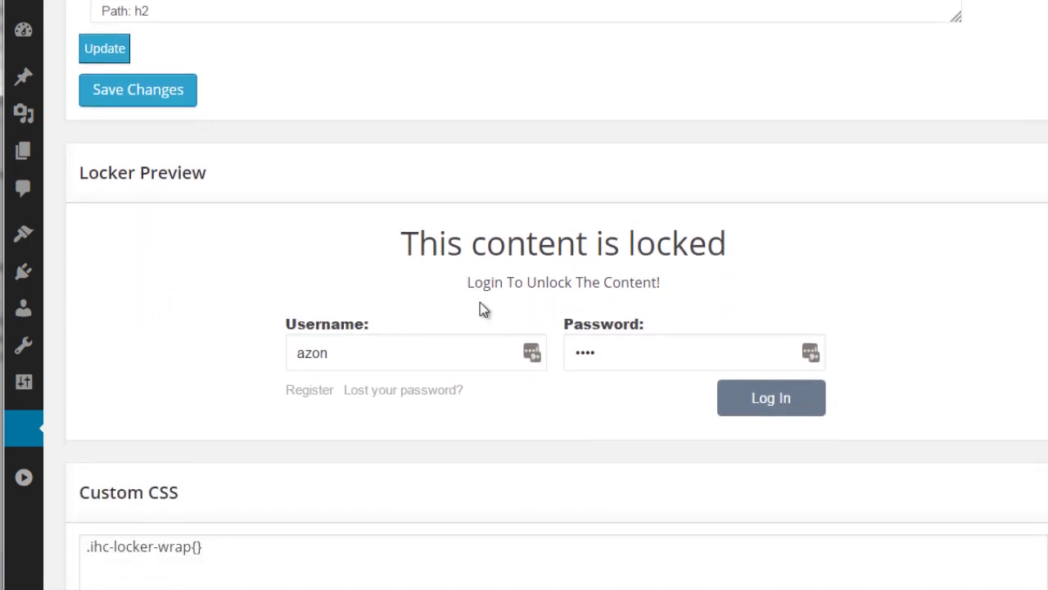
{"action": "scroll", "coordinate": [374, 330], "scroll_direction": "up", "scroll_amount": 1}
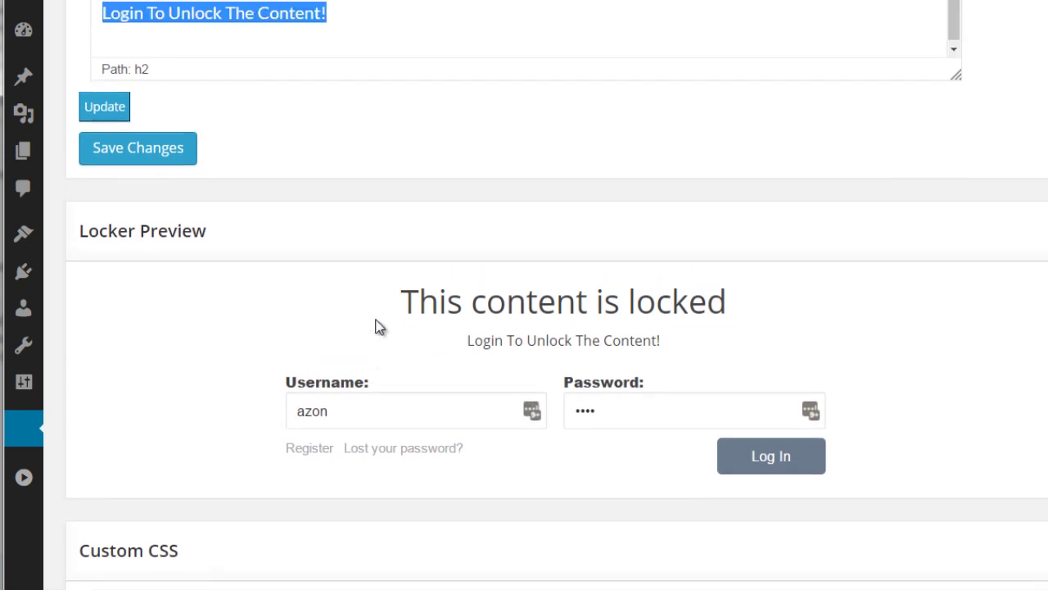
{"action": "left_click_drag", "start_coordinate": [403, 300], "coordinate": [789, 295]}
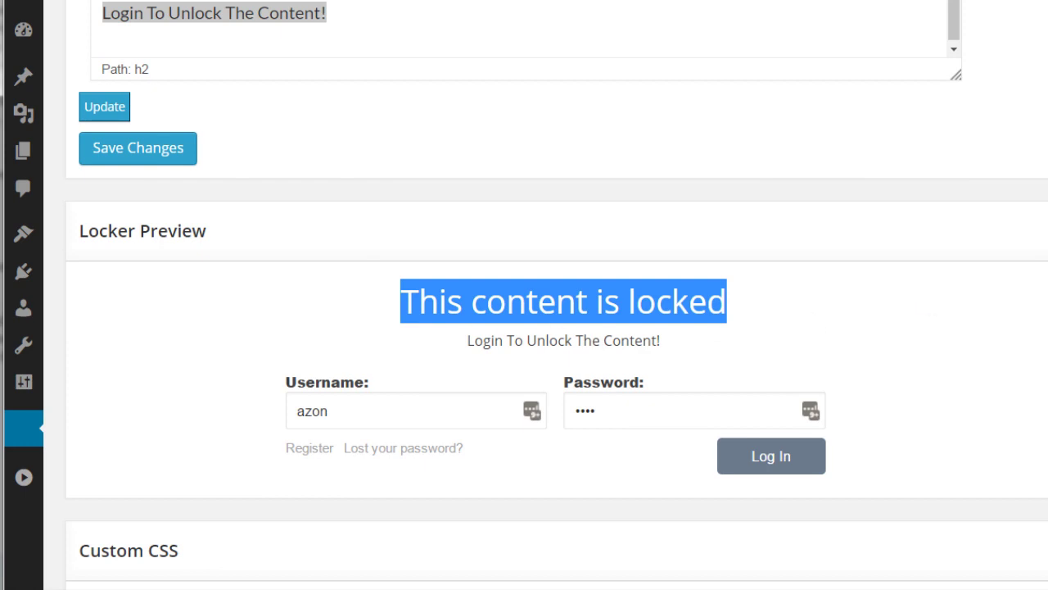
{"action": "scroll", "coordinate": [596, 230], "scroll_direction": "up", "scroll_amount": 15}
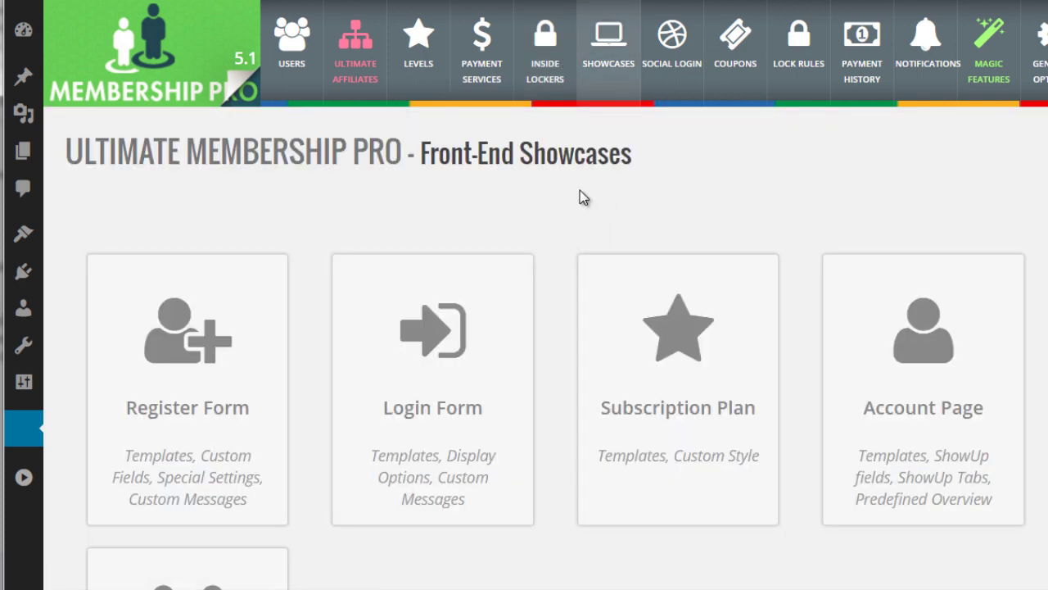
- Go to Social Media Login and bring up the Facebook login settings
{"action": "scroll", "coordinate": [581, 195], "scroll_direction": "down", "scroll_amount": 2}
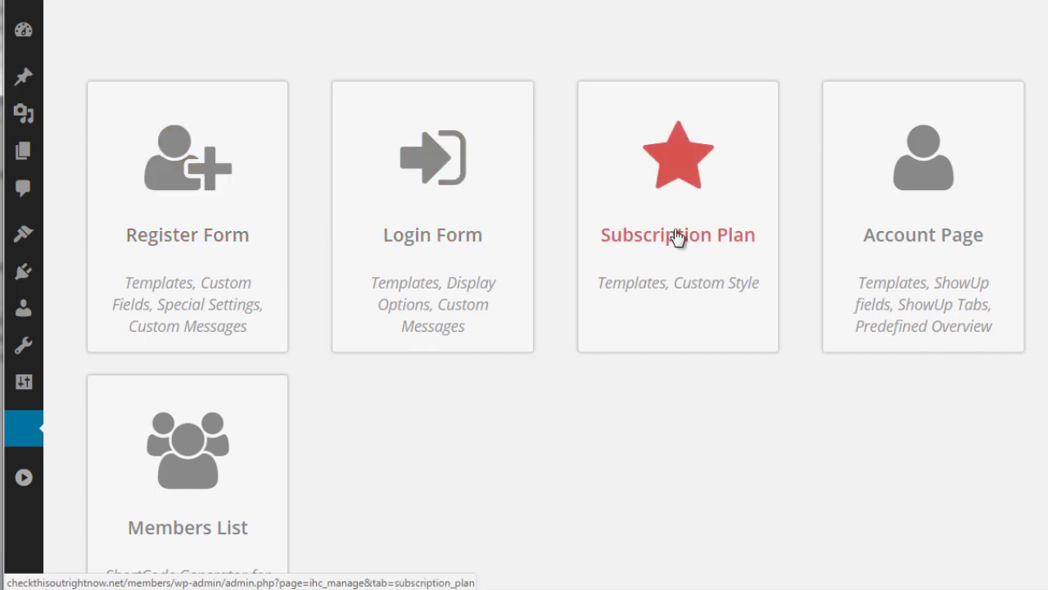
{"action": "scroll", "coordinate": [602, 251], "scroll_direction": "up", "scroll_amount": 3}
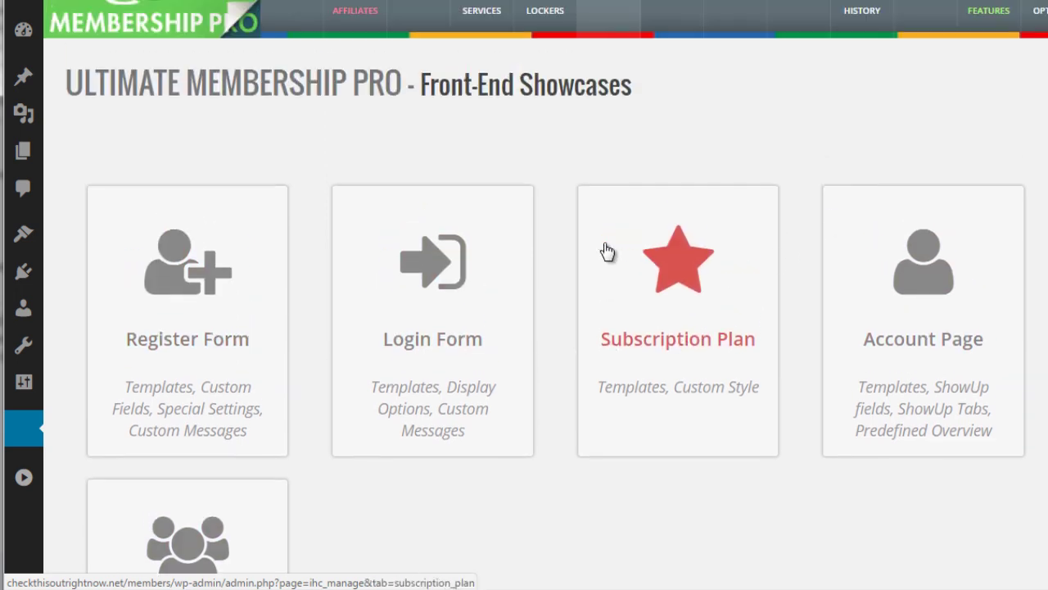
{"action": "left_click", "coordinate": [672, 81]}
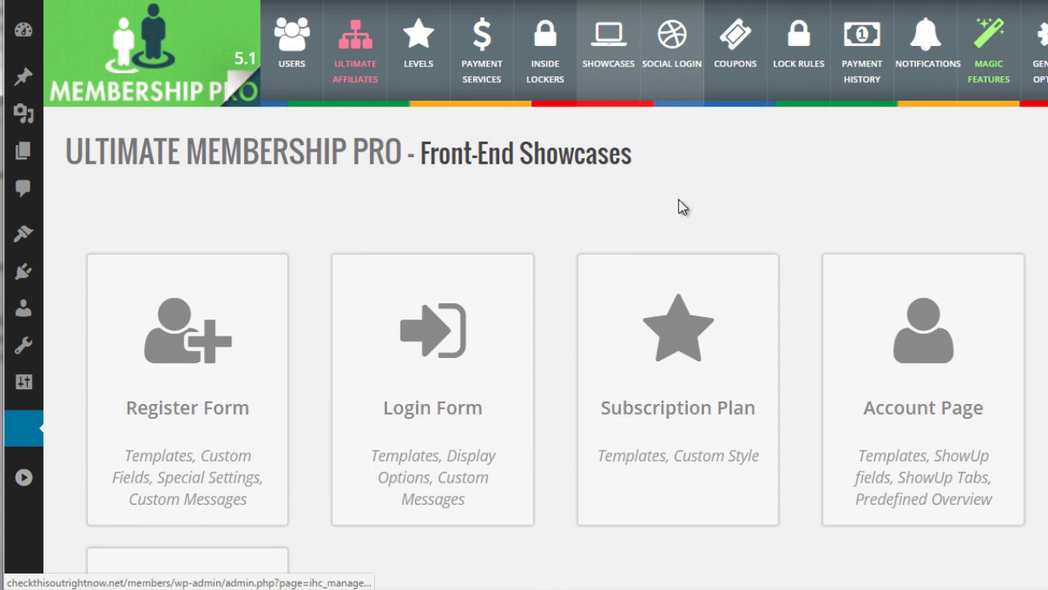
{"action": "scroll", "coordinate": [538, 241], "scroll_direction": "down", "scroll_amount": 2}
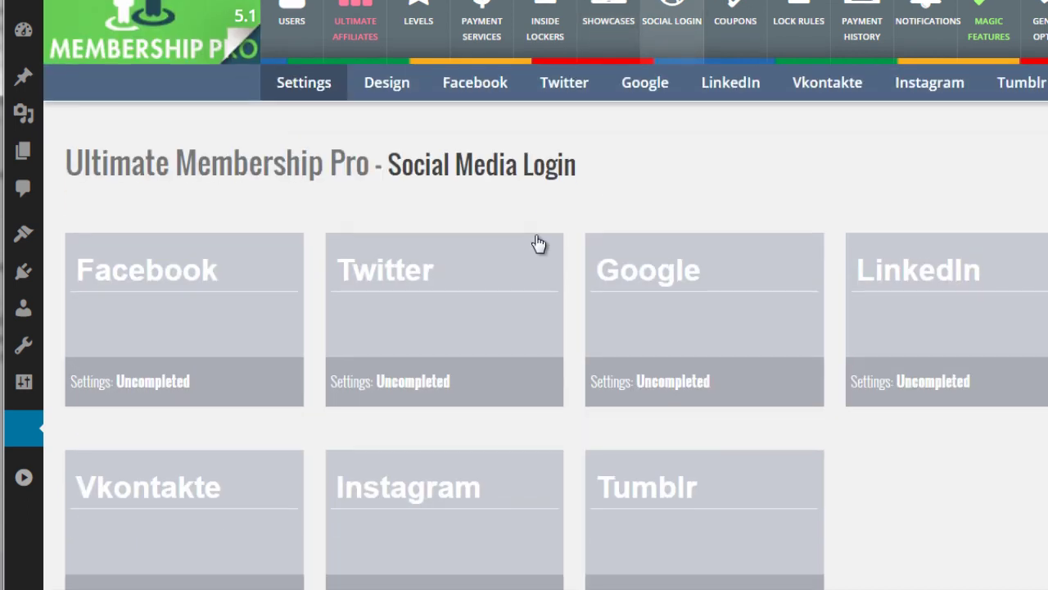
{"action": "left_click", "coordinate": [216, 255]}
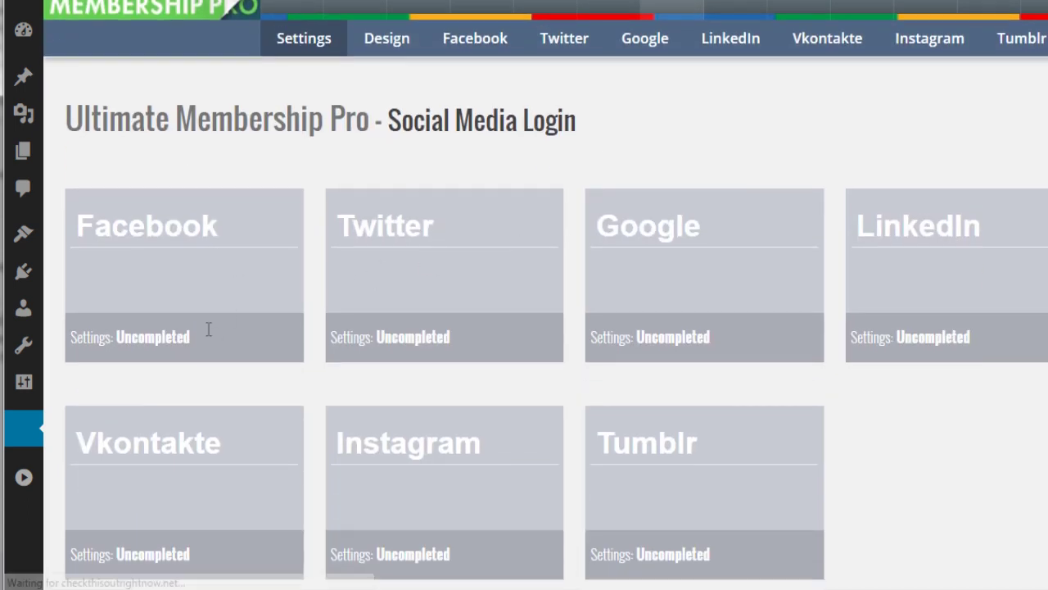
- Inspect the Application ID and Secret fields and the Facebook app setup instructions
{"action": "scroll", "coordinate": [298, 317], "scroll_direction": "down", "scroll_amount": 5}
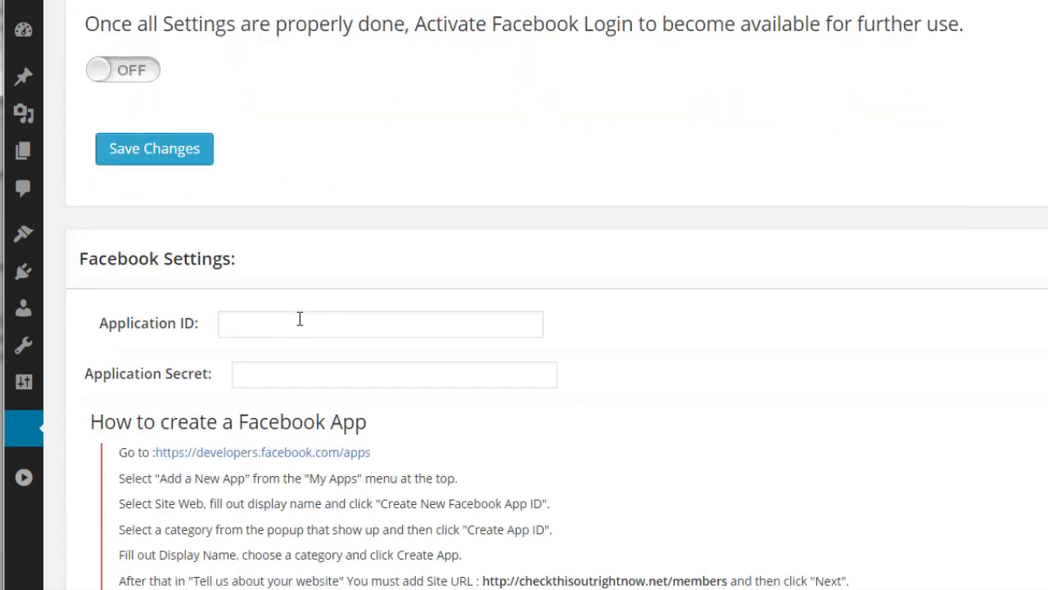
{"action": "left_click", "coordinate": [262, 235]}
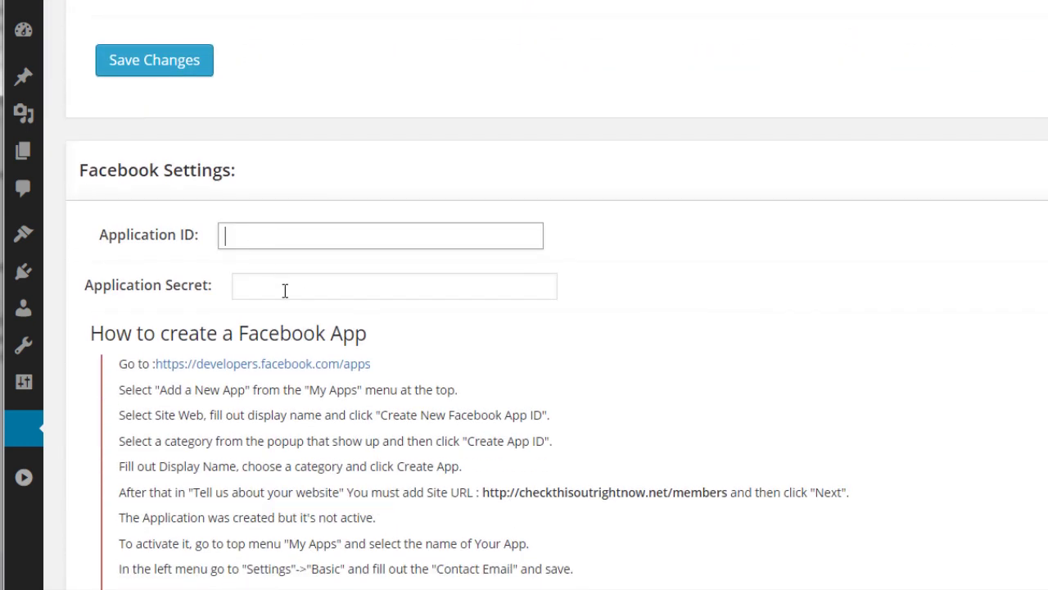
{"action": "left_click", "coordinate": [285, 289]}
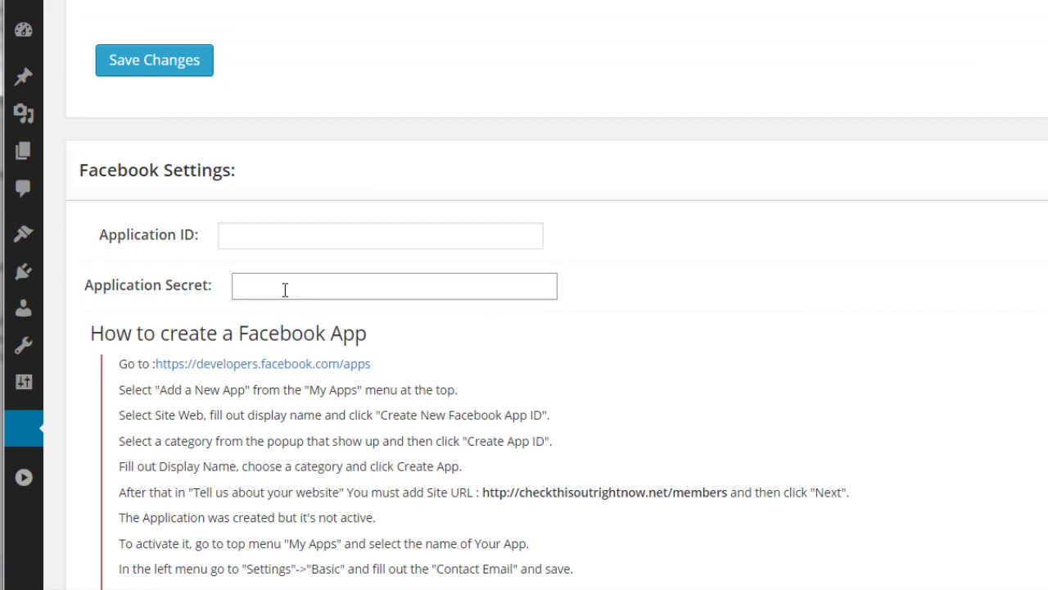
{"action": "scroll", "coordinate": [285, 289], "scroll_direction": "down", "scroll_amount": 1}
{"action": "scroll", "coordinate": [285, 291], "scroll_direction": "down", "scroll_amount": 1}
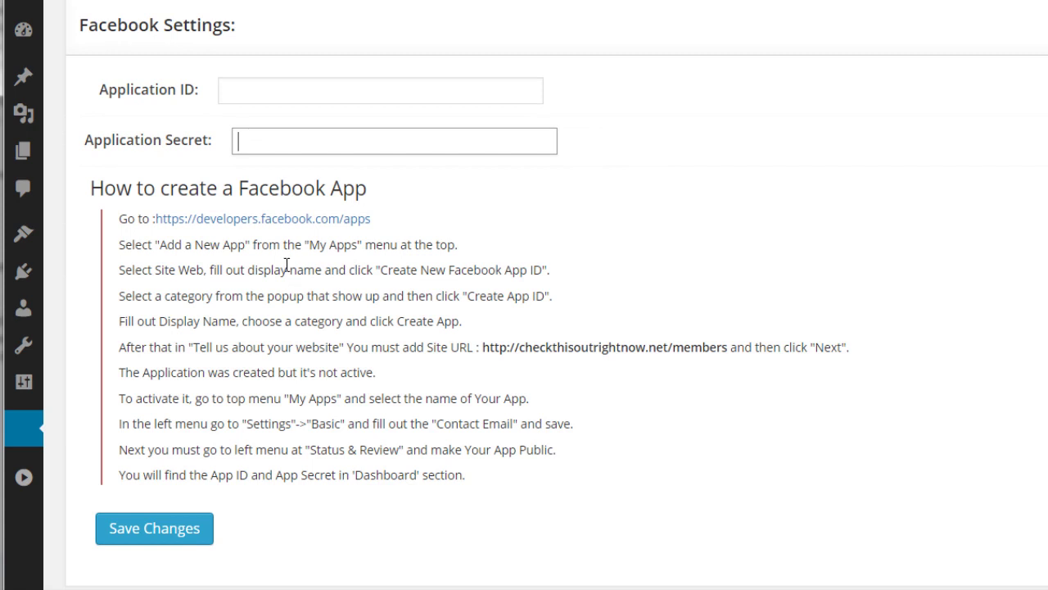
{"action": "left_click_drag", "start_coordinate": [119, 218], "coordinate": [484, 483]}
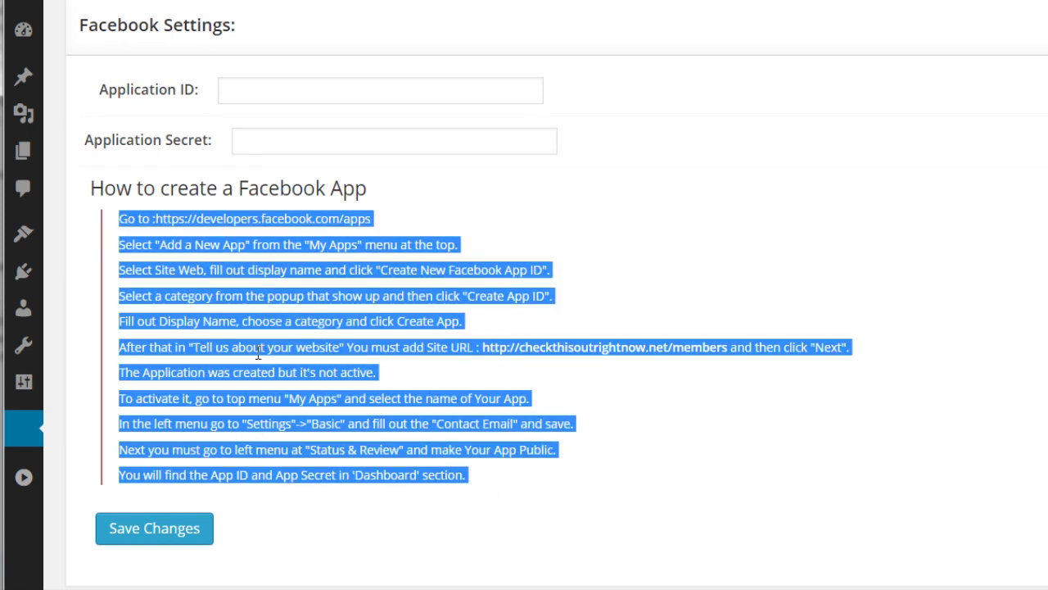
{"action": "left_click", "coordinate": [308, 318]}
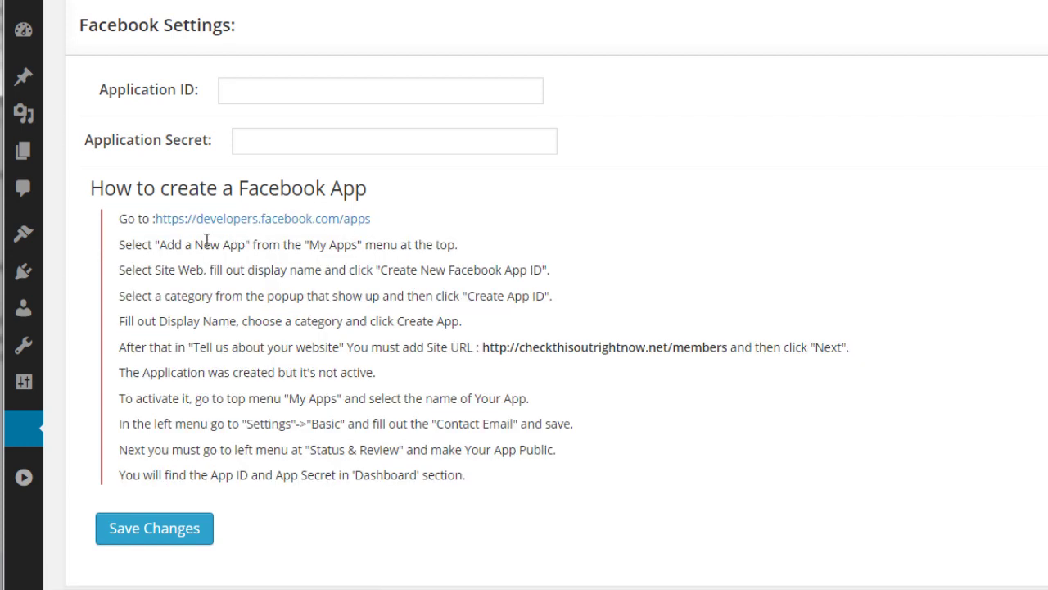
- Return to the Facebook Application ID and Application Secret fields
{"action": "scroll", "coordinate": [433, 443], "scroll_direction": "up", "scroll_amount": 2}
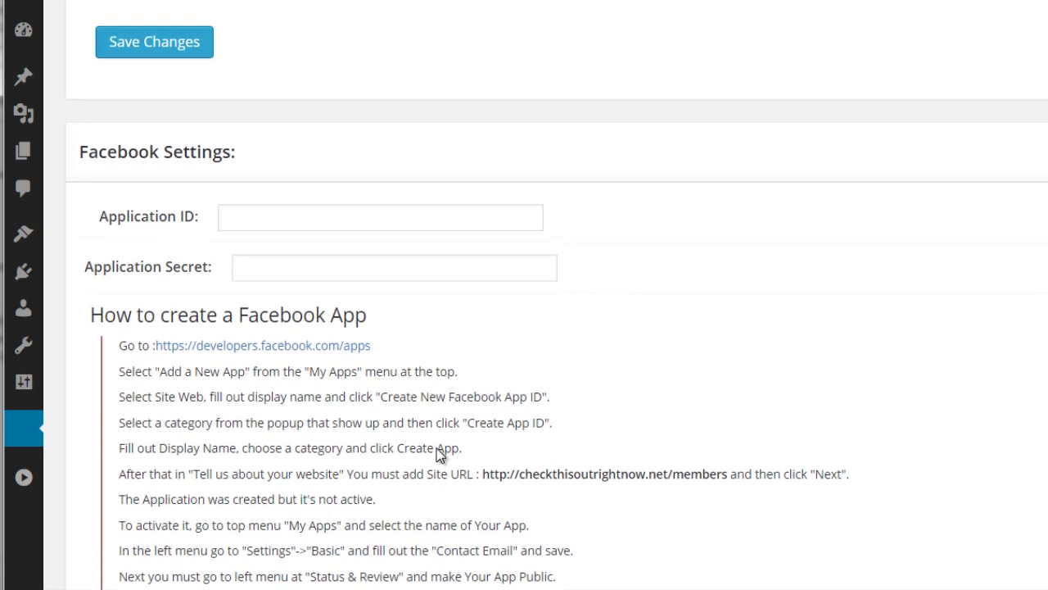
{"action": "left_click", "coordinate": [397, 247]}
{"action": "left_click", "coordinate": [392, 283]}
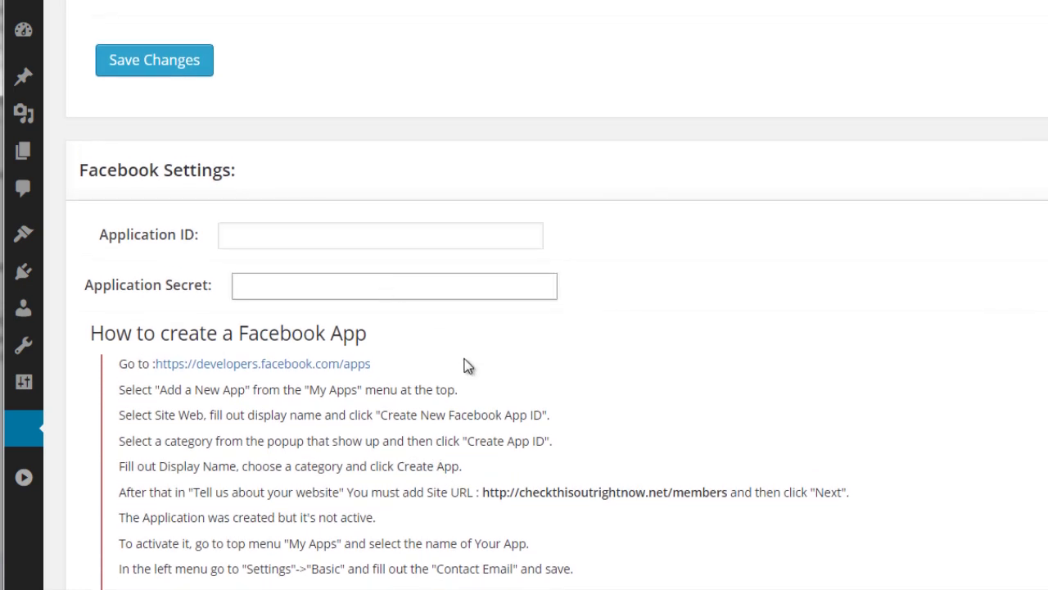
{"action": "scroll", "coordinate": [466, 361], "scroll_direction": "up", "scroll_amount": 1}
{"action": "scroll", "coordinate": [466, 357], "scroll_direction": "up", "scroll_amount": 3}
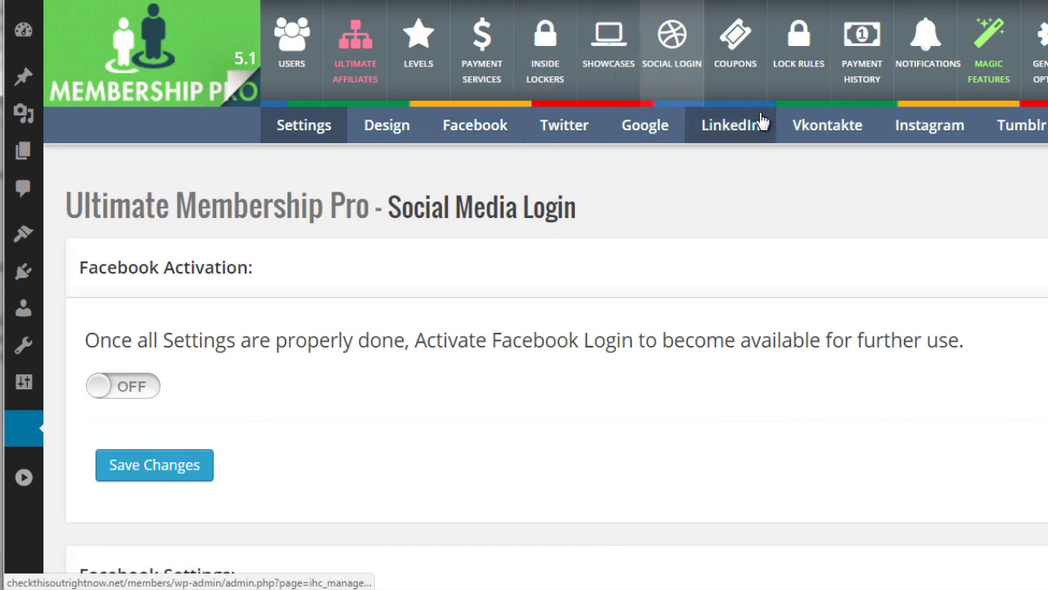
- Start a new coupon and generate a random coupon code
{"action": "left_click", "coordinate": [749, 51]}
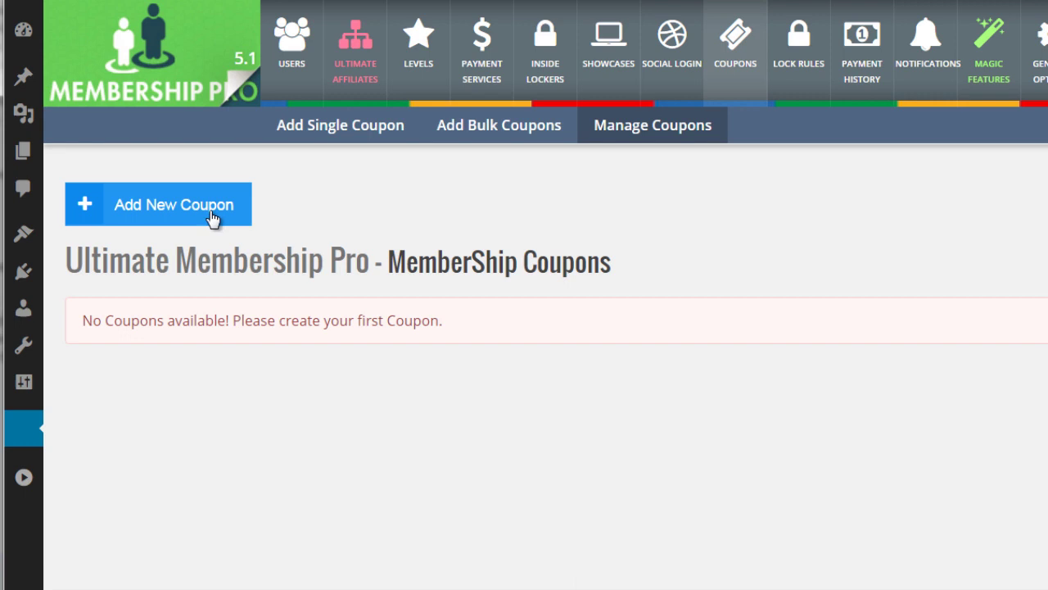
{"action": "left_click", "coordinate": [212, 217]}
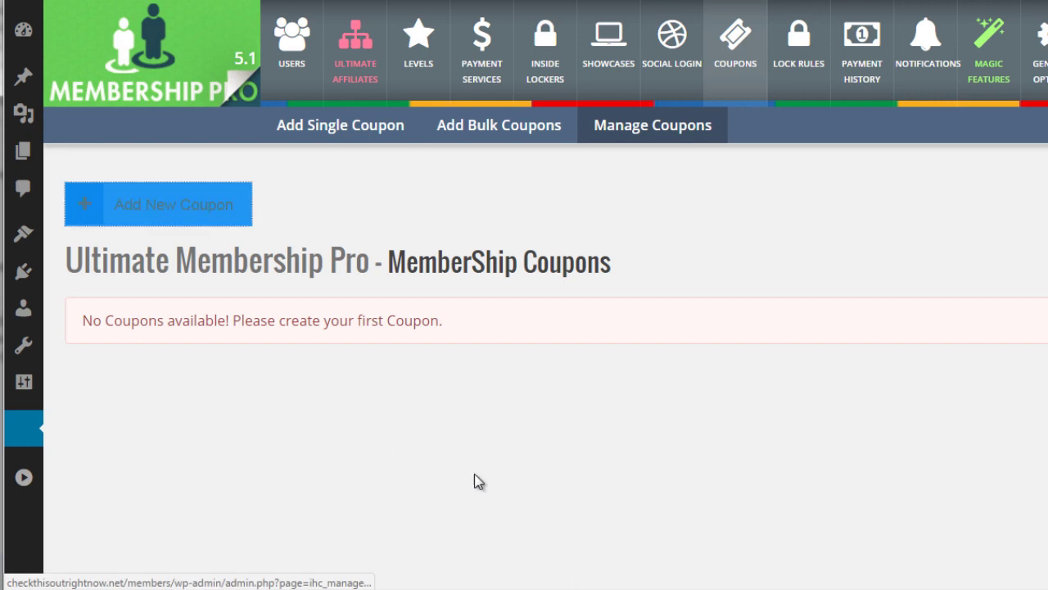
{"action": "scroll", "coordinate": [557, 375], "scroll_direction": "down", "scroll_amount": 3}
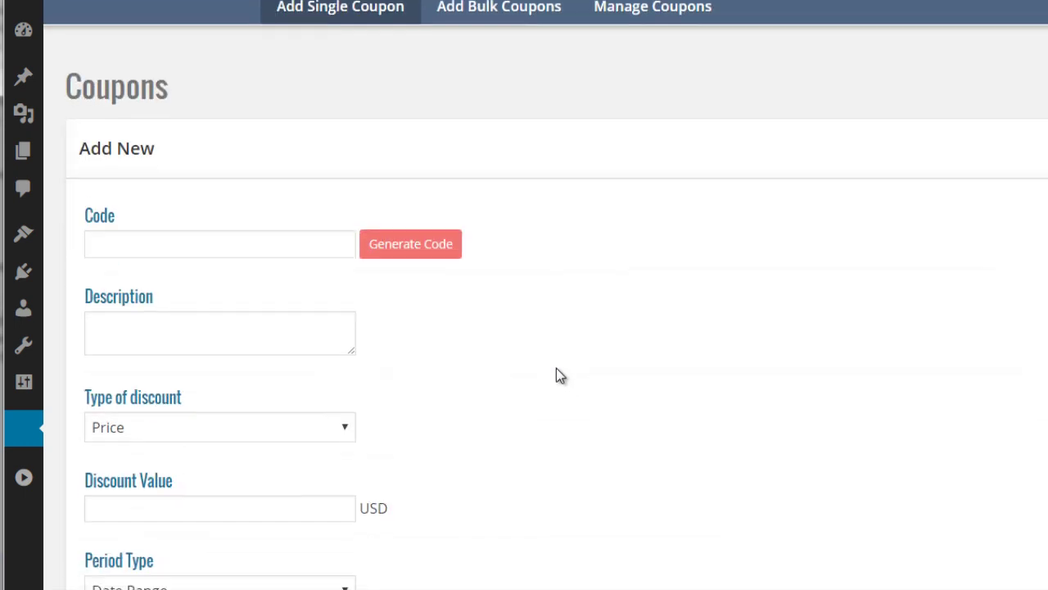
{"action": "left_click", "coordinate": [402, 167]}
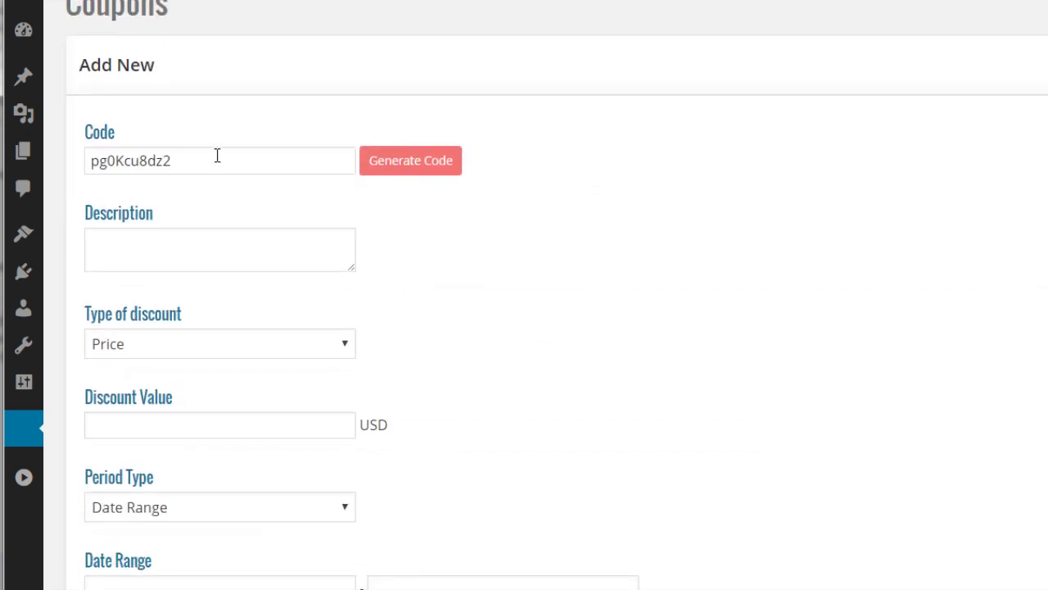
{"action": "left_click_drag", "start_coordinate": [217, 161], "coordinate": [61, 162]}
{"action": "left_click", "coordinate": [244, 235]}
- Keep Price as discount type and leave the period type on Date Range
{"action": "scroll", "coordinate": [243, 303], "scroll_direction": "down", "scroll_amount": 1}
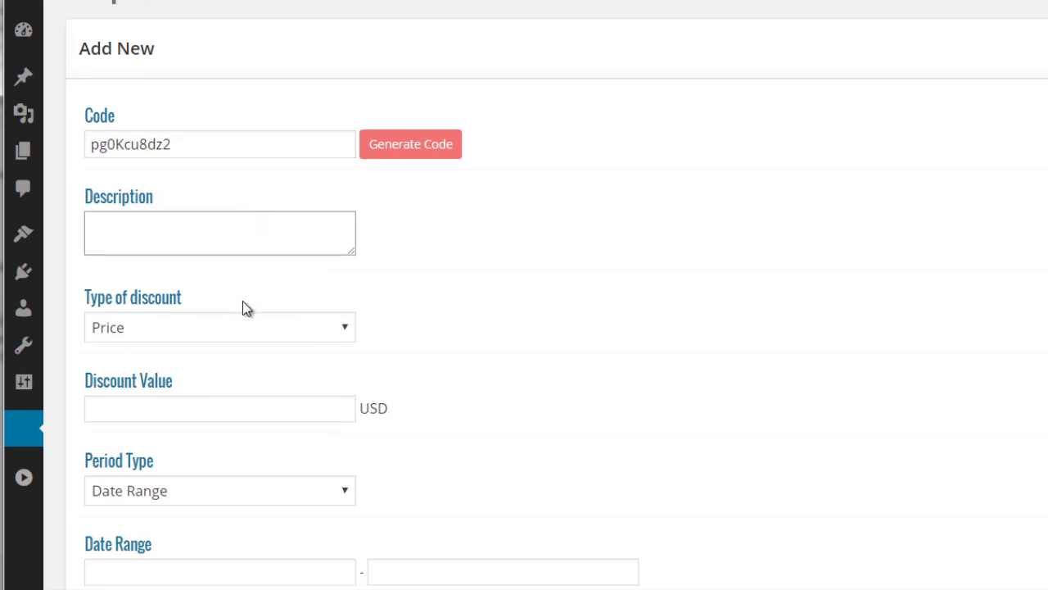
{"action": "left_click", "coordinate": [169, 257]}
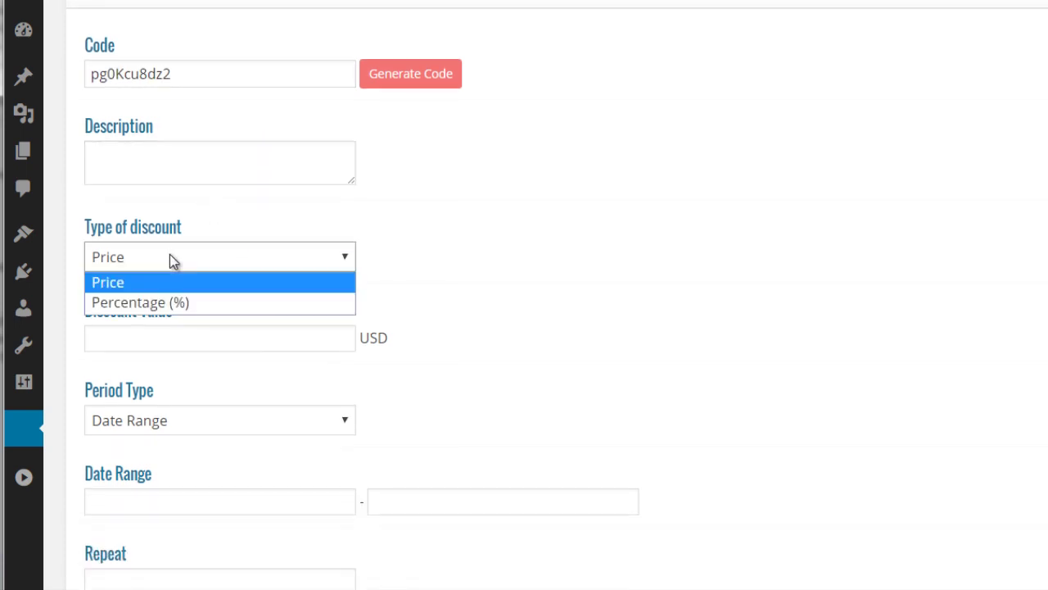
{"action": "left_click", "coordinate": [186, 337]}
{"action": "scroll", "coordinate": [186, 337], "scroll_direction": "down", "scroll_amount": 1}
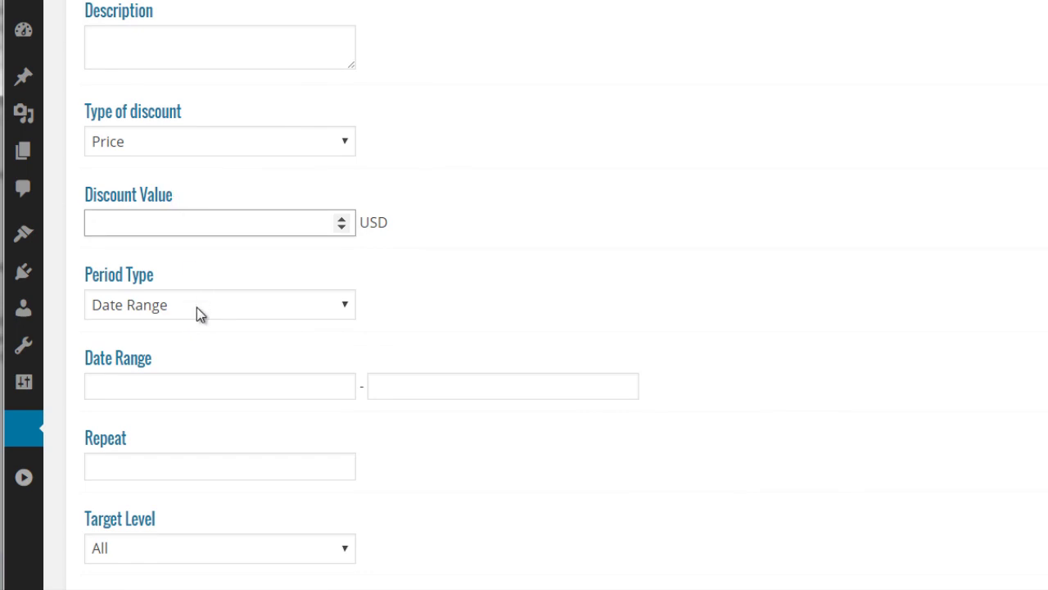
{"action": "scroll", "coordinate": [197, 307], "scroll_direction": "down", "scroll_amount": 1}
{"action": "left_click", "coordinate": [196, 221]}
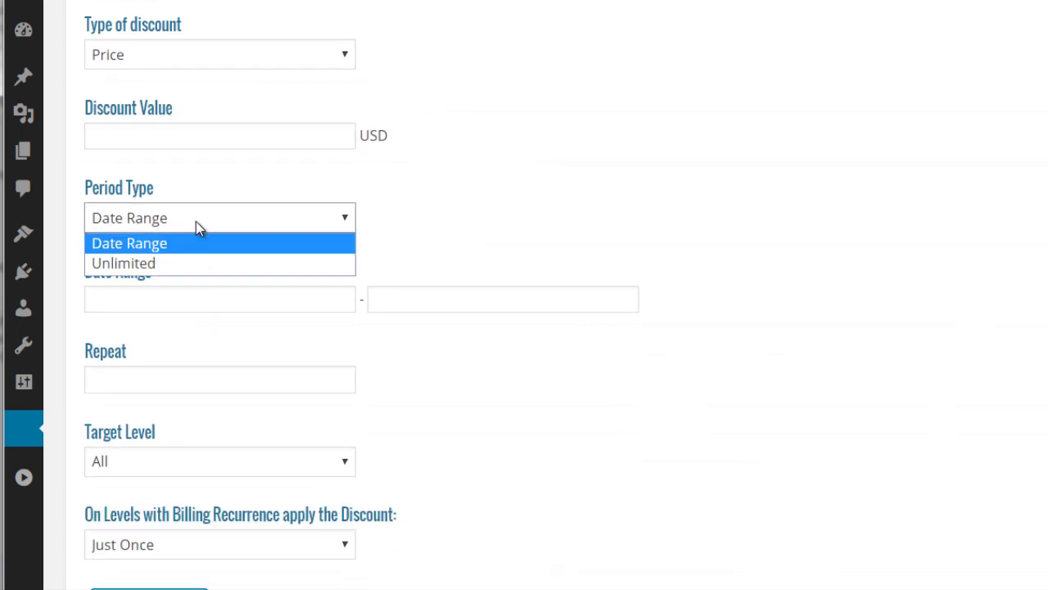
{"action": "left_click", "coordinate": [181, 260]}
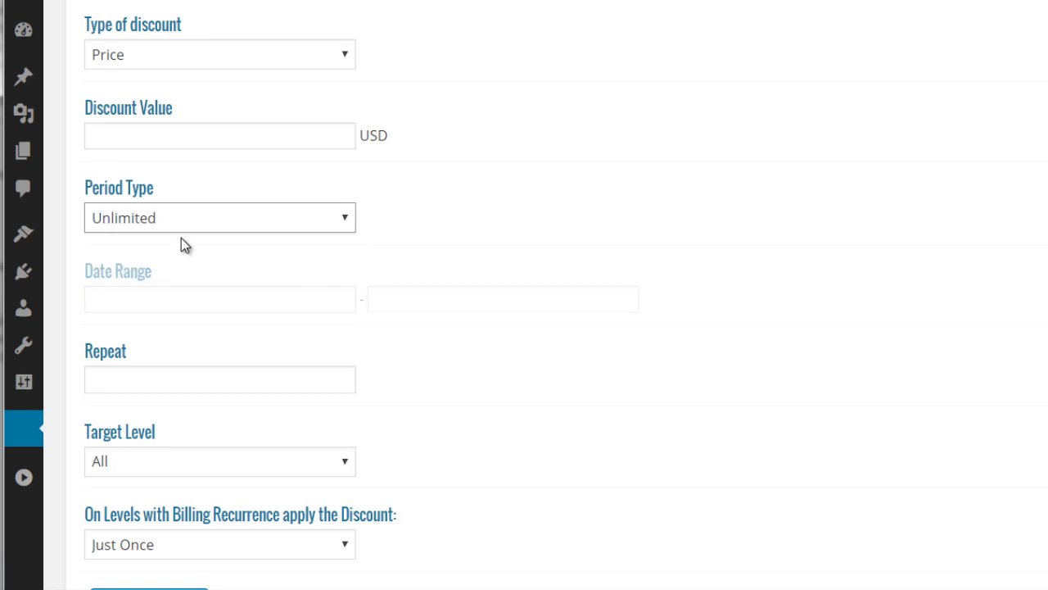
{"action": "left_click", "coordinate": [186, 217]}
{"action": "left_click", "coordinate": [182, 238]}
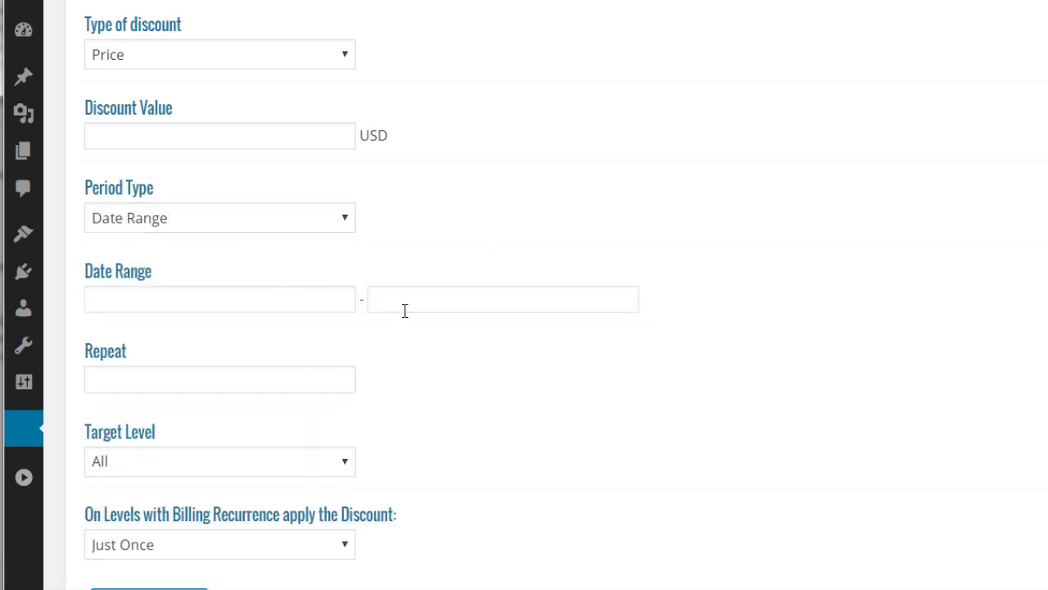
- Set the coupon's Target Level to frontendoffer
{"action": "scroll", "coordinate": [404, 311], "scroll_direction": "down", "scroll_amount": 3}
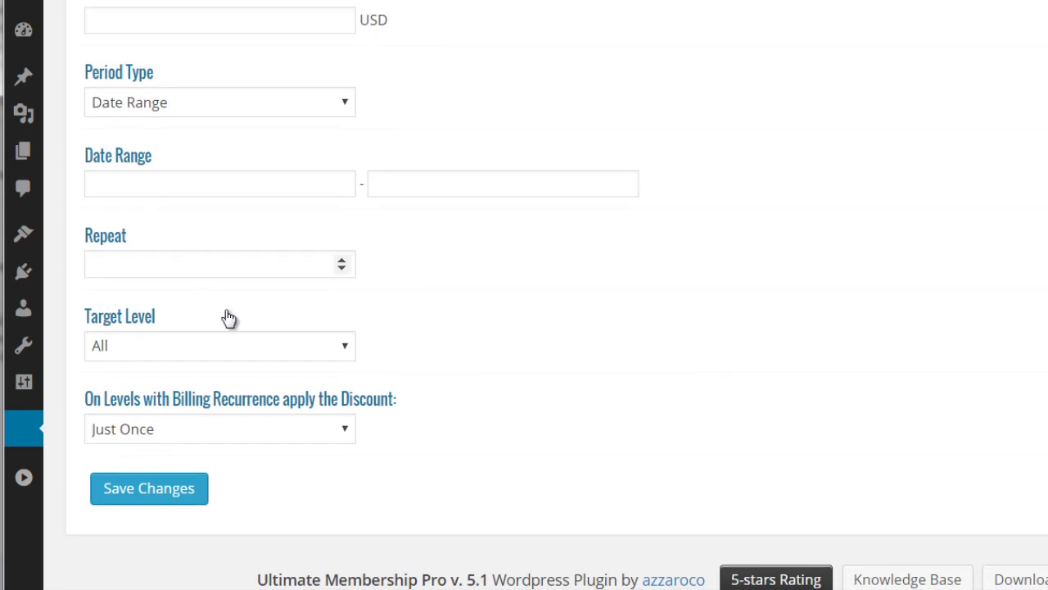
{"action": "scroll", "coordinate": [274, 397], "scroll_direction": "down", "scroll_amount": 2}
{"action": "left_click", "coordinate": [252, 295]}
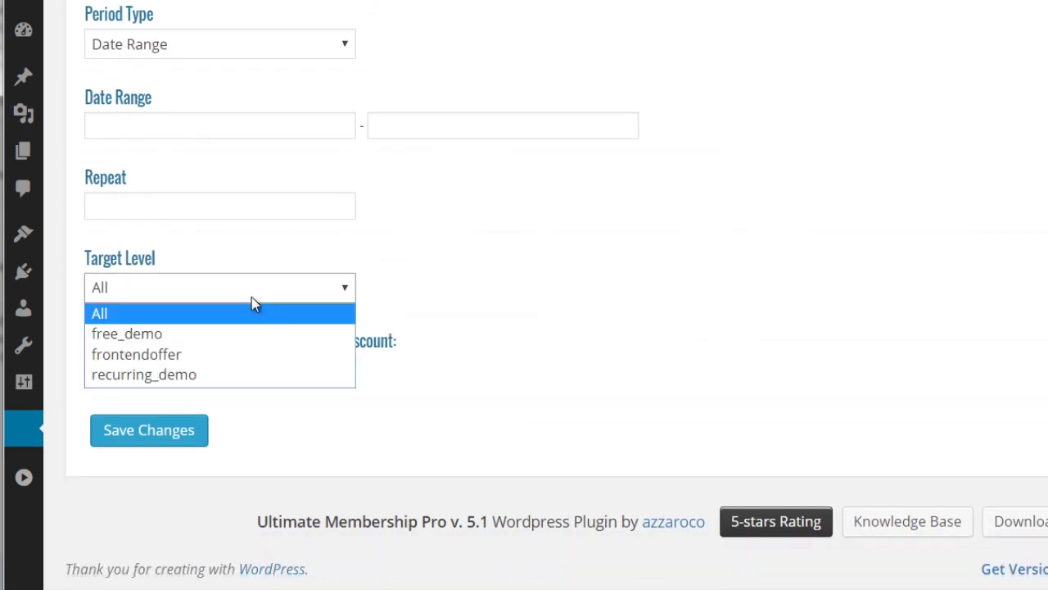
{"action": "left_click", "coordinate": [252, 354]}
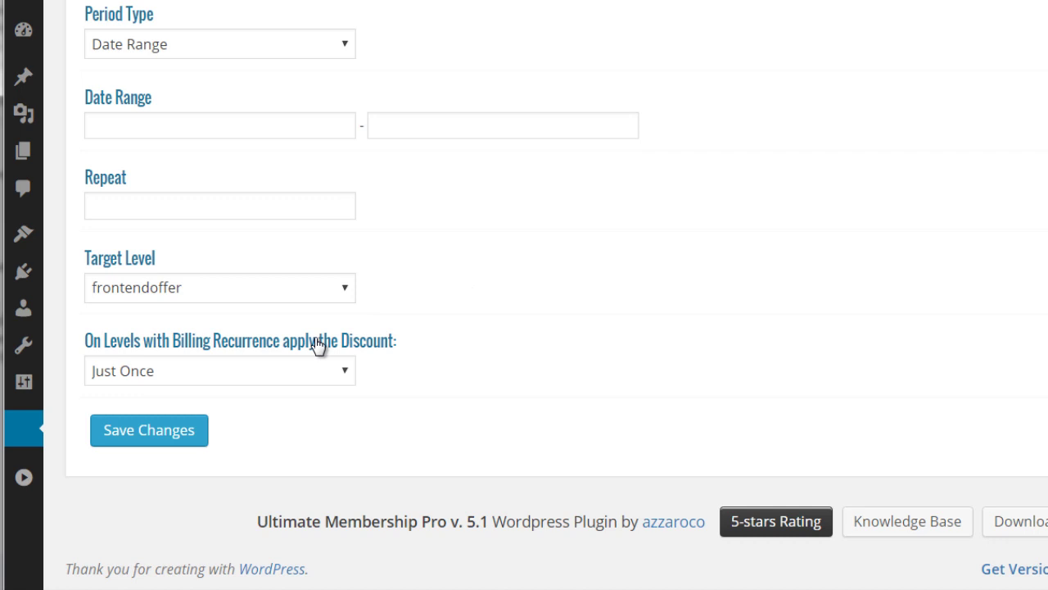
{"action": "scroll", "coordinate": [534, 289], "scroll_direction": "up", "scroll_amount": 6}
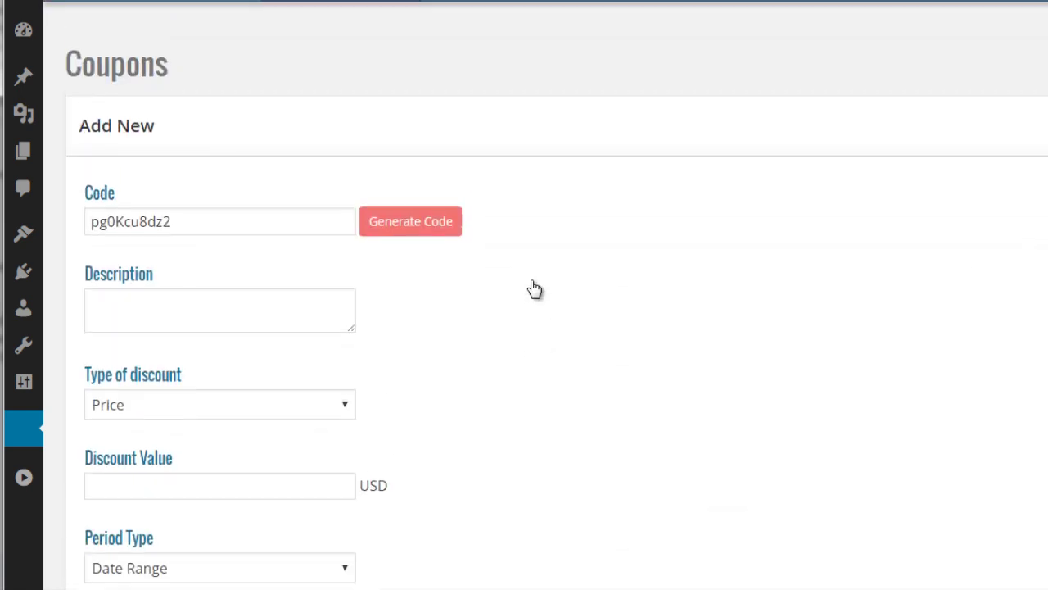
{"action": "scroll", "coordinate": [534, 290], "scroll_direction": "up", "scroll_amount": 2}
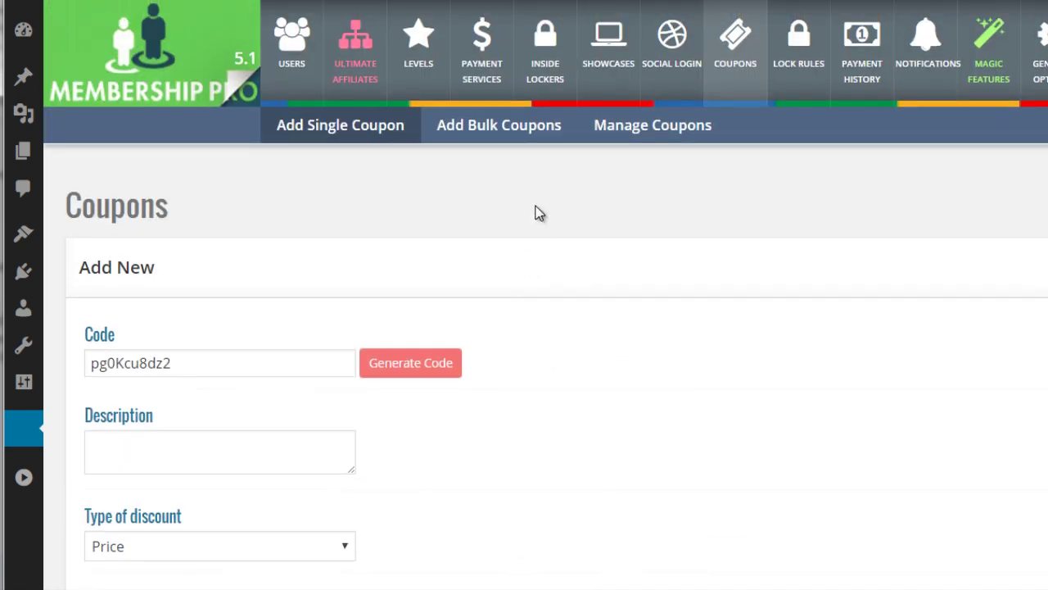
- Switch to Add Bulk Coupons and look through the bulk coupon form
{"action": "left_click", "coordinate": [518, 130]}
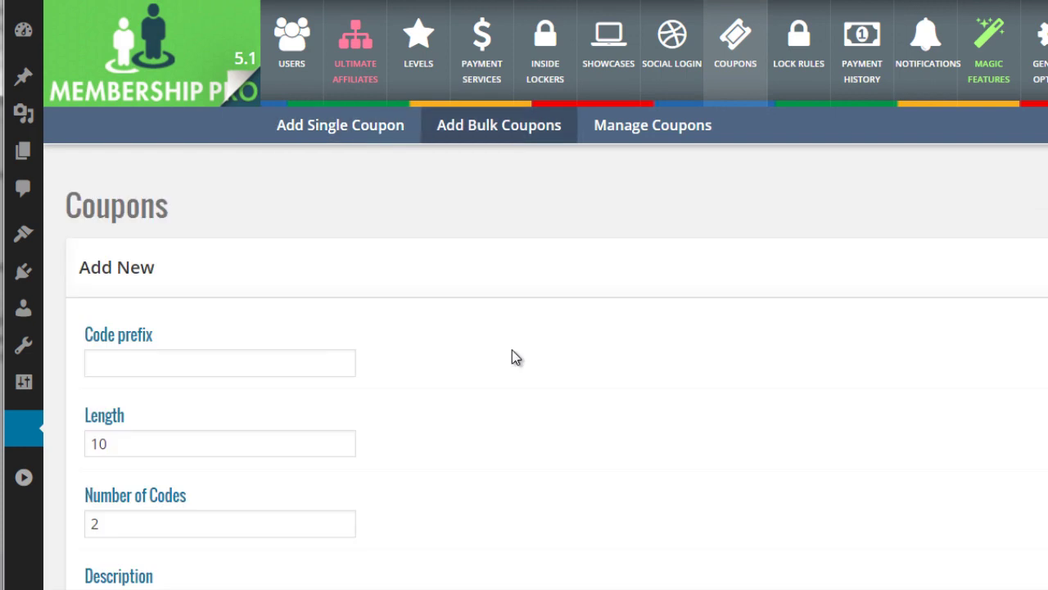
{"action": "scroll", "coordinate": [453, 354], "scroll_direction": "down", "scroll_amount": 3}
{"action": "scroll", "coordinate": [452, 356], "scroll_direction": "down", "scroll_amount": 5}
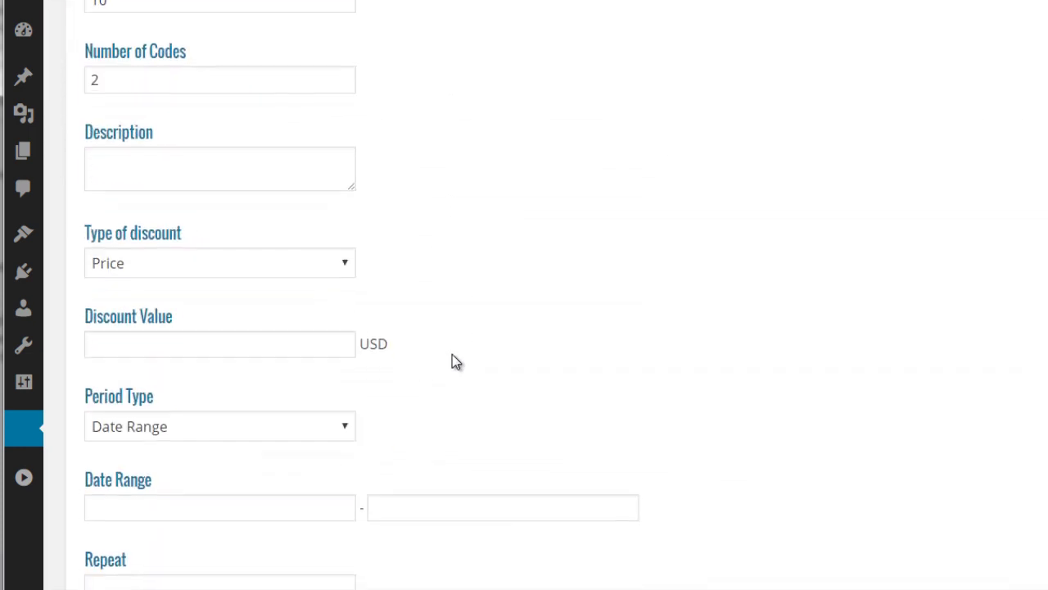
{"action": "scroll", "coordinate": [456, 362], "scroll_direction": "up", "scroll_amount": 1}
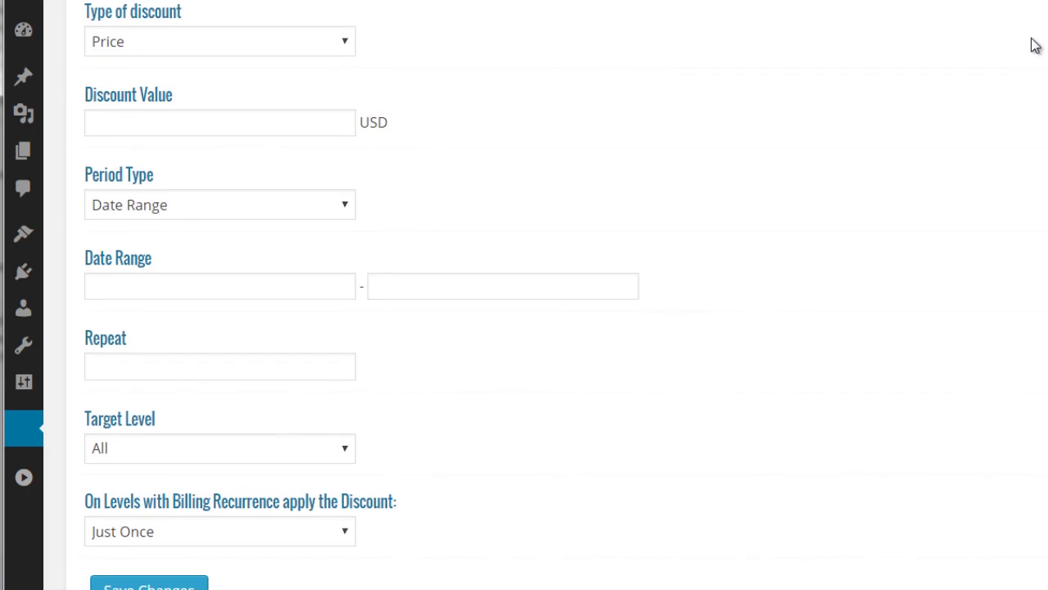
{"action": "scroll", "coordinate": [889, 120], "scroll_direction": "up", "scroll_amount": 8}
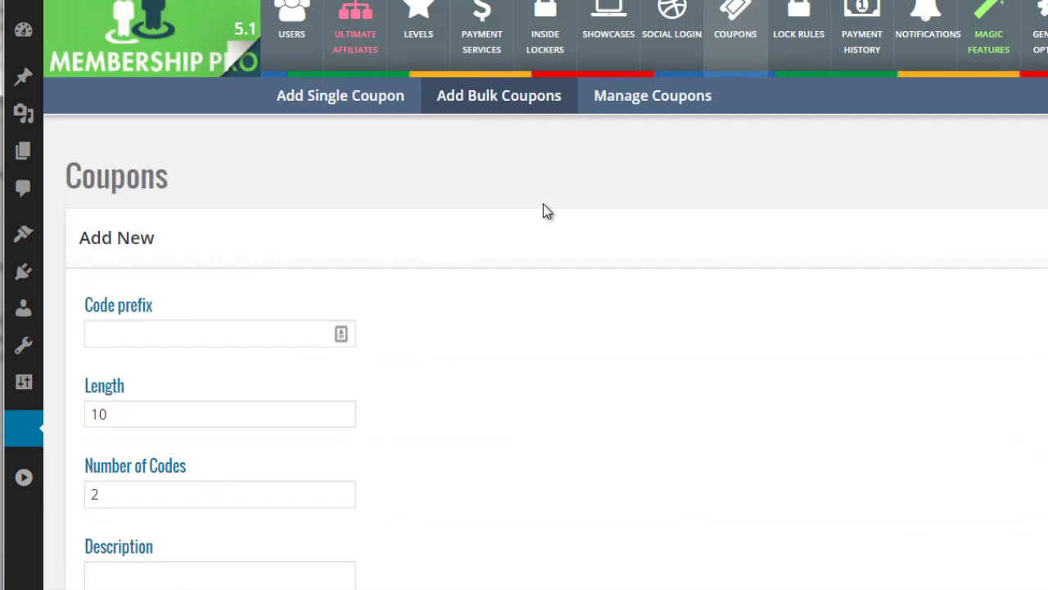
{"action": "scroll", "coordinate": [547, 212], "scroll_direction": "up", "scroll_amount": 1}
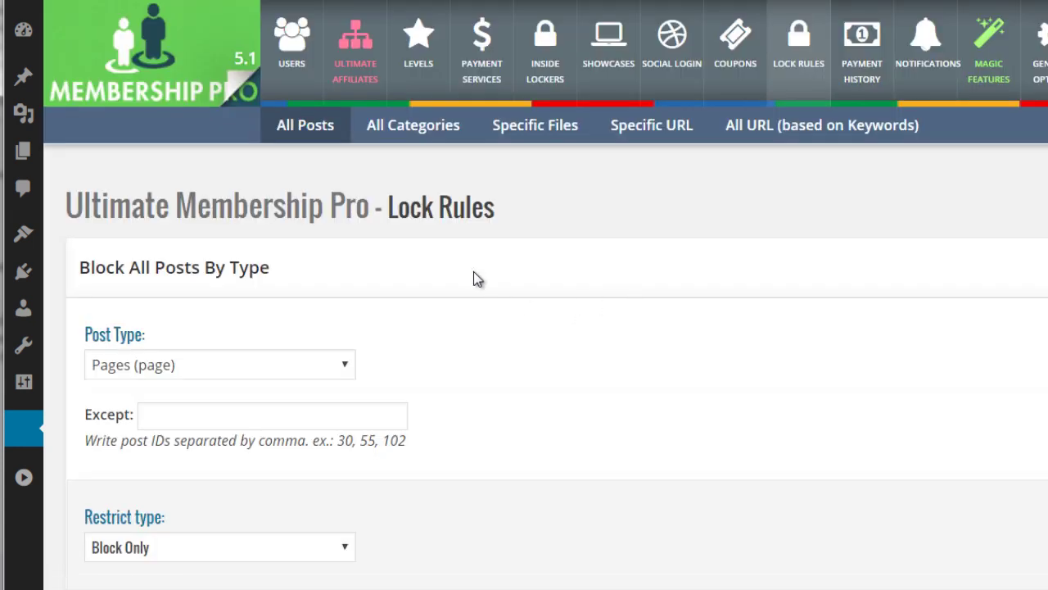
- Set the All Posts lock rule to Posts (post) with frontendoffer as target users
{"action": "scroll", "coordinate": [473, 274], "scroll_direction": "down", "scroll_amount": 2}
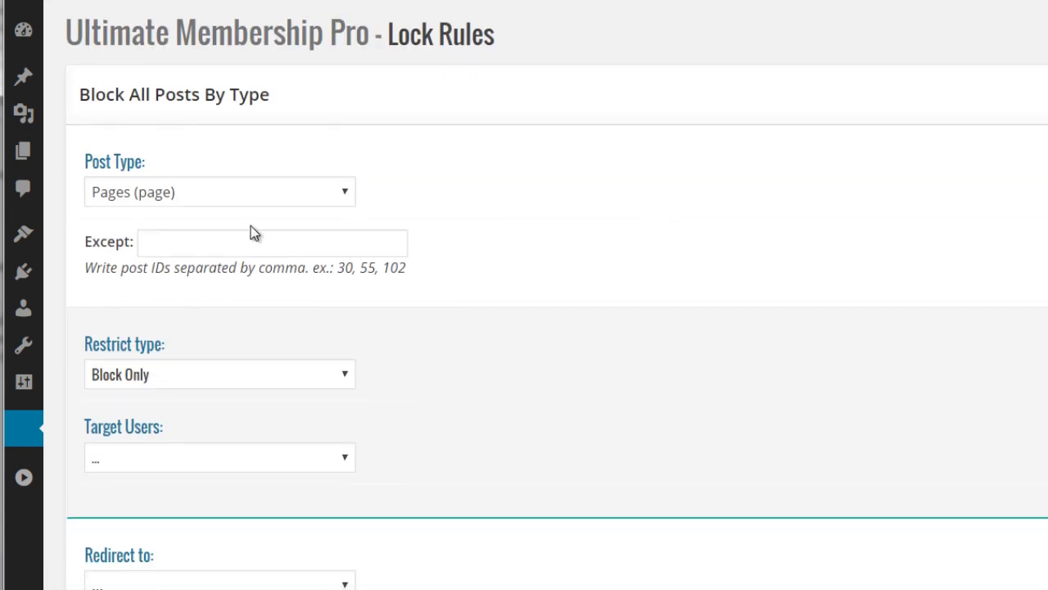
{"action": "left_click", "coordinate": [134, 193]}
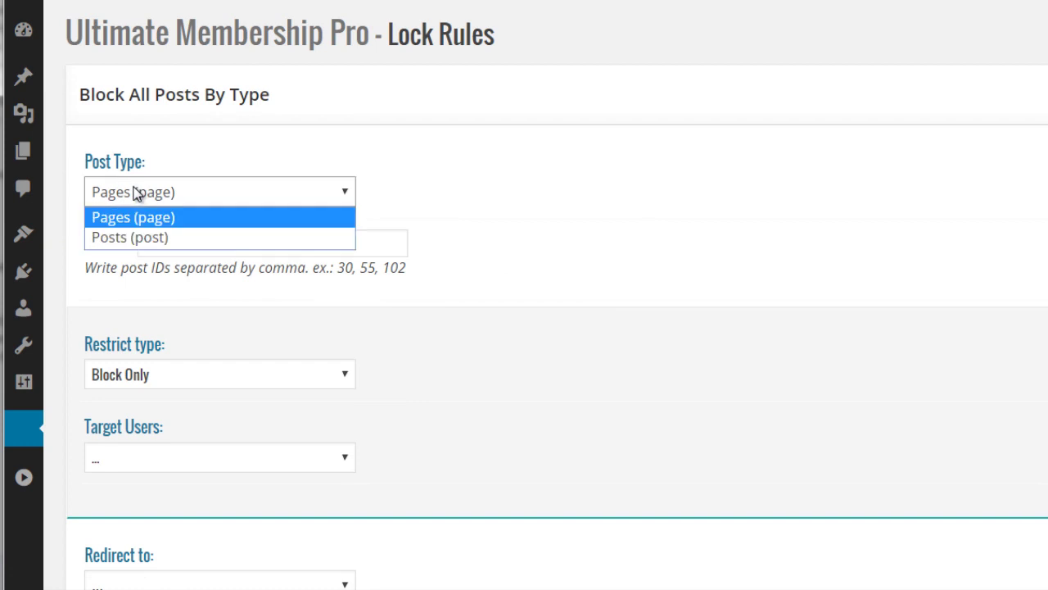
{"action": "left_click", "coordinate": [141, 237]}
{"action": "left_click", "coordinate": [187, 246]}
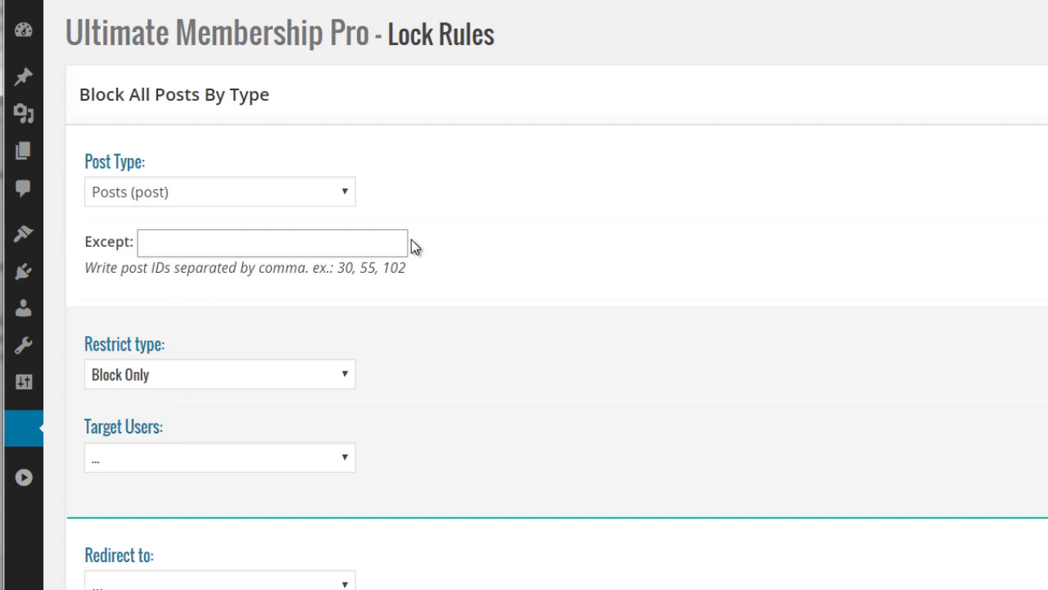
{"action": "scroll", "coordinate": [412, 312], "scroll_direction": "down", "scroll_amount": 2}
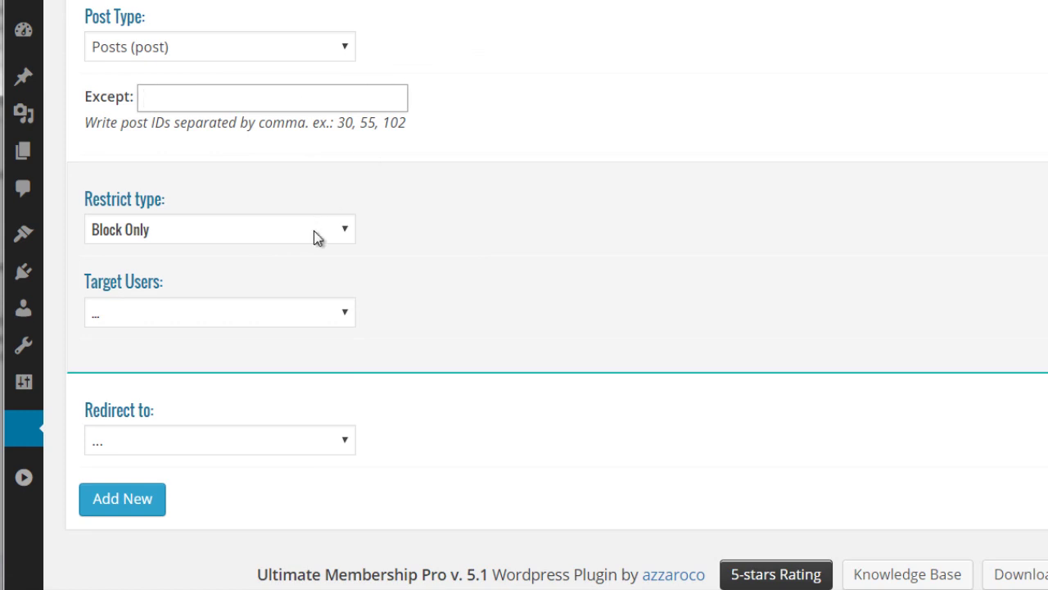
{"action": "left_click", "coordinate": [285, 315]}
{"action": "left_click", "coordinate": [194, 451]}
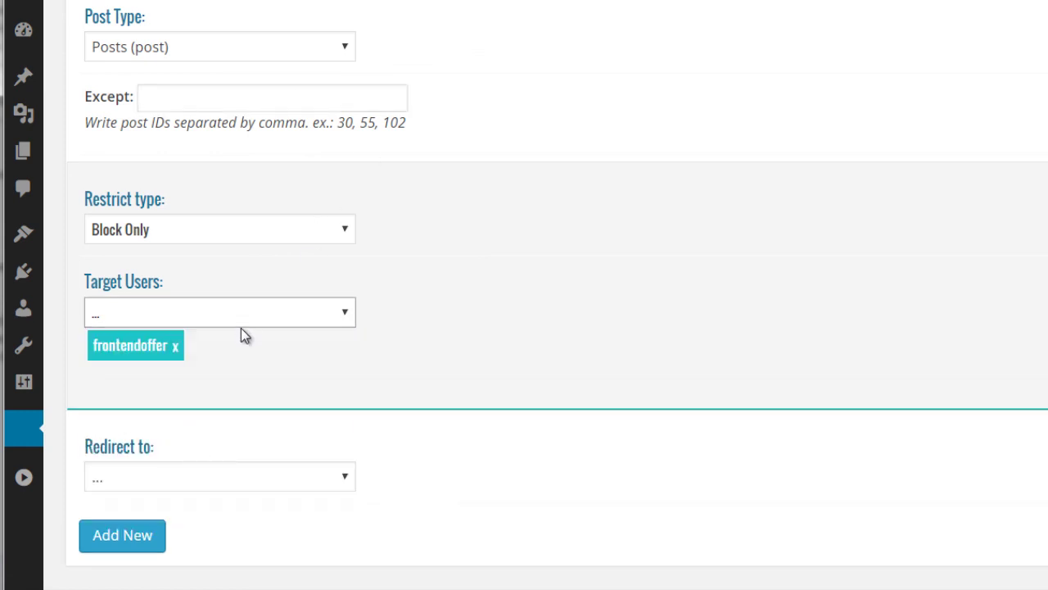
{"action": "scroll", "coordinate": [597, 190], "scroll_direction": "up", "scroll_amount": 5}
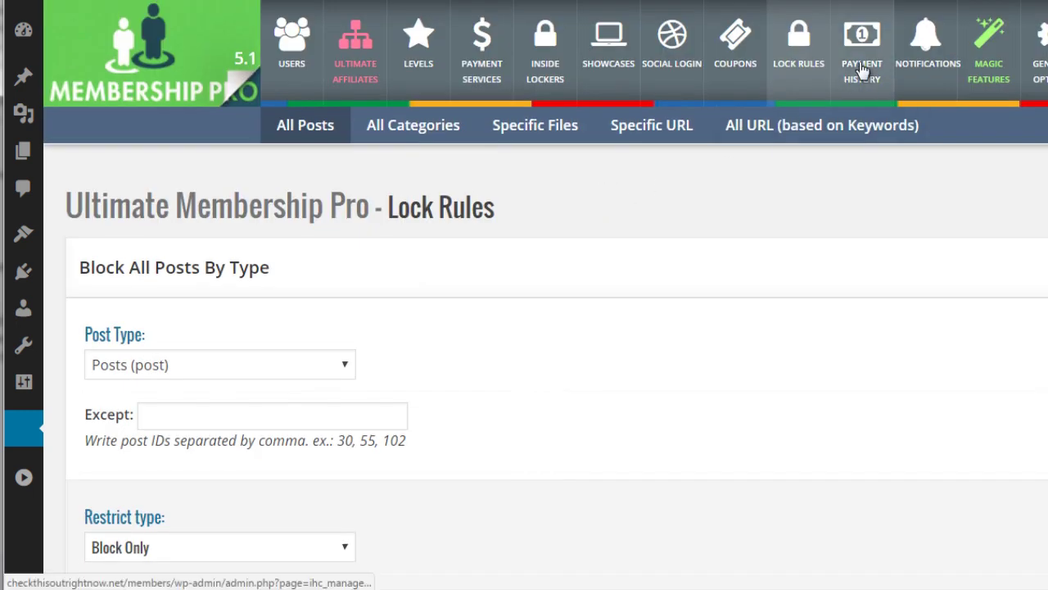
- View the Payment History orders, then scroll through the Notifications templates list
{"action": "left_click", "coordinate": [862, 71]}
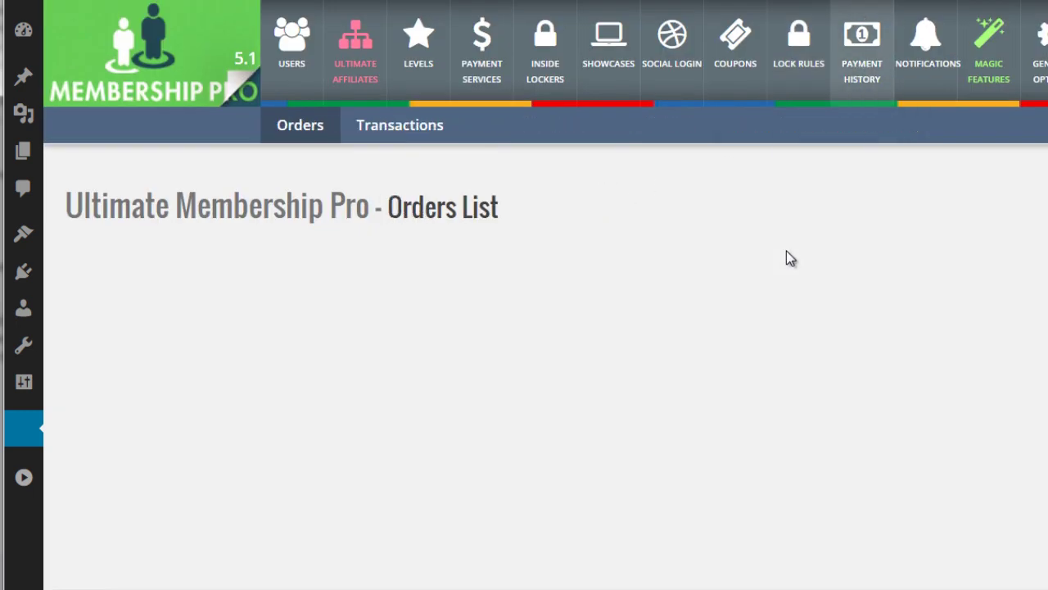
{"action": "left_click", "coordinate": [907, 72]}
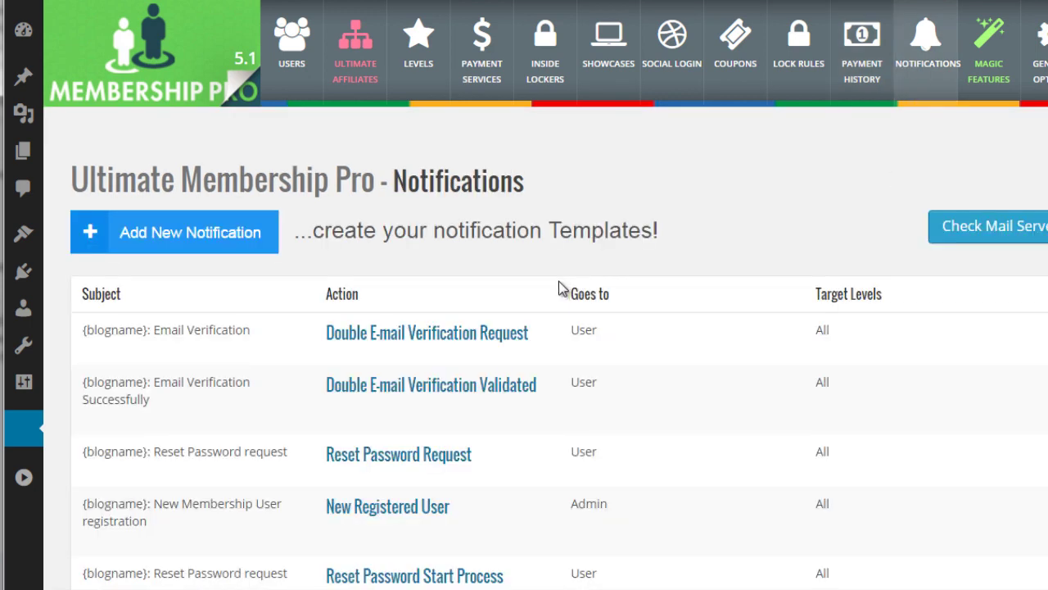
{"action": "scroll", "coordinate": [301, 340], "scroll_direction": "down", "scroll_amount": 3}
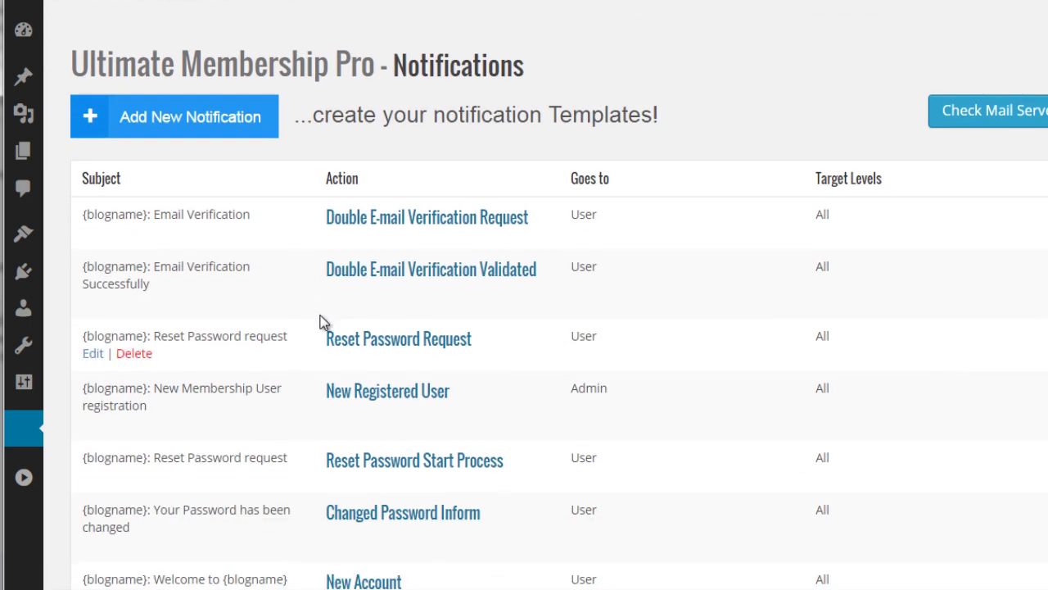
{"action": "scroll", "coordinate": [610, 240], "scroll_direction": "down", "scroll_amount": 3}
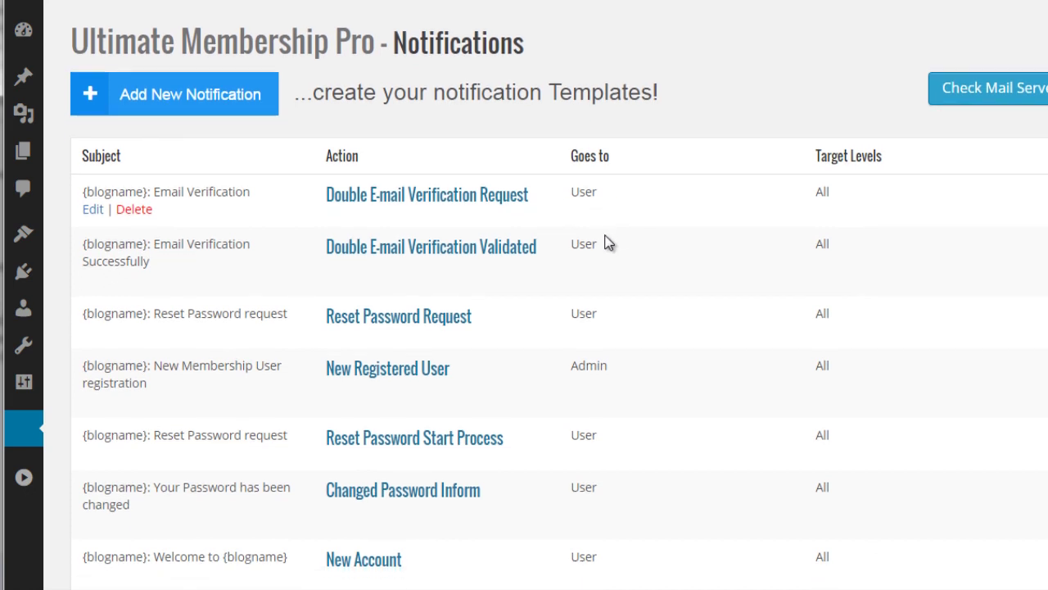
{"action": "scroll", "coordinate": [599, 275], "scroll_direction": "down", "scroll_amount": 8}
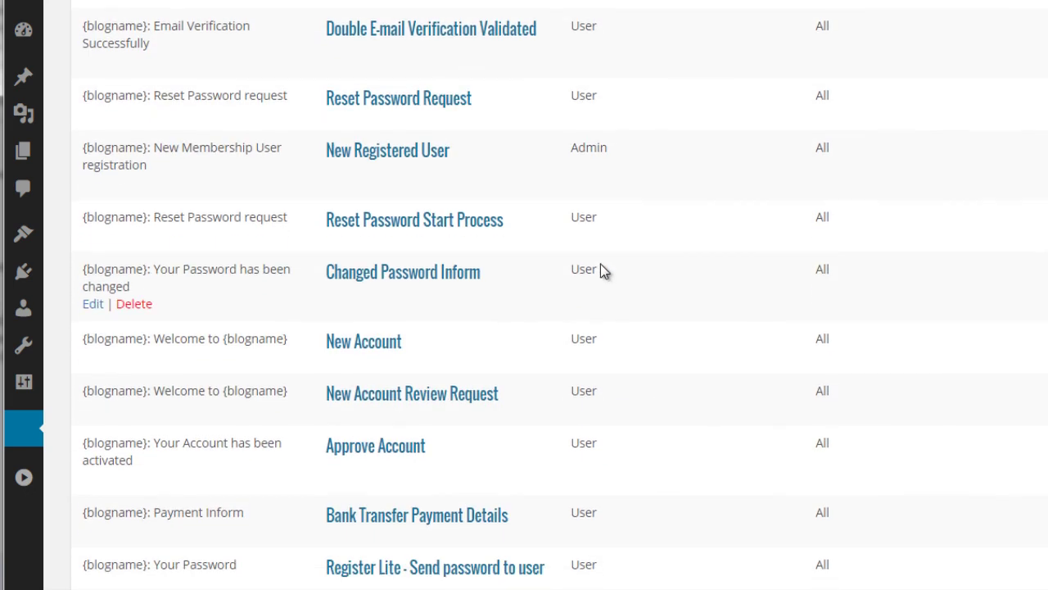
{"action": "scroll", "coordinate": [622, 254], "scroll_direction": "up", "scroll_amount": 14}
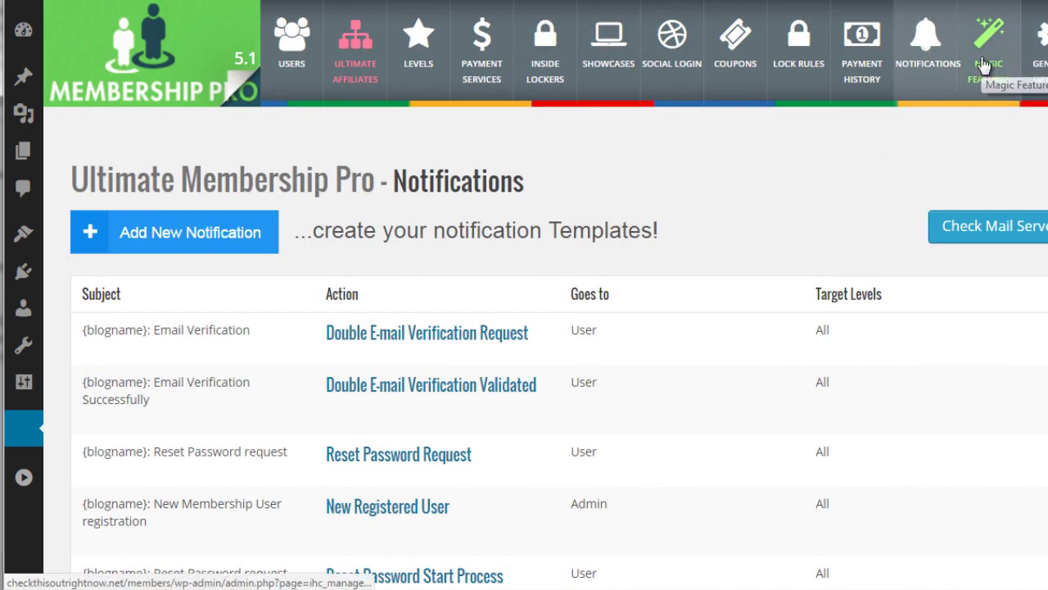
- Browse the Magic Features add-on tiles, then go to General Options
{"action": "left_click", "coordinate": [985, 67]}
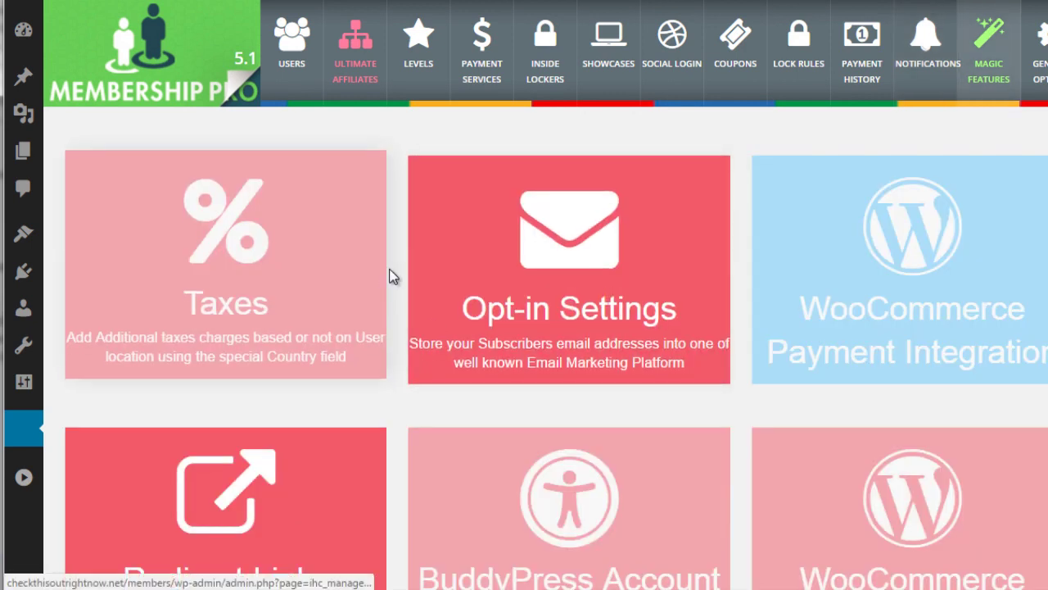
{"action": "scroll", "coordinate": [390, 280], "scroll_direction": "down", "scroll_amount": 5}
{"action": "scroll", "coordinate": [395, 270], "scroll_direction": "down", "scroll_amount": 5}
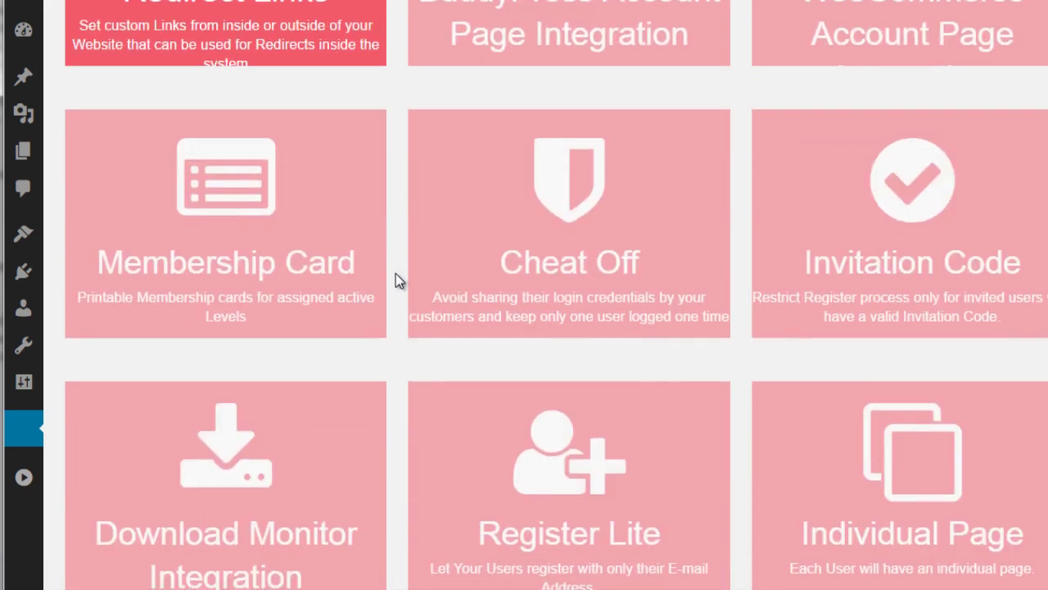
{"action": "scroll", "coordinate": [399, 277], "scroll_direction": "down", "scroll_amount": 5}
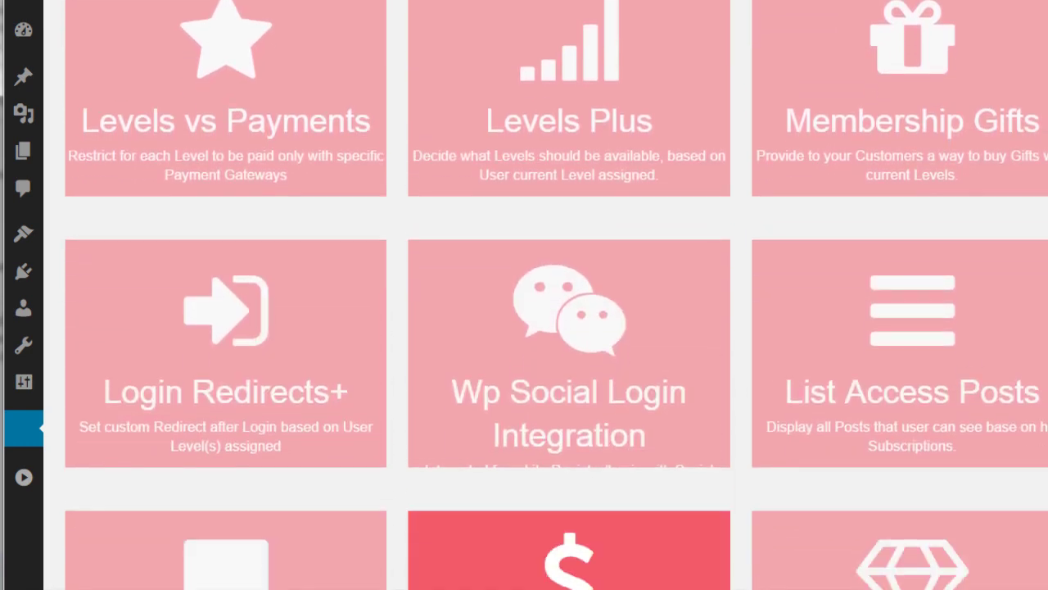
{"action": "scroll", "coordinate": [557, 295], "scroll_direction": "down", "scroll_amount": 5}
{"action": "key", "text": "Home"}
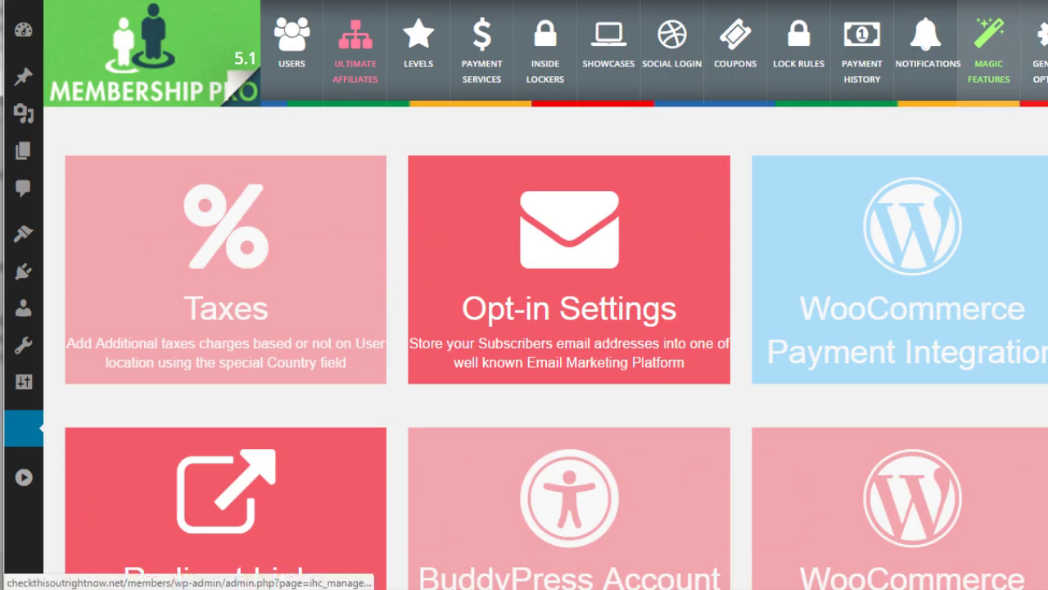
{"action": "left_click", "coordinate": [1037, 49]}
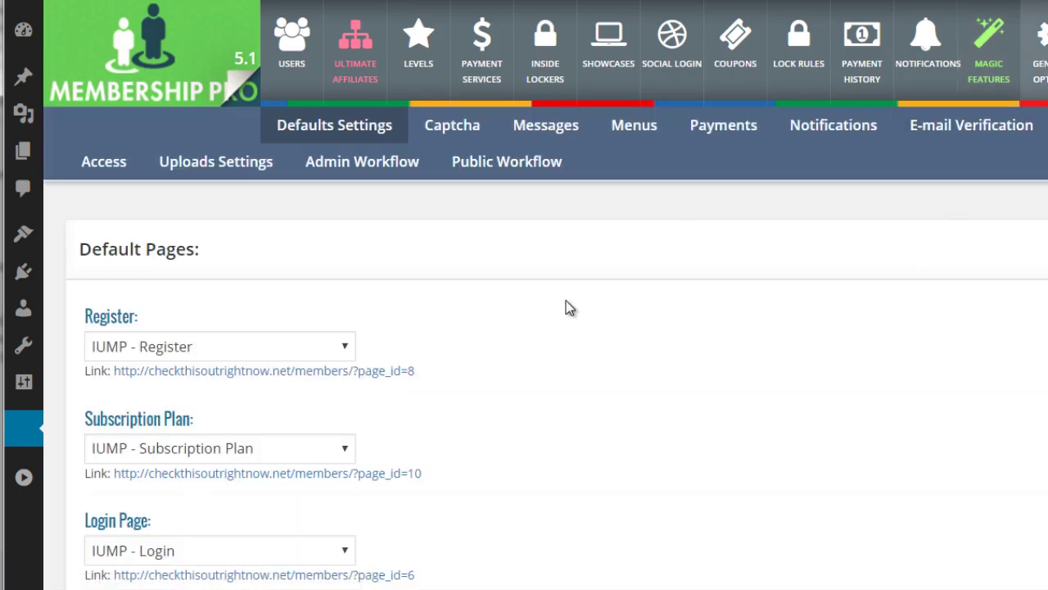
- Look over the Captcha tab's ReCaptcha settings and the Messages tab's update success message
{"action": "scroll", "coordinate": [530, 304], "scroll_direction": "down", "scroll_amount": 1}
{"action": "scroll", "coordinate": [524, 304], "scroll_direction": "up", "scroll_amount": 1}
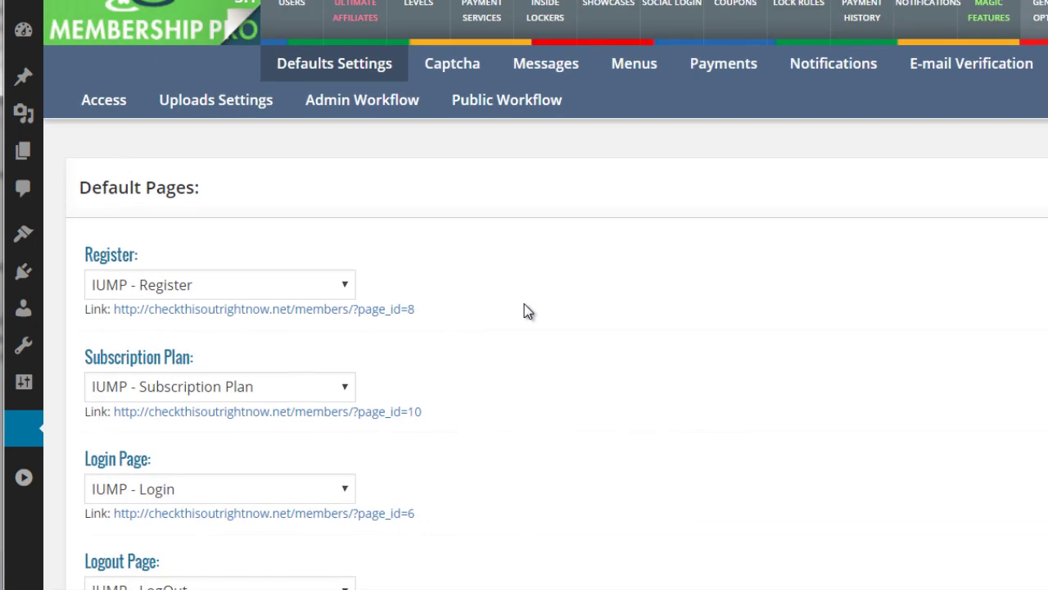
{"action": "left_click", "coordinate": [452, 96]}
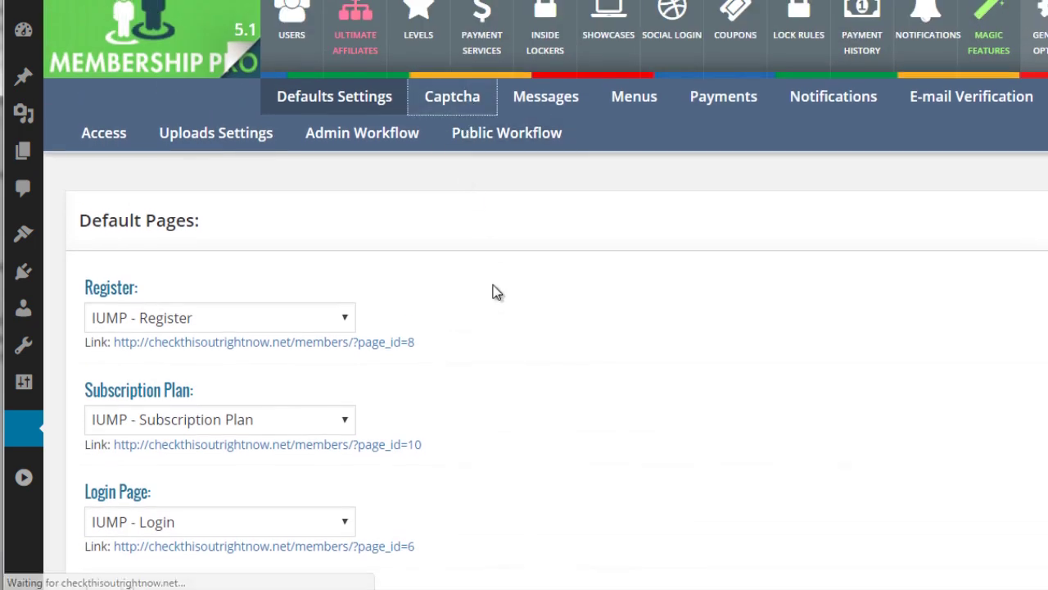
{"action": "scroll", "coordinate": [344, 295], "scroll_direction": "down", "scroll_amount": 1}
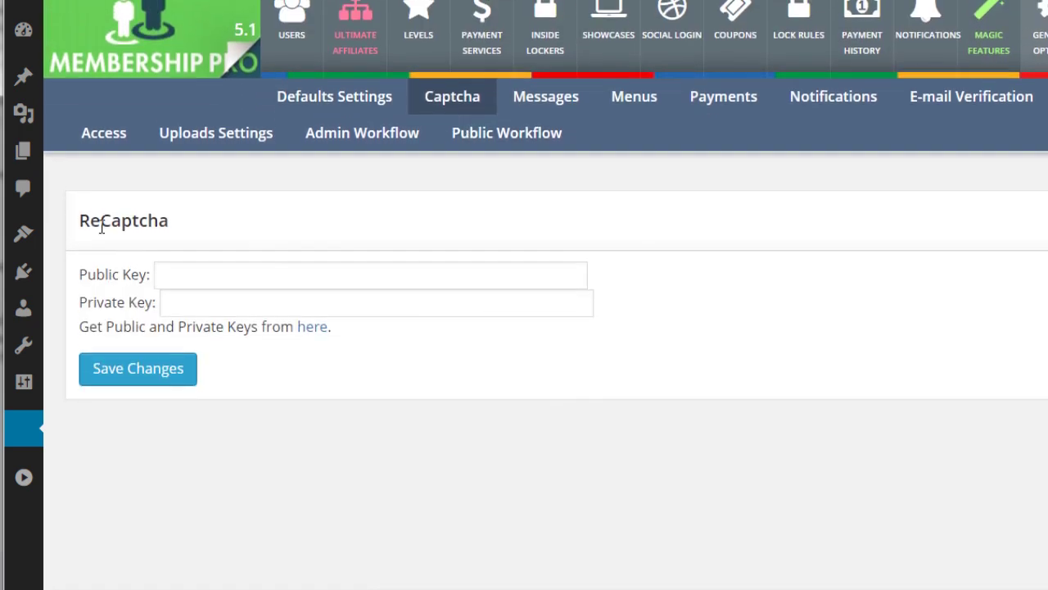
{"action": "left_click_drag", "start_coordinate": [80, 224], "coordinate": [183, 224]}
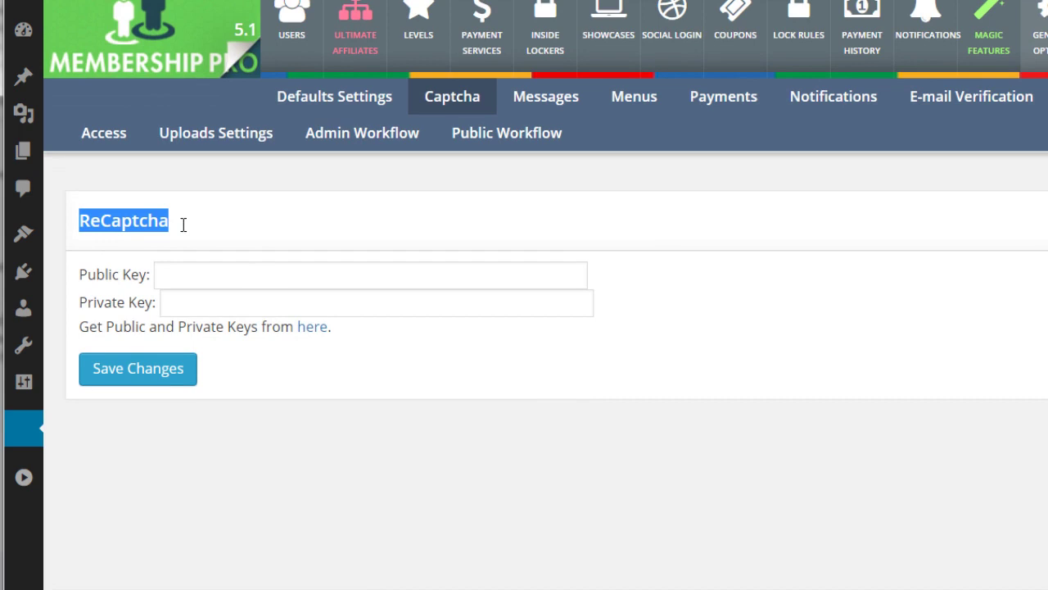
{"action": "left_click", "coordinate": [560, 96]}
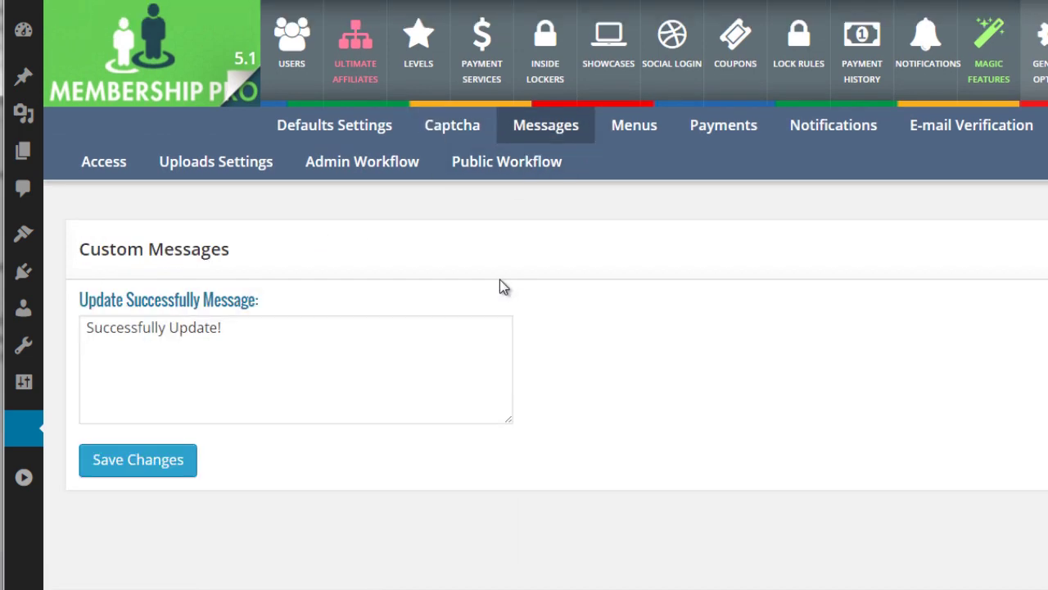
{"action": "scroll", "coordinate": [499, 285], "scroll_direction": "down", "scroll_amount": 1}
{"action": "left_click", "coordinate": [312, 311]}
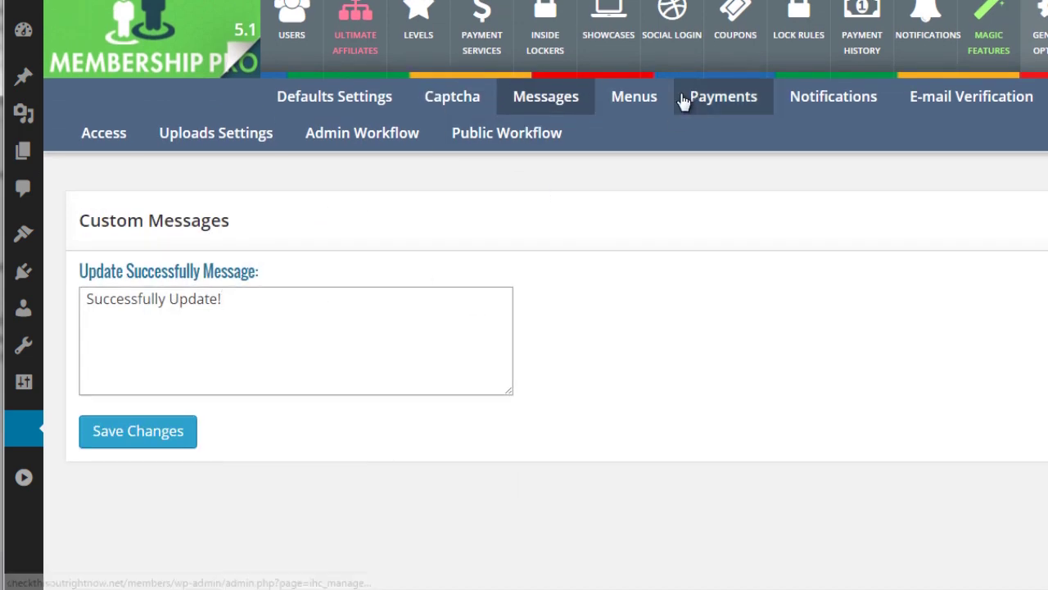
- View the Menus tab without selecting a menu and expand the admin sidebar
{"action": "left_click", "coordinate": [651, 98]}
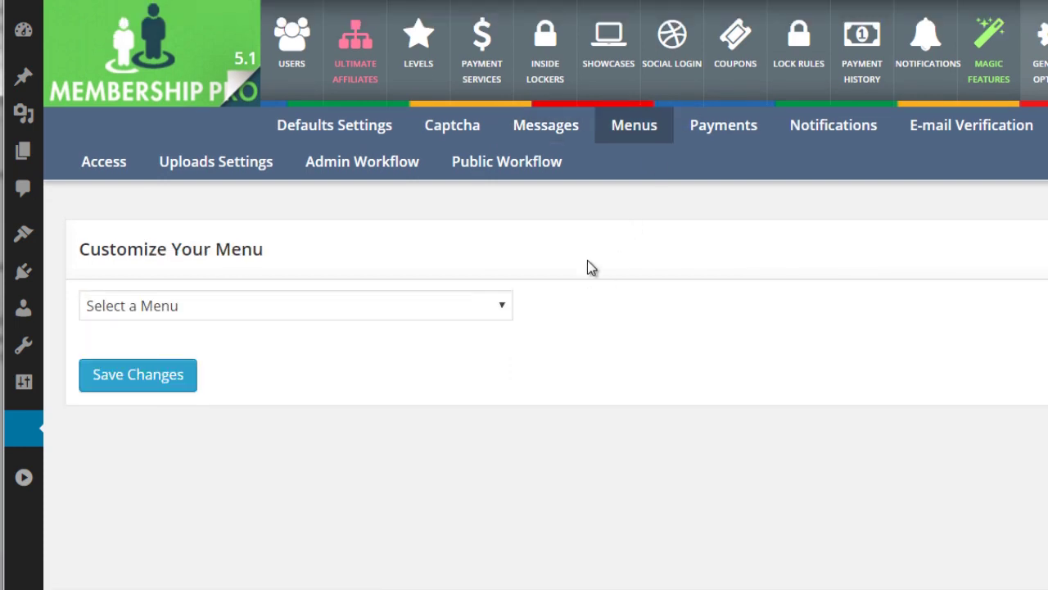
{"action": "left_click", "coordinate": [459, 303]}
{"action": "left_click", "coordinate": [751, 183]}
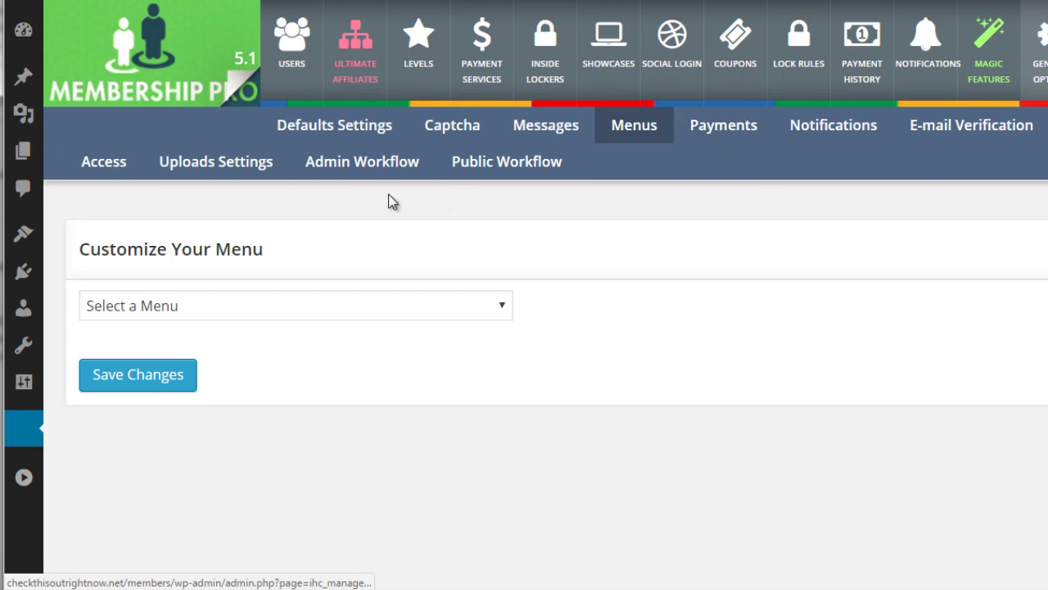
{"action": "left_click", "coordinate": [24, 480]}
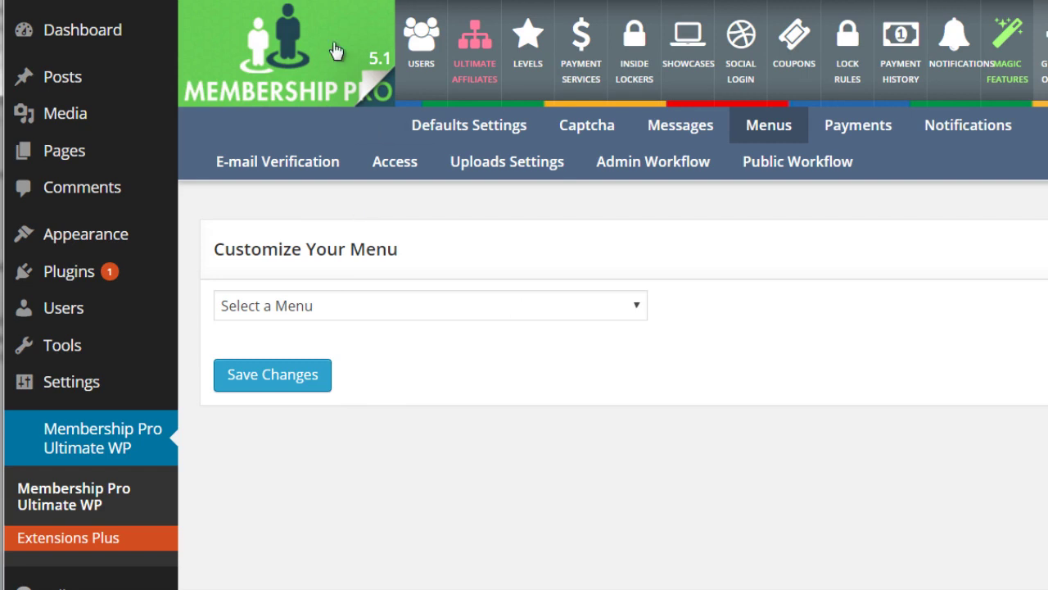
- From All Pages, add a new page titled 'Front End Video - Module 1'
{"action": "mouse_move", "coordinate": [135, 155]}
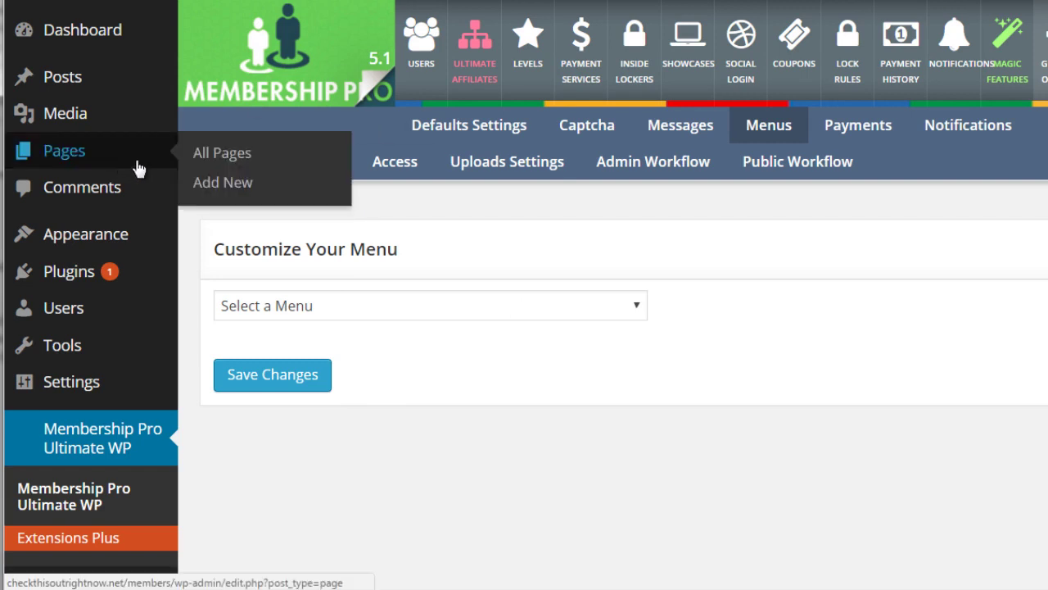
{"action": "left_click", "coordinate": [198, 159]}
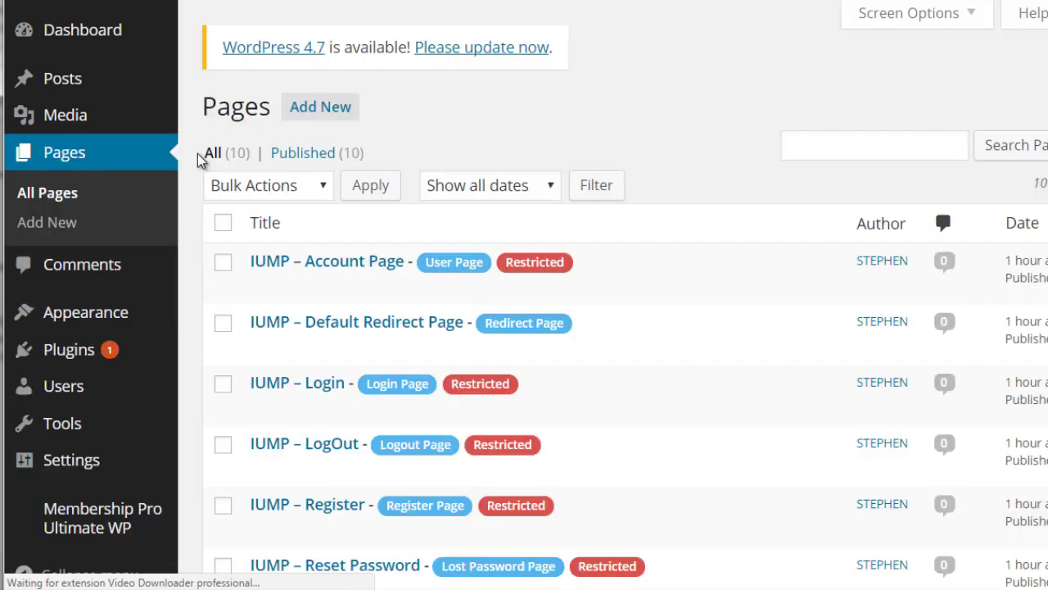
{"action": "scroll", "coordinate": [595, 262], "scroll_direction": "down", "scroll_amount": 2}
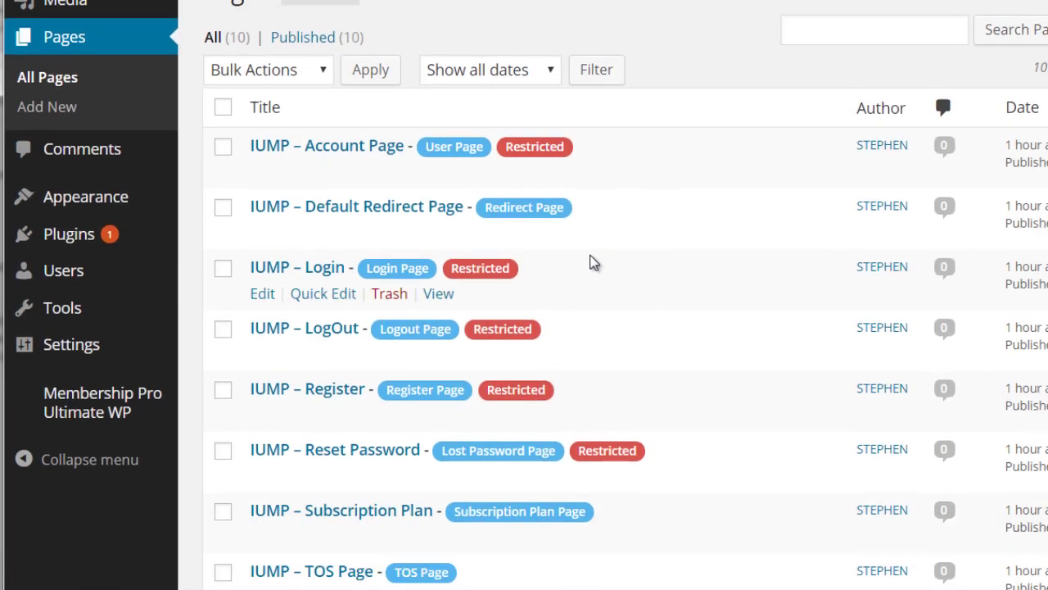
{"action": "scroll", "coordinate": [581, 245], "scroll_direction": "up", "scroll_amount": 1}
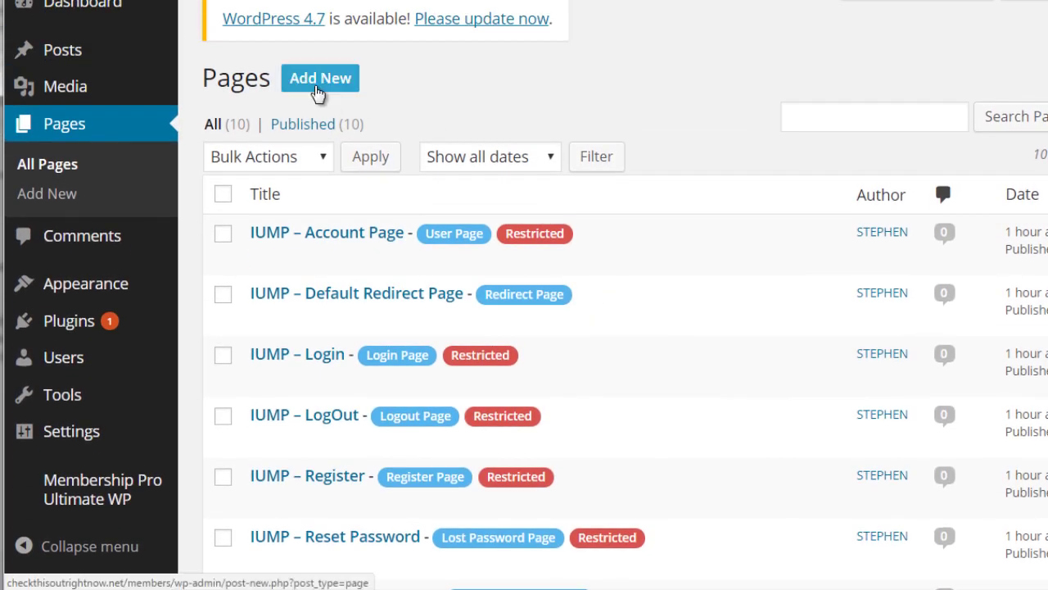
{"action": "left_click", "coordinate": [318, 90]}
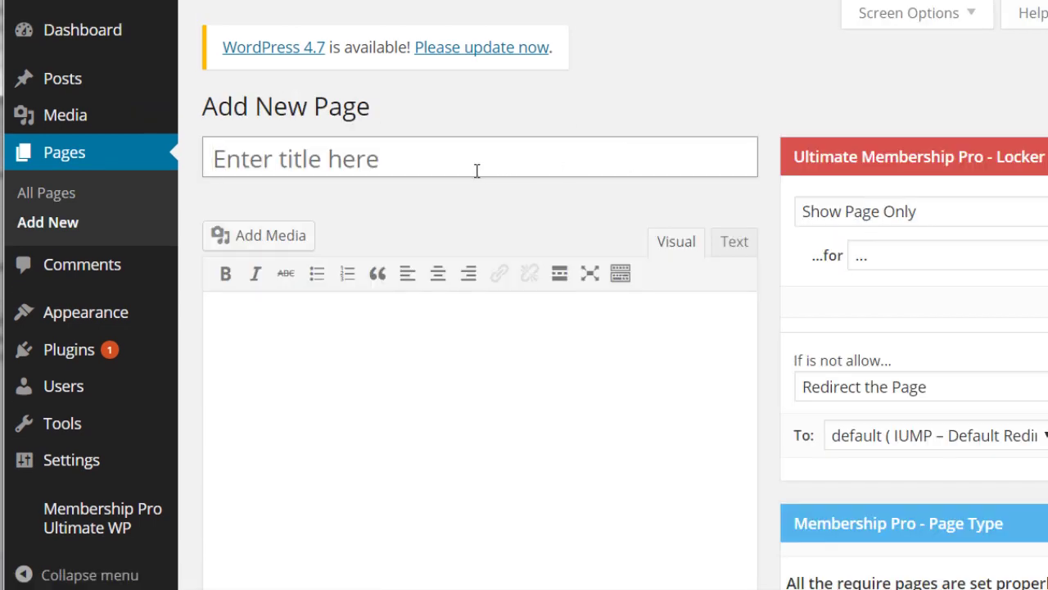
{"action": "type", "text": "Front End Video - Module 1"}
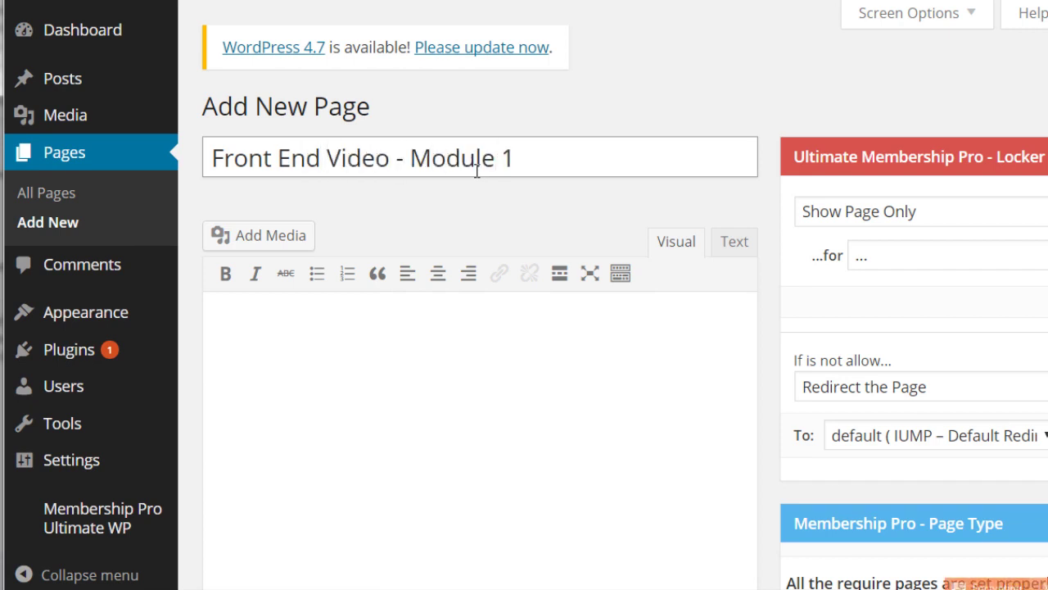
{"action": "scroll", "coordinate": [476, 170], "scroll_direction": "down", "scroll_amount": 2}
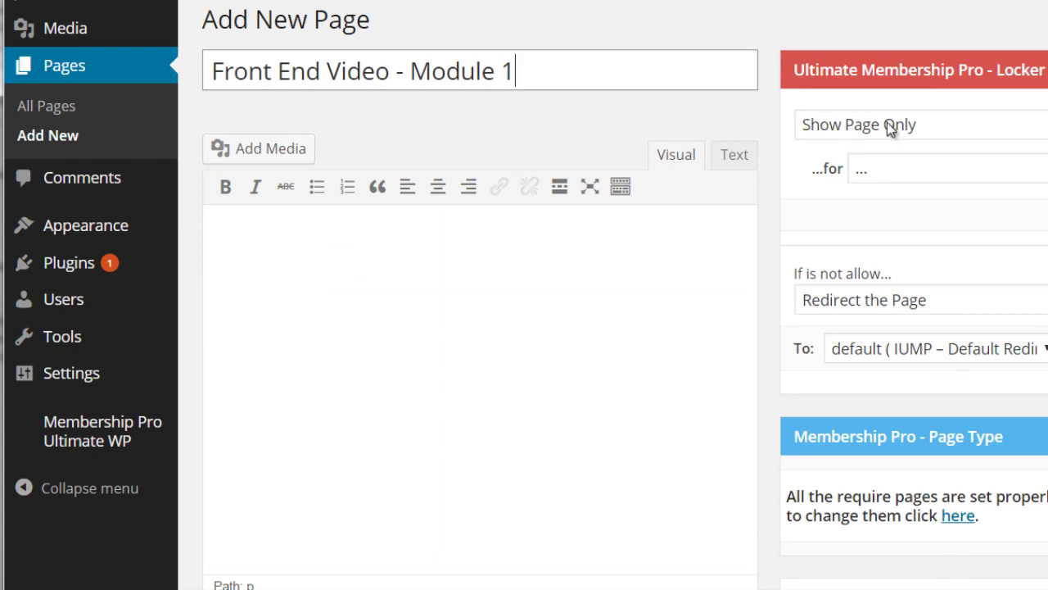
- Limit the page locker to frontendoffer, adding and then removing recurring_demo
{"action": "left_click", "coordinate": [924, 172]}
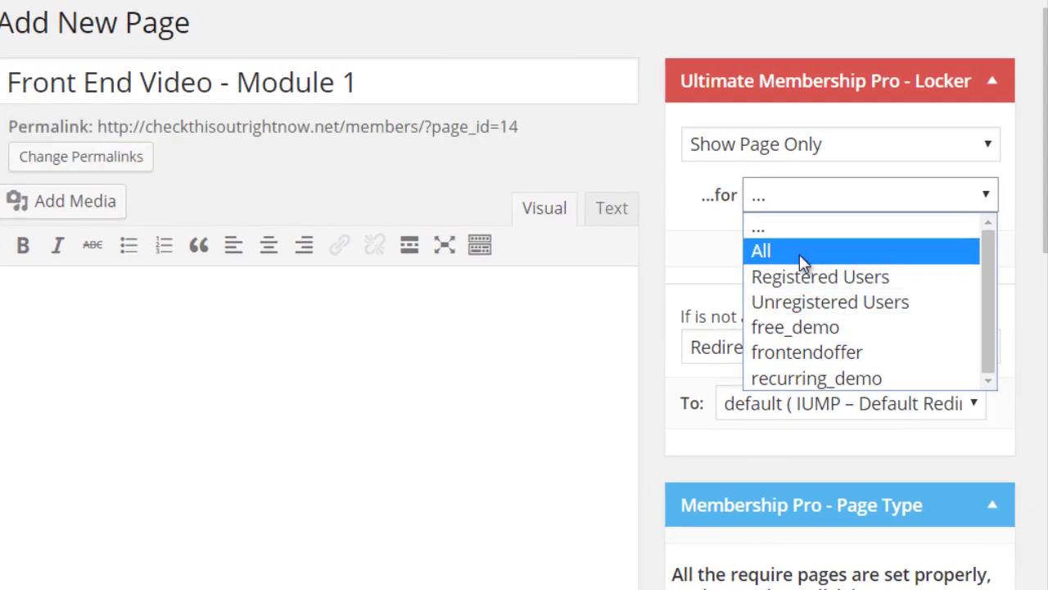
{"action": "left_click", "coordinate": [798, 350]}
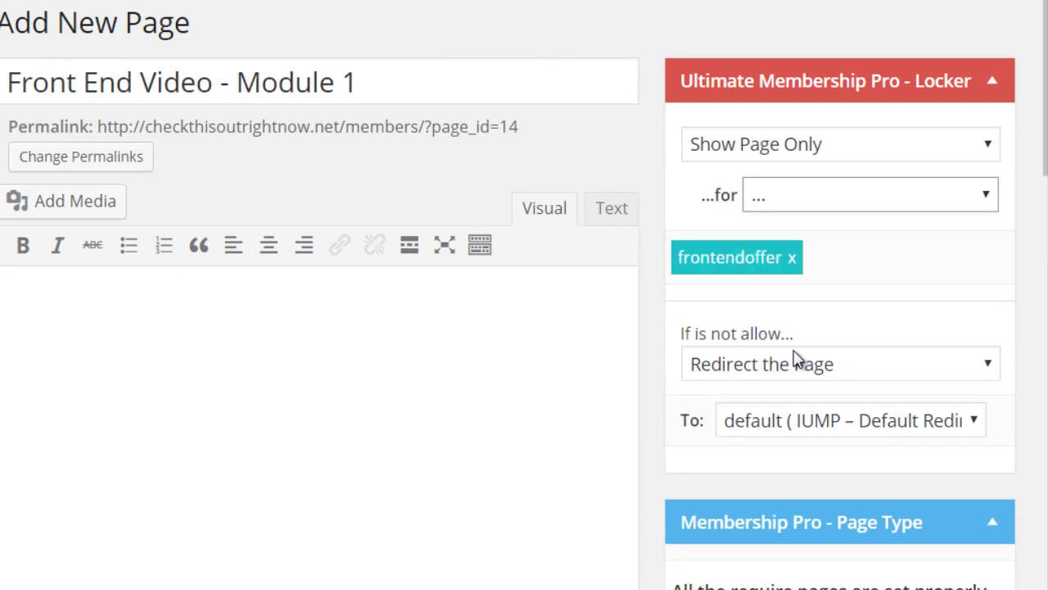
{"action": "left_click", "coordinate": [779, 203]}
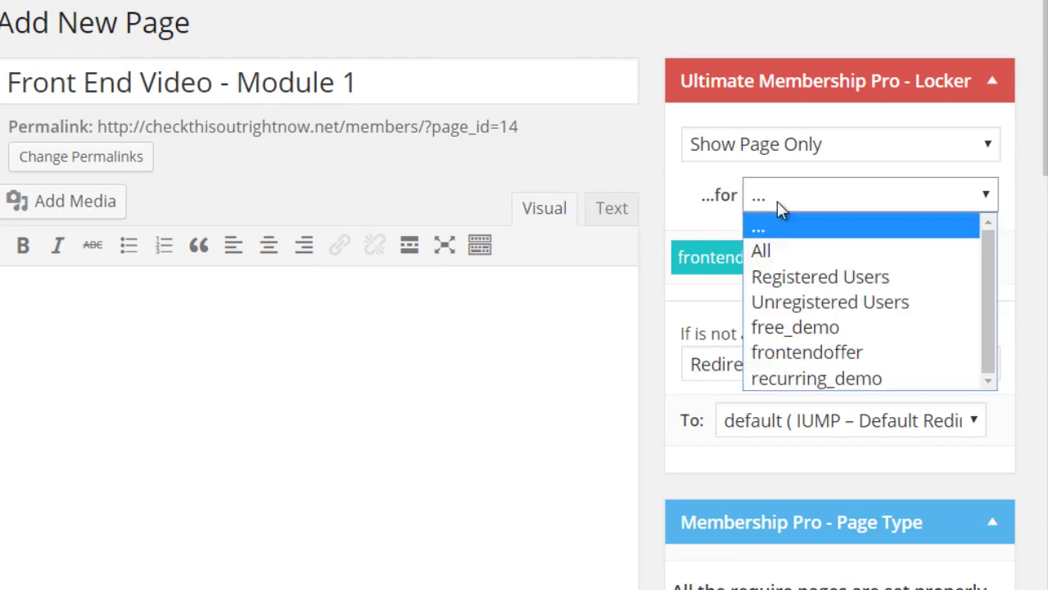
{"action": "left_click", "coordinate": [798, 378]}
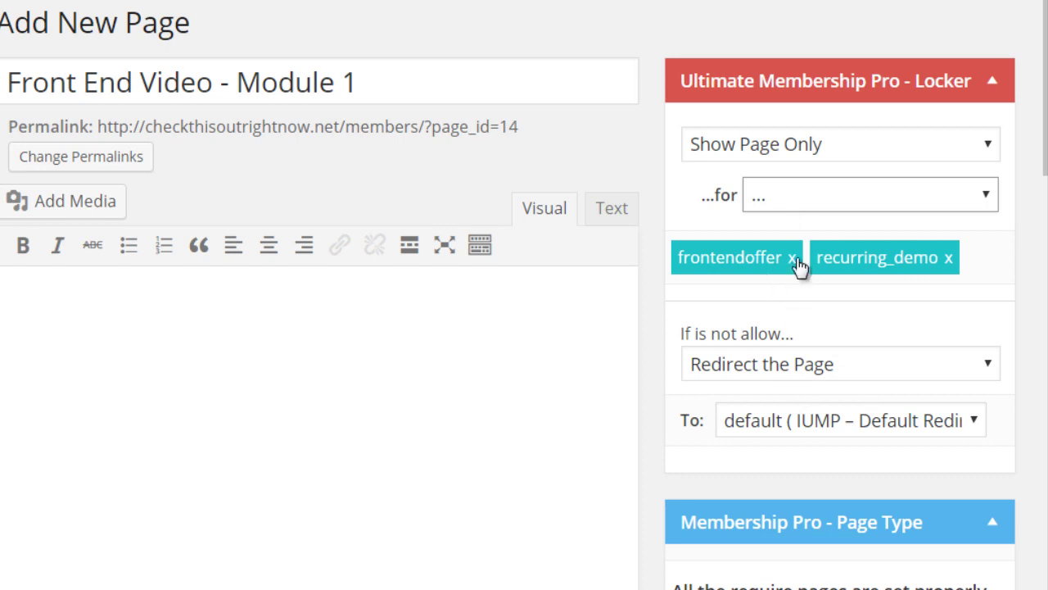
{"action": "left_click", "coordinate": [948, 259]}
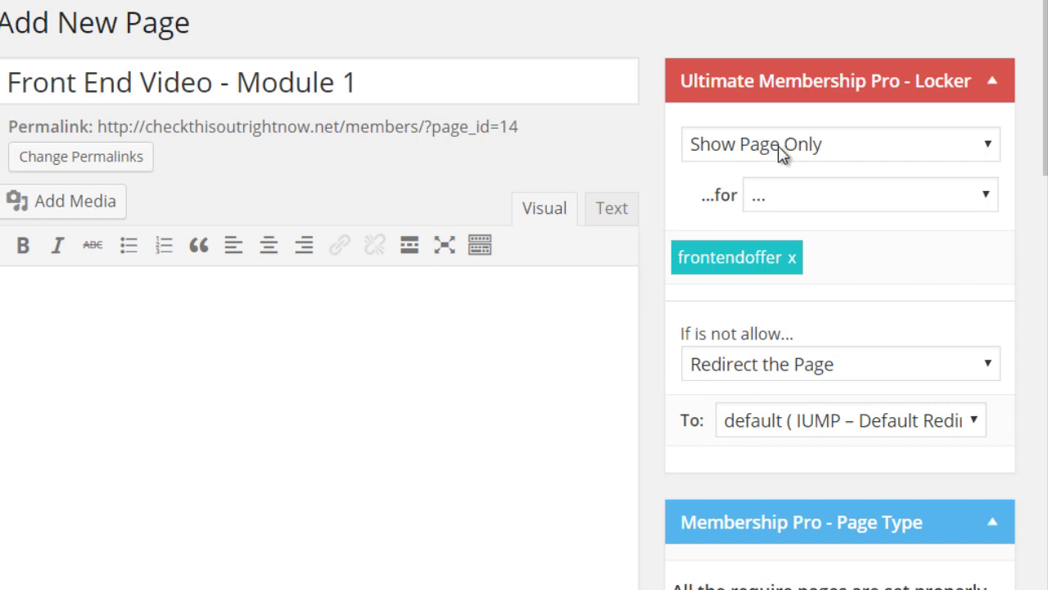
{"action": "left_click", "coordinate": [359, 82]}
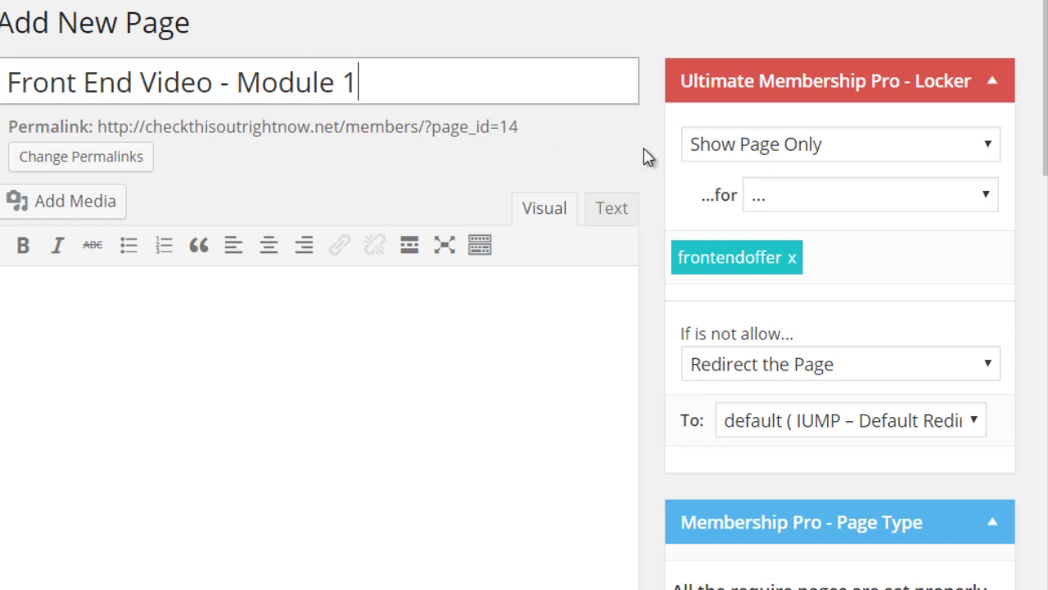
{"action": "left_click", "coordinate": [768, 196]}
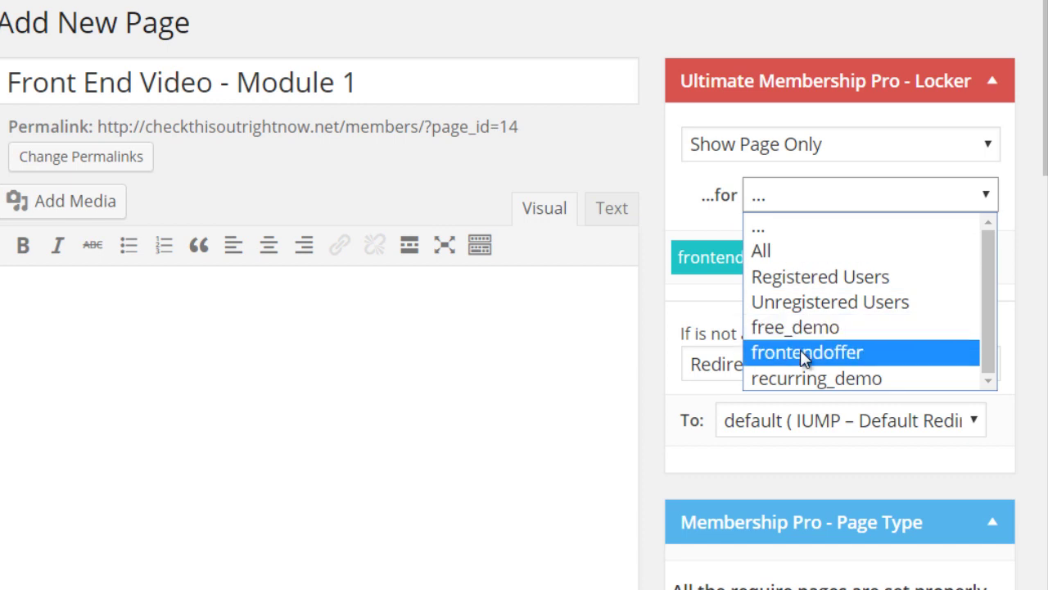
{"action": "left_click", "coordinate": [708, 303]}
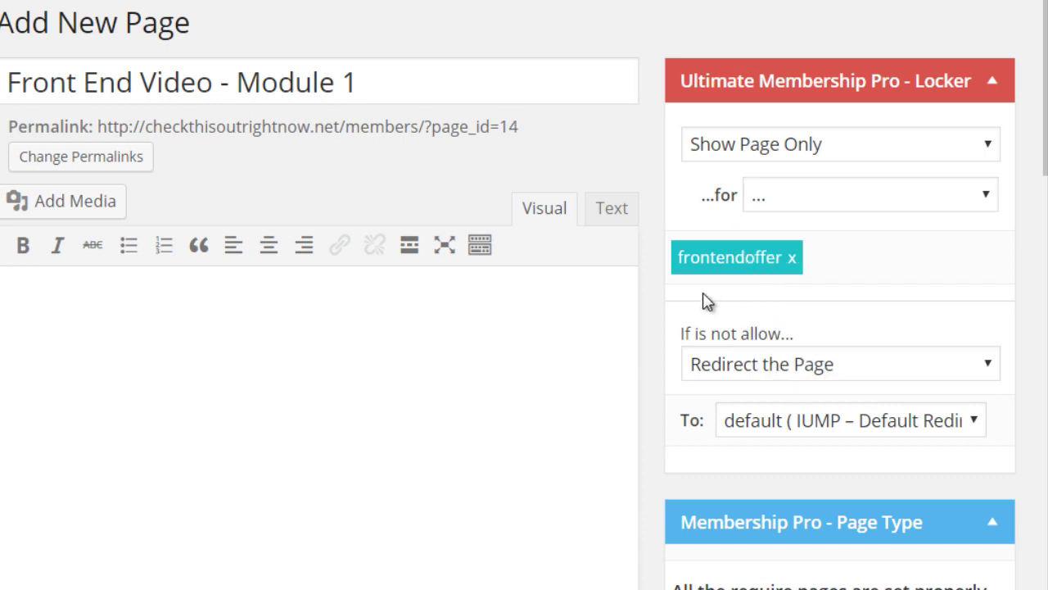
{"action": "scroll", "coordinate": [706, 300], "scroll_direction": "down", "scroll_amount": 2}
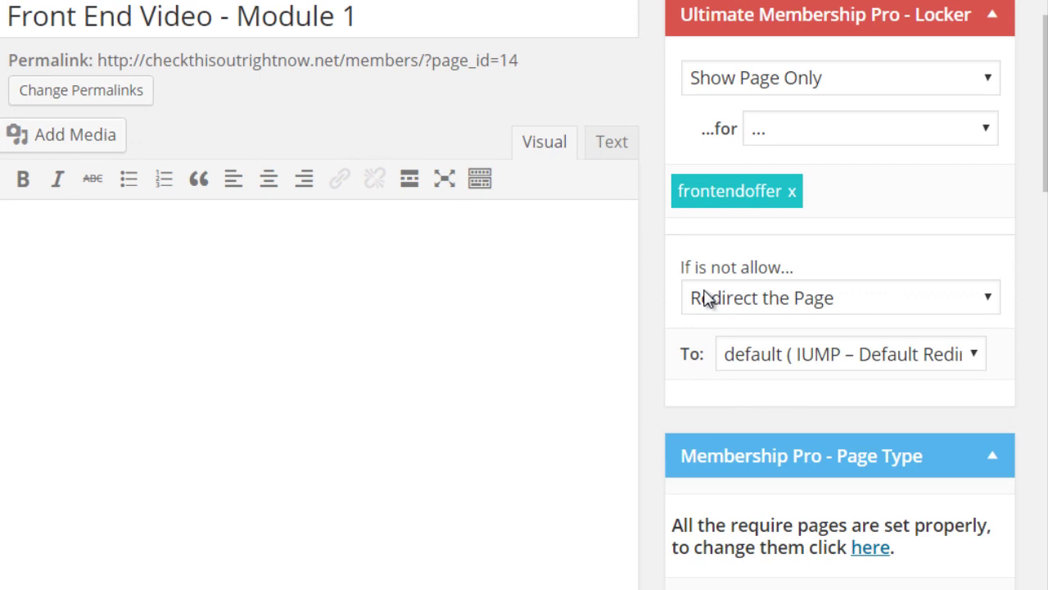
{"action": "left_click", "coordinate": [706, 300]}
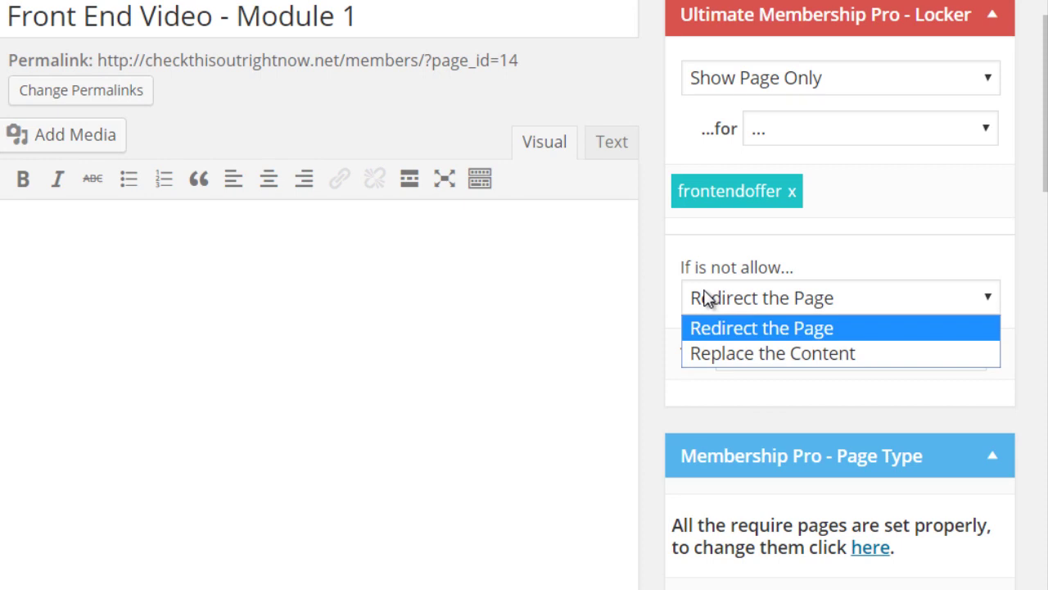
{"action": "left_click", "coordinate": [713, 310]}
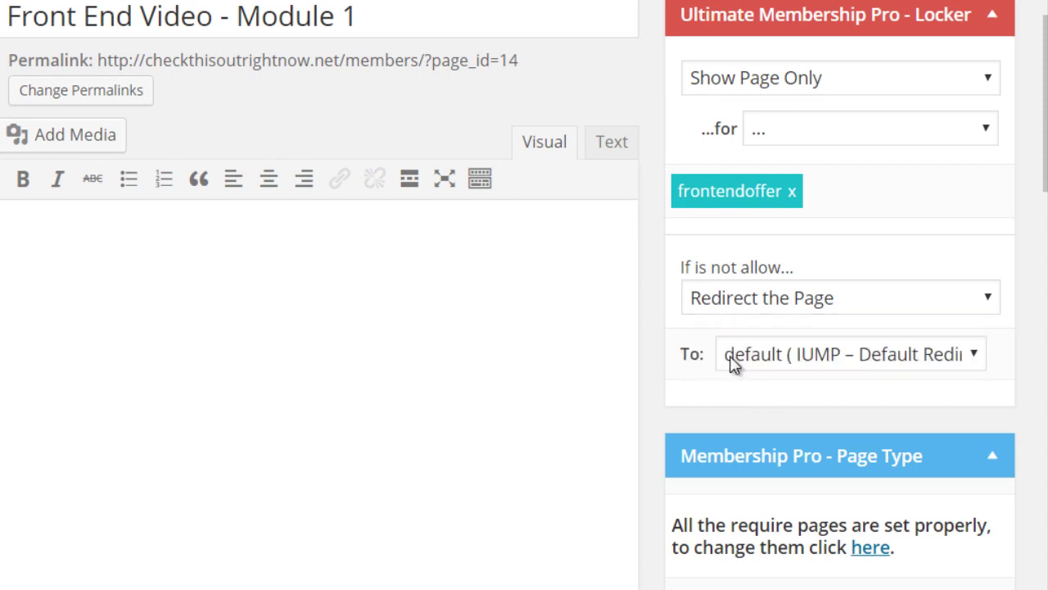
{"action": "left_click", "coordinate": [730, 300]}
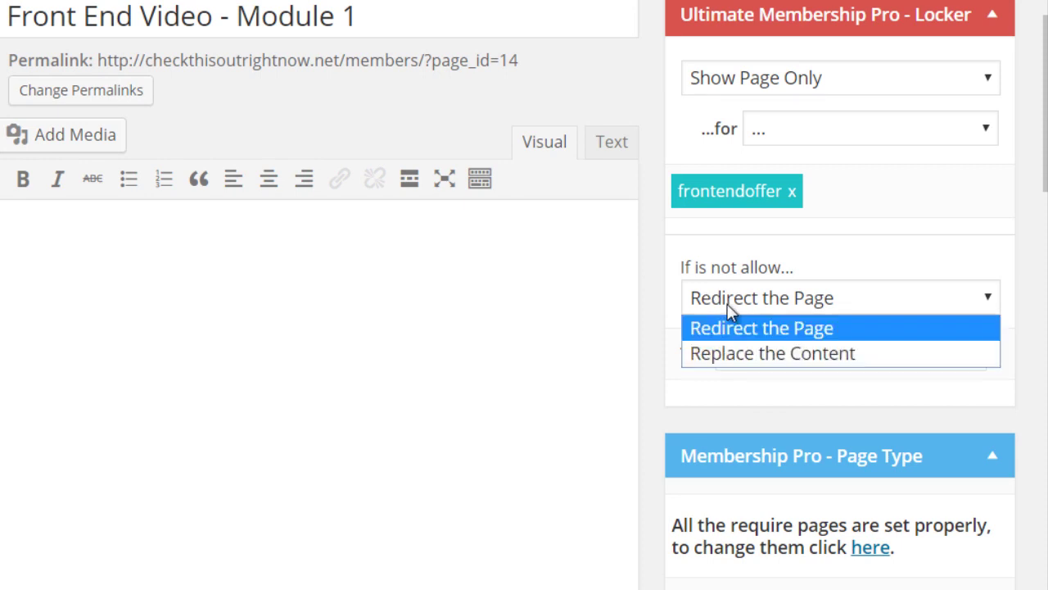
{"action": "left_click", "coordinate": [729, 354]}
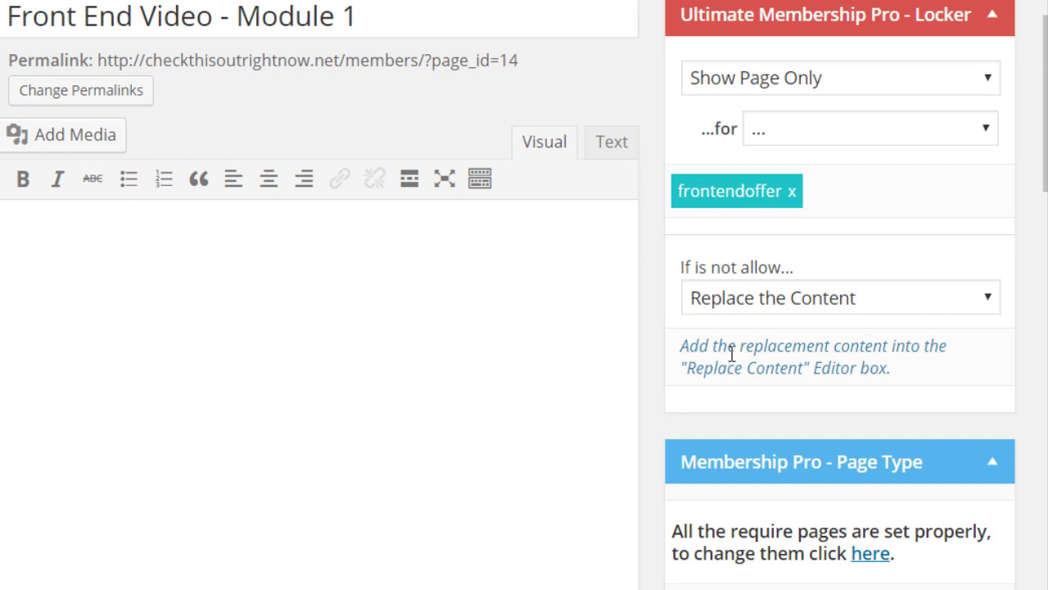
{"action": "scroll", "coordinate": [650, 355], "scroll_direction": "down", "scroll_amount": 5}
{"action": "scroll", "coordinate": [655, 356], "scroll_direction": "up", "scroll_amount": 1}
{"action": "scroll", "coordinate": [655, 356], "scroll_direction": "up", "scroll_amount": 1}
{"action": "scroll", "coordinate": [656, 355], "scroll_direction": "up", "scroll_amount": 1}
{"action": "scroll", "coordinate": [655, 352], "scroll_direction": "down", "scroll_amount": 5}
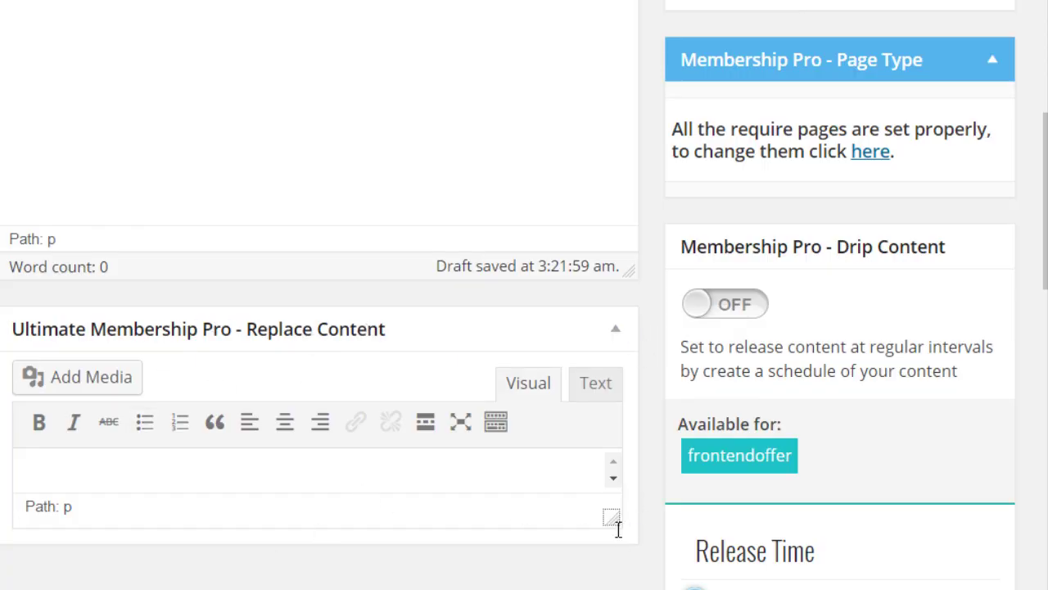
{"action": "left_click_drag", "start_coordinate": [613, 519], "coordinate": [614, 546]}
{"action": "scroll", "coordinate": [590, 293], "scroll_direction": "up", "scroll_amount": 1}
{"action": "scroll", "coordinate": [546, 290], "scroll_direction": "up", "scroll_amount": 6}
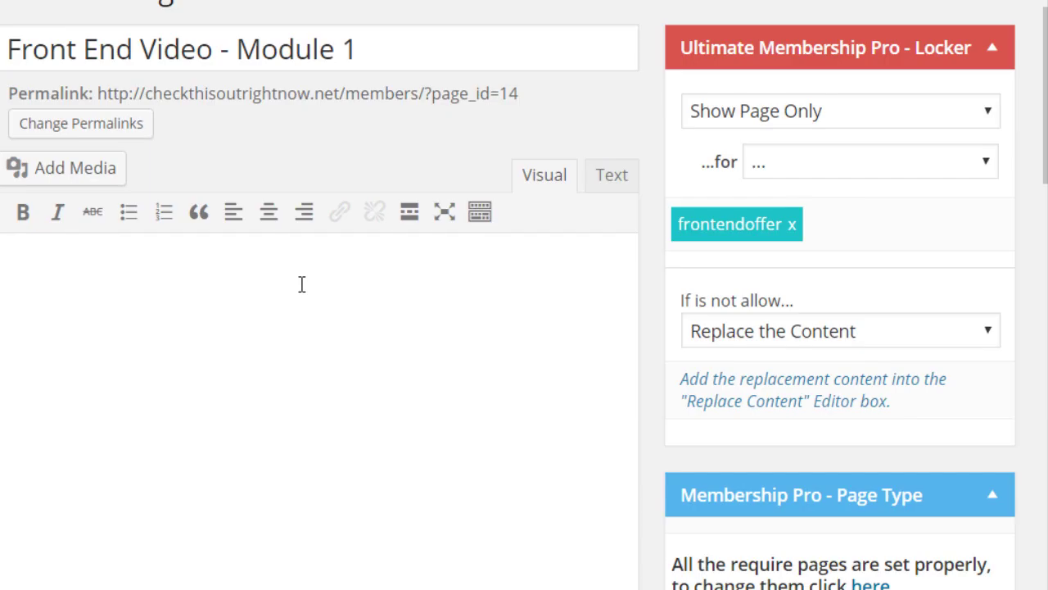
{"action": "scroll", "coordinate": [304, 290], "scroll_direction": "down", "scroll_amount": 6}
{"action": "scroll", "coordinate": [304, 290], "scroll_direction": "down", "scroll_amount": 3}
{"action": "left_click", "coordinate": [293, 393]}
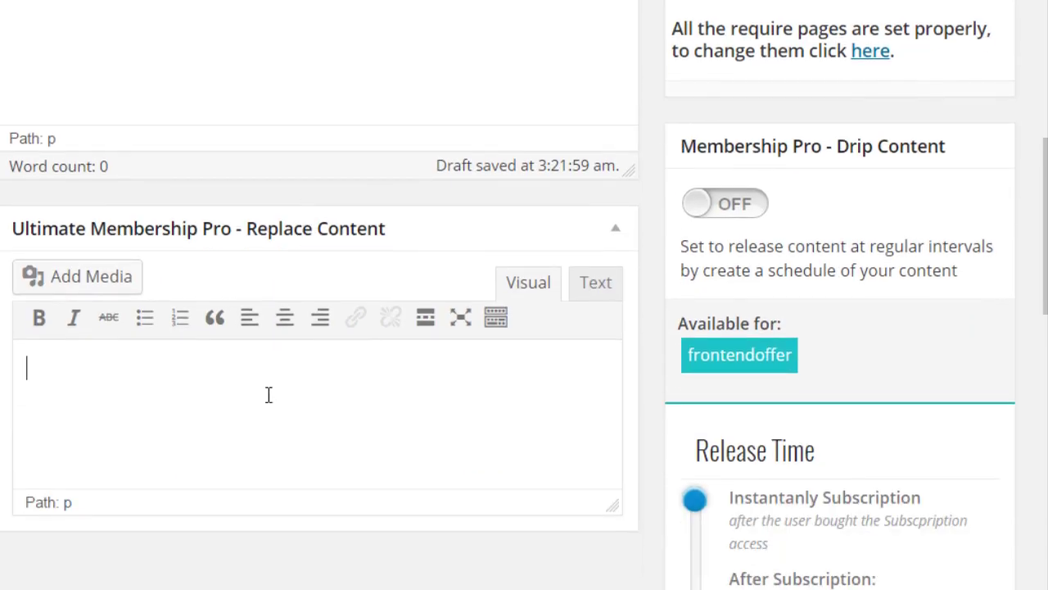
{"action": "scroll", "coordinate": [486, 417], "scroll_direction": "up", "scroll_amount": 8}
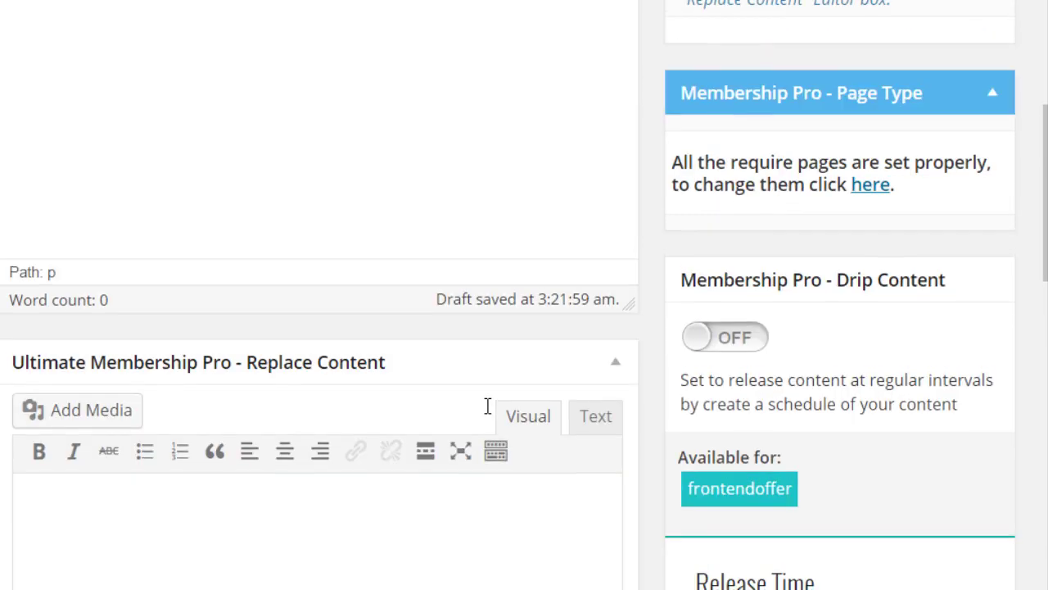
{"action": "scroll", "coordinate": [489, 396], "scroll_direction": "up", "scroll_amount": 1}
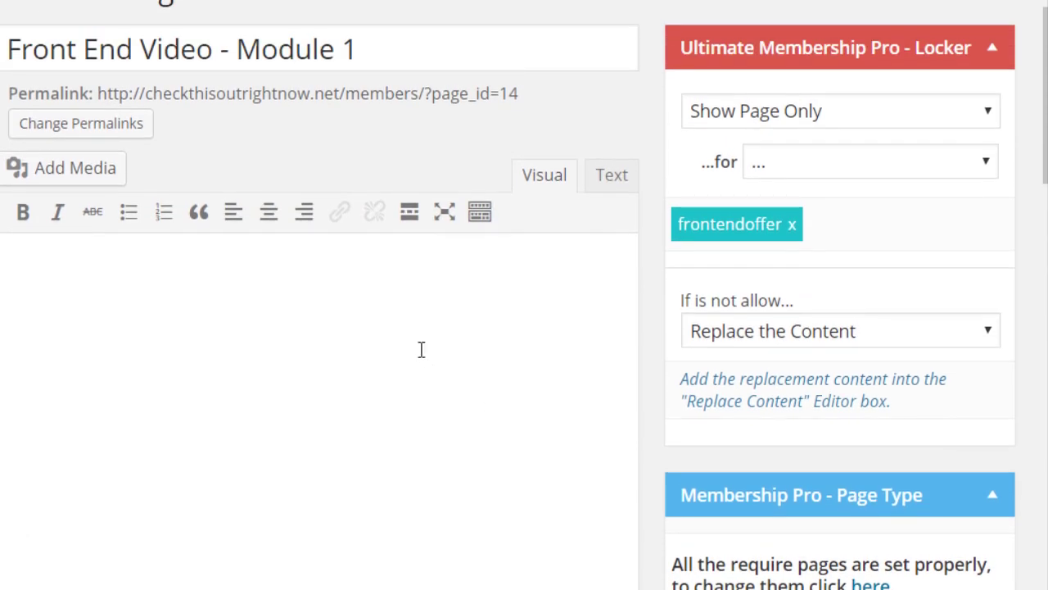
{"action": "left_click", "coordinate": [449, 324]}
{"action": "scroll", "coordinate": [557, 339], "scroll_direction": "down", "scroll_amount": 6}
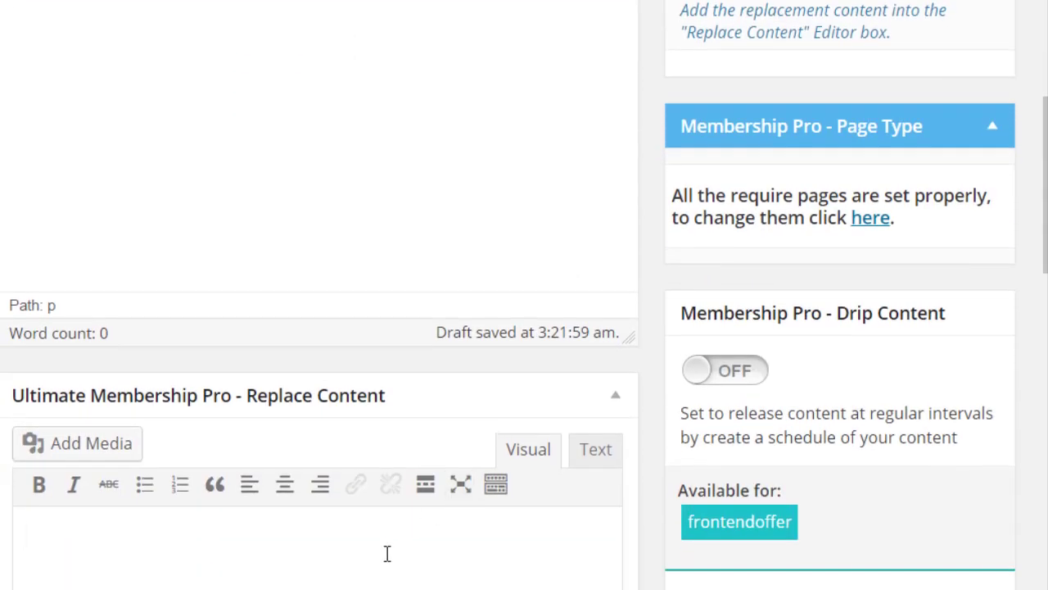
{"action": "scroll", "coordinate": [387, 553], "scroll_direction": "down", "scroll_amount": 2}
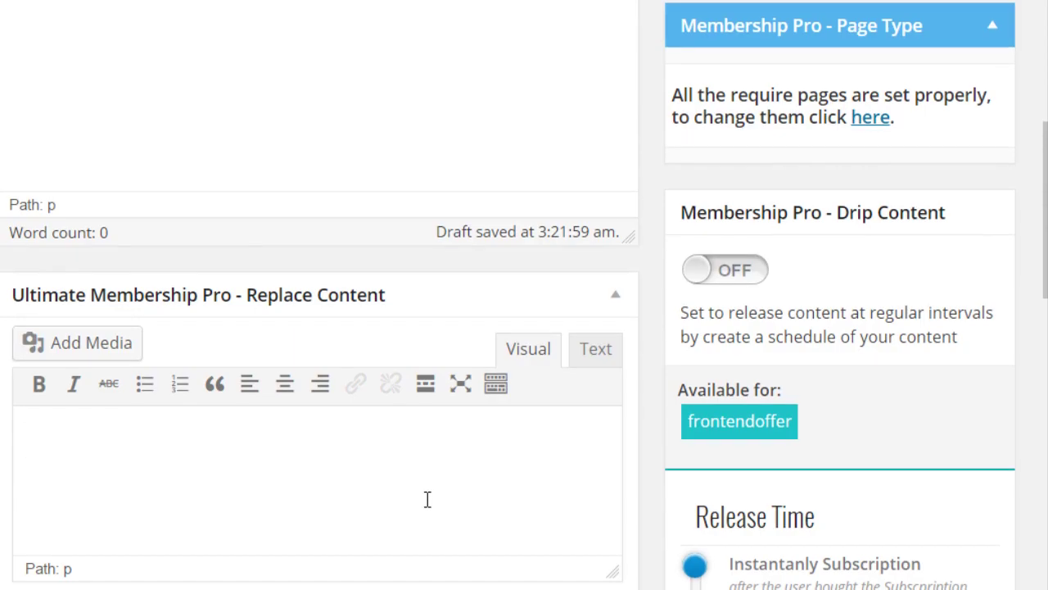
{"action": "scroll", "coordinate": [427, 499], "scroll_direction": "up", "scroll_amount": 7}
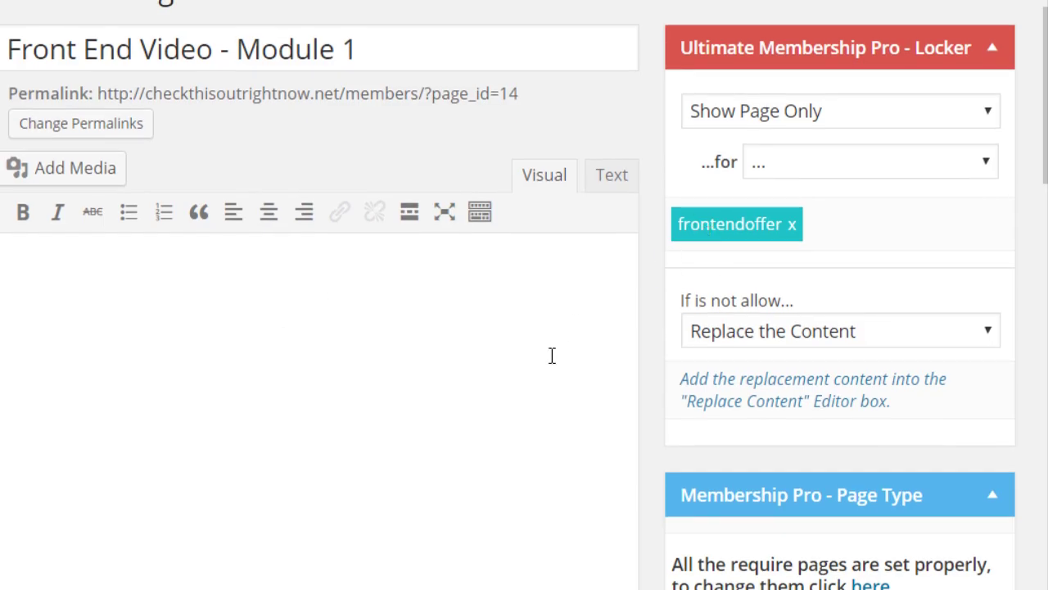
{"action": "scroll", "coordinate": [681, 339], "scroll_direction": "down", "scroll_amount": 1}
{"action": "scroll", "coordinate": [680, 338], "scroll_direction": "down", "scroll_amount": 5}
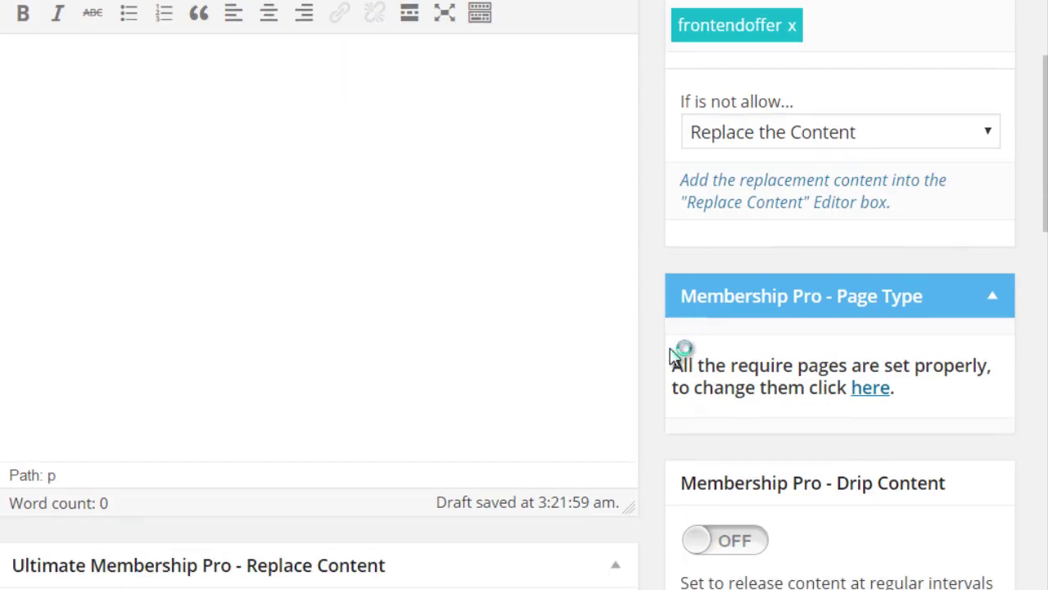
{"action": "scroll", "coordinate": [669, 356], "scroll_direction": "down", "scroll_amount": 4}
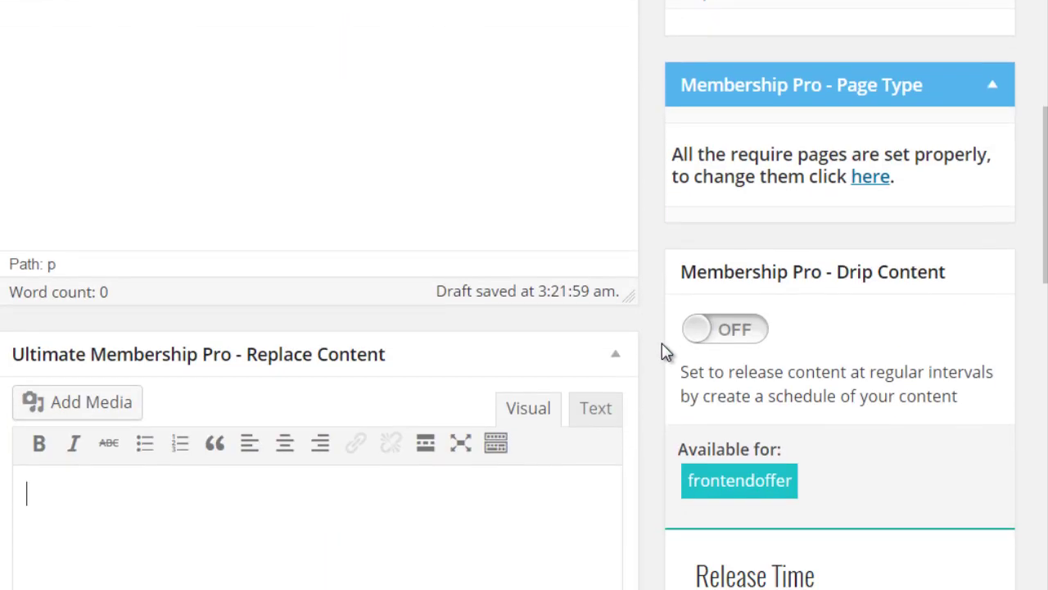
{"action": "scroll", "coordinate": [665, 350], "scroll_direction": "down", "scroll_amount": 4}
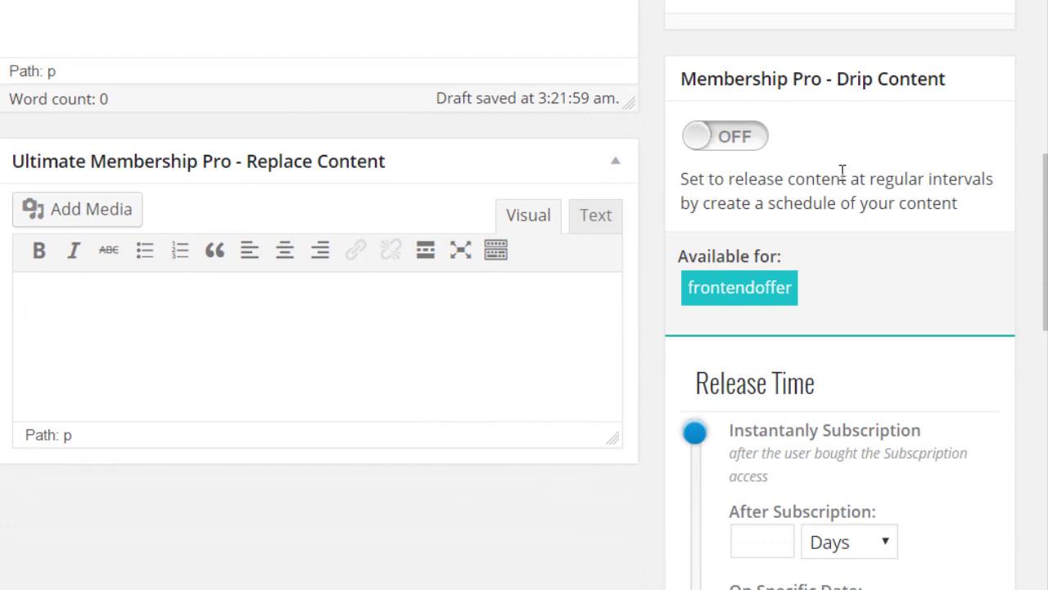
- Turn on Drip Content for the Module 1 page and choose Days as the release unit
{"action": "left_click_drag", "start_coordinate": [929, 178], "coordinate": [982, 199]}
{"action": "left_click", "coordinate": [980, 211]}
{"action": "left_click", "coordinate": [693, 141]}
{"action": "scroll", "coordinate": [665, 254], "scroll_direction": "down", "scroll_amount": 2}
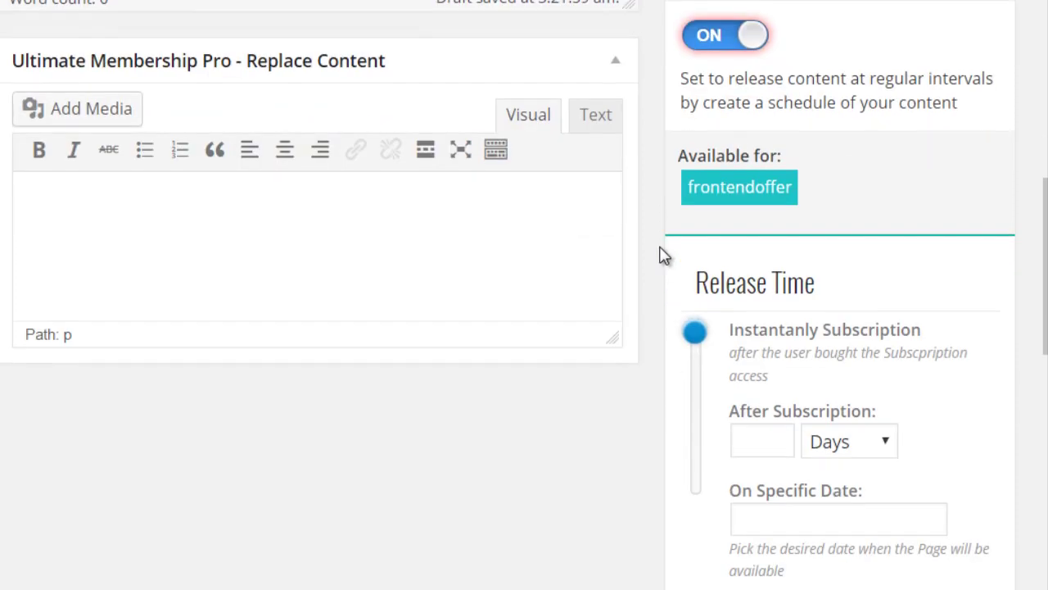
{"action": "scroll", "coordinate": [664, 254], "scroll_direction": "down", "scroll_amount": 3}
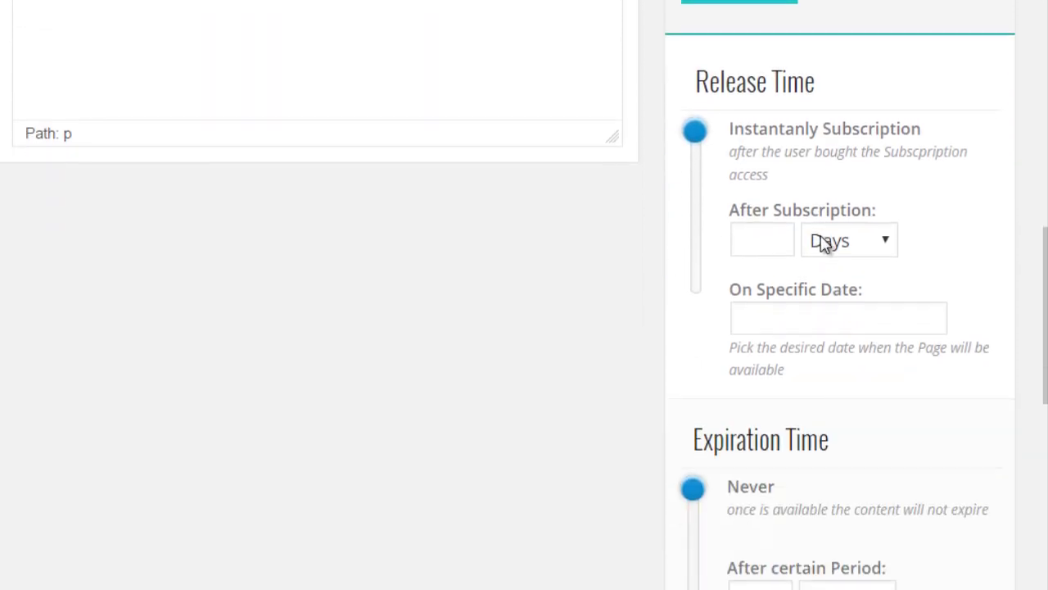
{"action": "left_click", "coordinate": [826, 242]}
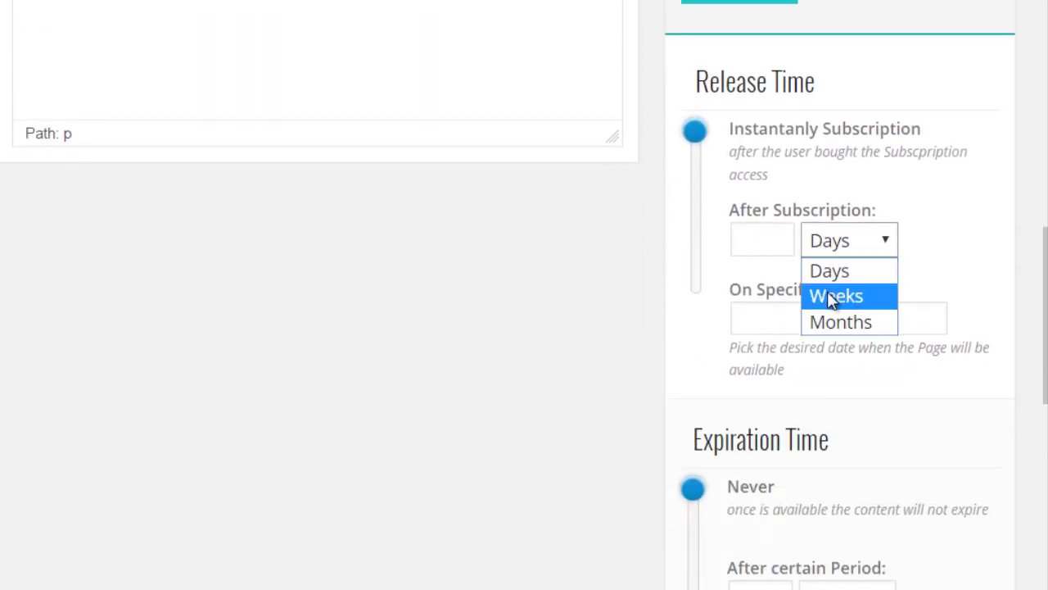
{"action": "left_click", "coordinate": [829, 296]}
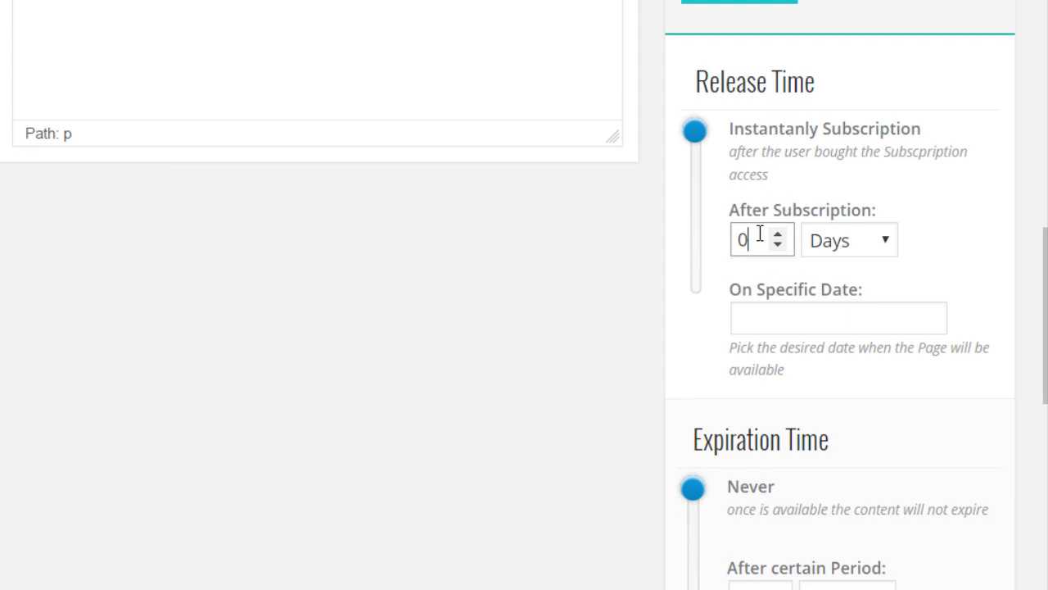
- Set the After Subscription release delay to 1 day
{"action": "double_click", "coordinate": [727, 239]}
{"action": "type", "text": "7"}
{"action": "left_click", "coordinate": [948, 237]}
{"action": "scroll", "coordinate": [826, 273], "scroll_direction": "down", "scroll_amount": 1}
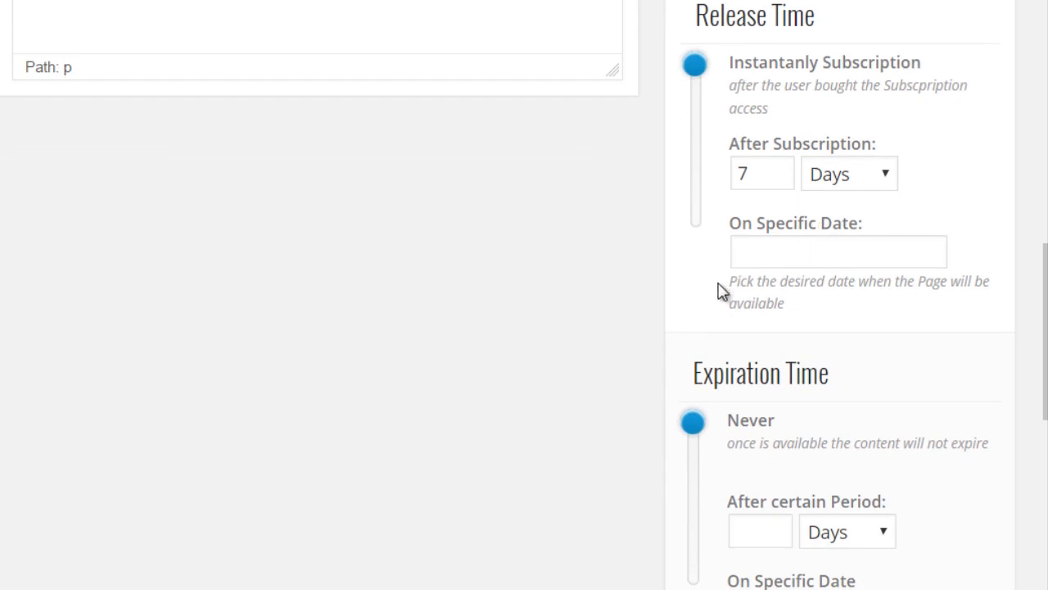
{"action": "scroll", "coordinate": [719, 290], "scroll_direction": "up", "scroll_amount": 1}
{"action": "left_click_drag", "start_coordinate": [759, 208], "coordinate": [726, 211]}
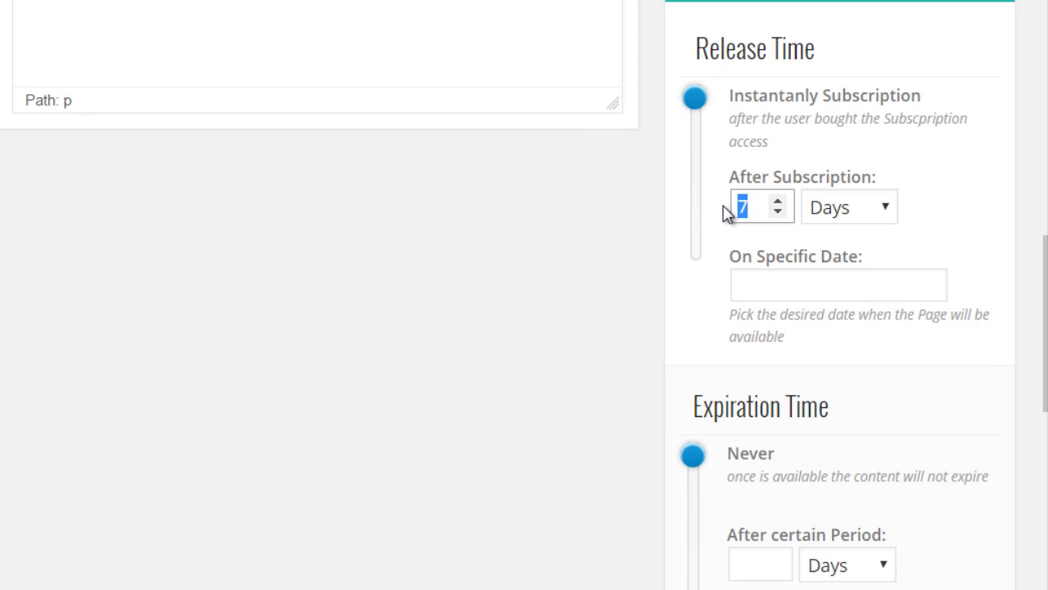
{"action": "type", "text": "1"}
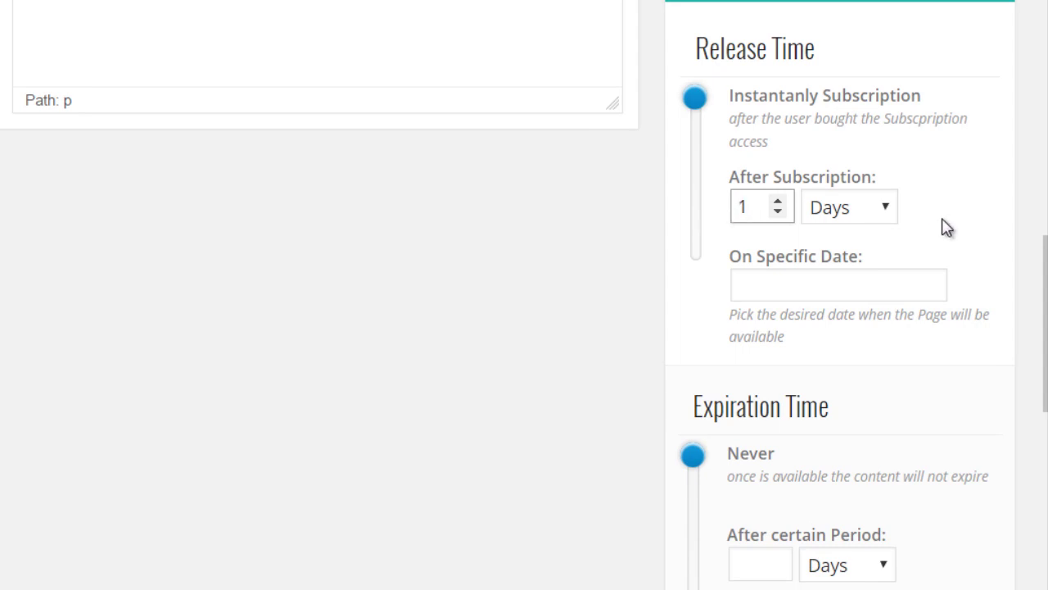
- Publish the Front End Video - Module 1 page and select its title text
{"action": "scroll", "coordinate": [948, 229], "scroll_direction": "up", "scroll_amount": 1}
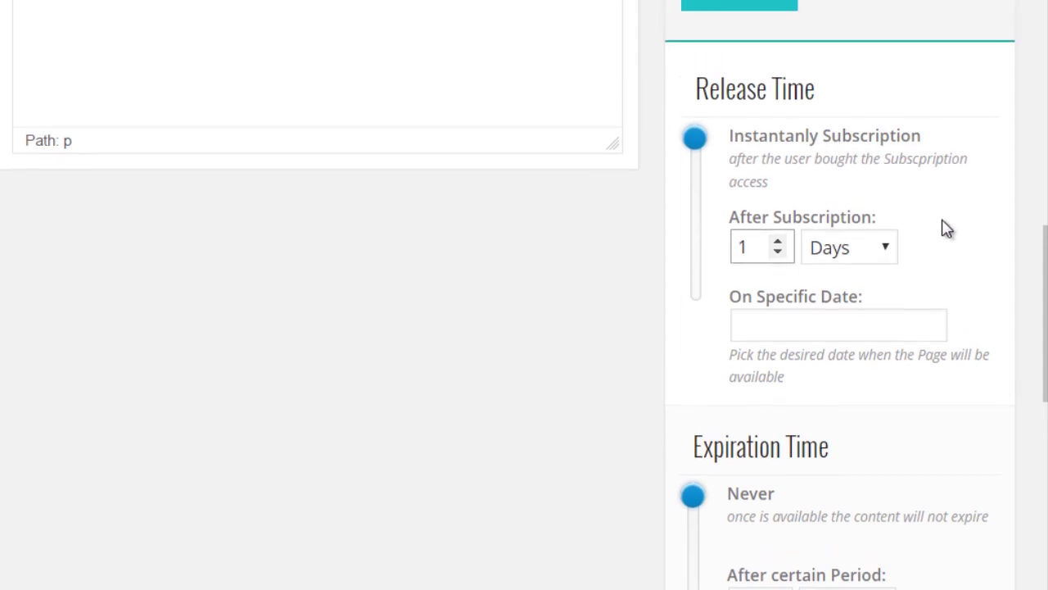
{"action": "scroll", "coordinate": [923, 246], "scroll_direction": "down", "scroll_amount": 5}
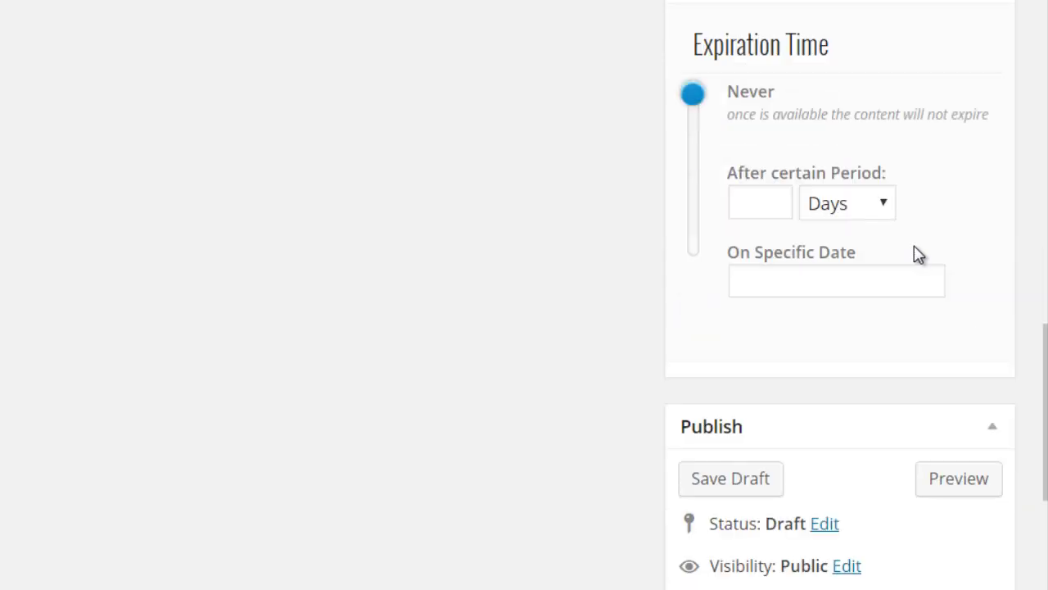
{"action": "scroll", "coordinate": [901, 253], "scroll_direction": "up", "scroll_amount": 2}
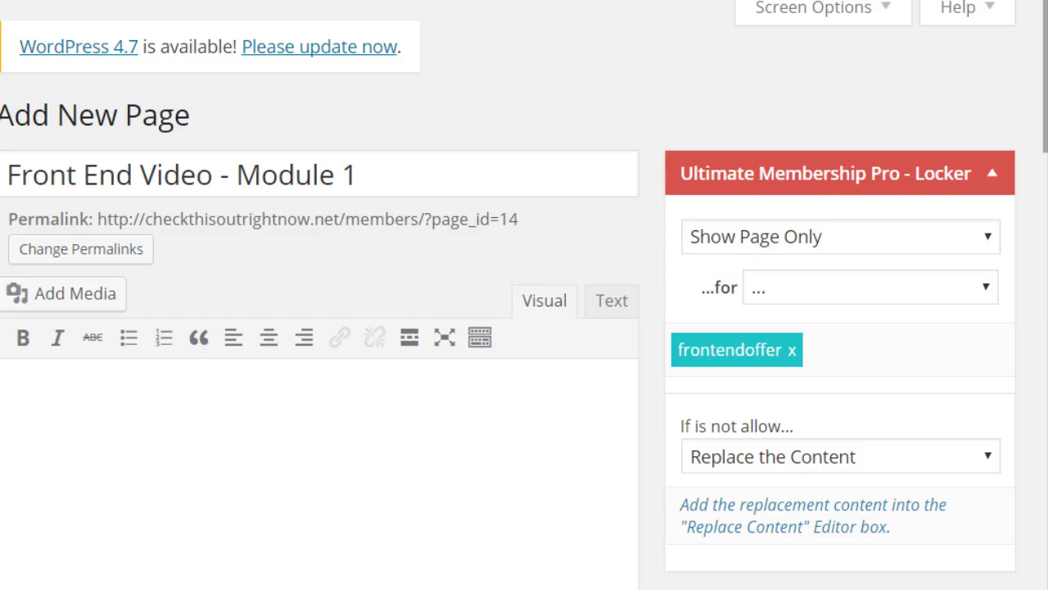
{"action": "scroll", "coordinate": [839, 295], "scroll_direction": "down", "scroll_amount": 15}
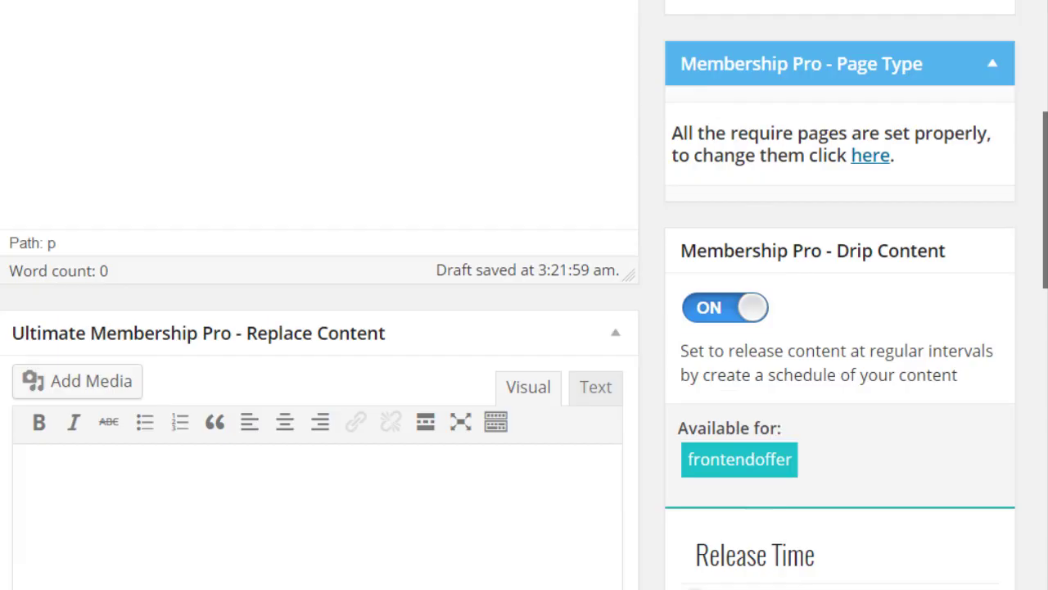
{"action": "scroll", "coordinate": [840, 295], "scroll_direction": "up", "scroll_amount": 4}
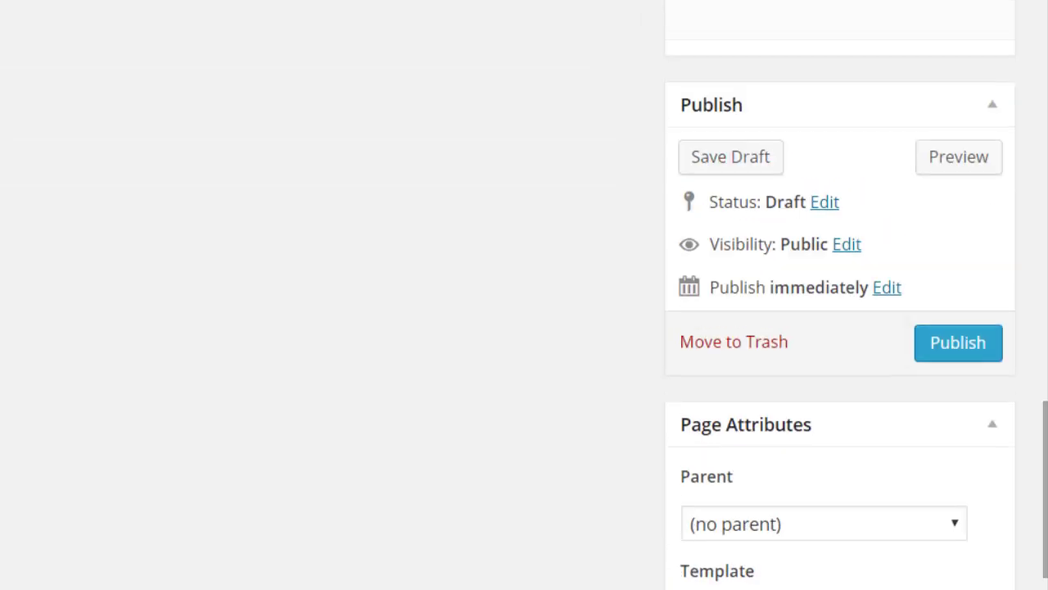
{"action": "left_click", "coordinate": [992, 357]}
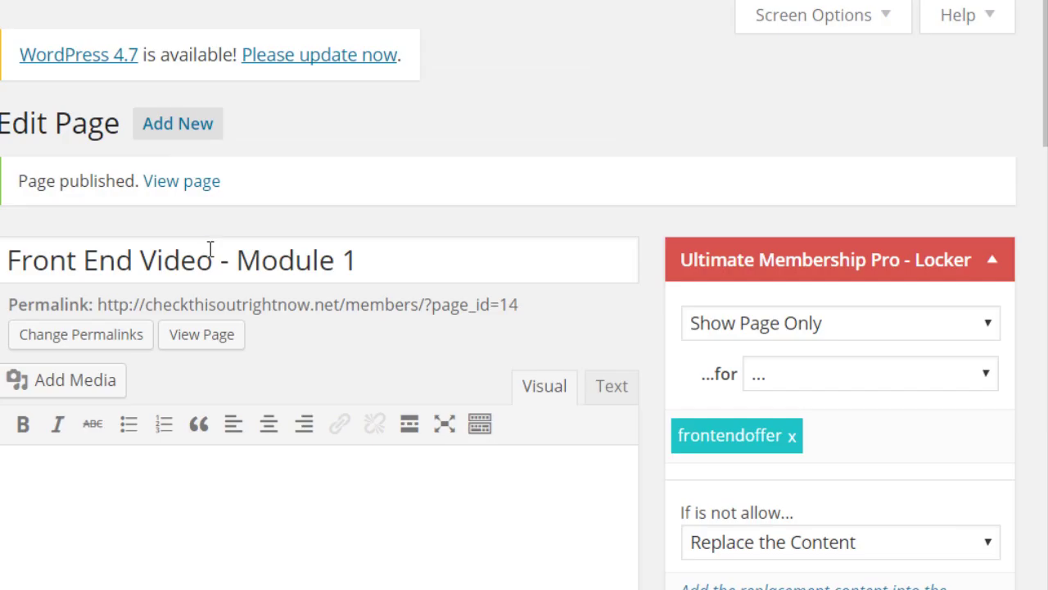
{"action": "left_click", "coordinate": [206, 241]}
{"action": "key", "text": "ctrl+a"}
- Start a new page and restrict it to the frontendoffer membership level
{"action": "left_click", "coordinate": [210, 127]}
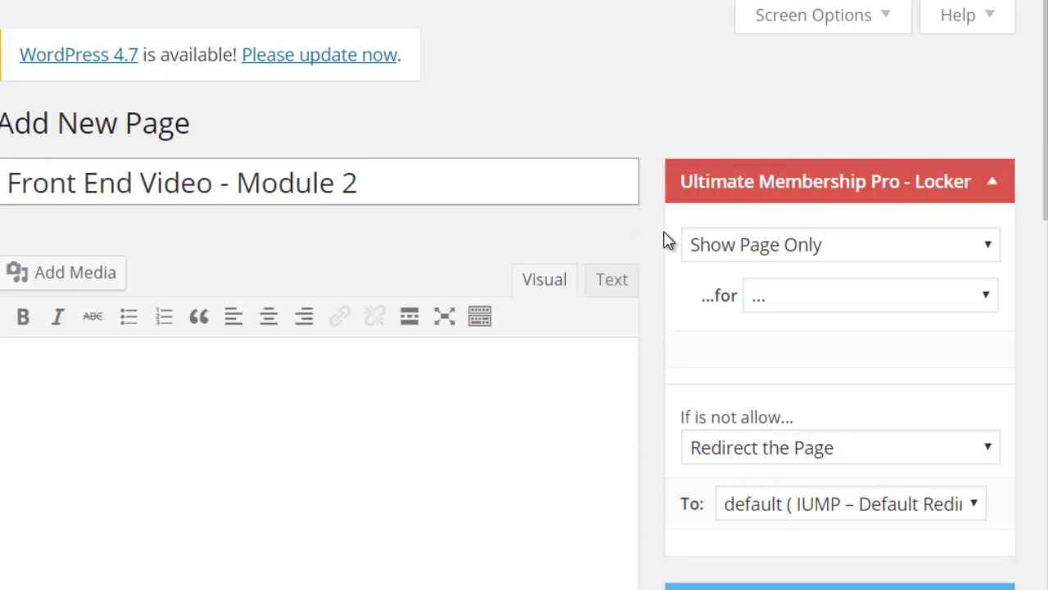
{"action": "scroll", "coordinate": [415, 396], "scroll_direction": "down", "scroll_amount": 5}
{"action": "scroll", "coordinate": [417, 393], "scroll_direction": "up", "scroll_amount": 4}
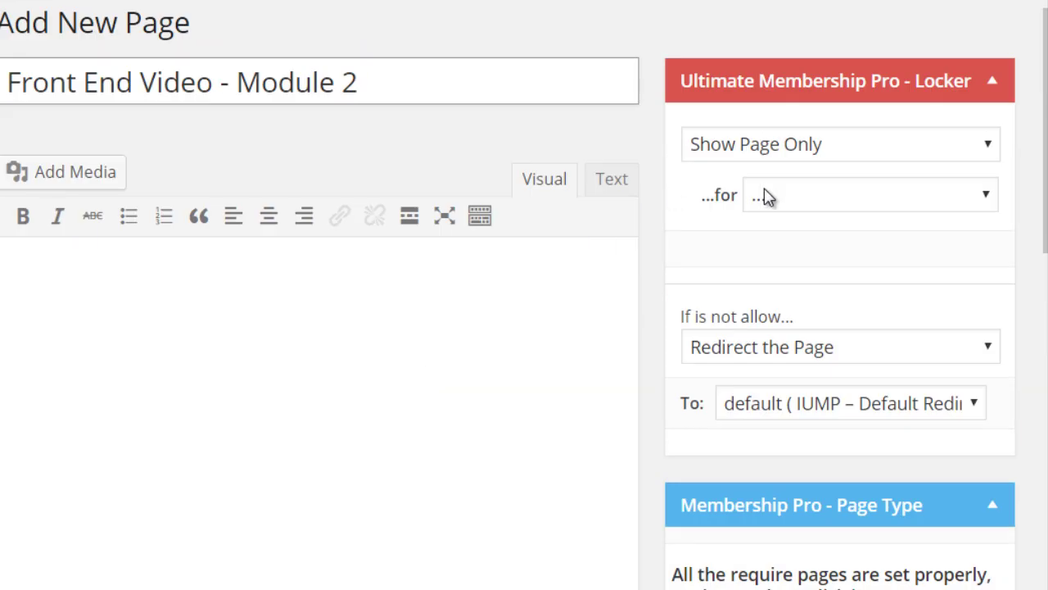
{"action": "left_click", "coordinate": [812, 208]}
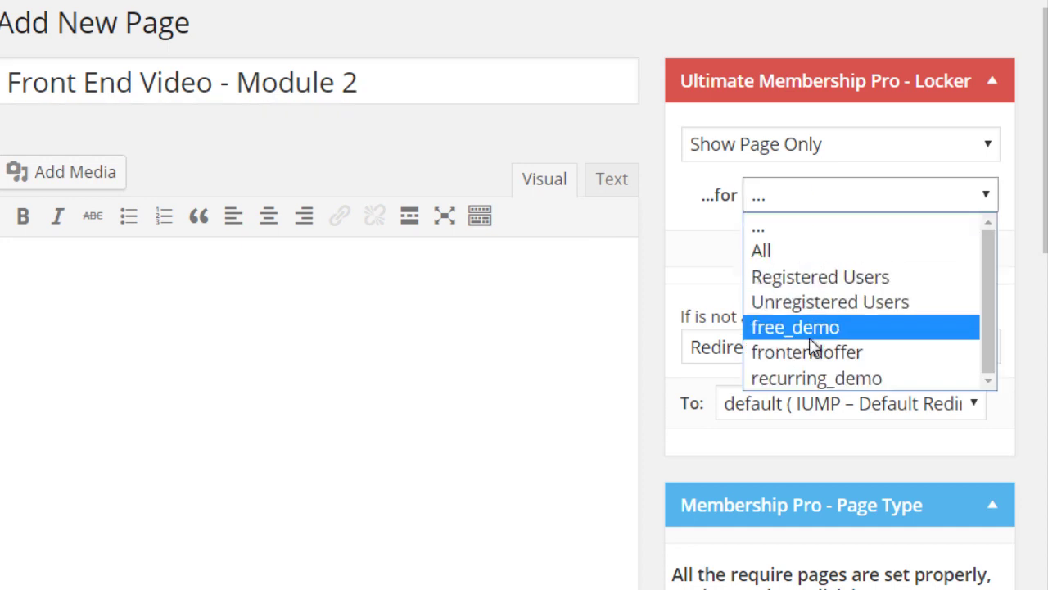
{"action": "left_click", "coordinate": [810, 353]}
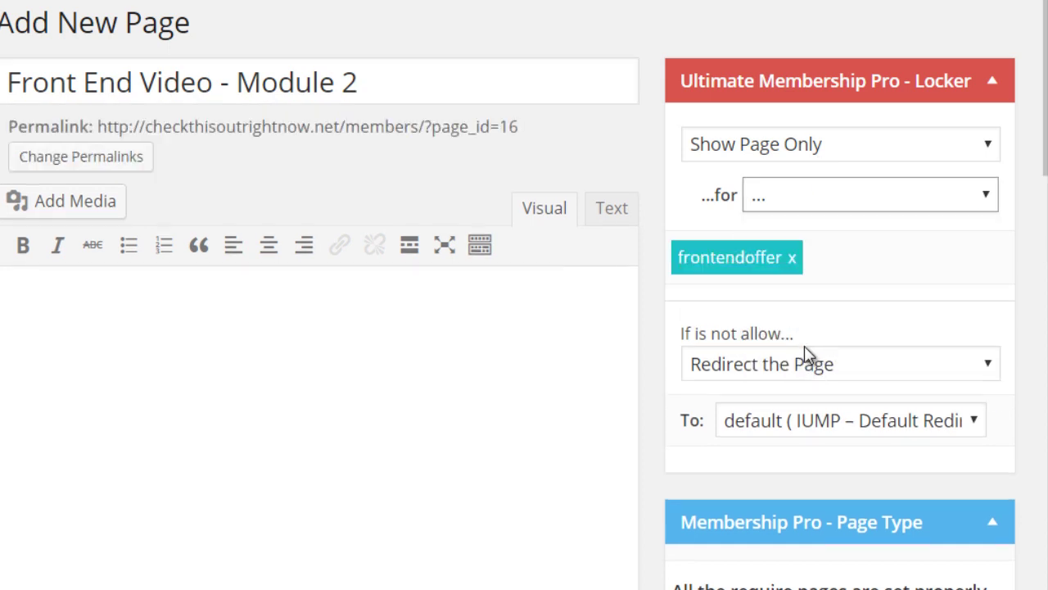
{"action": "scroll", "coordinate": [807, 355], "scroll_direction": "down", "scroll_amount": 7}
{"action": "scroll", "coordinate": [805, 347], "scroll_direction": "down", "scroll_amount": 2}
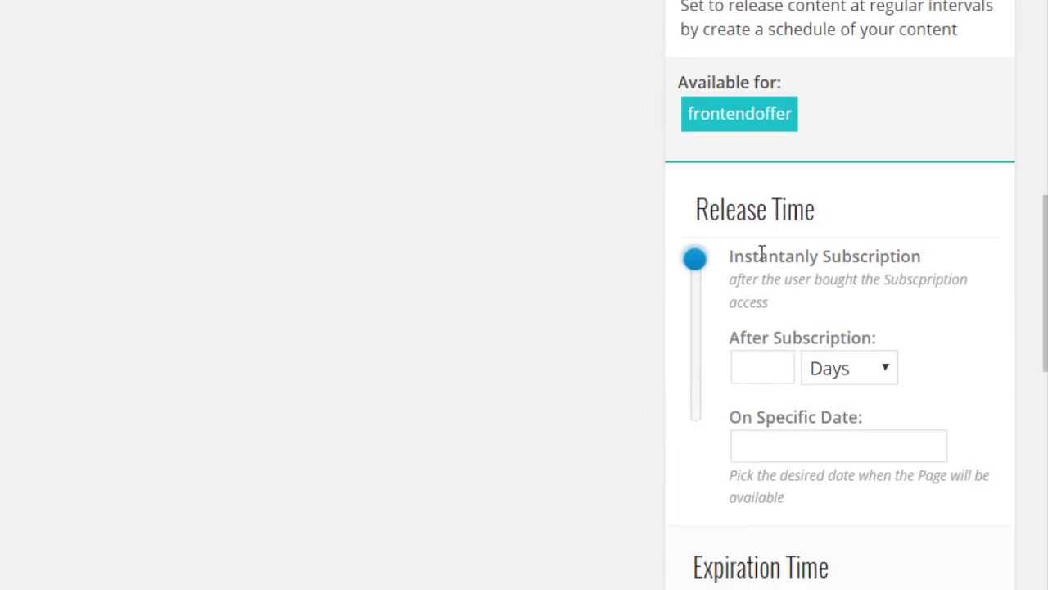
{"action": "scroll", "coordinate": [762, 252], "scroll_direction": "down", "scroll_amount": 2}
{"action": "scroll", "coordinate": [761, 258], "scroll_direction": "up", "scroll_amount": 3}
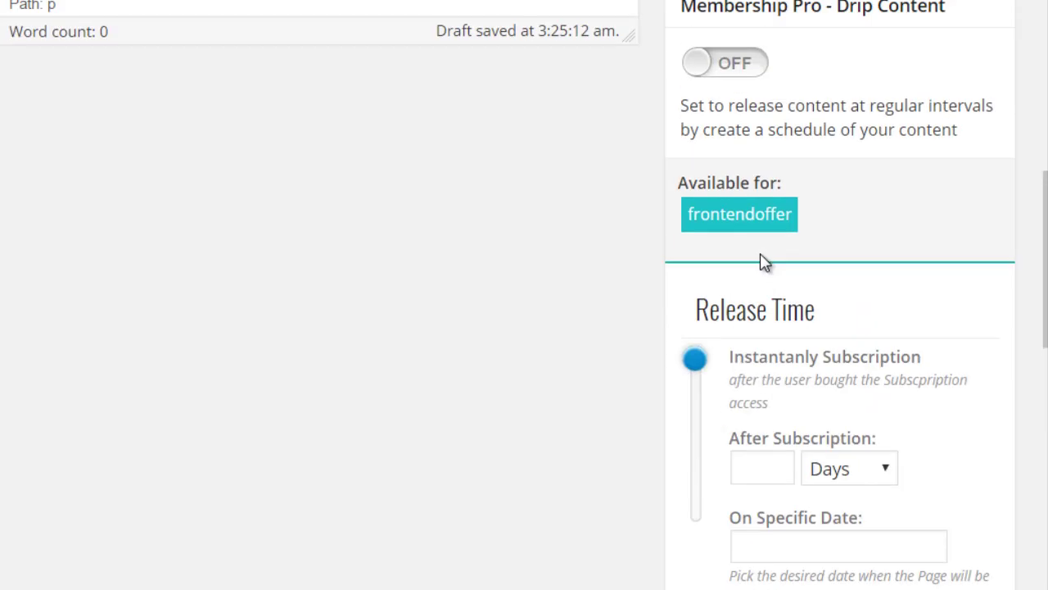
- Enable Drip Content with a 7-day after-subscription delay and publish the Module 2 page
{"action": "left_click", "coordinate": [709, 72]}
{"action": "scroll", "coordinate": [681, 237], "scroll_direction": "down", "scroll_amount": 3}
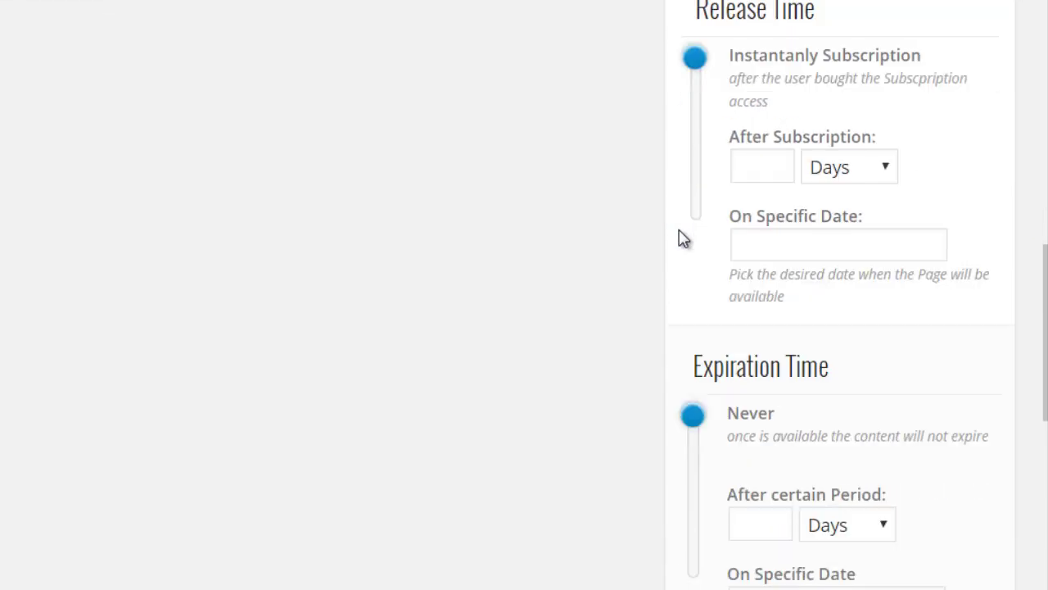
{"action": "left_click", "coordinate": [765, 169]}
{"action": "type", "text": "7"}
{"action": "scroll", "coordinate": [646, 333], "scroll_direction": "down", "scroll_amount": 4}
{"action": "scroll", "coordinate": [665, 330], "scroll_direction": "down", "scroll_amount": 4}
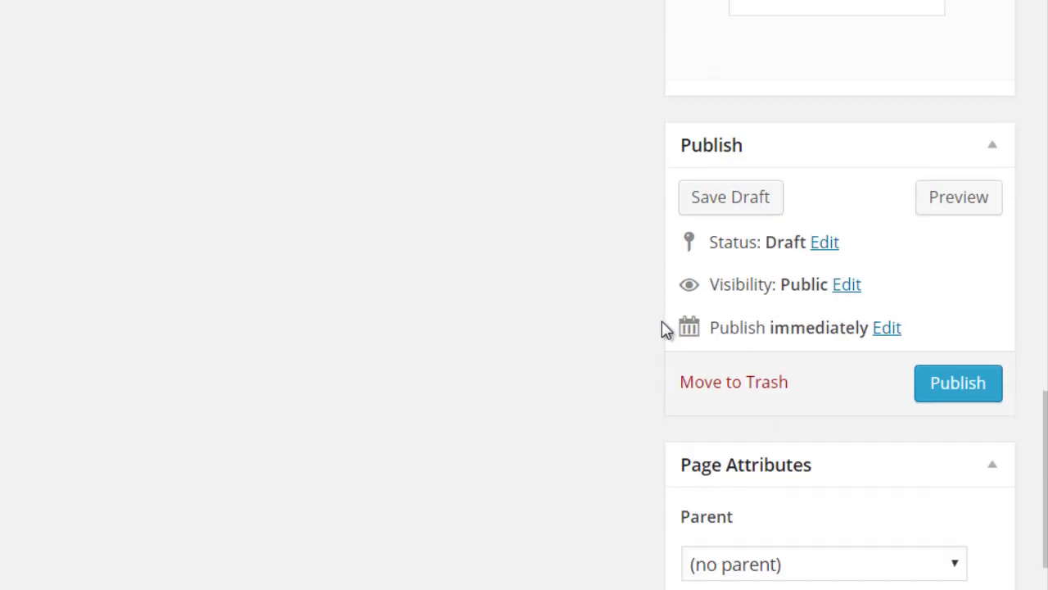
{"action": "left_click", "coordinate": [986, 389]}
{"action": "scroll", "coordinate": [623, 319], "scroll_direction": "down", "scroll_amount": 4}
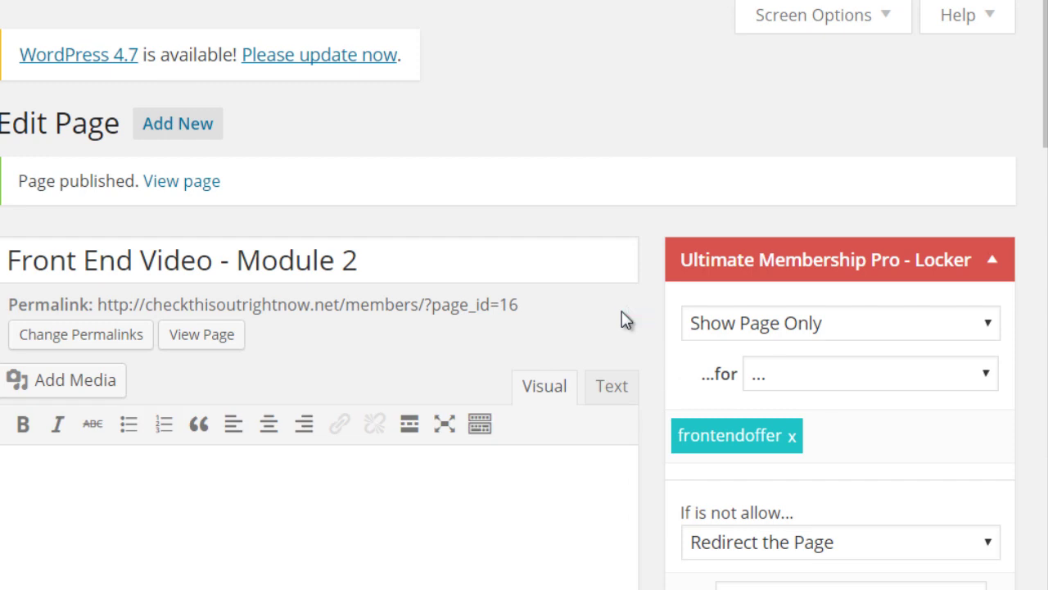
{"action": "scroll", "coordinate": [623, 319], "scroll_direction": "down", "scroll_amount": 1}
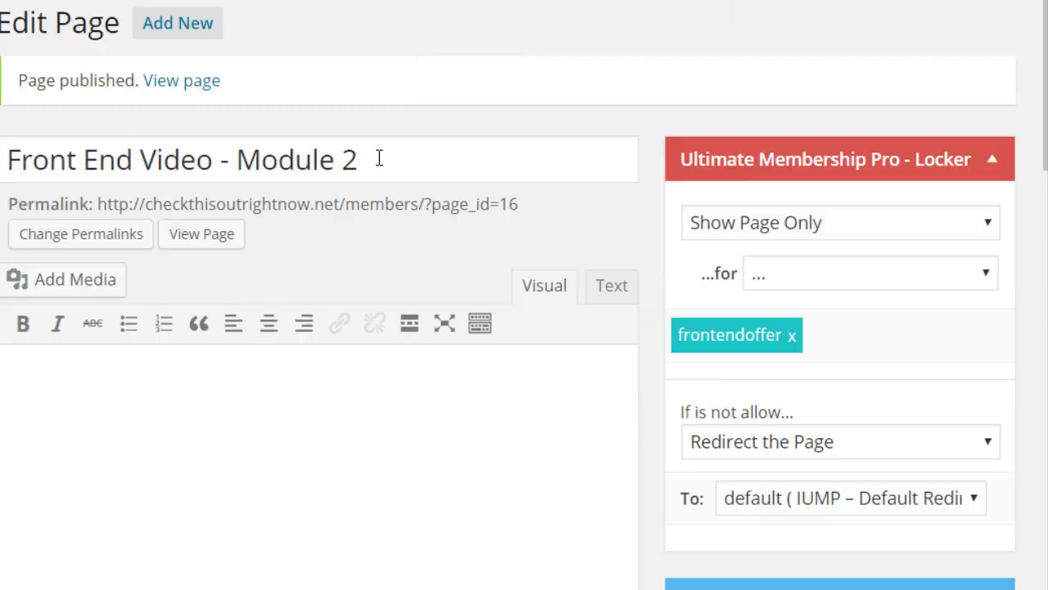
- Open a new blank page and select the Free level's subscription-link shortcode to copy
{"action": "left_click", "coordinate": [185, 24]}
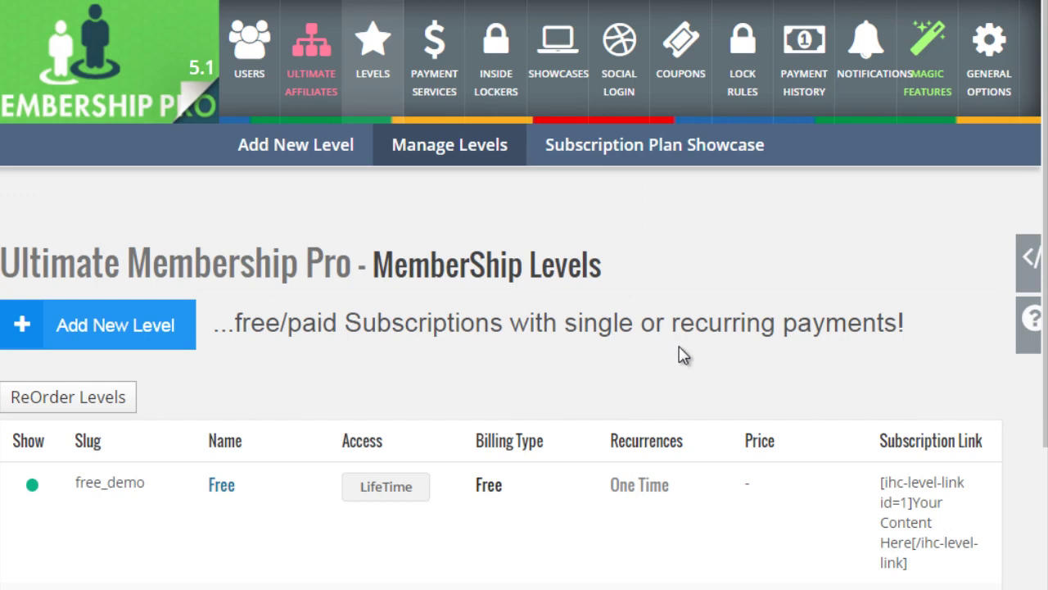
{"action": "scroll", "coordinate": [733, 352], "scroll_direction": "down", "scroll_amount": 3}
{"action": "scroll", "coordinate": [733, 352], "scroll_direction": "down", "scroll_amount": 1}
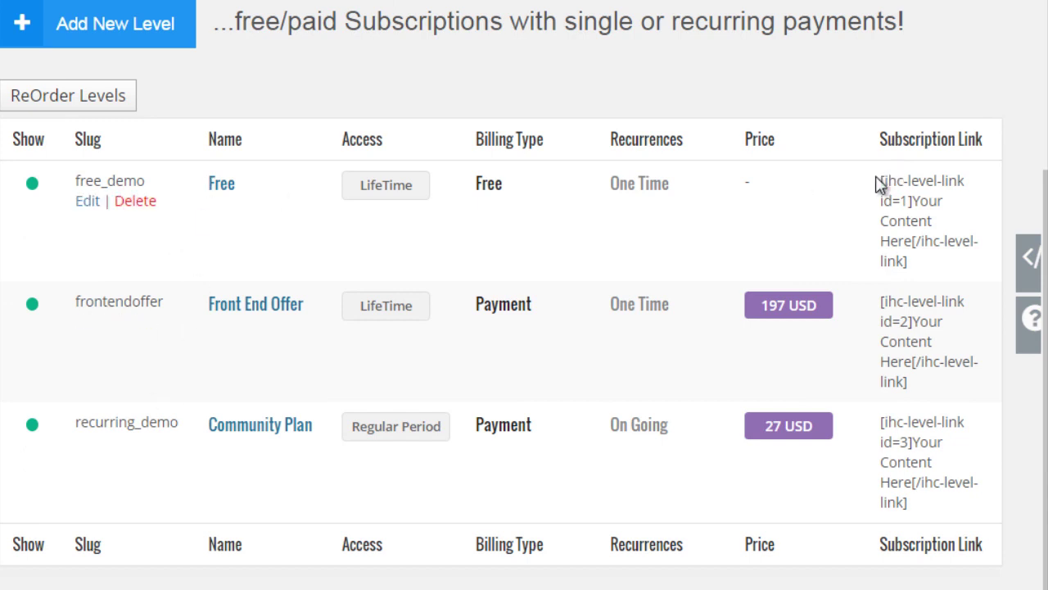
{"action": "left_click_drag", "start_coordinate": [916, 264], "coordinate": [882, 173]}
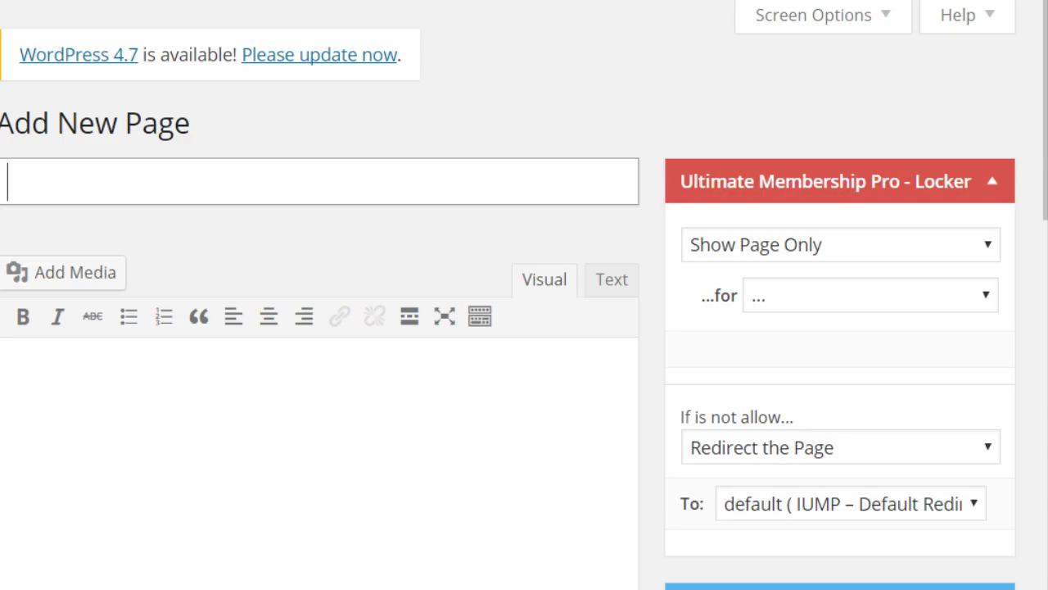
- Title the page 'Front Page Post' and paste the Free level shortcode with link text 'Free Content'
{"action": "type", "text": "Front Page Post"}
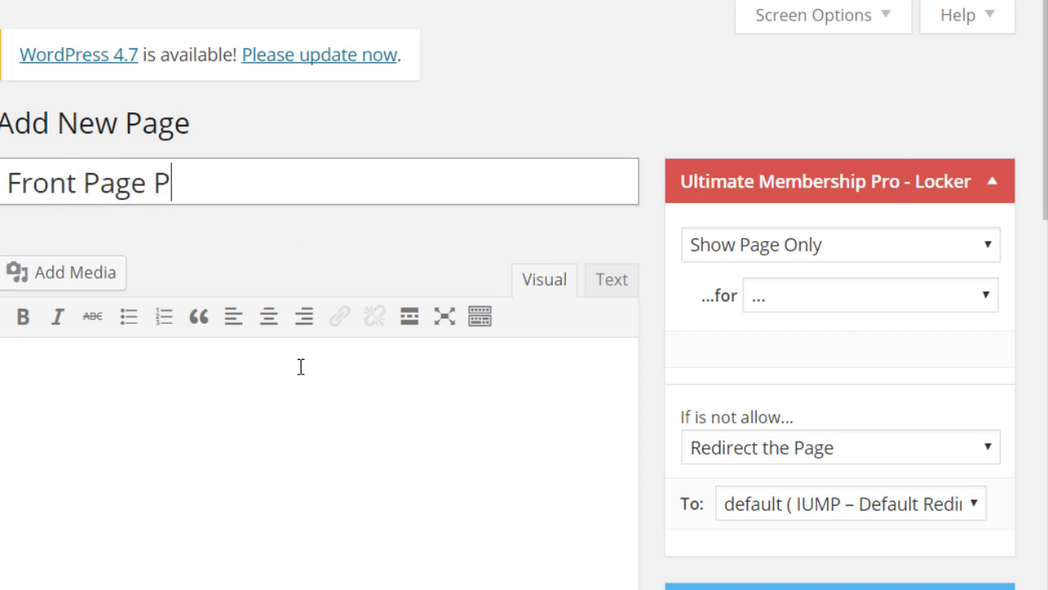
{"action": "scroll", "coordinate": [300, 366], "scroll_direction": "down", "scroll_amount": 1}
{"action": "left_click", "coordinate": [476, 214]}
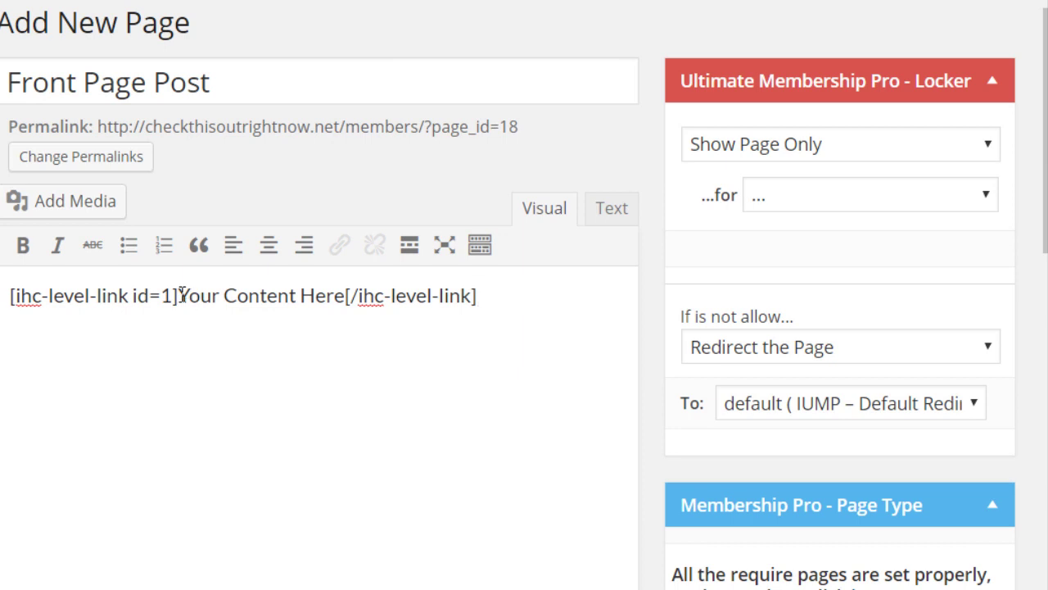
{"action": "left_click_drag", "start_coordinate": [178, 297], "coordinate": [302, 298]}
{"action": "type", "text": "Free Contrent"}
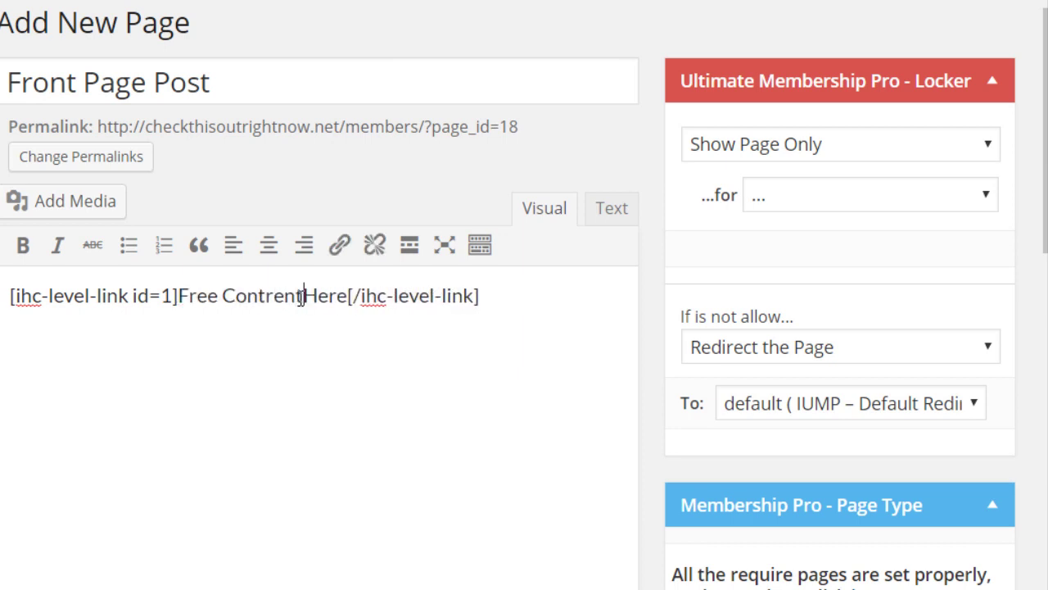
{"action": "key", "text": "BackSpace"}
{"action": "key", "text": "BackSpace"}
{"action": "key", "text": "BackSpace"}
{"action": "key", "text": "BackSpace"}
{"action": "type", "text": "ent"}
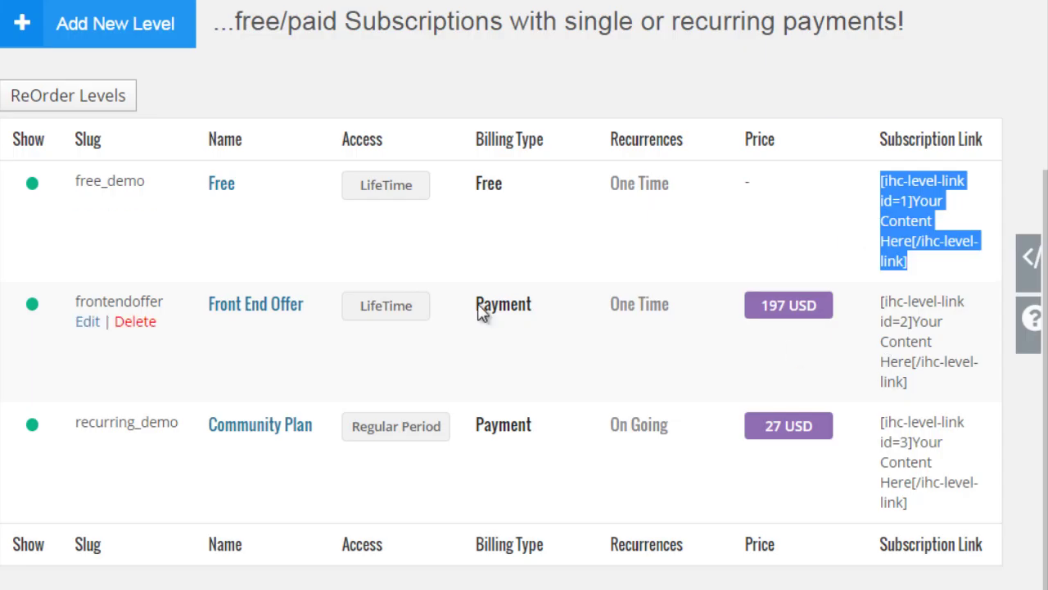
{"action": "left_click_drag", "start_coordinate": [133, 302], "coordinate": [114, 301]}
- Paste the Front End Offer shortcode below, with link text '$197 content here'
{"action": "left_click_drag", "start_coordinate": [924, 378], "coordinate": [873, 304]}
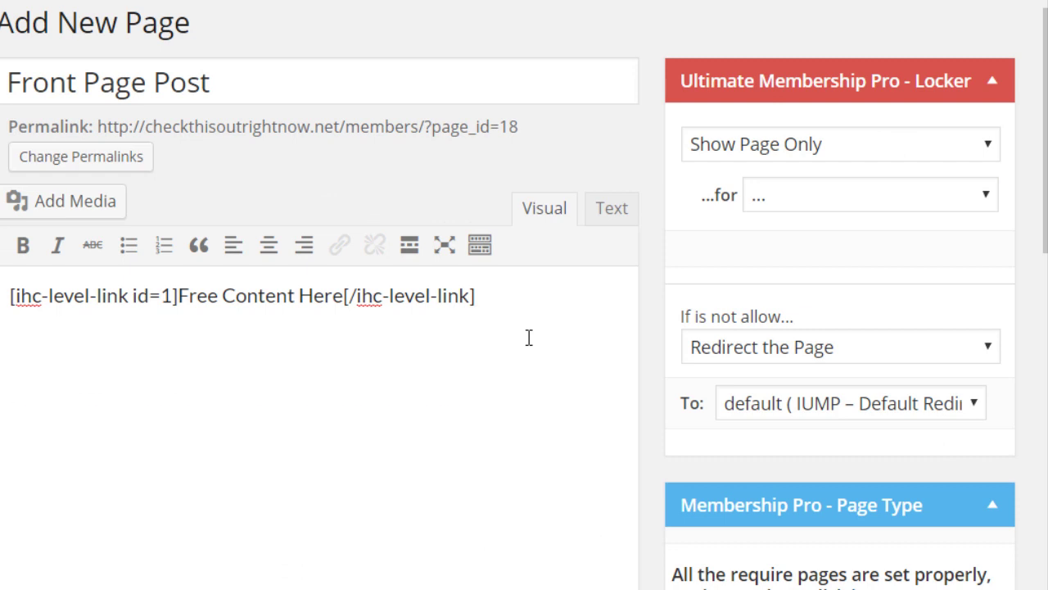
{"action": "type", "text": "[ihc-level-link id=2]Your Content Here[/ihc-level-link]"}
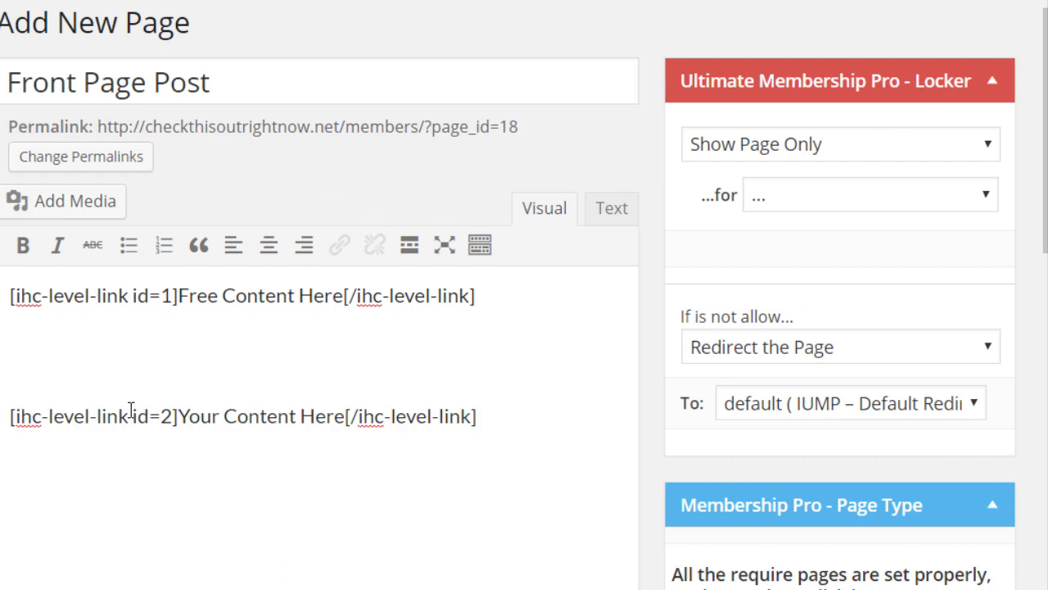
{"action": "left_click_drag", "start_coordinate": [178, 415], "coordinate": [346, 421]}
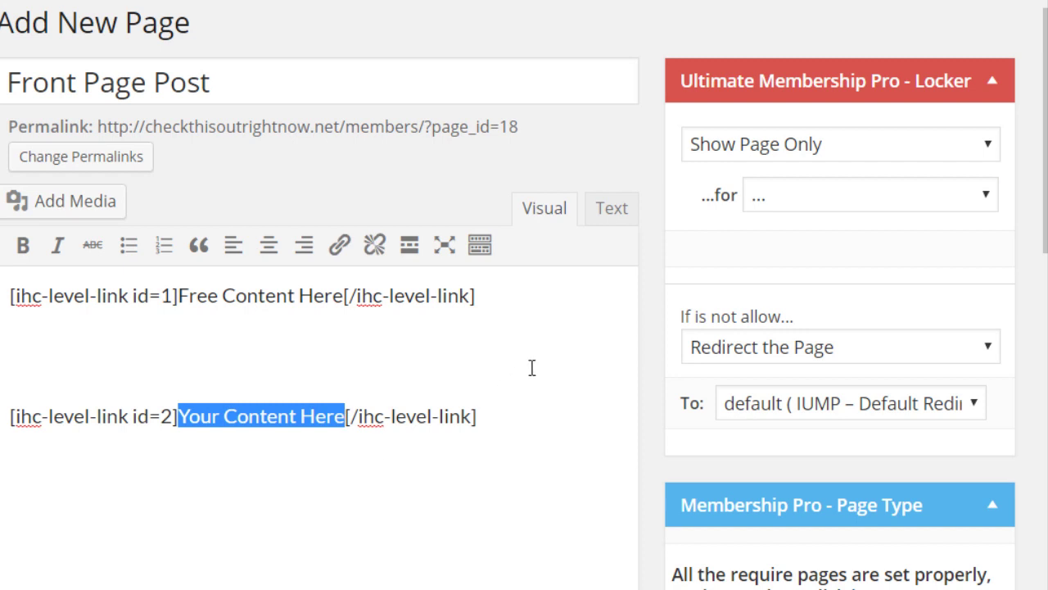
{"action": "type", "text": "$197 "}
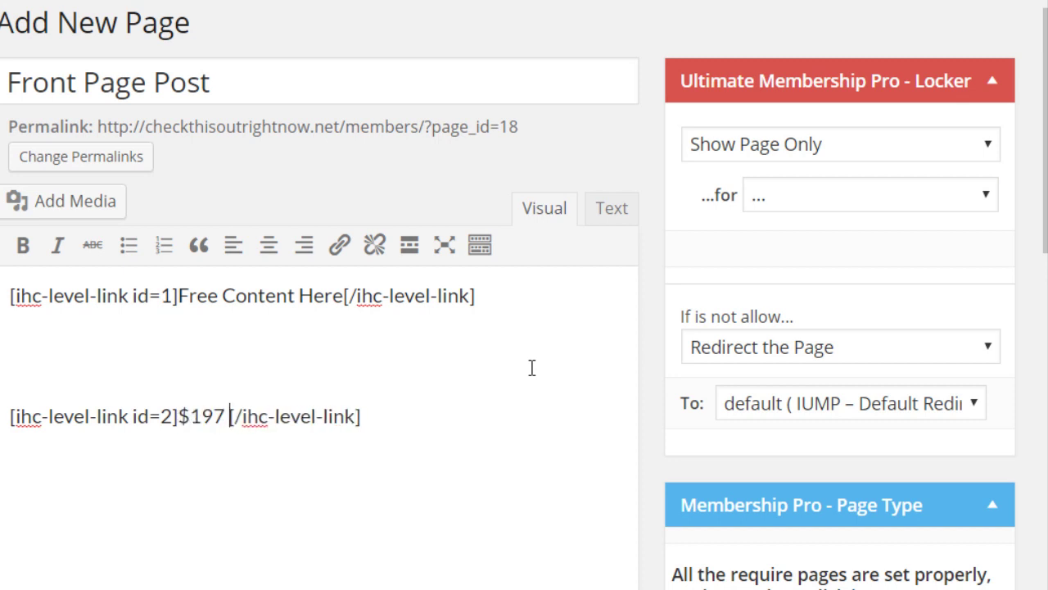
{"action": "type", "text": "content here"}
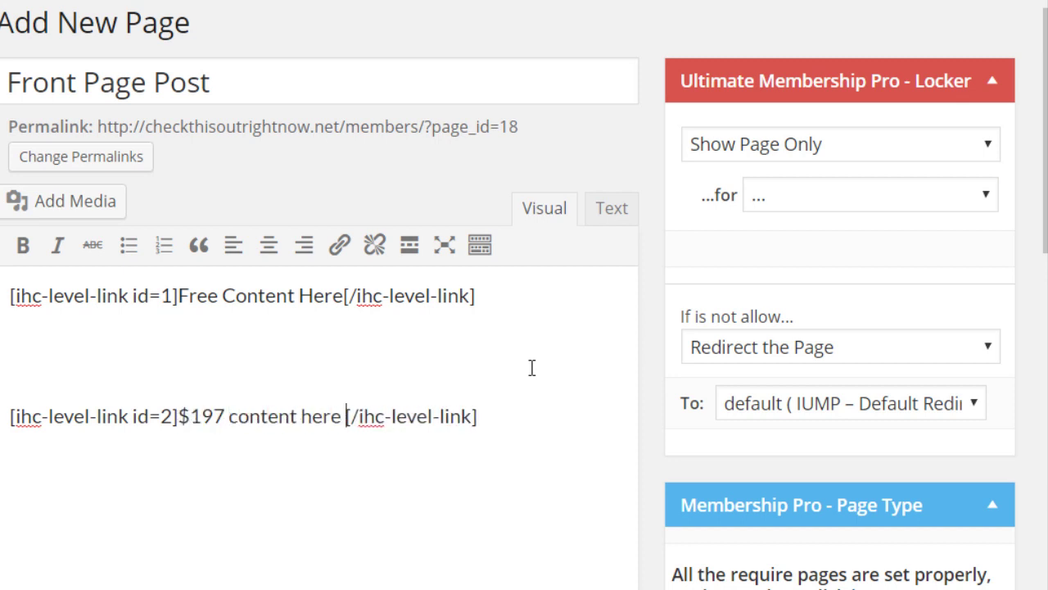
{"action": "key", "text": "BackSpace"}
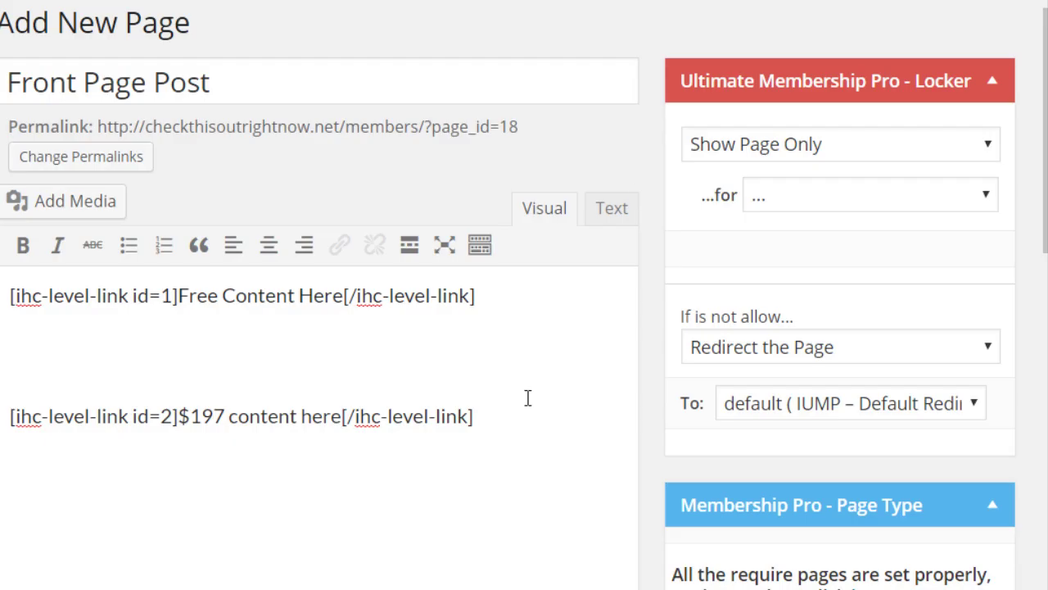
- Publish the Front Page Post page
{"action": "scroll", "coordinate": [529, 398], "scroll_direction": "down", "scroll_amount": 4}
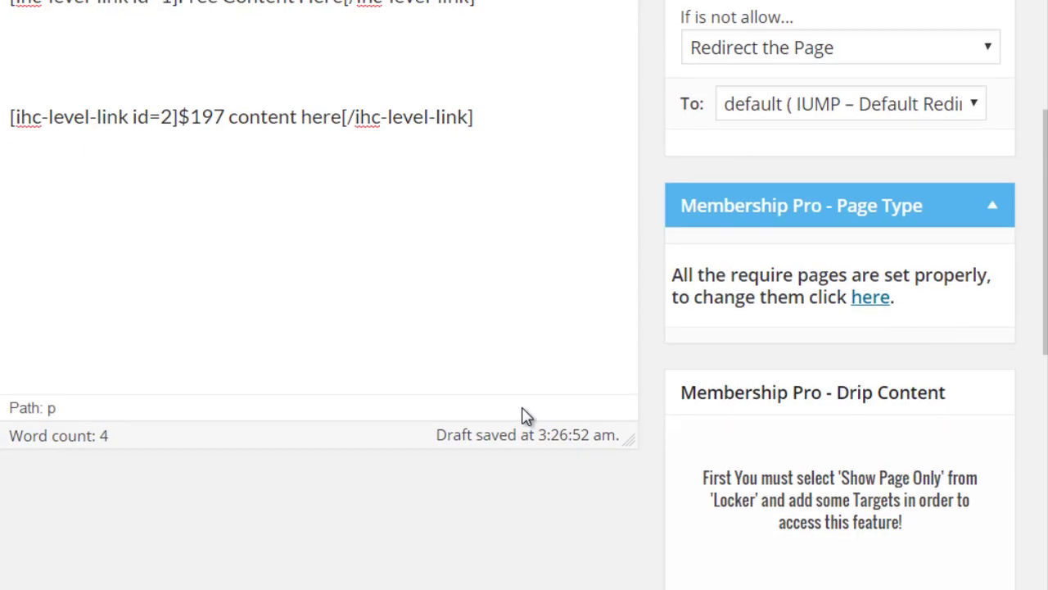
{"action": "scroll", "coordinate": [524, 414], "scroll_direction": "up", "scroll_amount": 4}
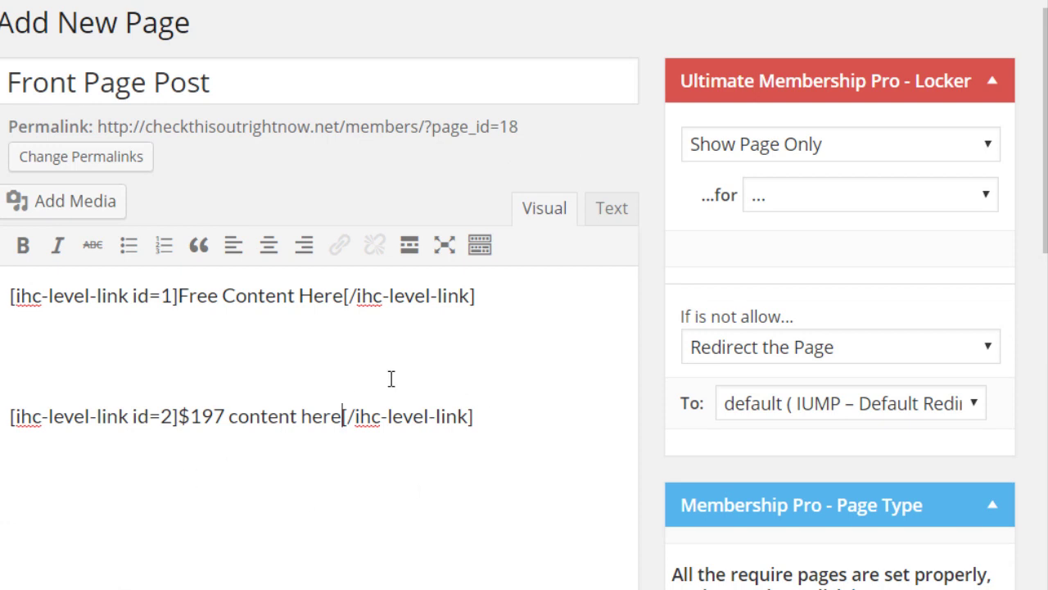
{"action": "scroll", "coordinate": [574, 396], "scroll_direction": "down", "scroll_amount": 12}
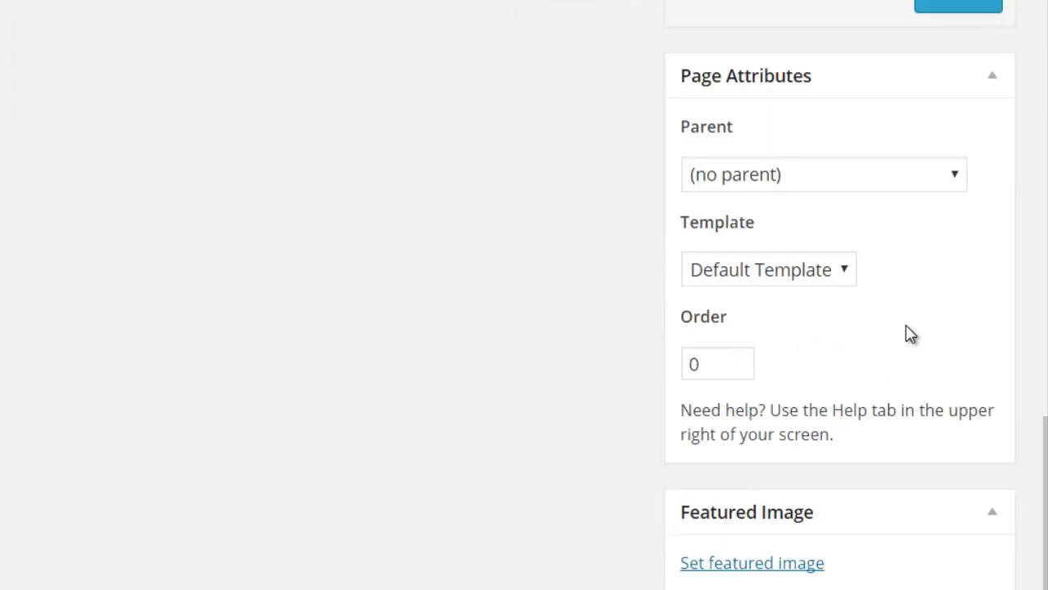
{"action": "scroll", "coordinate": [912, 334], "scroll_direction": "up", "scroll_amount": 3}
{"action": "left_click", "coordinate": [955, 202]}
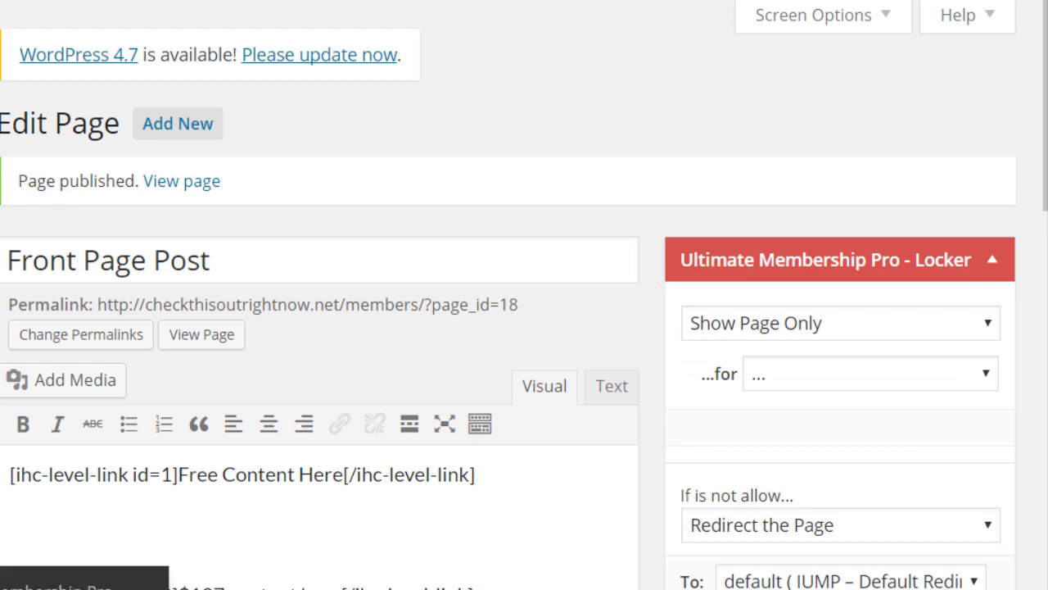
{"action": "scroll", "coordinate": [524, 328], "scroll_direction": "down", "scroll_amount": 2}
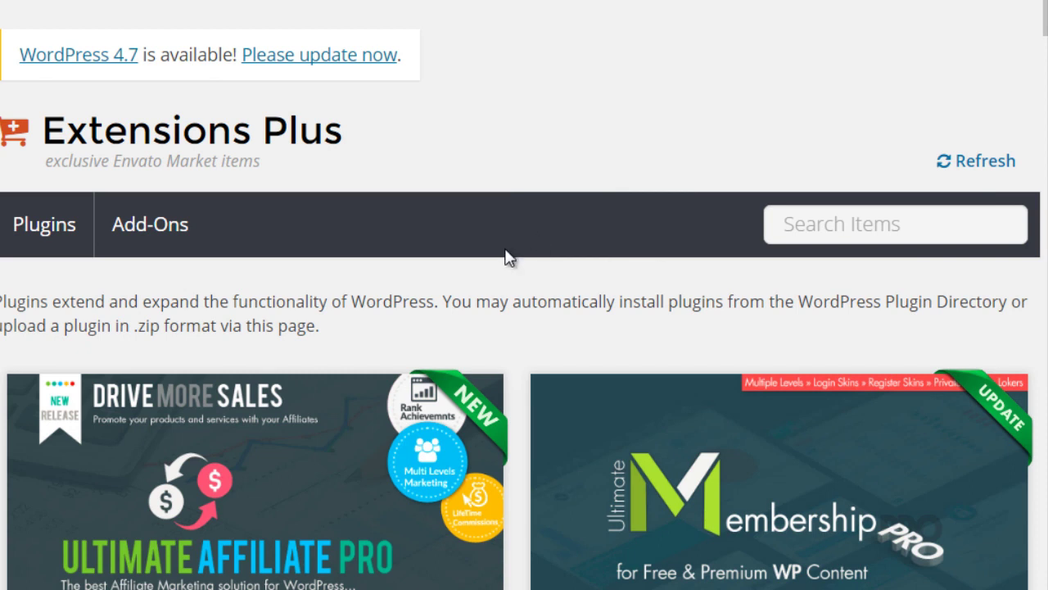
- Scroll through the Extensions Plus plugin cards, including Ultimate Affiliate Pro and the installed Ultimate Membership Pro
{"action": "scroll", "coordinate": [512, 250], "scroll_direction": "down", "scroll_amount": 4}
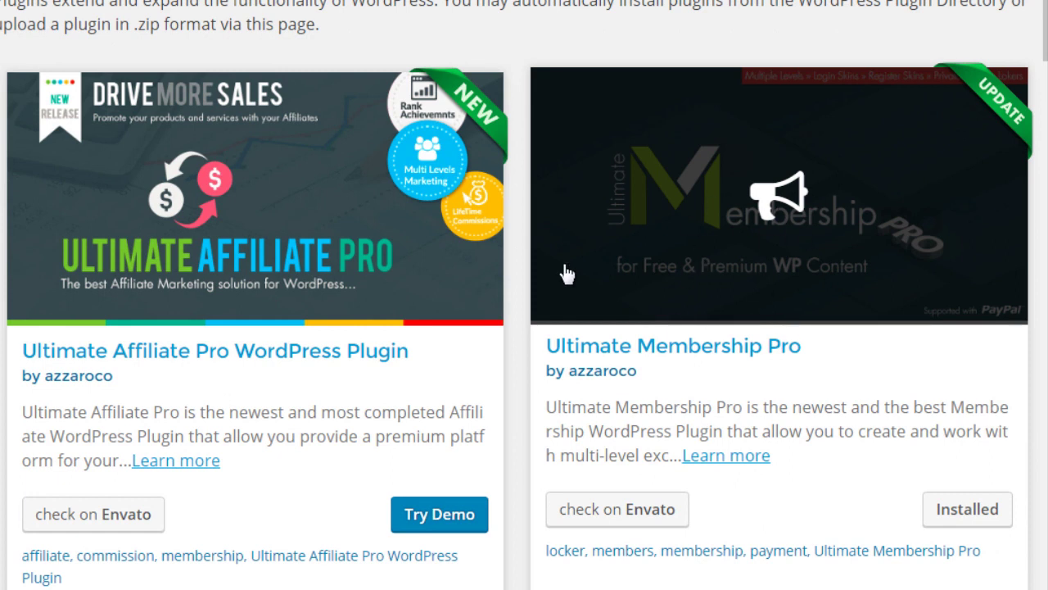
{"action": "scroll", "coordinate": [291, 250], "scroll_direction": "down", "scroll_amount": 8}
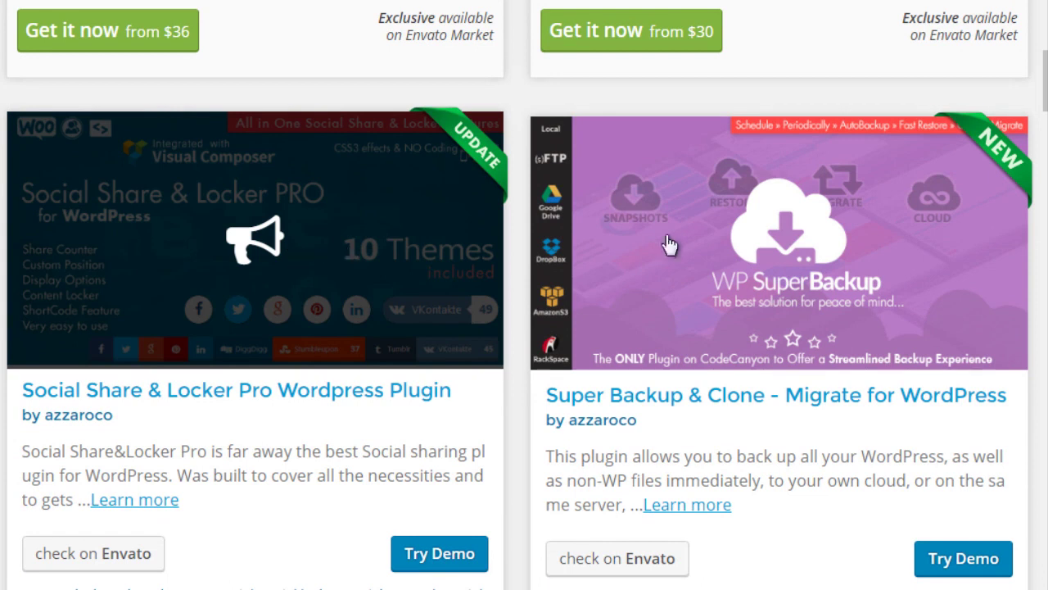
{"action": "scroll", "coordinate": [785, 243], "scroll_direction": "down", "scroll_amount": 8}
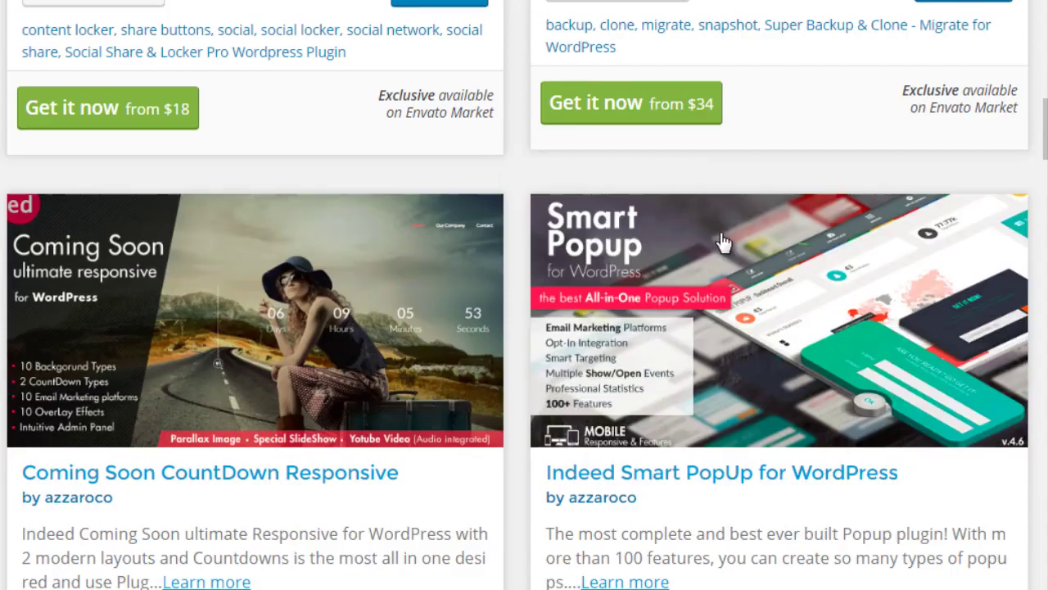
{"action": "scroll", "coordinate": [508, 363], "scroll_direction": "down", "scroll_amount": 4}
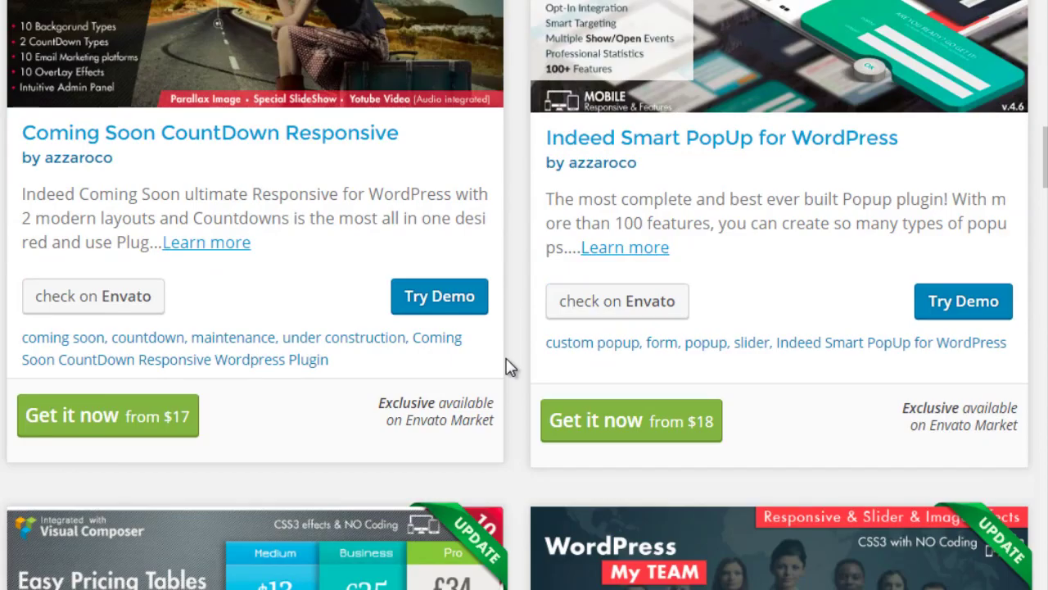
{"action": "scroll", "coordinate": [508, 363], "scroll_direction": "up", "scroll_amount": 5}
{"action": "scroll", "coordinate": [508, 367], "scroll_direction": "up", "scroll_amount": 16}
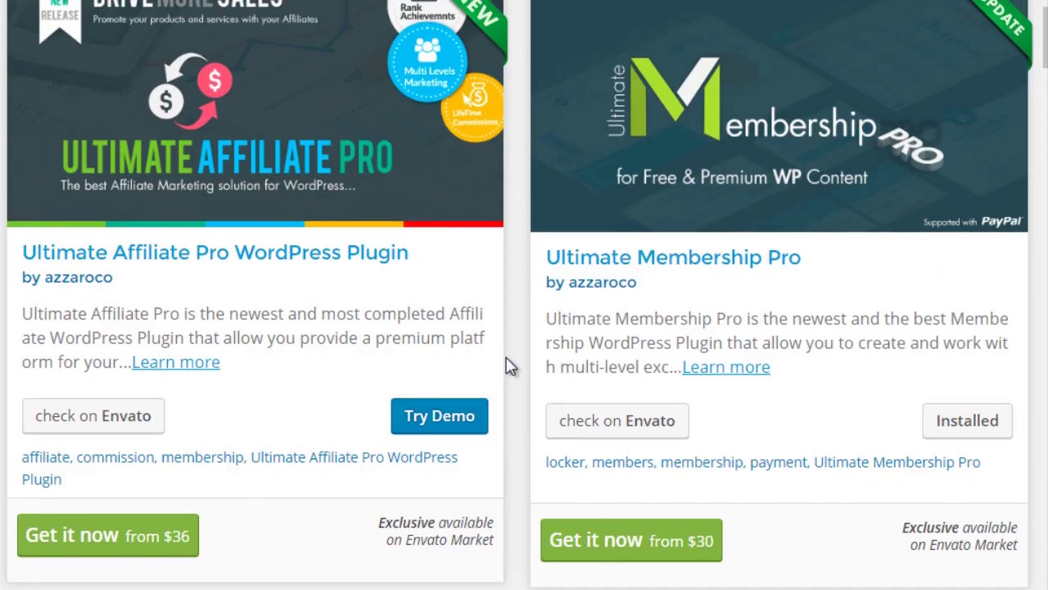
{"action": "scroll", "coordinate": [508, 365], "scroll_direction": "down", "scroll_amount": 2}
{"action": "scroll", "coordinate": [508, 365], "scroll_direction": "down", "scroll_amount": 1}
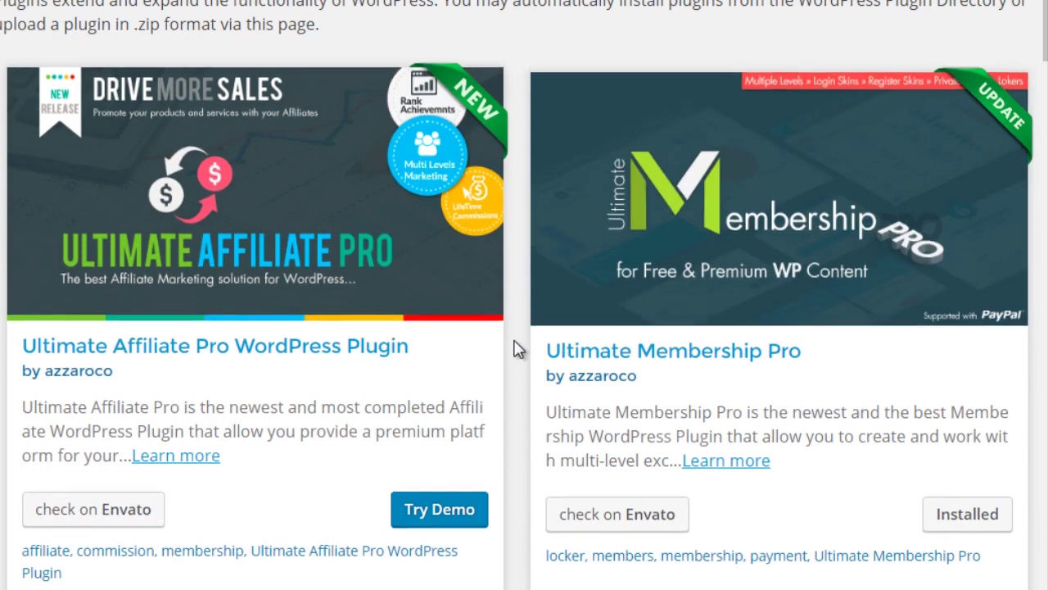
{"action": "scroll", "coordinate": [518, 350], "scroll_direction": "down", "scroll_amount": 7}
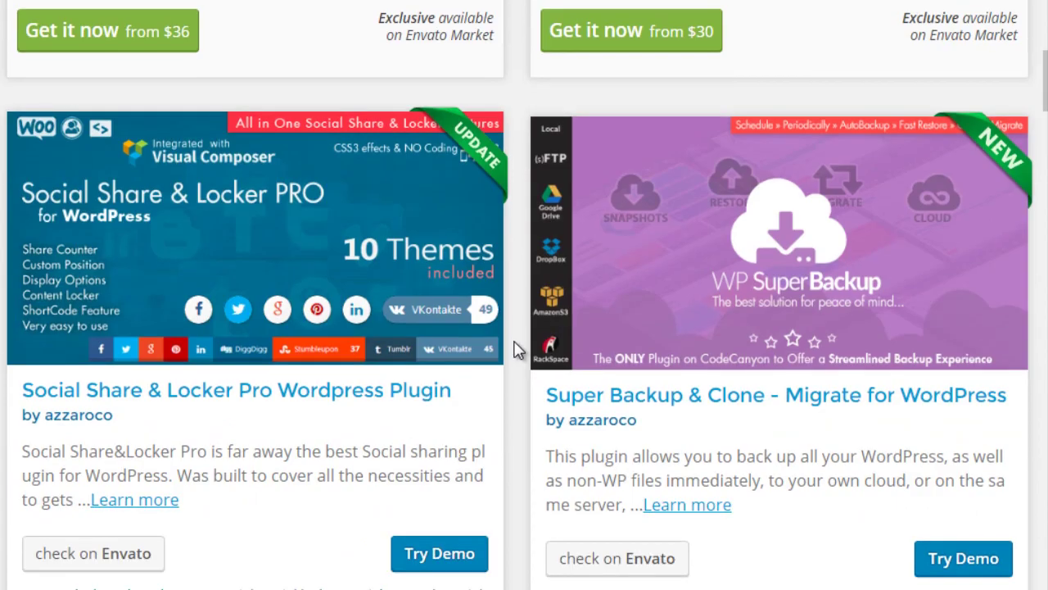
{"action": "scroll", "coordinate": [518, 349], "scroll_direction": "up", "scroll_amount": 7}
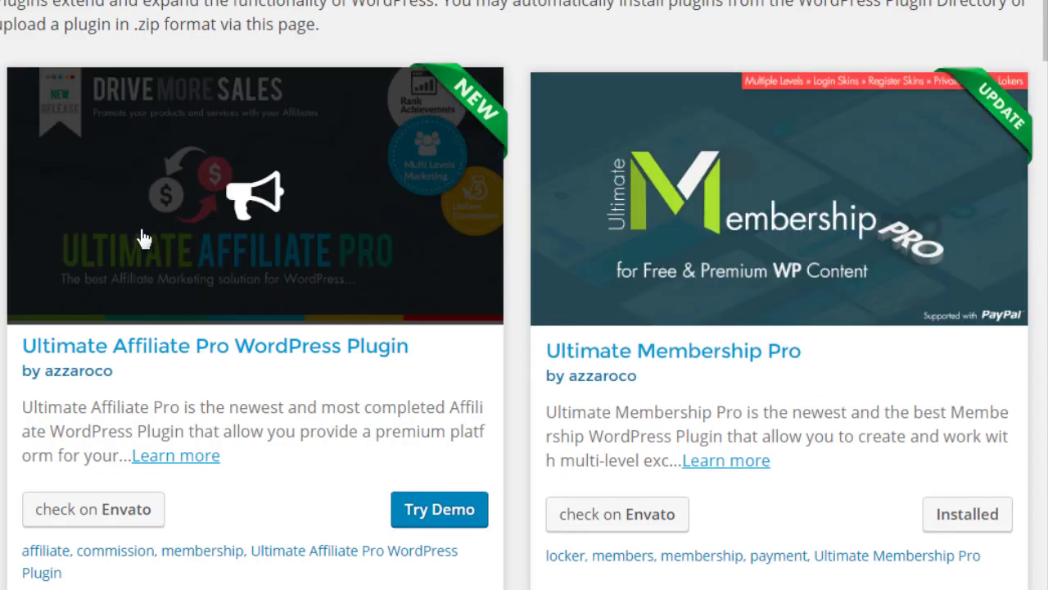
{"action": "scroll", "coordinate": [517, 259], "scroll_direction": "down", "scroll_amount": 9}
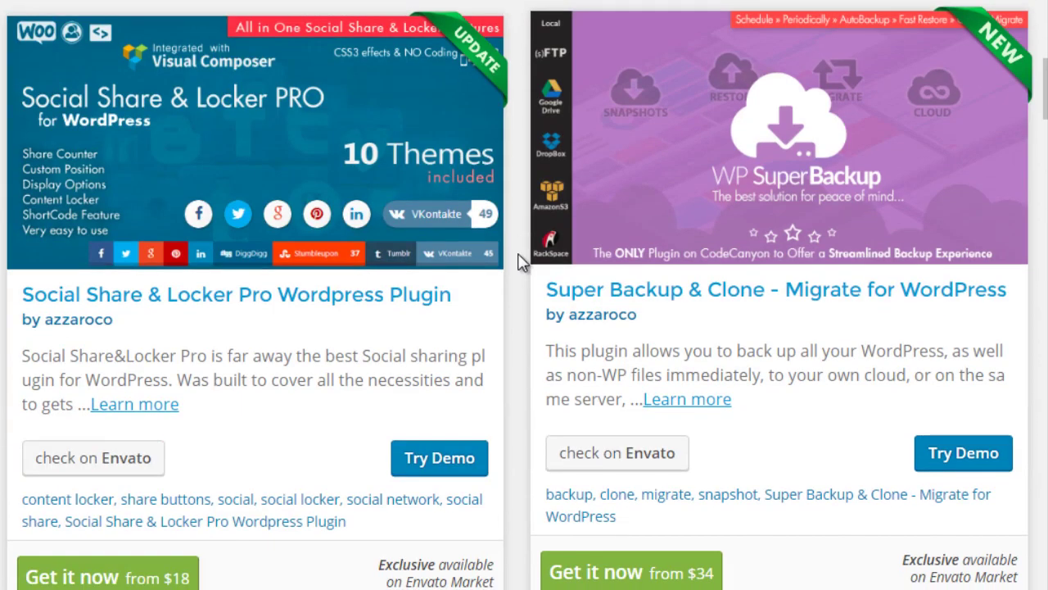
{"action": "scroll", "coordinate": [412, 229], "scroll_direction": "down", "scroll_amount": 8}
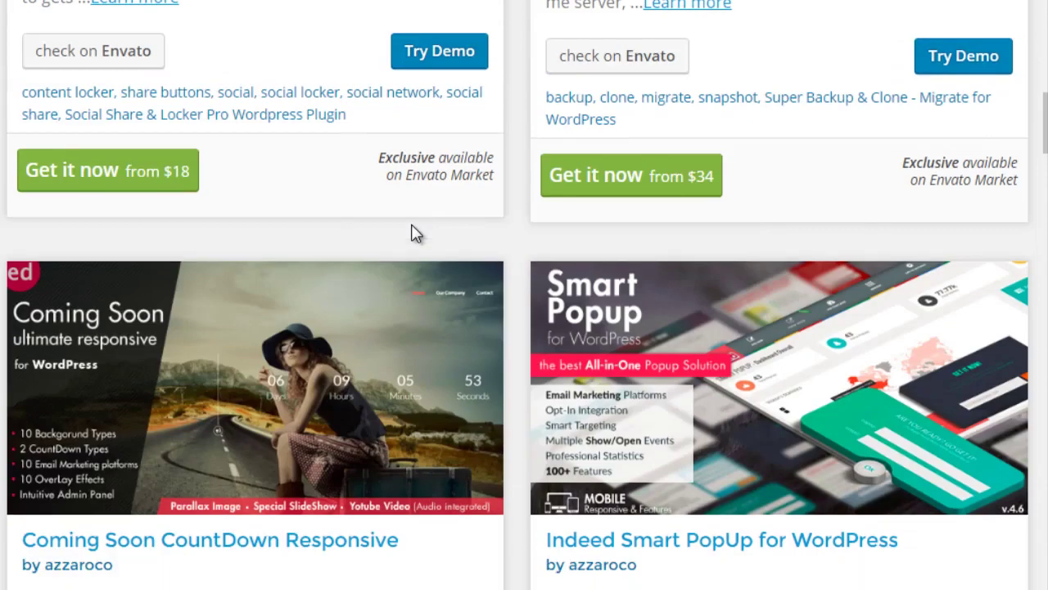
{"action": "scroll", "coordinate": [603, 210], "scroll_direction": "up", "scroll_amount": 8}
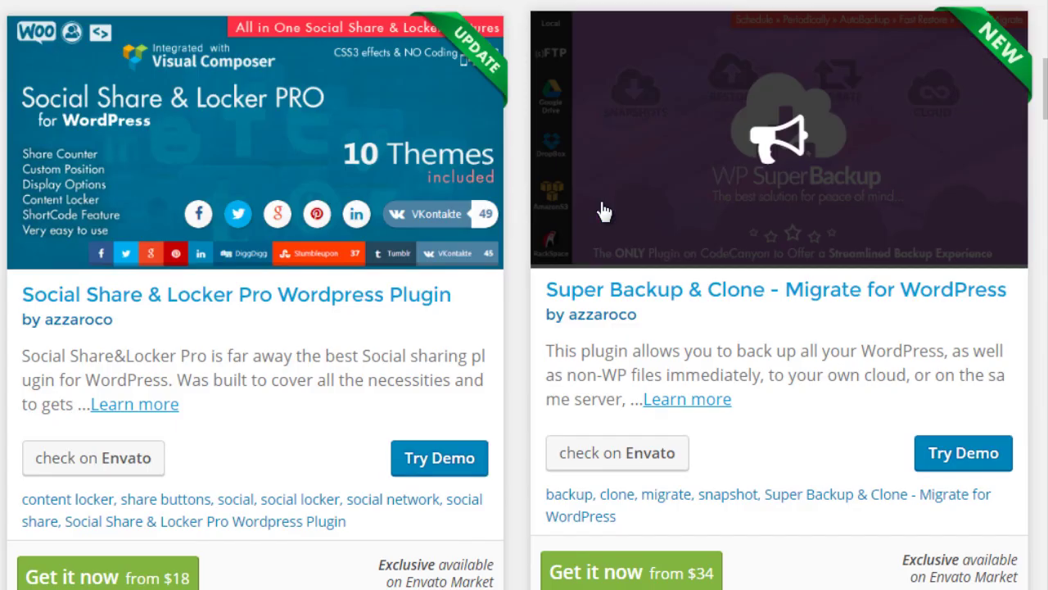
{"action": "scroll", "coordinate": [512, 197], "scroll_direction": "up", "scroll_amount": 1}
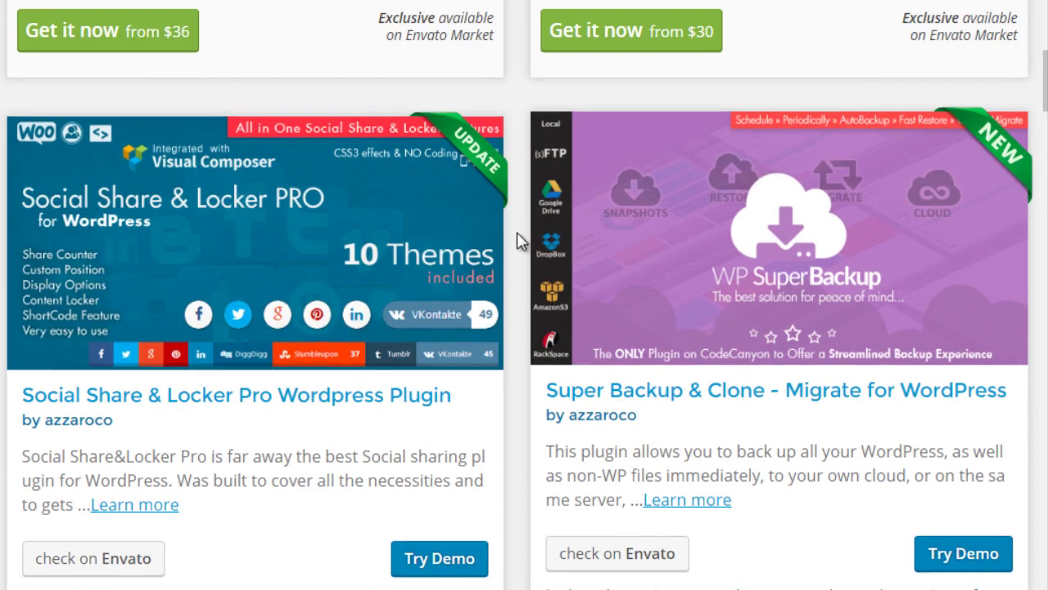
{"action": "scroll", "coordinate": [520, 240], "scroll_direction": "up", "scroll_amount": 5}
{"action": "scroll", "coordinate": [519, 243], "scroll_direction": "up", "scroll_amount": 1}
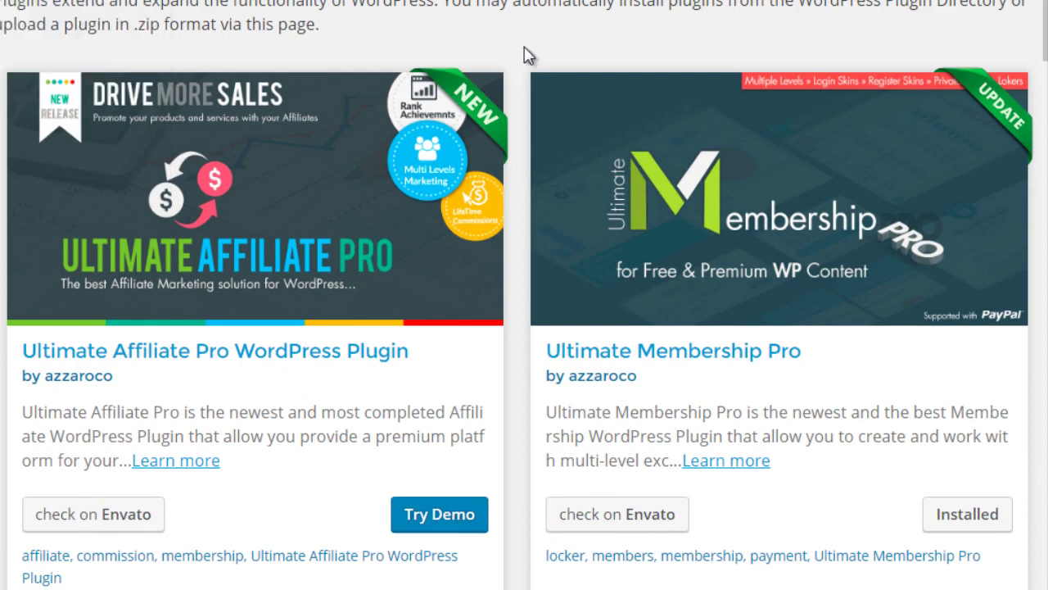
{"action": "scroll", "coordinate": [519, 90], "scroll_direction": "up", "scroll_amount": 4}
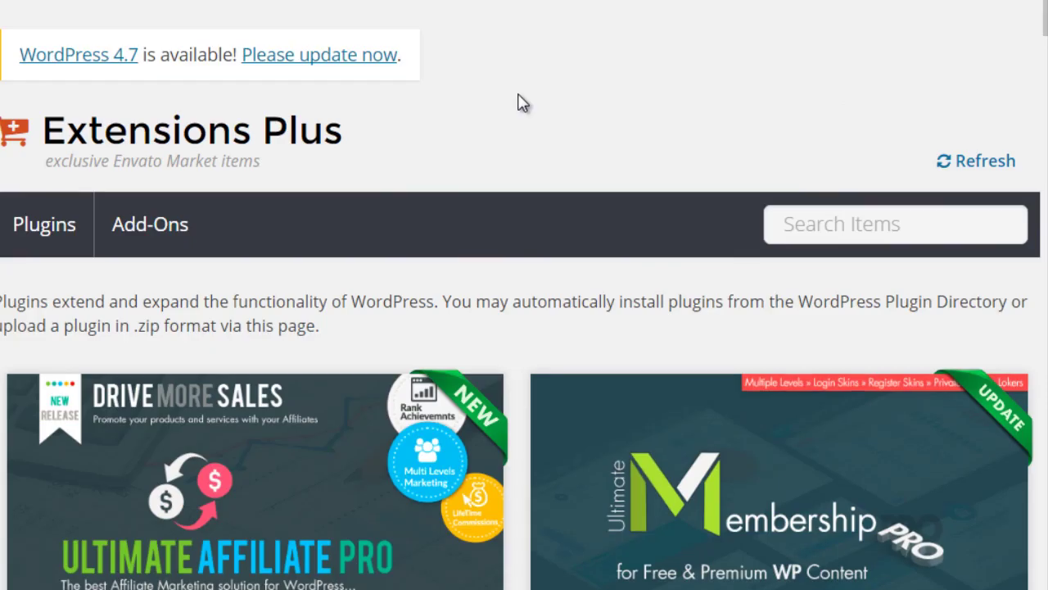
{"action": "scroll", "coordinate": [518, 111], "scroll_direction": "down", "scroll_amount": 1}
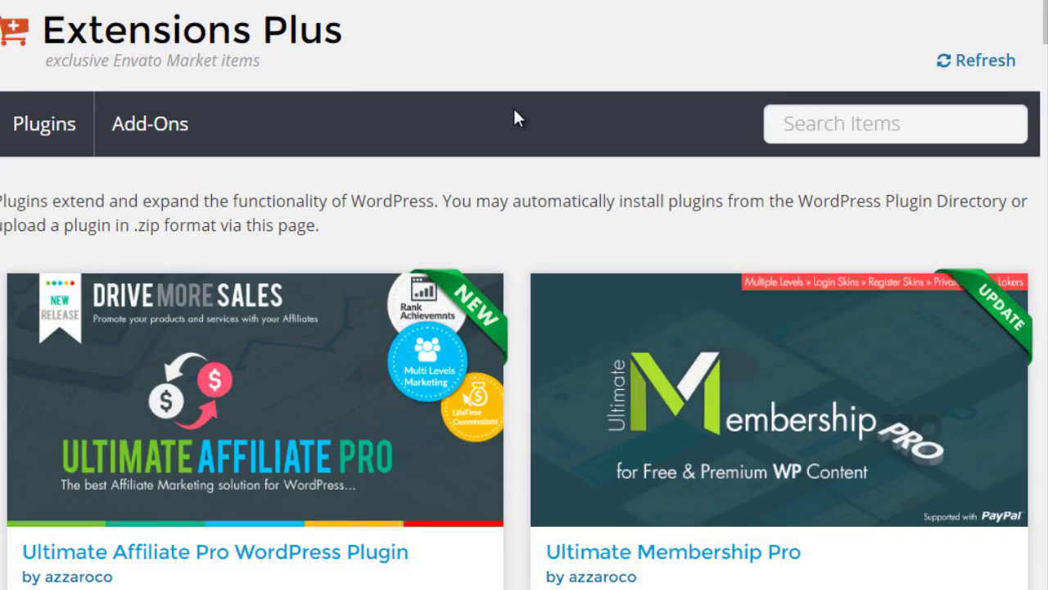